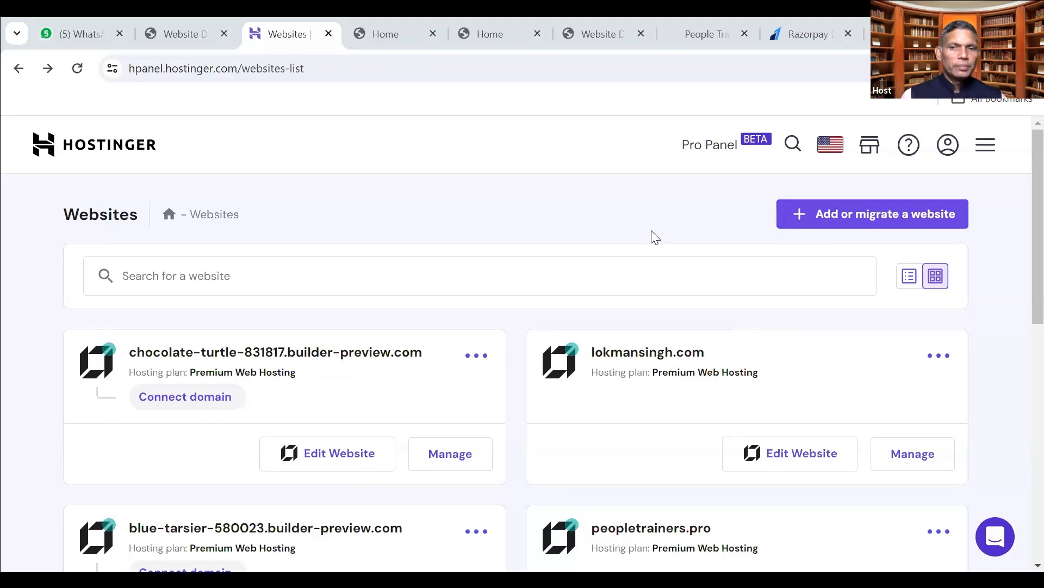
Switch to WhatsApp Web and scroll through the meditation community's group chat history.
scroll(554, 262, down, 10)
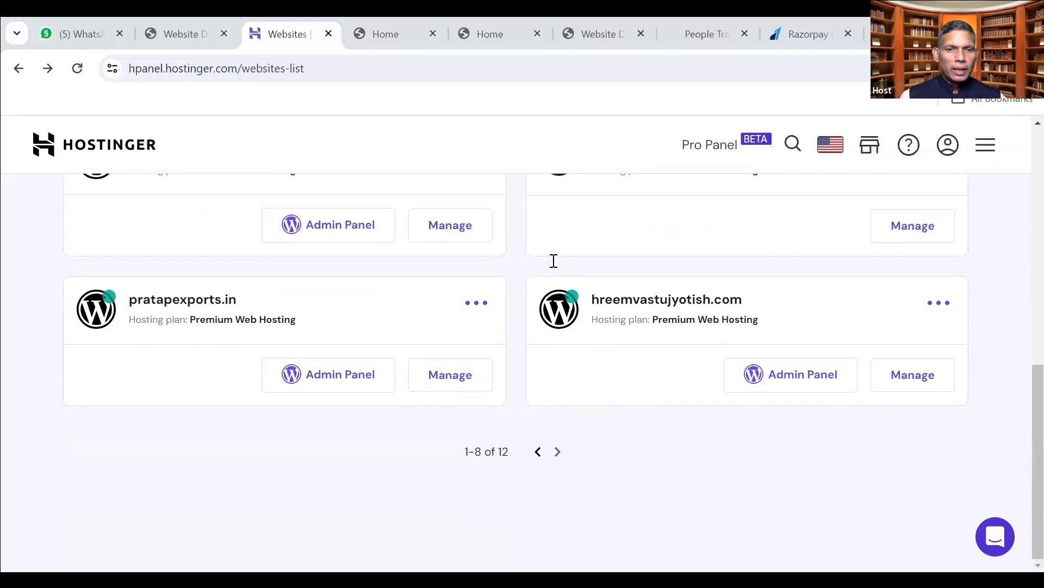
scroll(553, 261, up, 10)
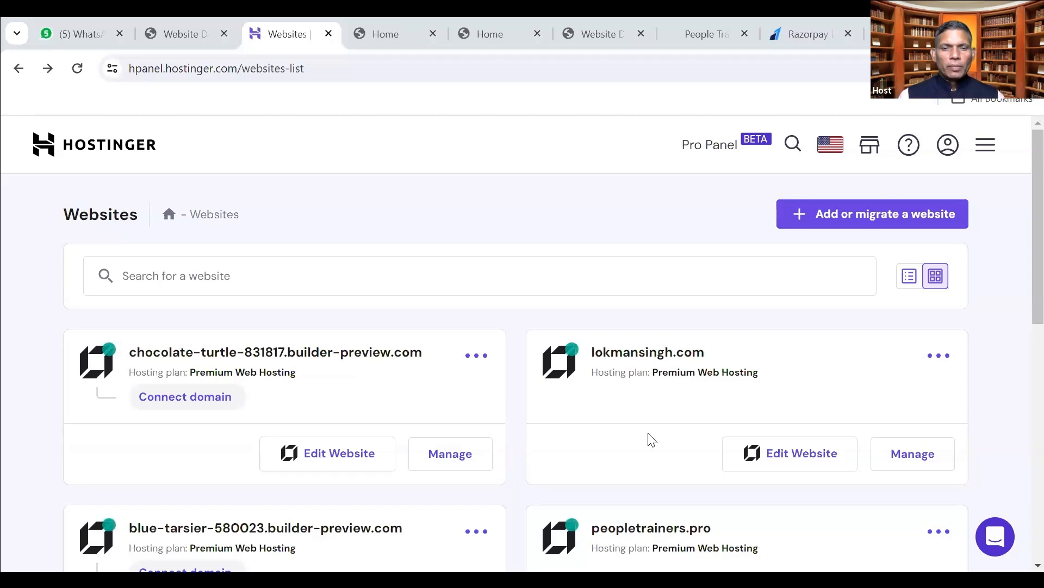
click(81, 35)
scroll(111, 366, up, 10)
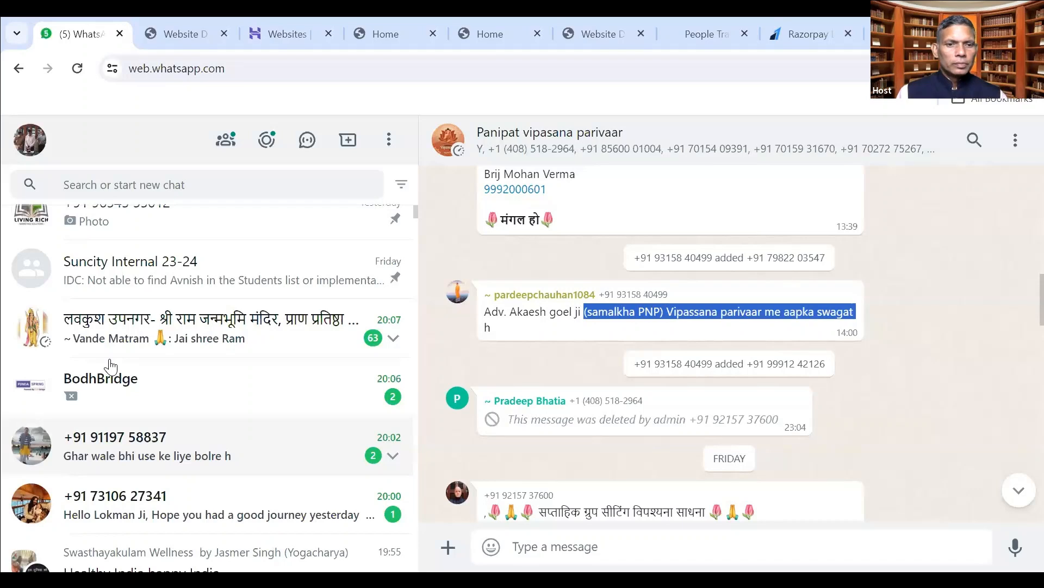
scroll(212, 423, up, 2)
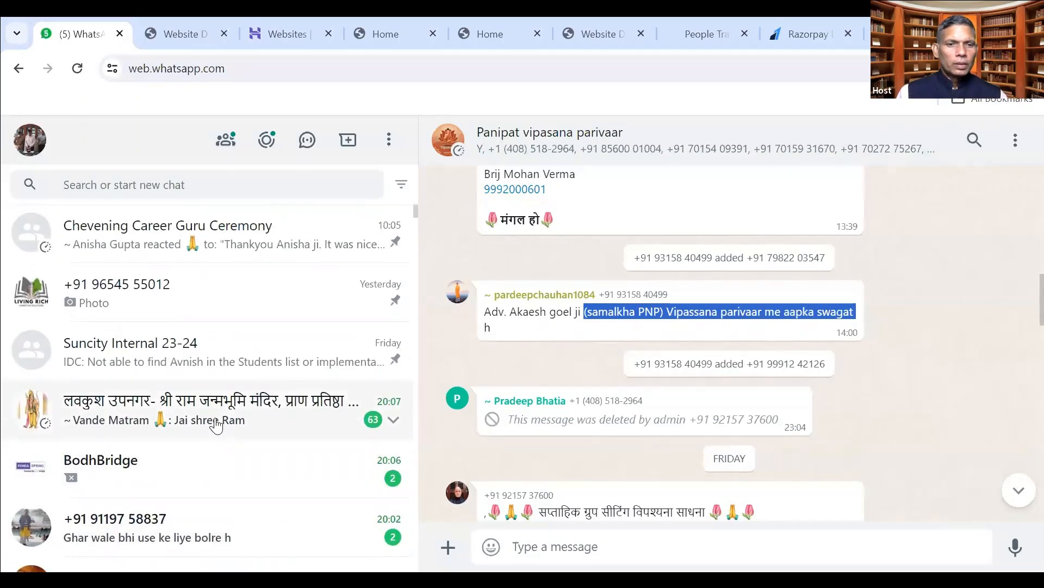
scroll(216, 425, down, 3)
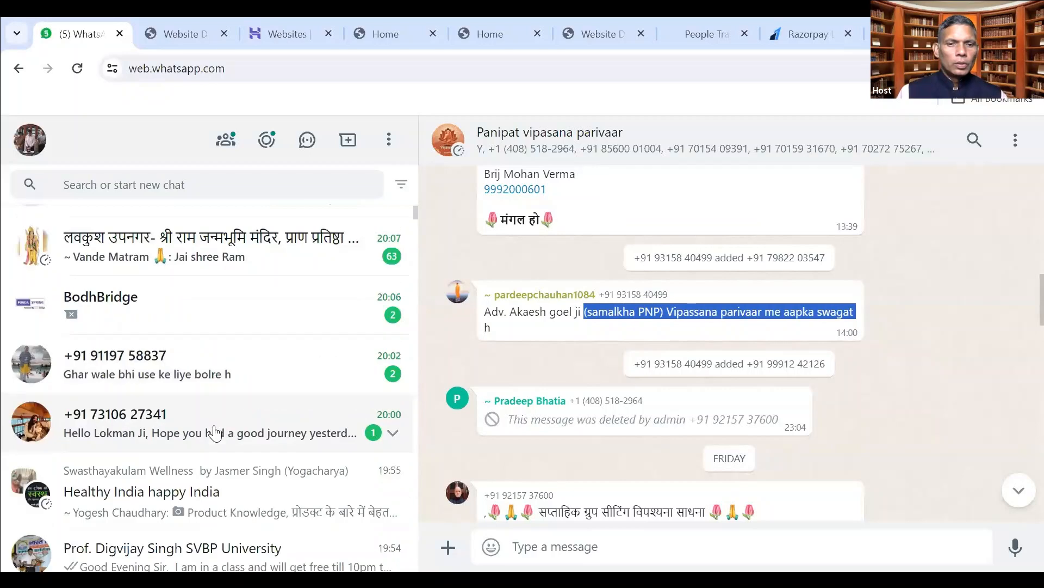
scroll(220, 419, up, 3)
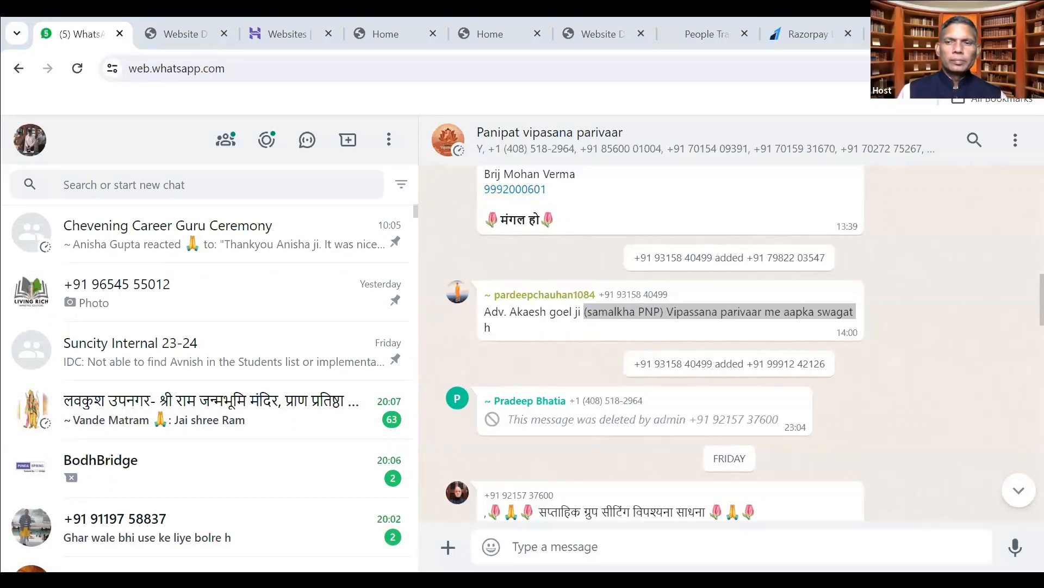
click(173, 250)
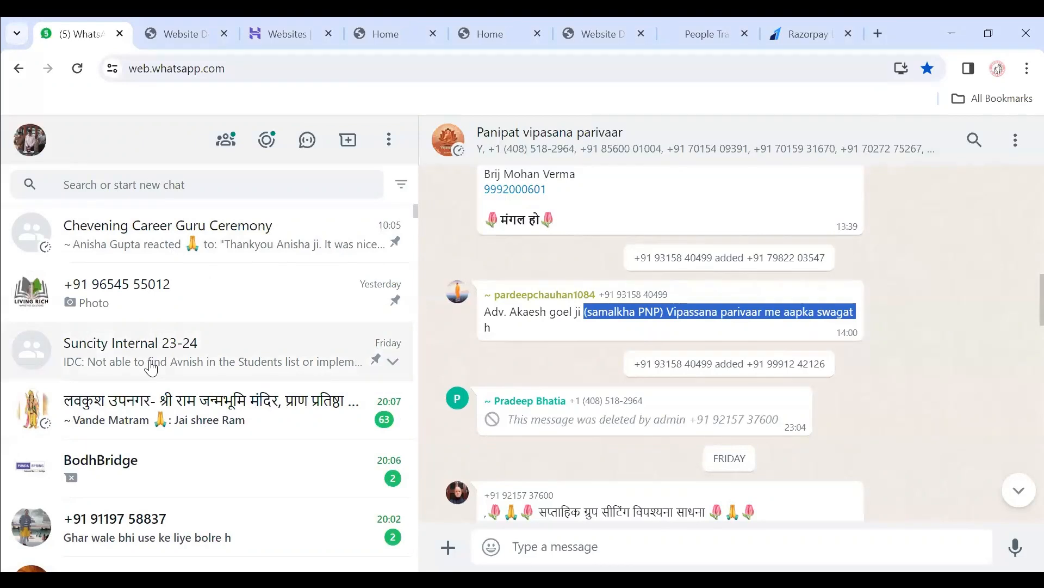
scroll(152, 362, down, 4)
scroll(154, 361, up, 4)
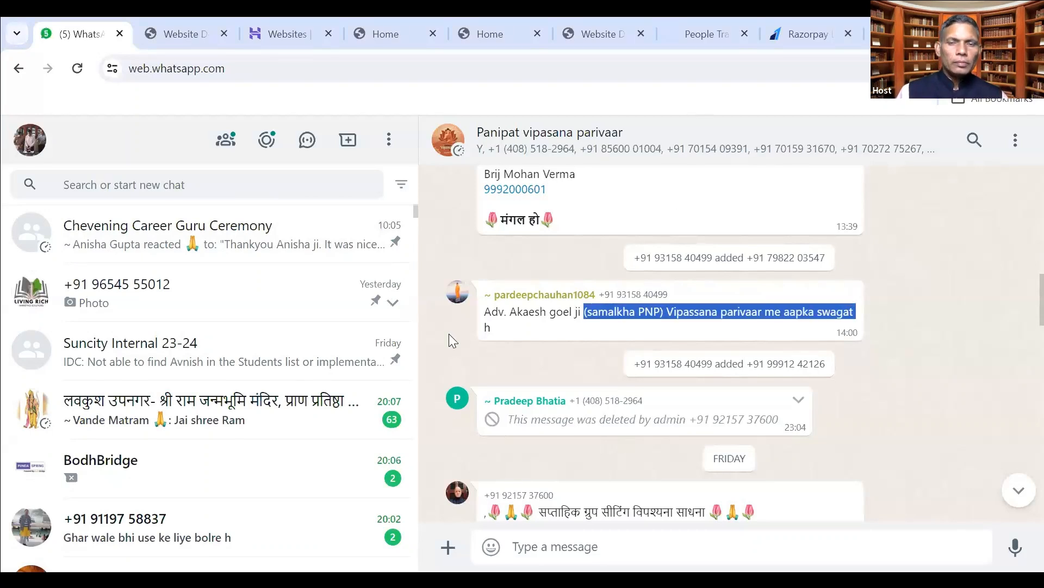
Close the peopletrainers.in, website design and lokmansingh.com Home tabs, then start adding a new website.
click(689, 35)
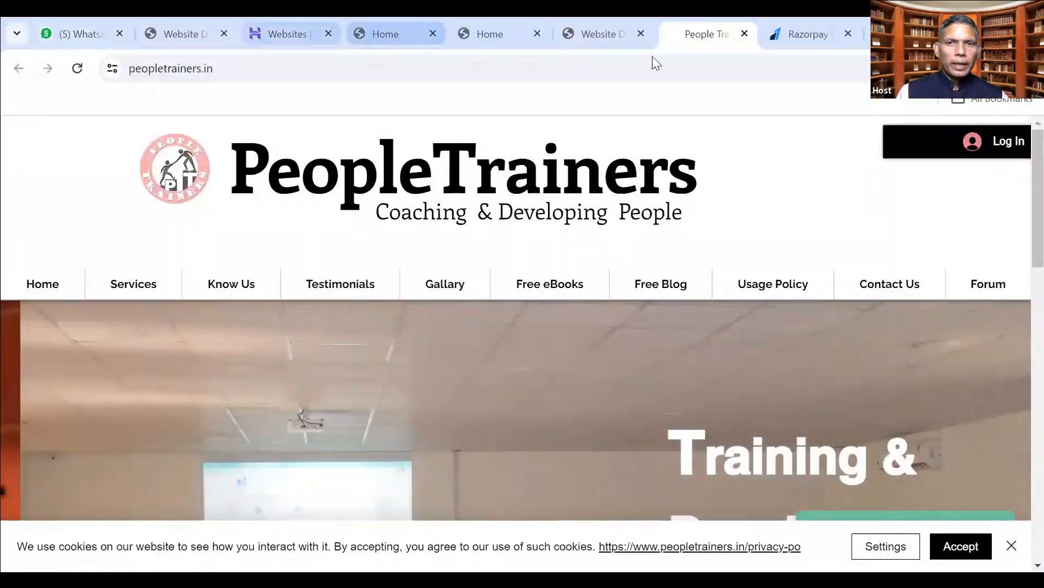
click(743, 34)
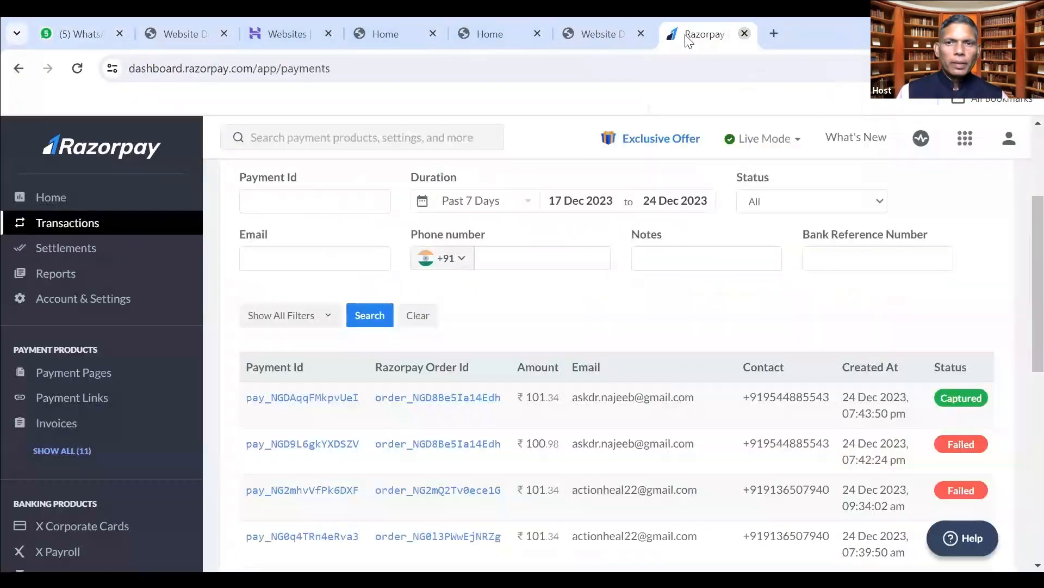
click(623, 34)
click(641, 33)
click(515, 33)
click(537, 33)
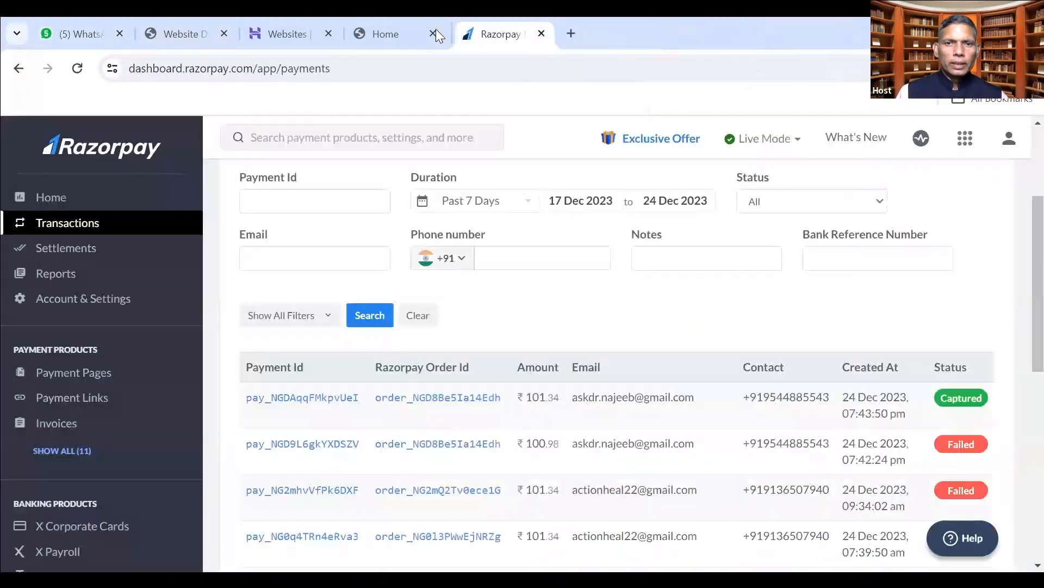
click(399, 36)
click(433, 33)
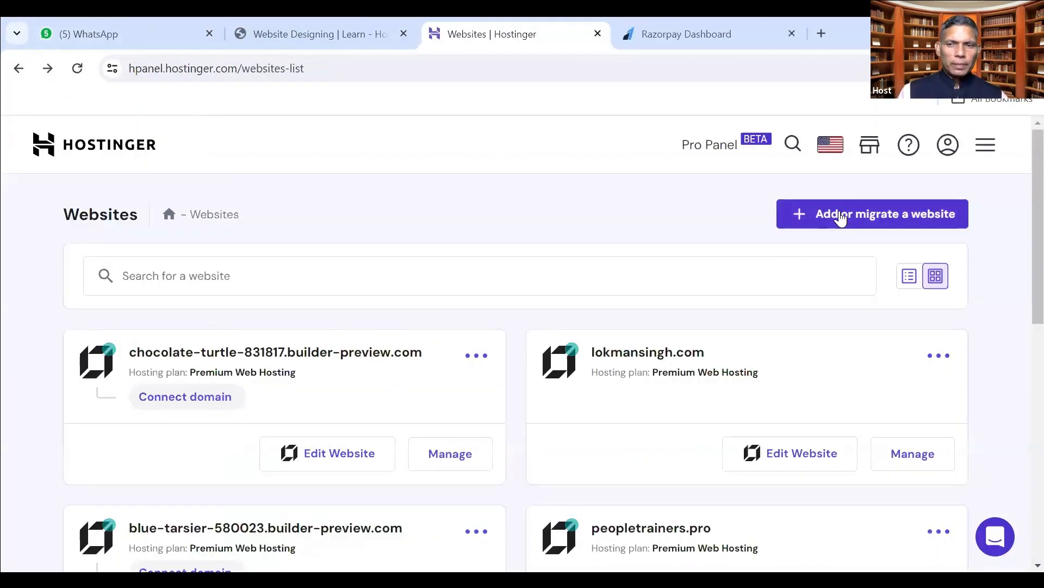
click(818, 215)
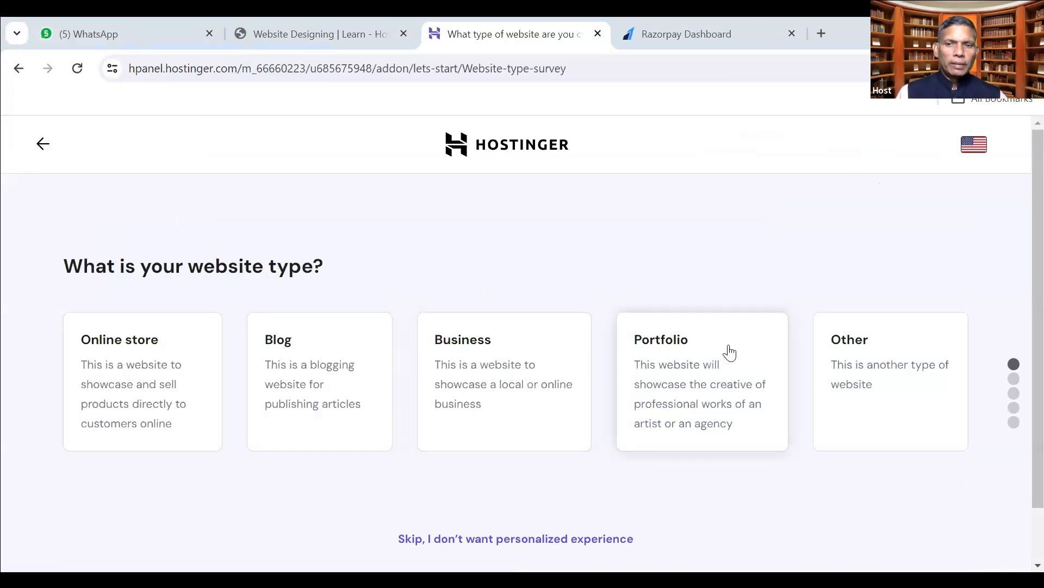
Choose Other, search 'landing', pick Landing Page as the website type and continue.
click(860, 346)
scroll(451, 368, down, 2)
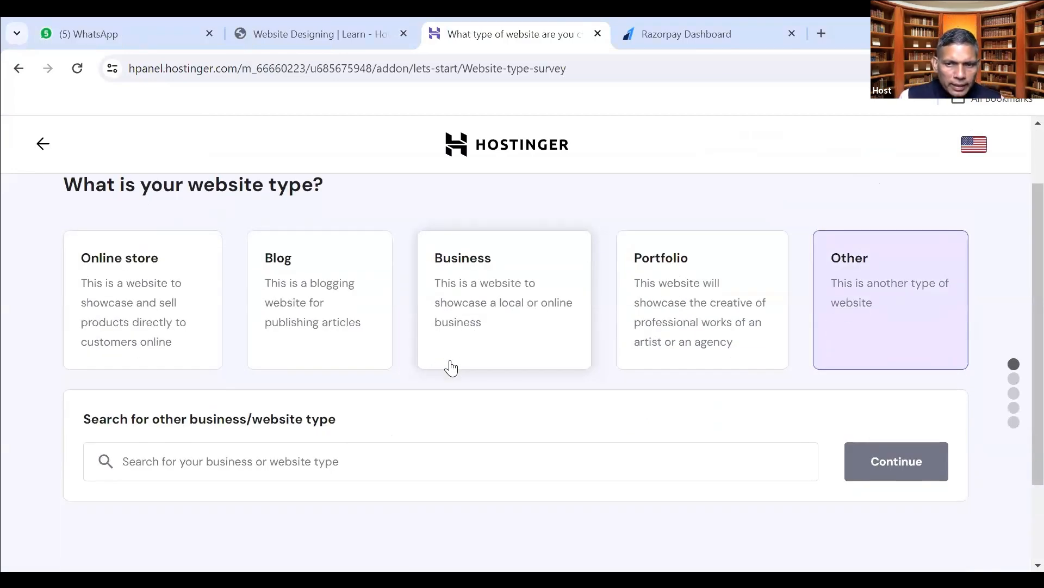
click(212, 456)
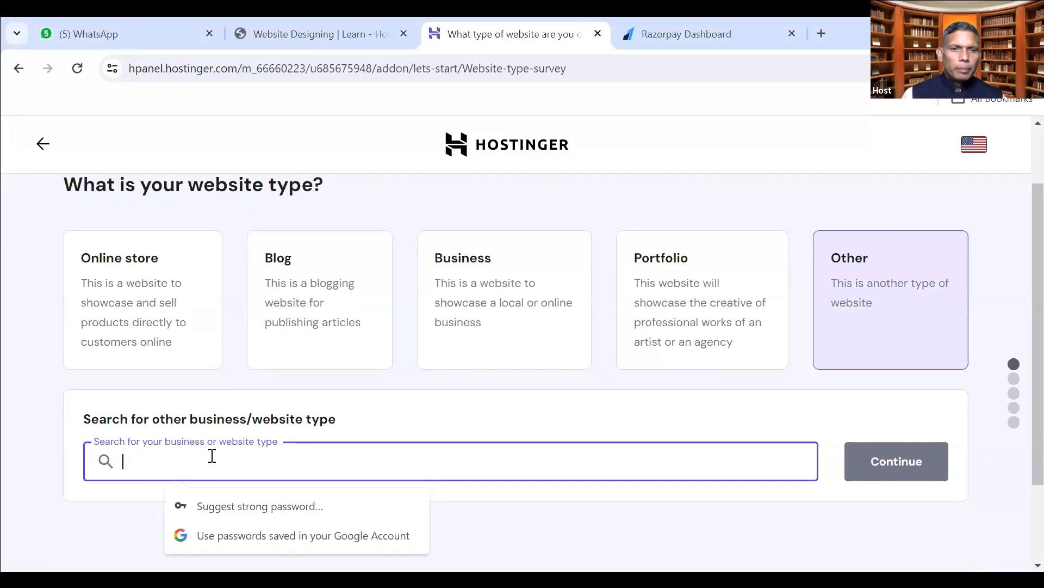
text(landing)
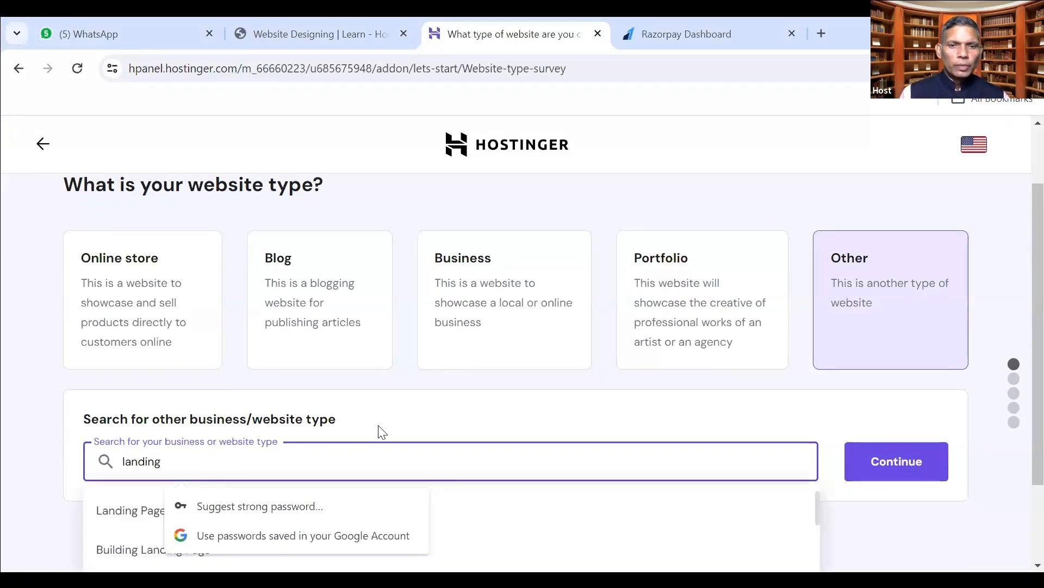
click(396, 419)
click(214, 460)
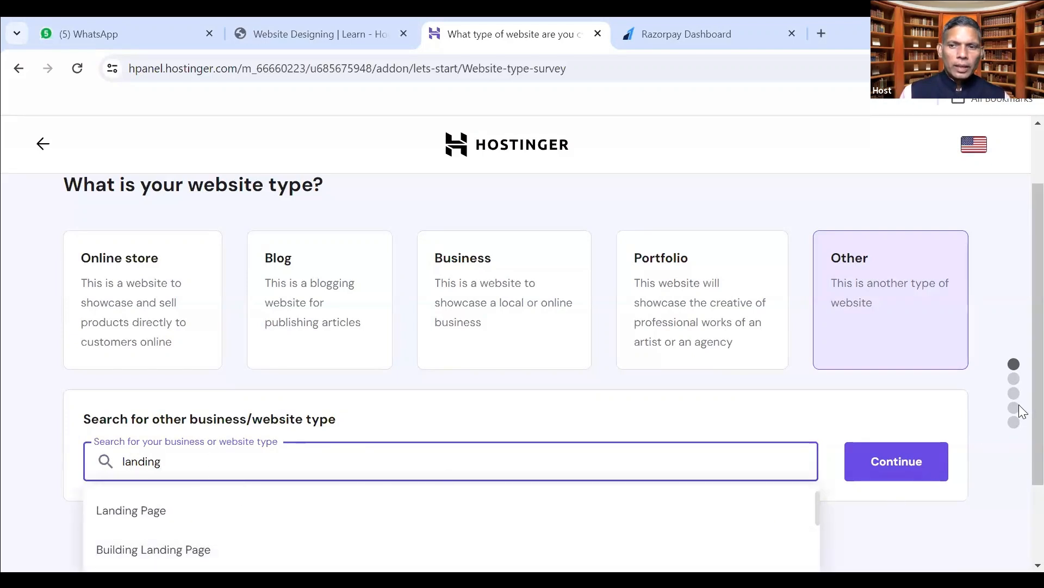
scroll(1018, 465, down, 2)
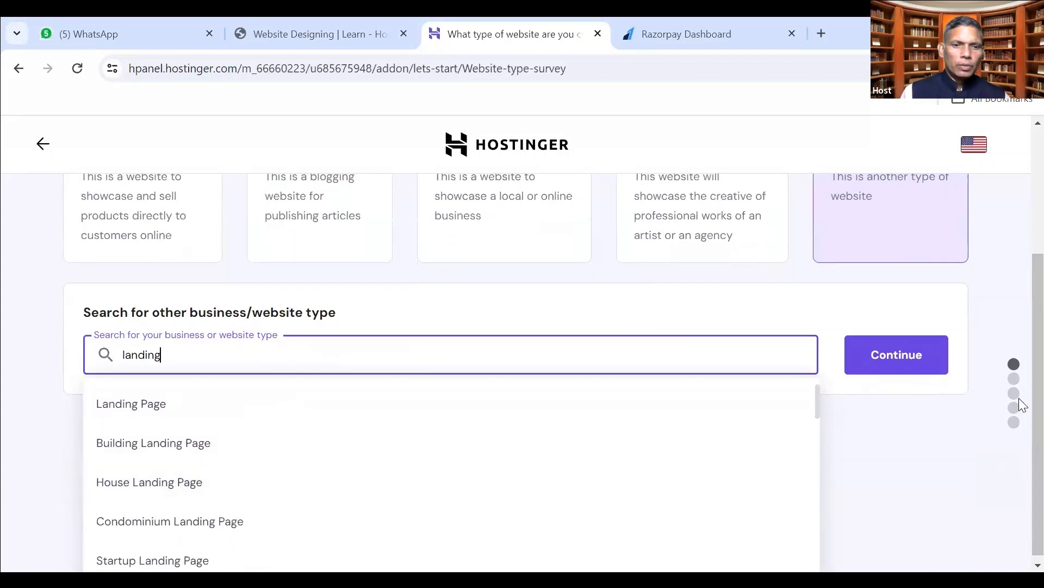
scroll(1017, 408, down, 1)
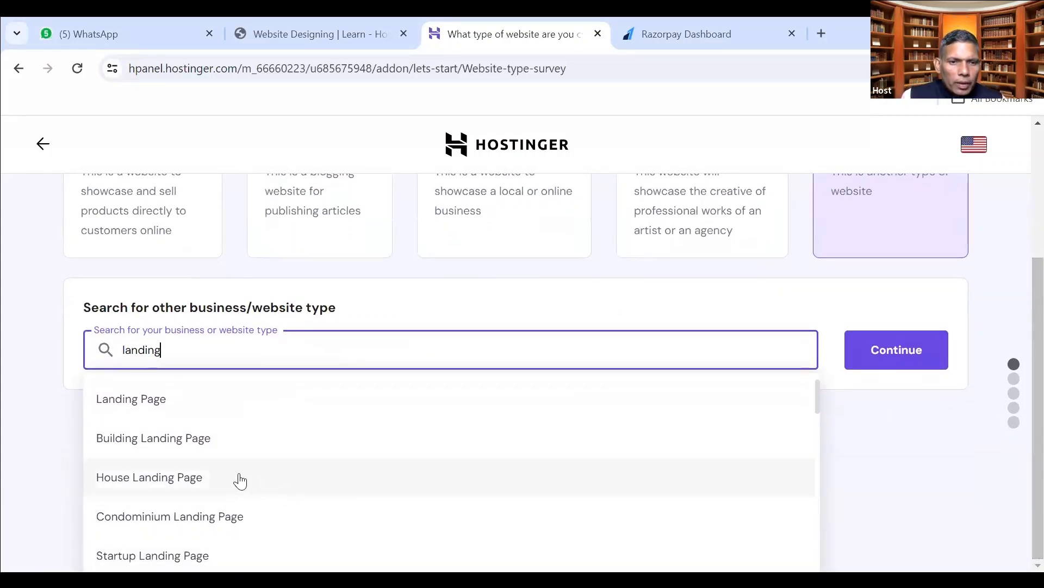
click(173, 403)
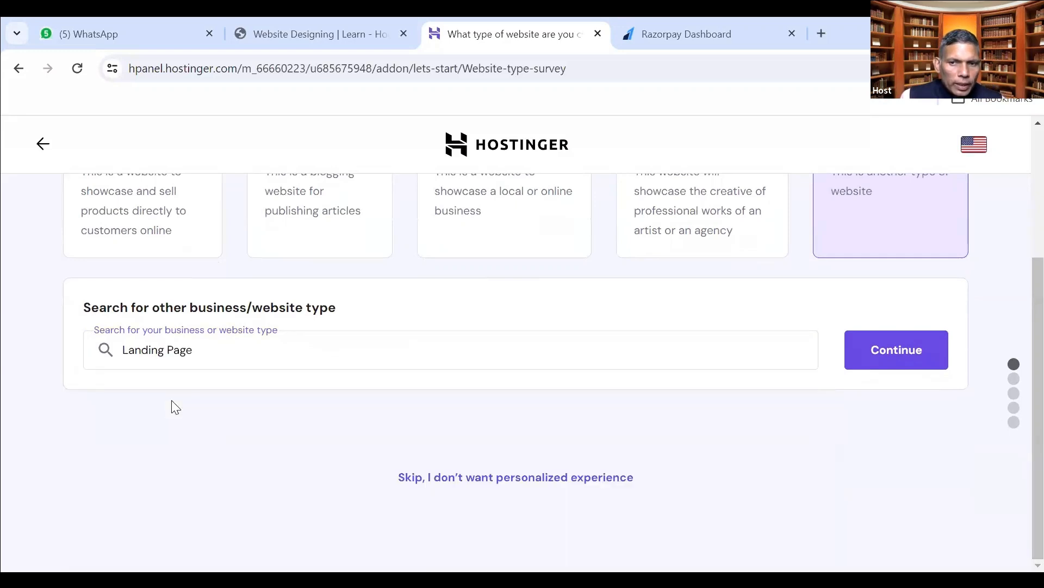
click(879, 361)
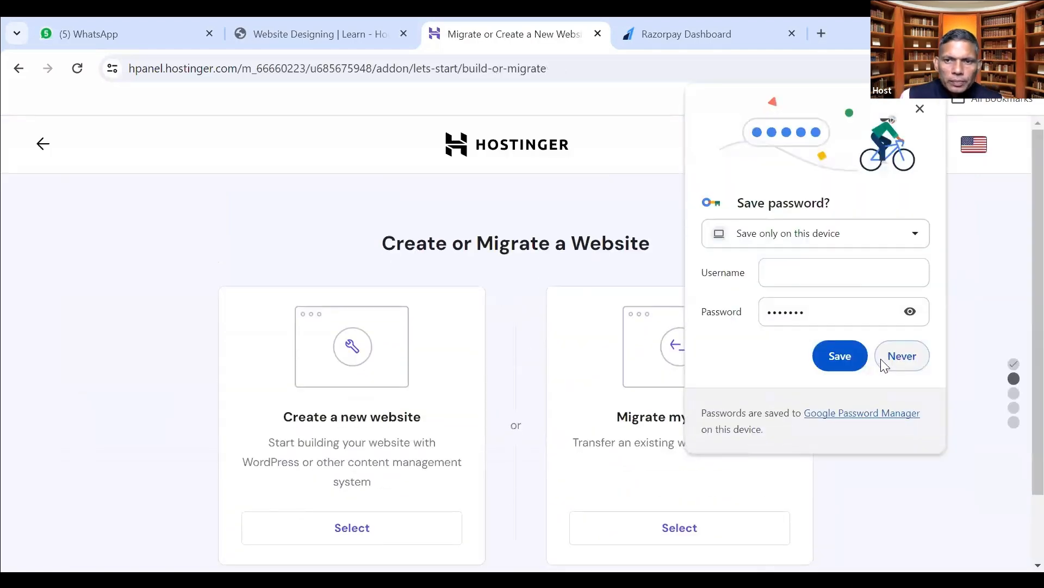
Decline Chrome's save-password offer and choose Create a new website rather than migrating.
click(373, 237)
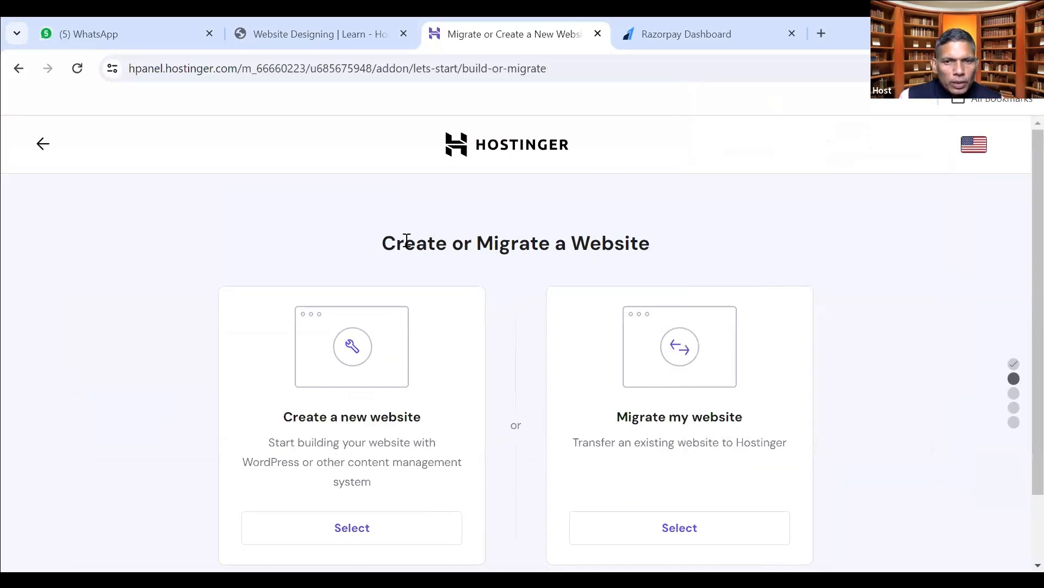
scroll(408, 241, down, 2)
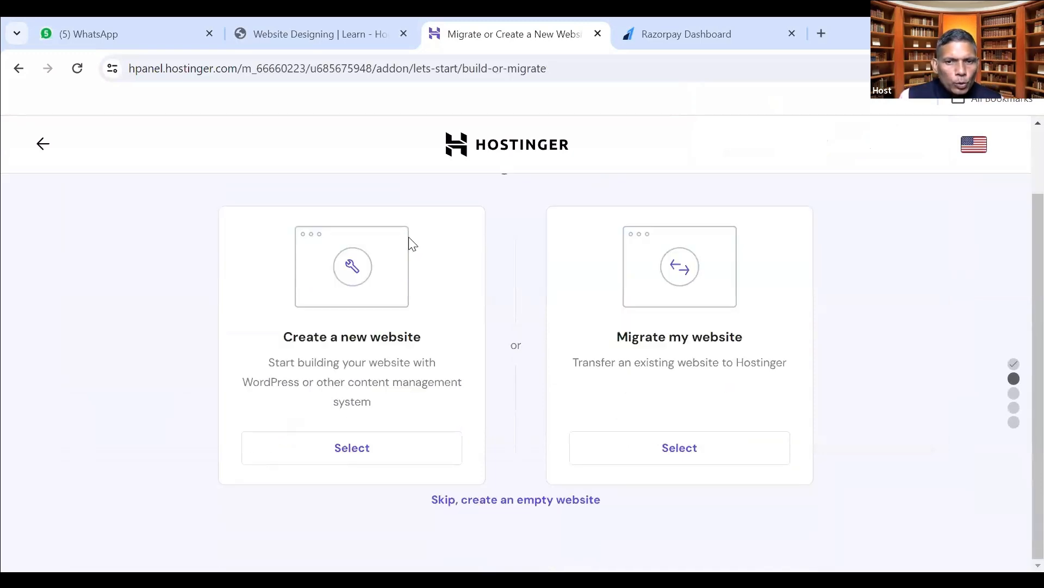
drag(619, 338, 741, 337)
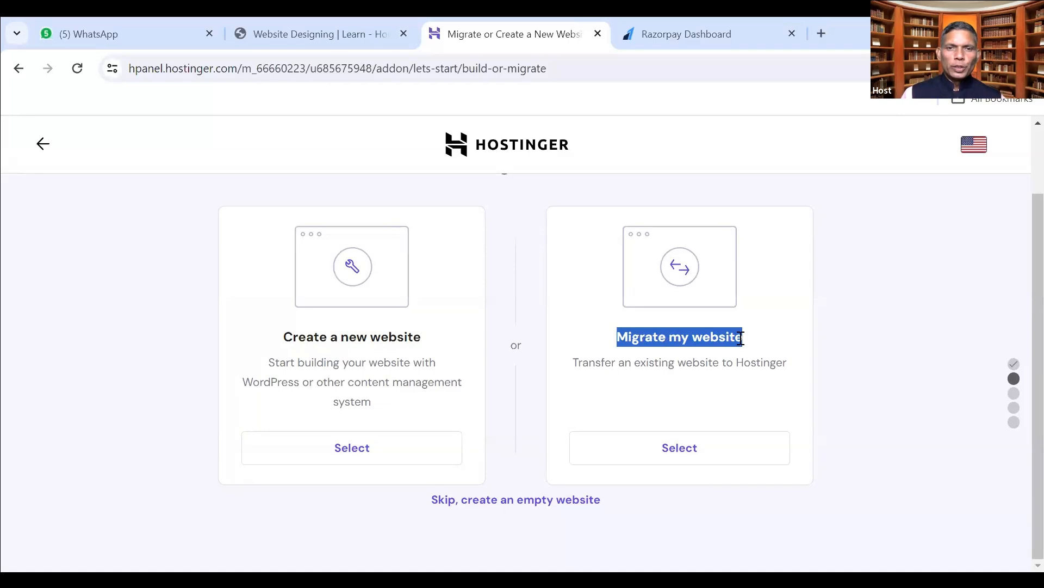
click(307, 449)
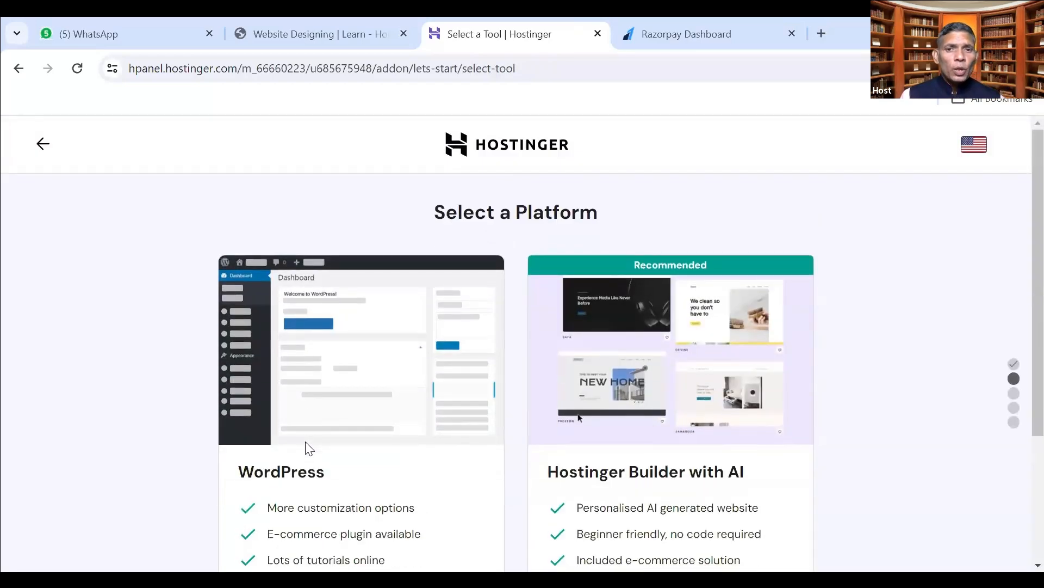
Select Hostinger Builder with AI as the platform instead of WordPress.
scroll(331, 430, down, 2)
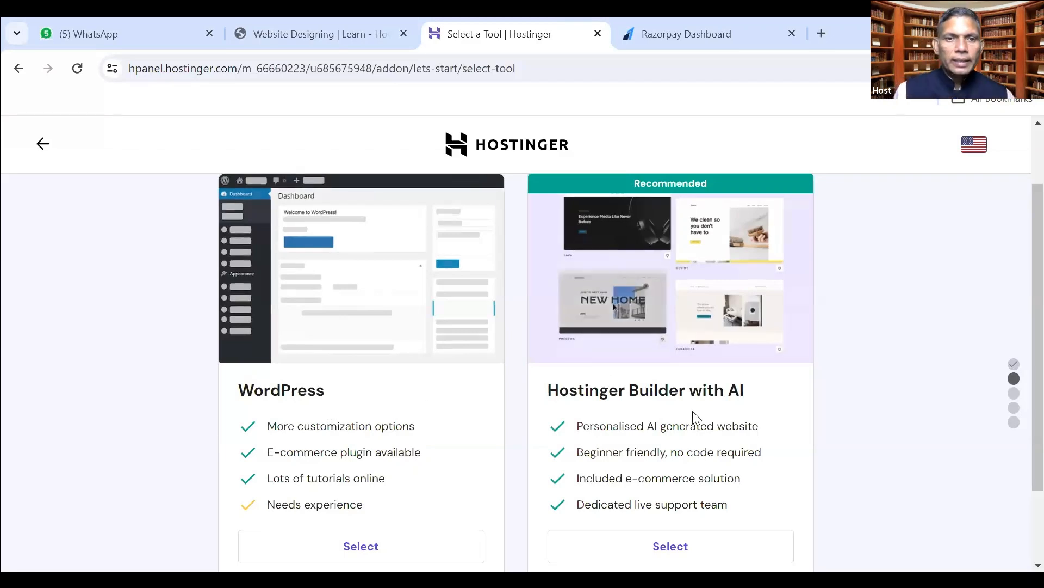
scroll(714, 455, down, 2)
scroll(690, 444, up, 3)
scroll(658, 413, down, 3)
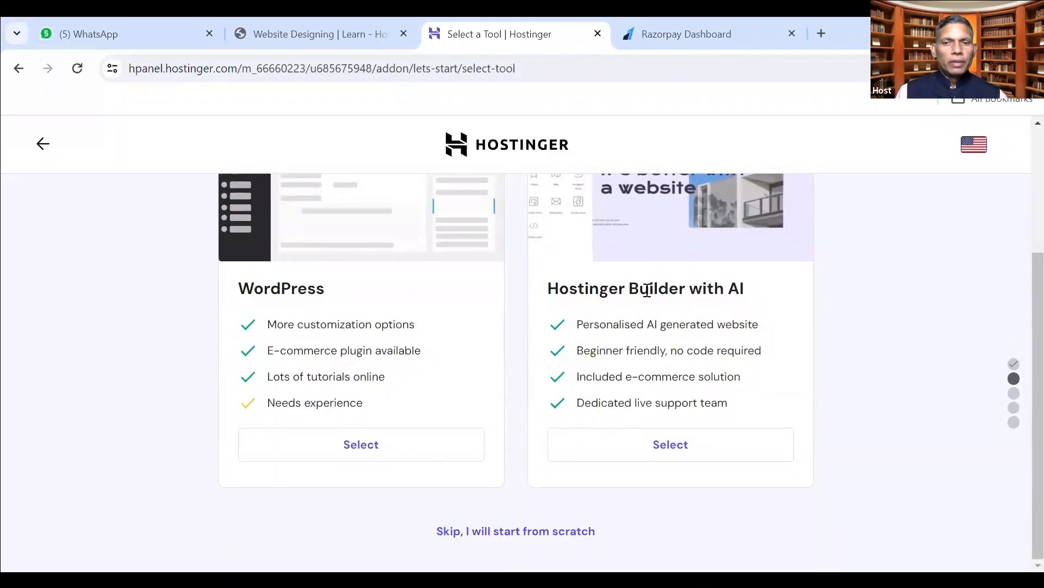
click(680, 444)
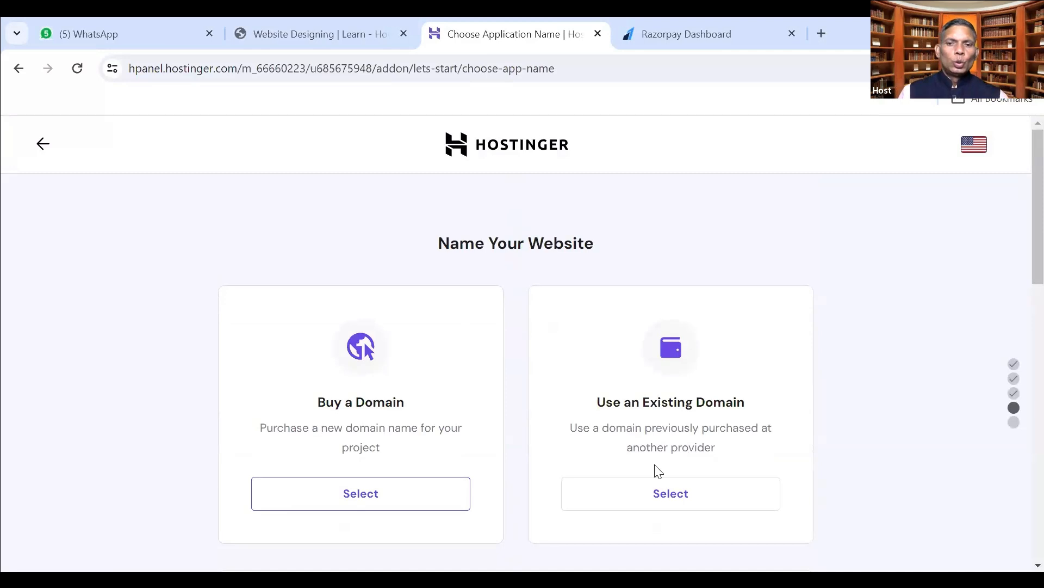
Skip buying or connecting a domain and continue with the free temporary preview domain.
scroll(656, 471, down, 3)
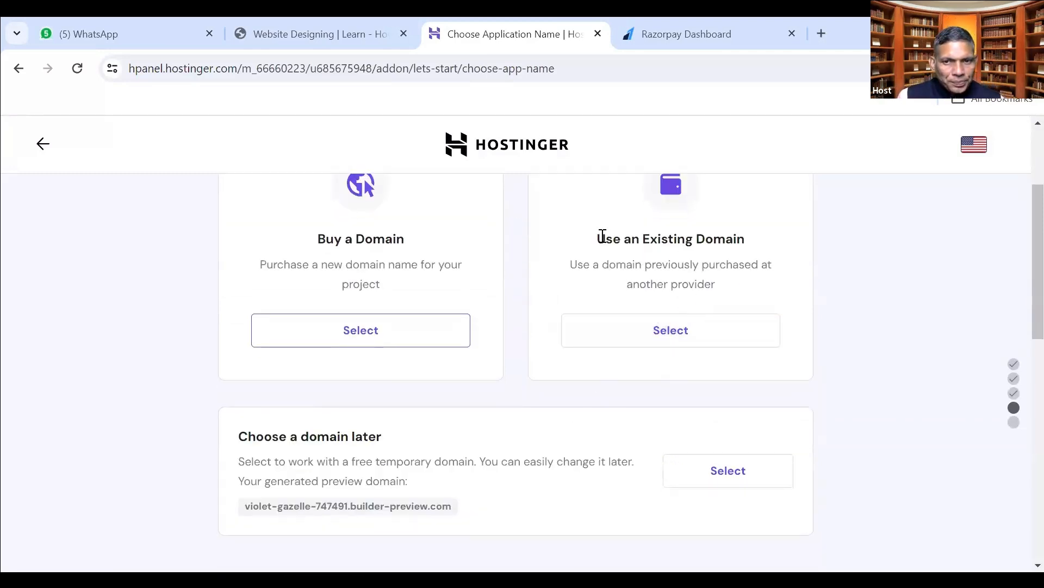
drag(598, 238, 744, 289)
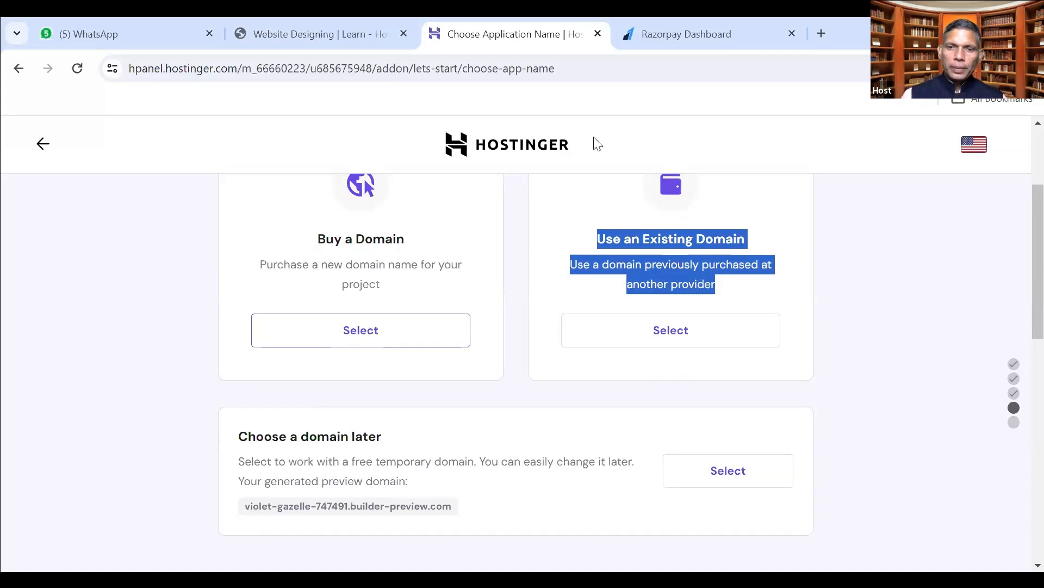
click(625, 375)
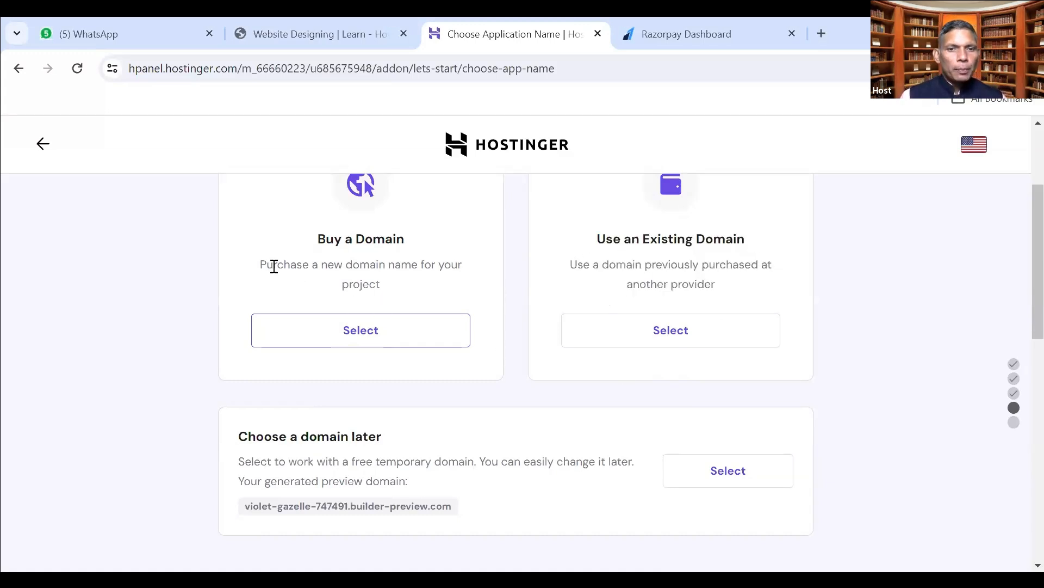
drag(261, 262, 390, 292)
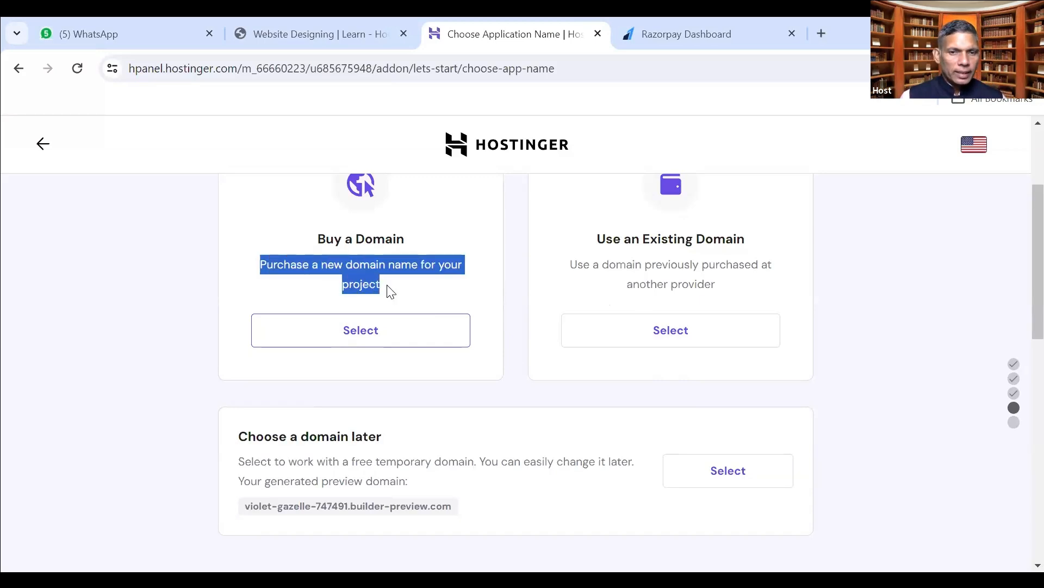
click(476, 306)
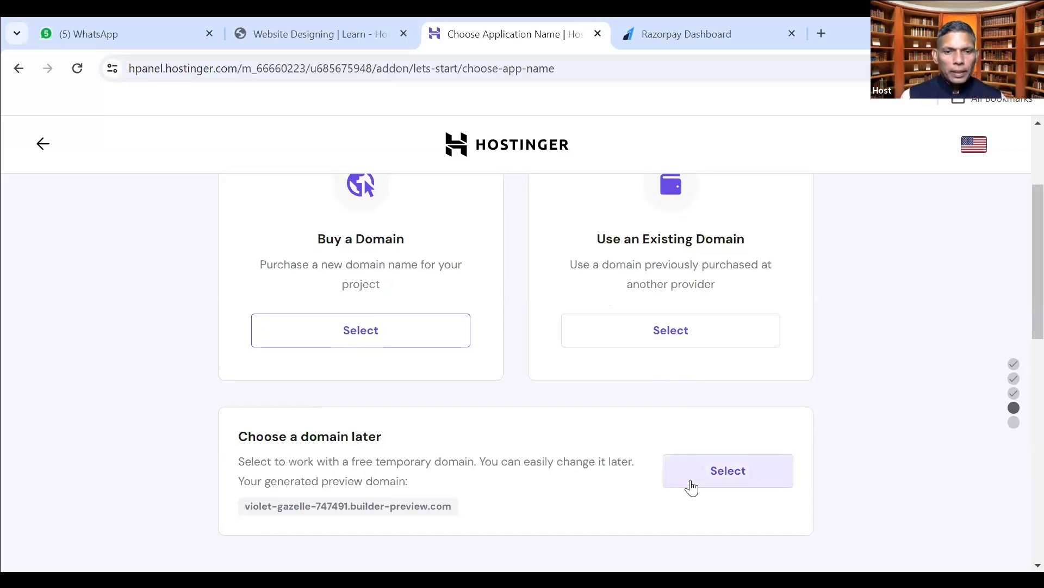
scroll(694, 478, down, 1)
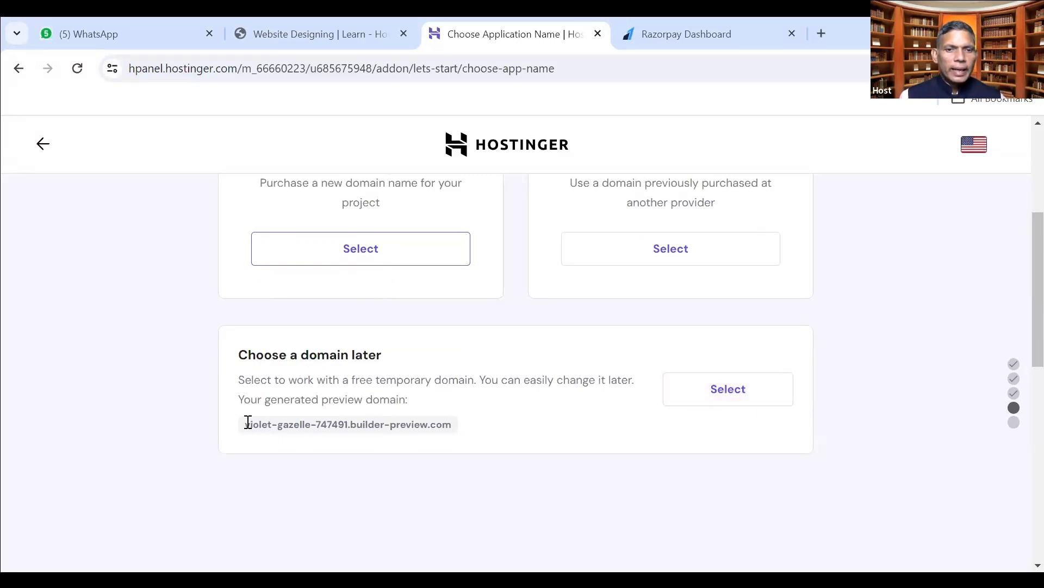
drag(256, 423, 454, 426)
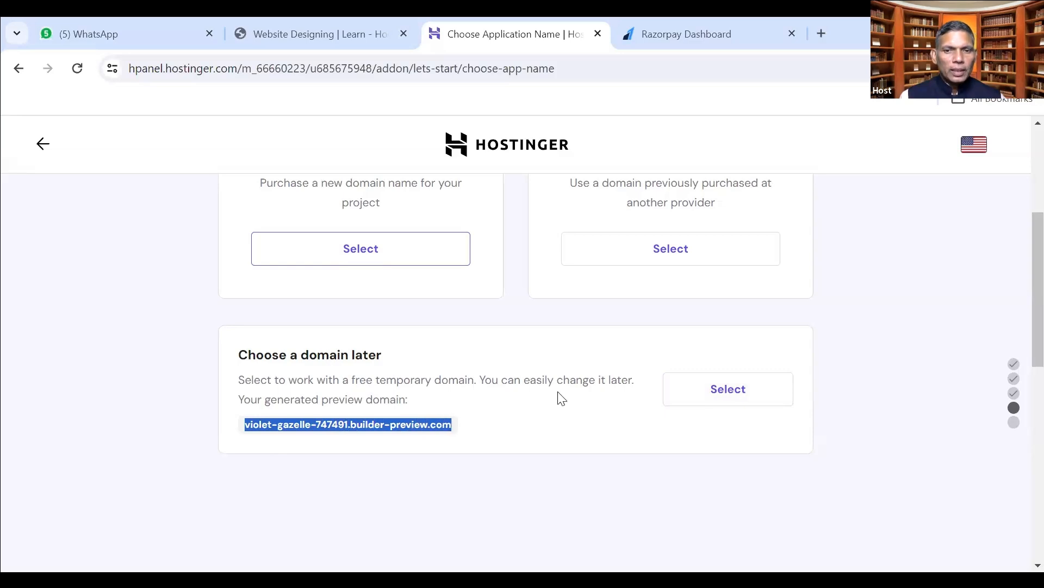
click(720, 429)
click(728, 396)
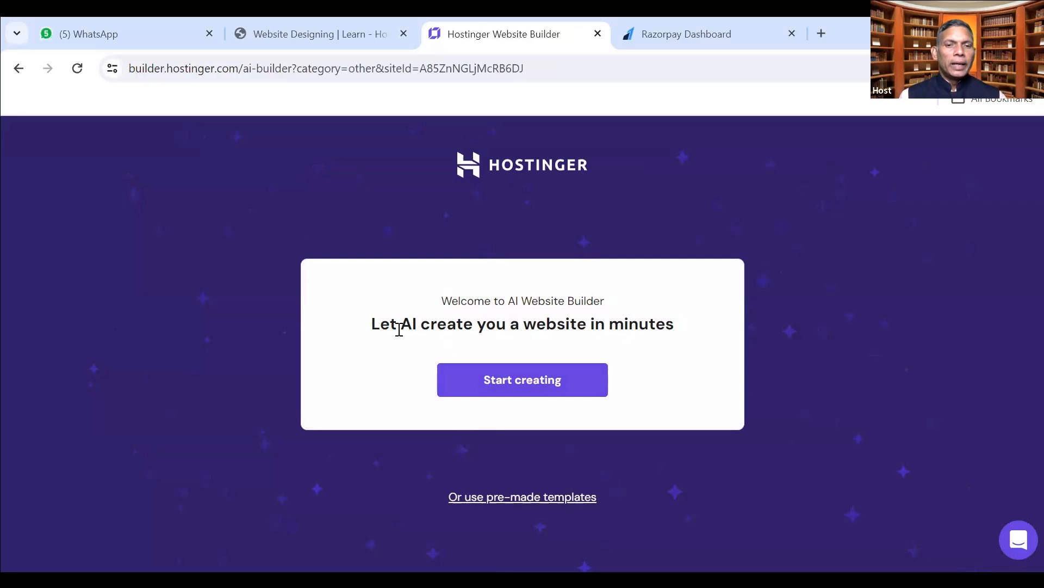
Start creating the site from the AI Website Builder welcome card.
drag(375, 326, 672, 328)
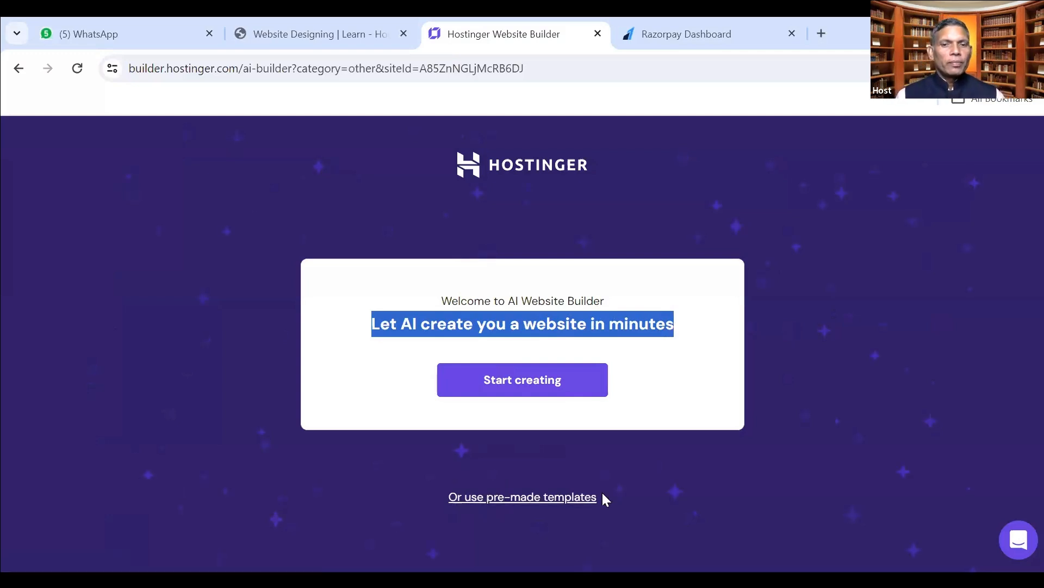
click(497, 322)
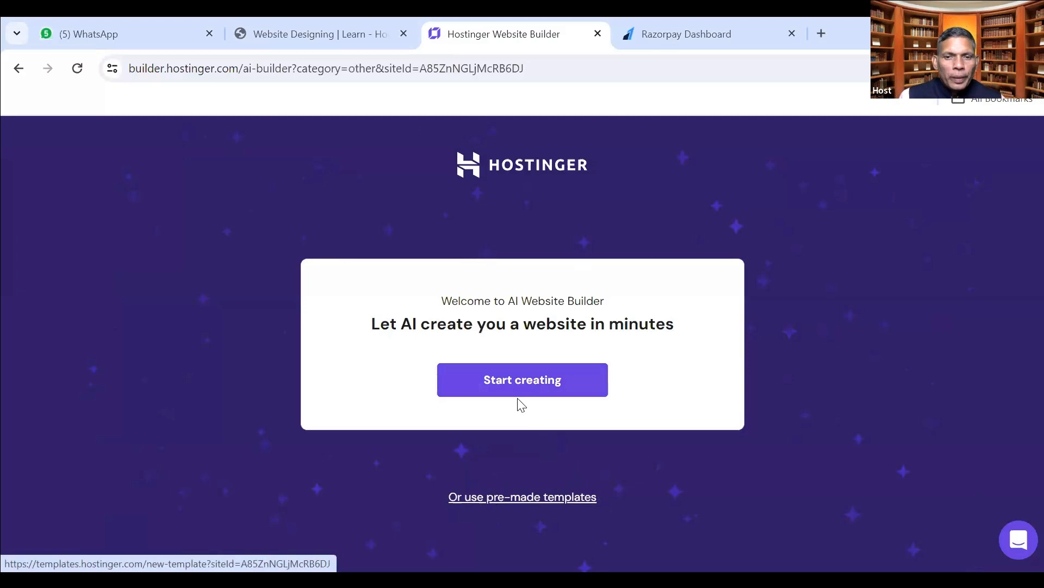
click(518, 382)
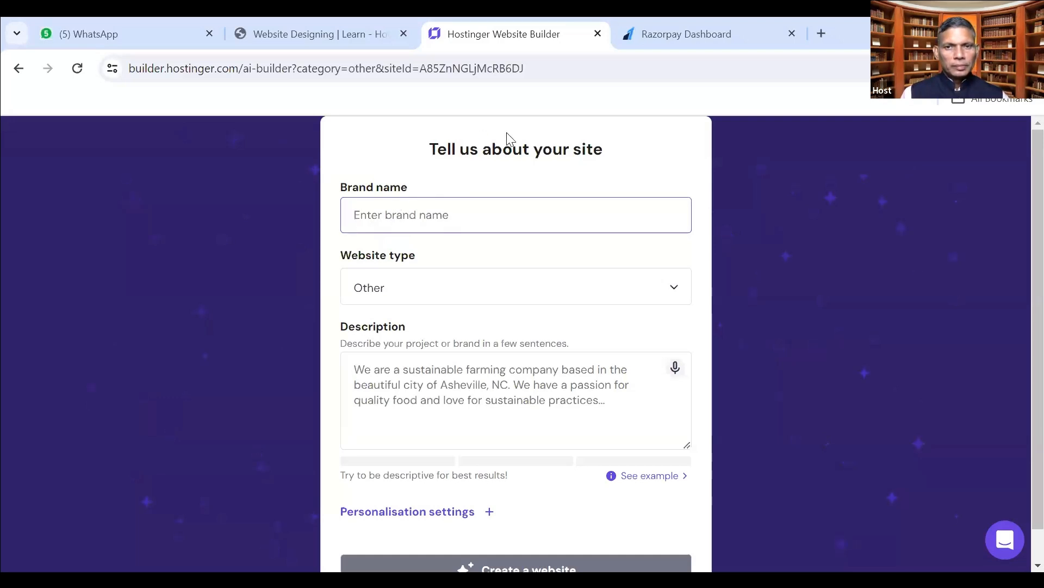
Enter 'Action Heal' as the brand name and keep Other as the website type.
text(Action Heal)
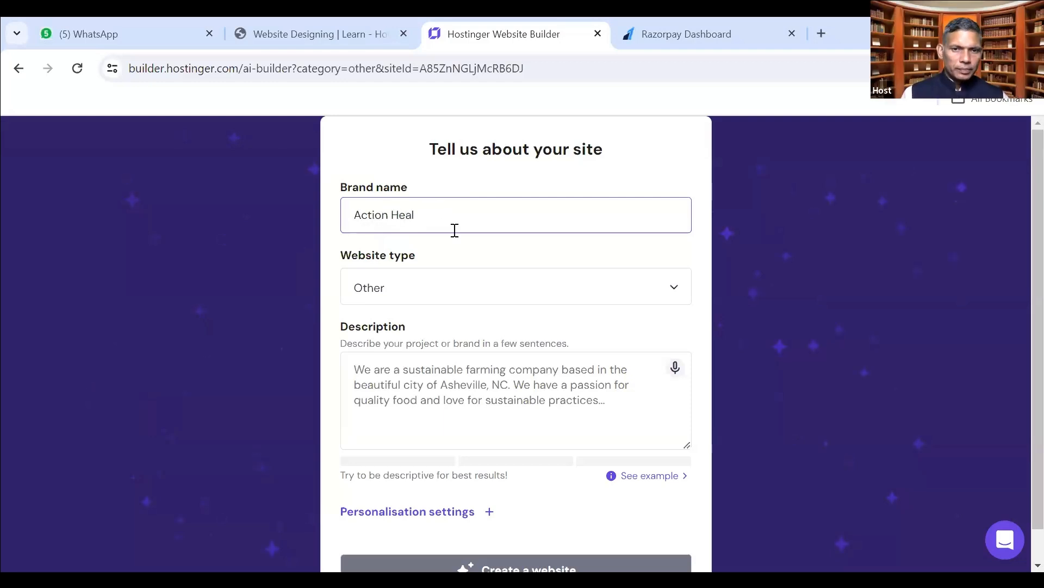
click(457, 283)
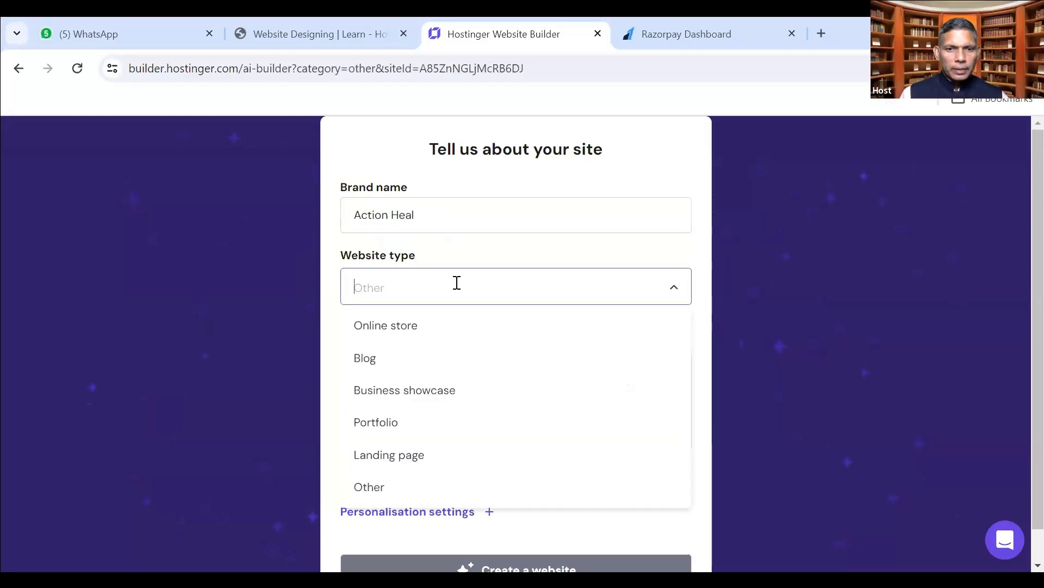
click(342, 243)
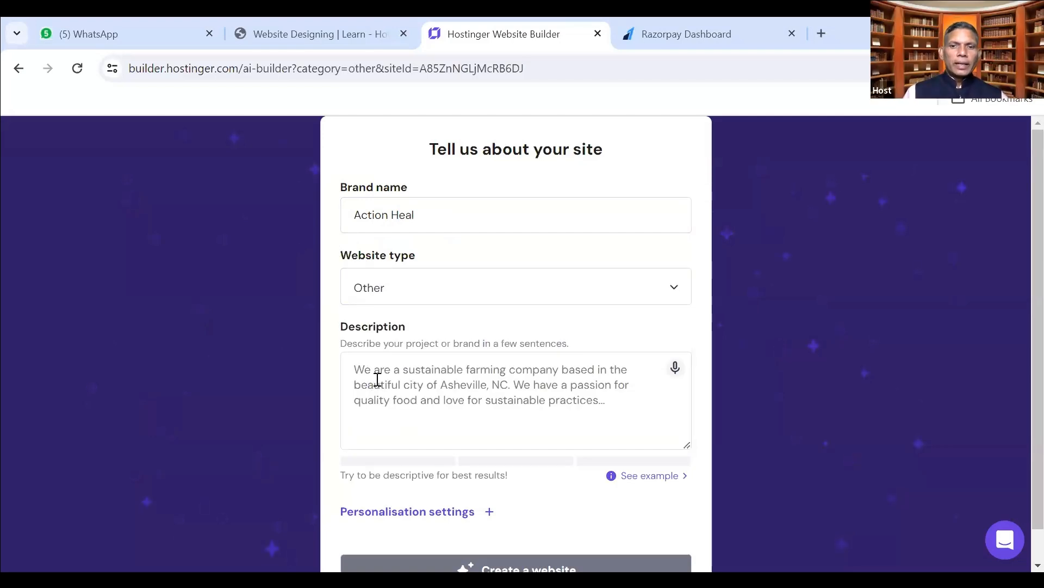
Bring up the example project description for the Description field and review it.
click(398, 392)
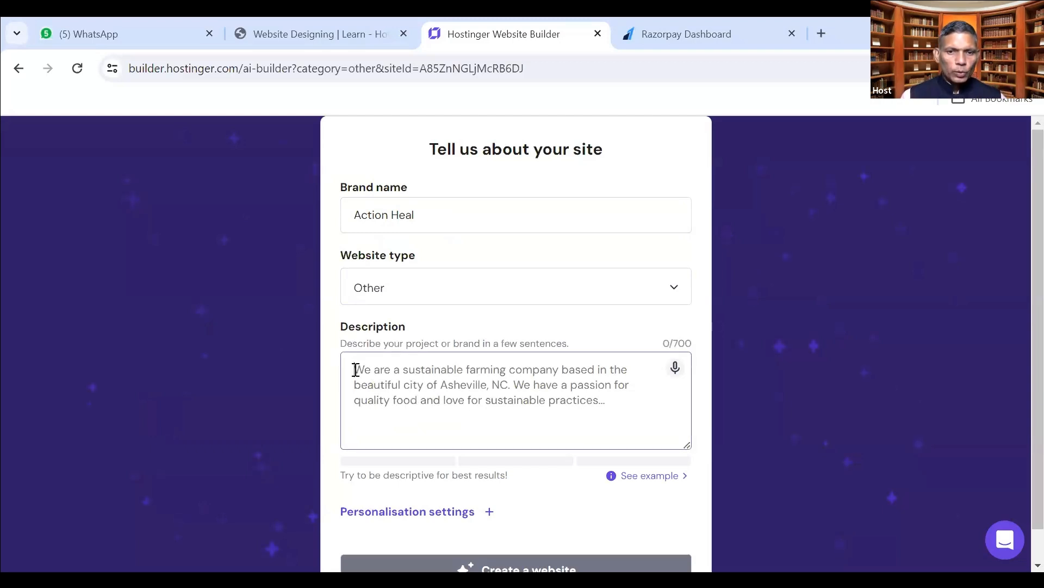
scroll(356, 370, down, 1)
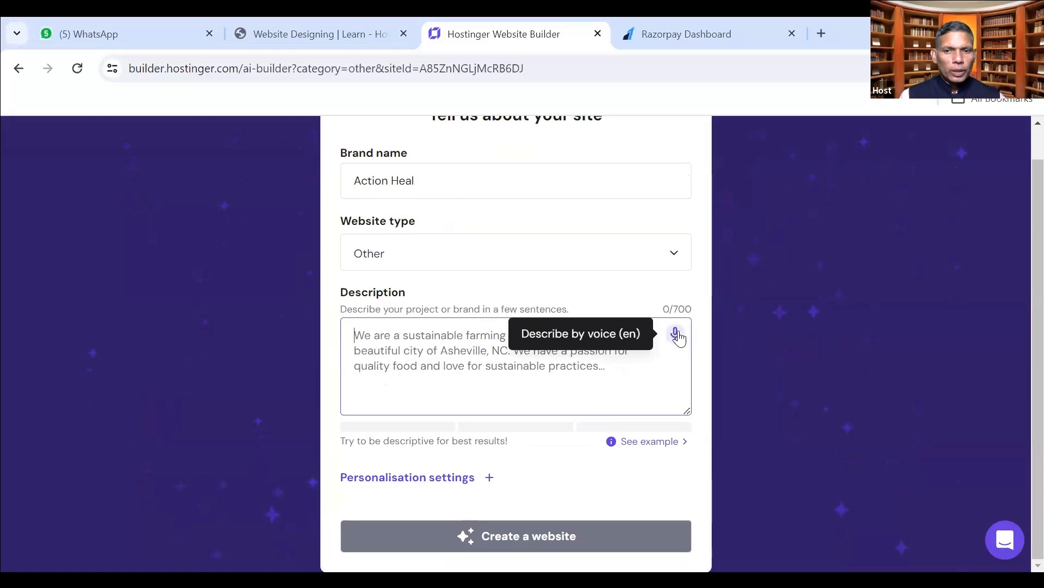
click(648, 441)
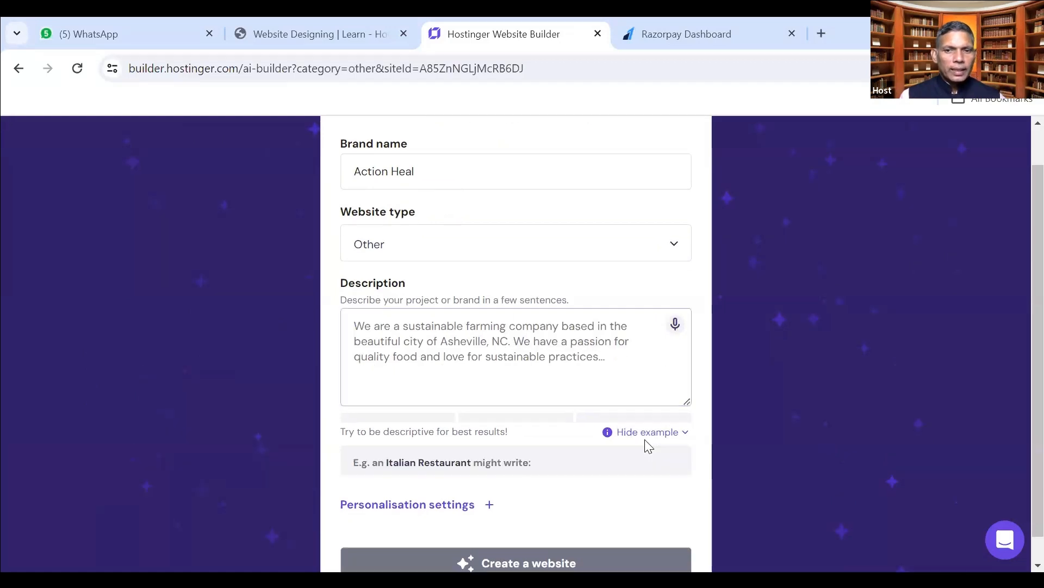
scroll(495, 468, down, 3)
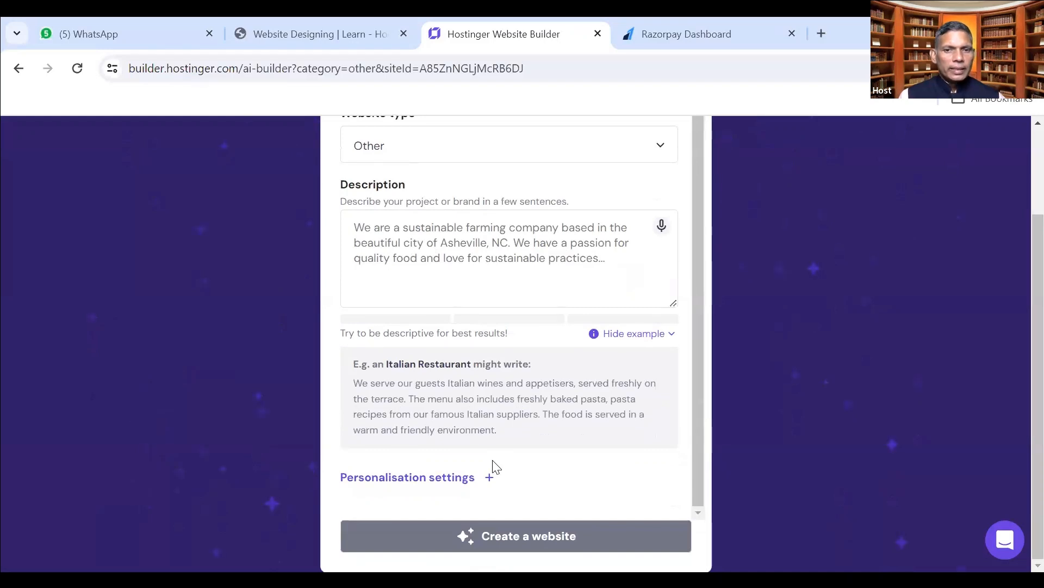
scroll(494, 466, up, 1)
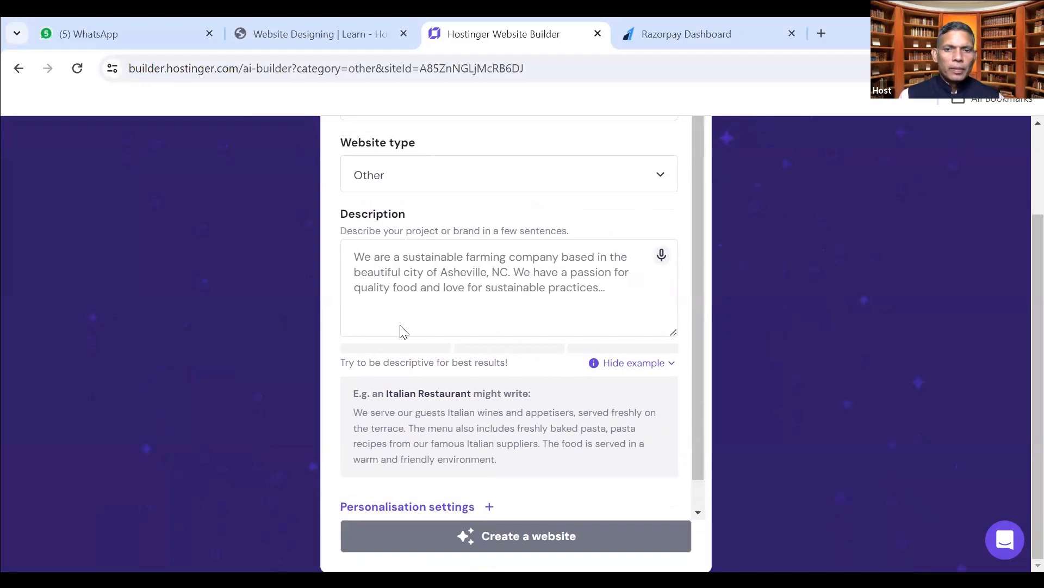
scroll(462, 296, up, 2)
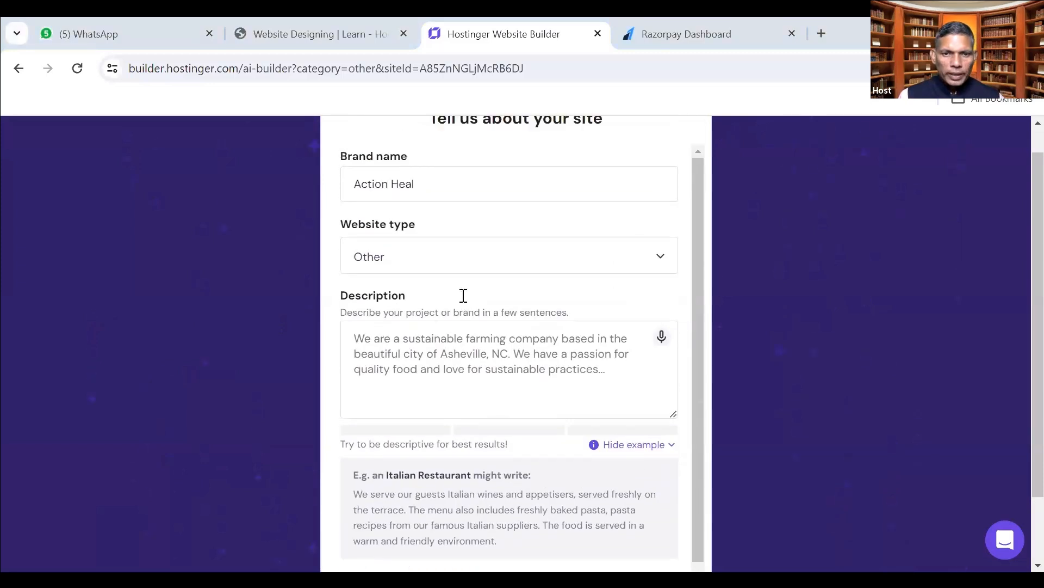
scroll(463, 295, down, 1)
scroll(463, 295, down, 2)
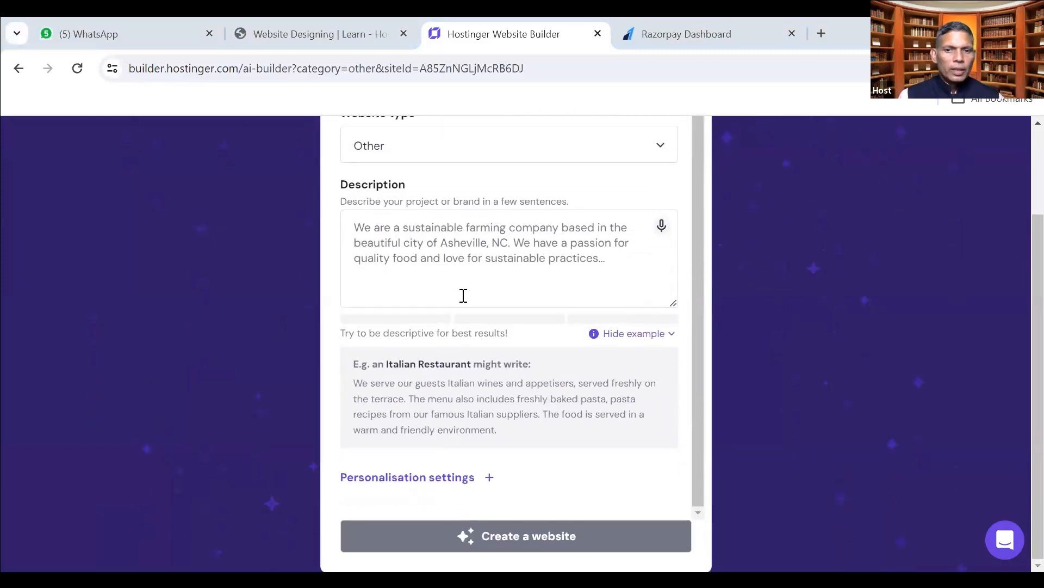
In a new tab, search Google for 'chatgpt' and go to the ChatGPT site.
click(821, 34)
click(985, 103)
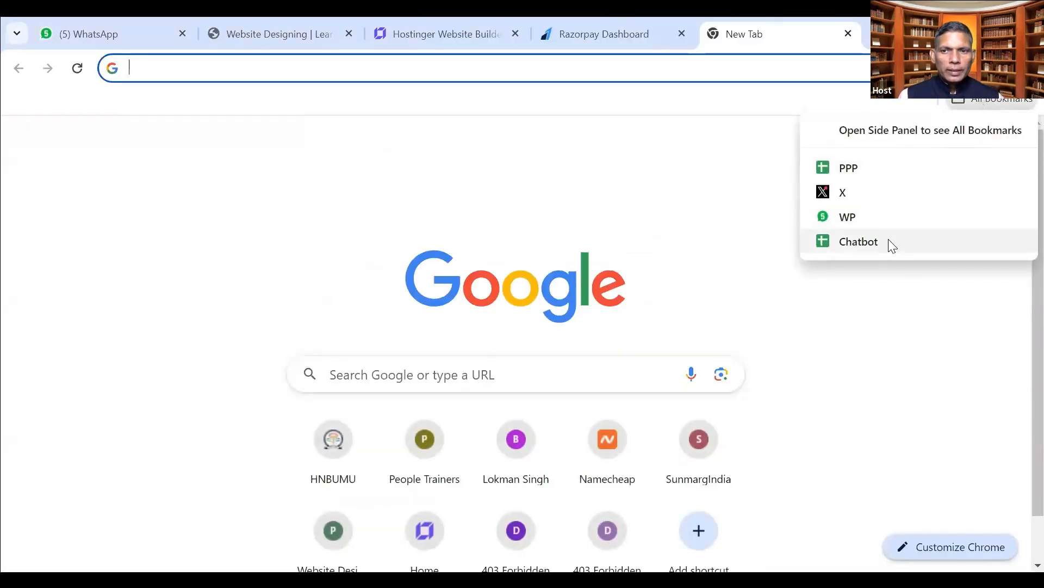
key(Escape)
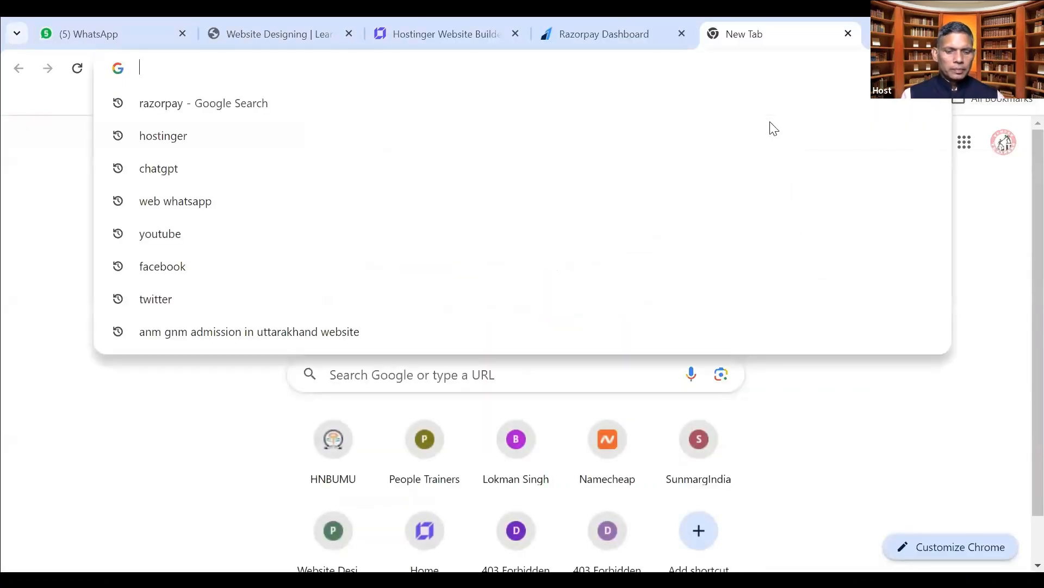
text(chatgp)
key(Return)
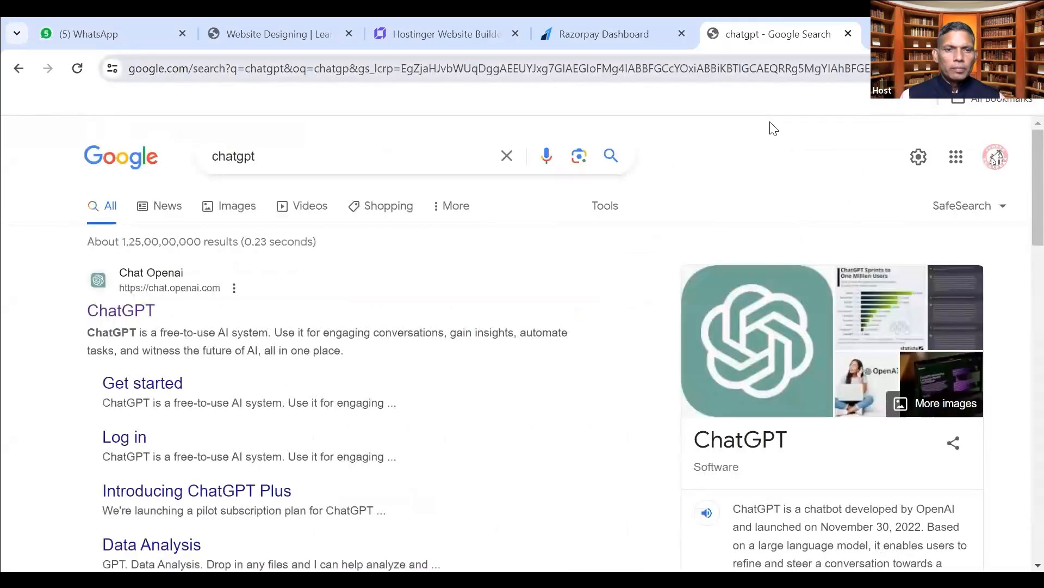
click(120, 310)
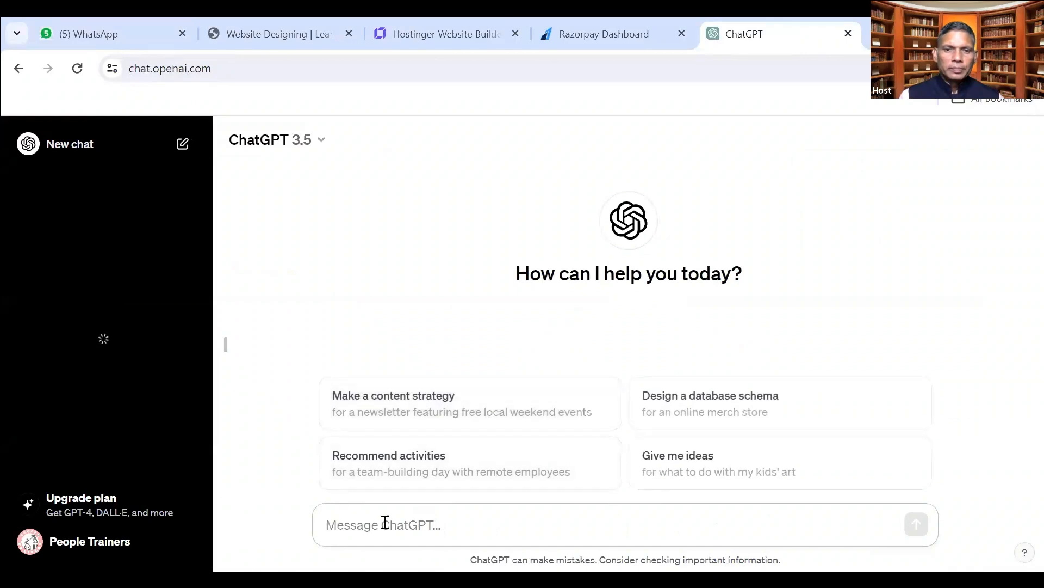
Write a prompt: Action heal provides astrological services and consultancy in India for 10 years.
text(Action )
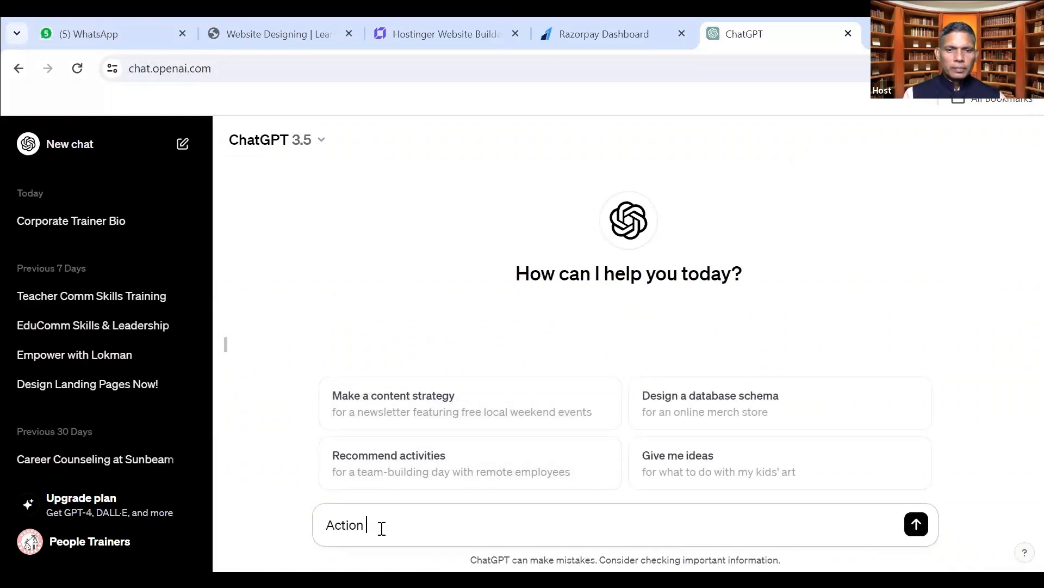
text(heal is a)
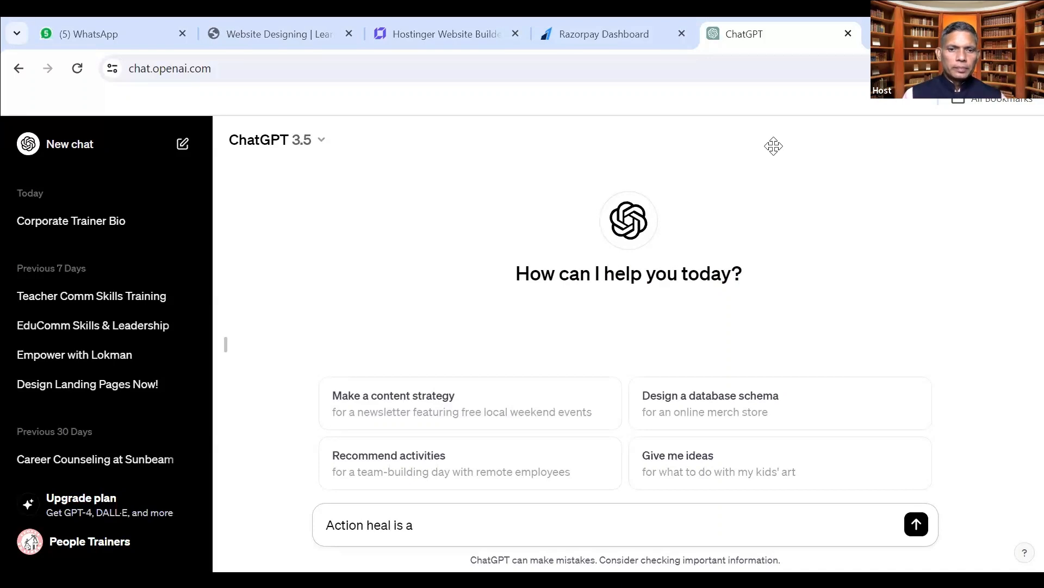
drag(425, 523, 265, 541)
click(421, 537)
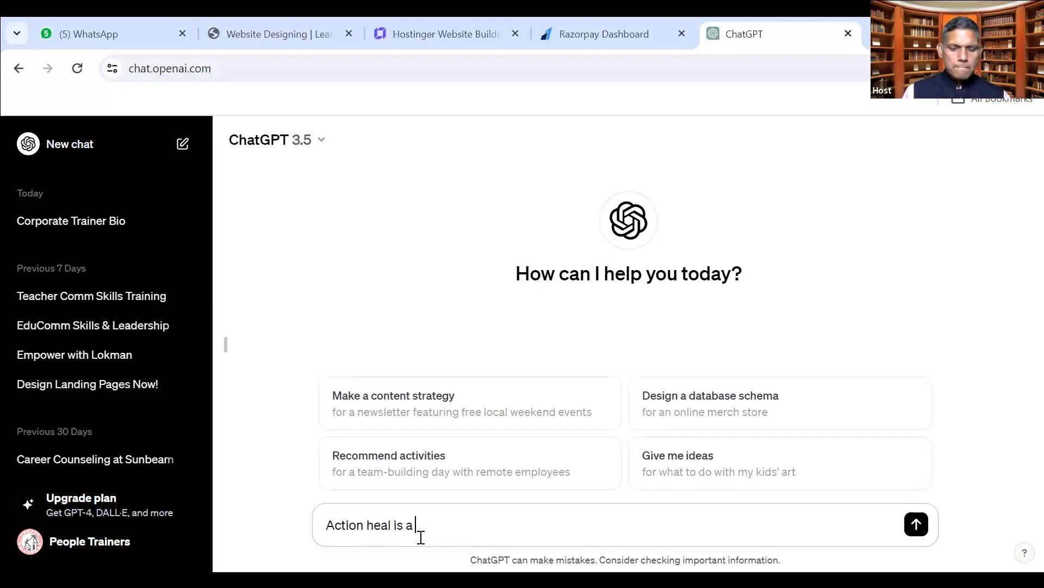
text(firm name)
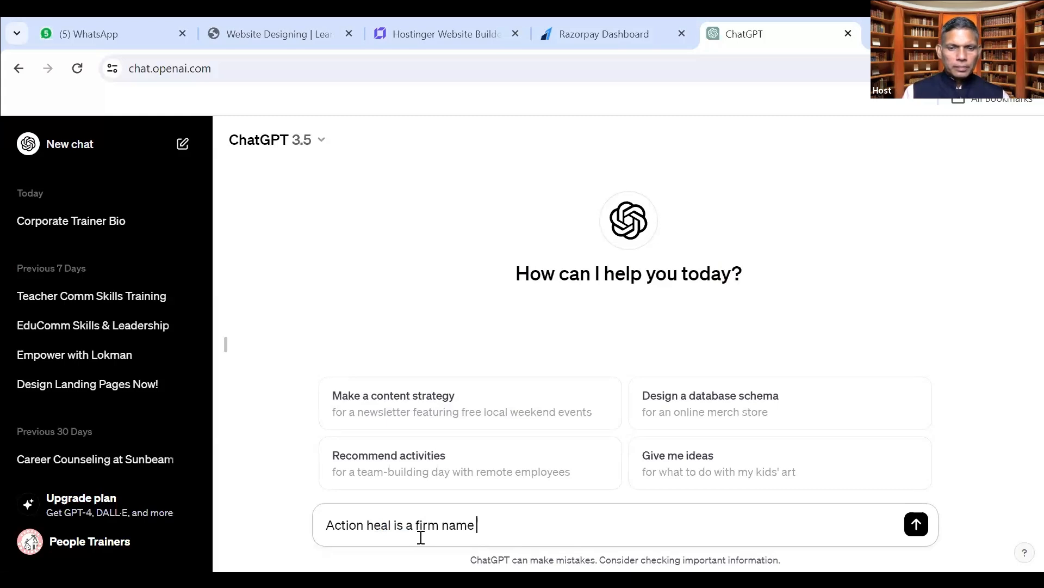
text( providing agr)
key(BackSpace)
key(BackSpace)
text(strological ser)
key(BackSpace)
key(BackSpace)
text(services and )
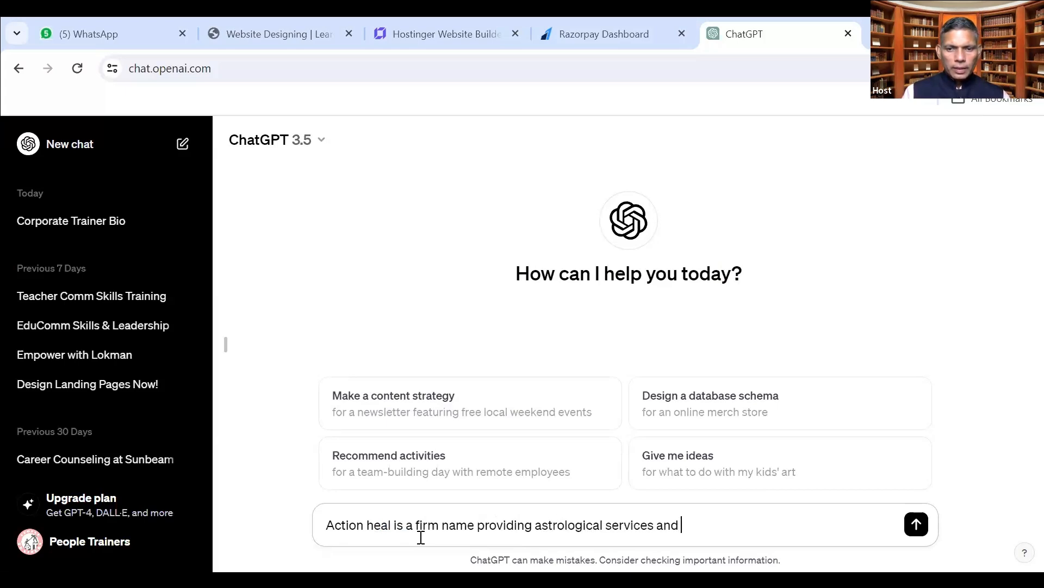
text(consultancy)
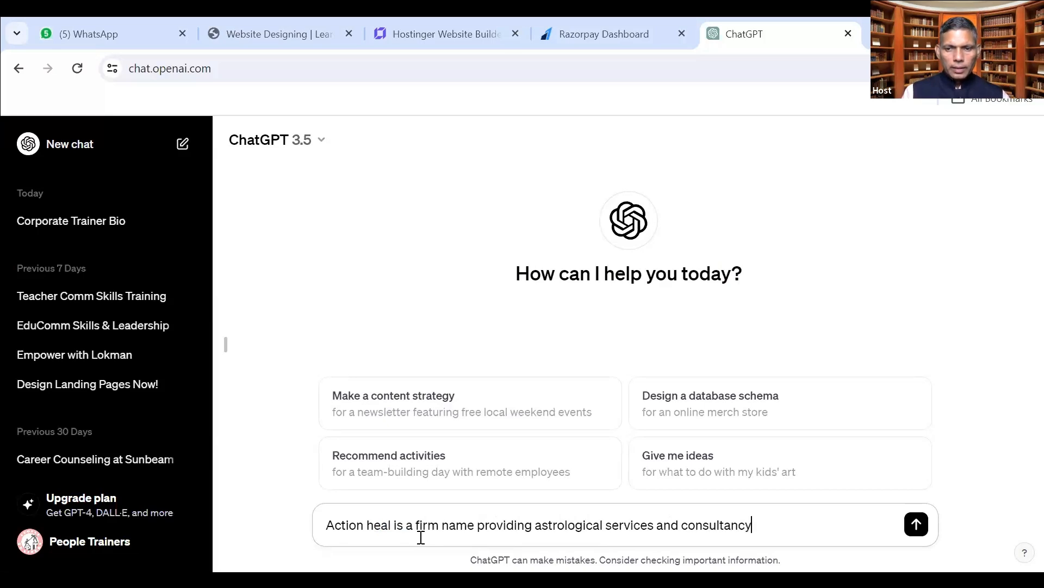
text( in india)
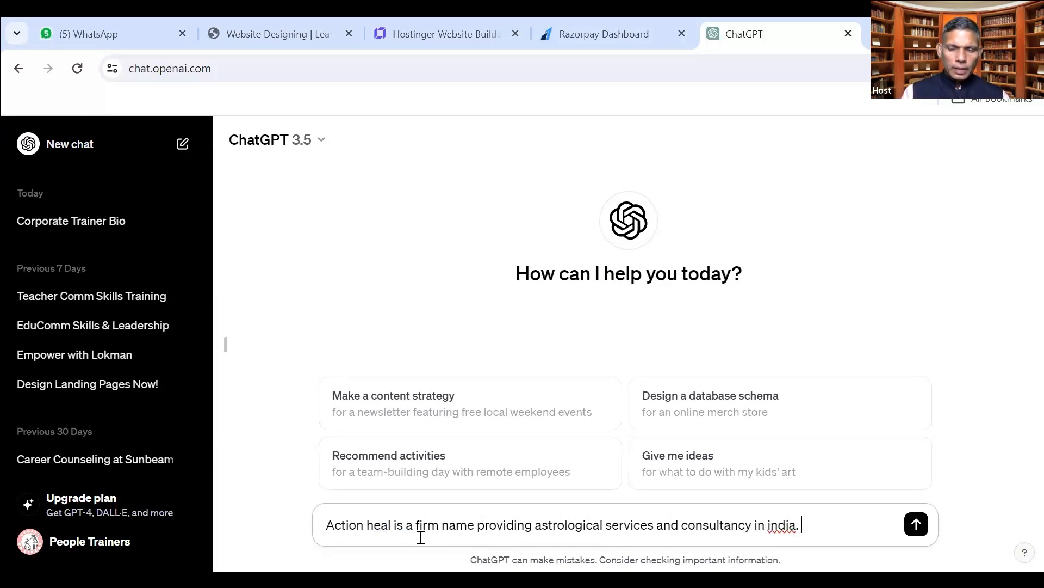
text(. Action heal is)
key(BackSpace)
key(BackSpace)
key(BackSpace)
key(BackSpace)
key(BackSpace)
key(BackSpace)
key(BackSpace)
key(BackSpace)
key(BackSpace)
key(BackSpace)
key(BackSpace)
key(BackSpace)
key(BackSpace)
key(BackSpace)
key(BackSpace)
key(BackSpace)
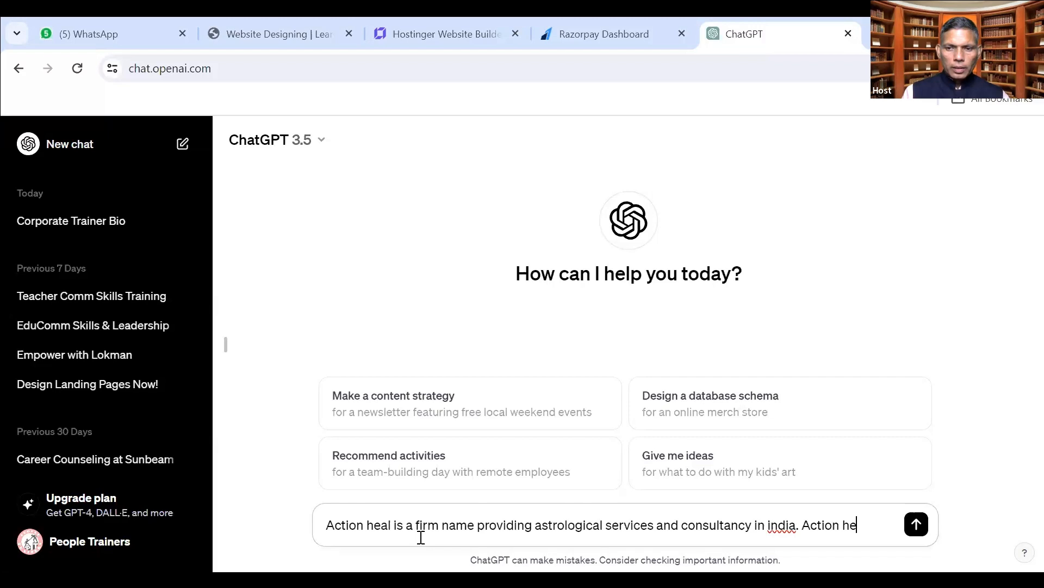
text(for last 10 years)
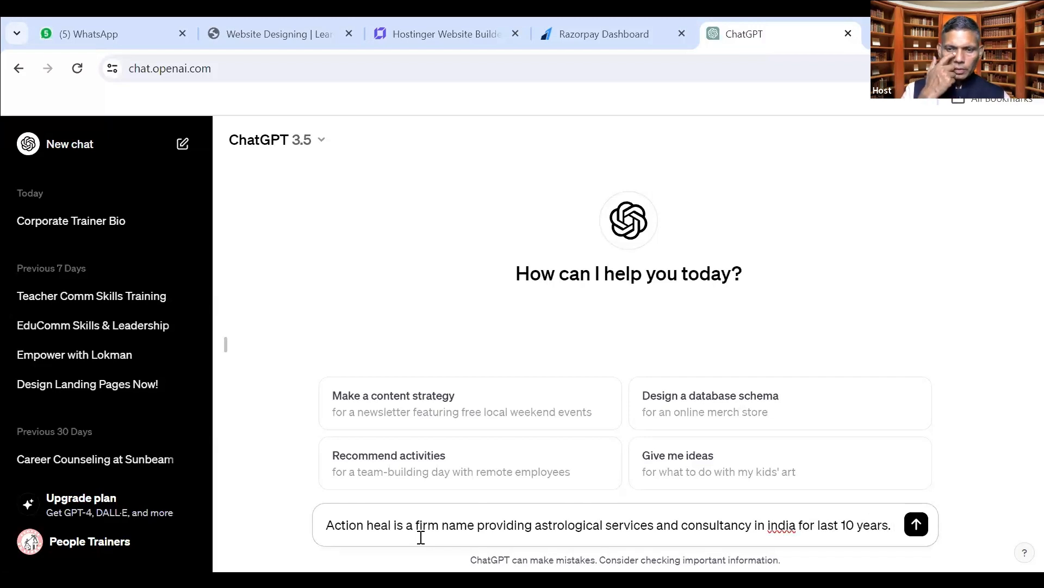
text(. )
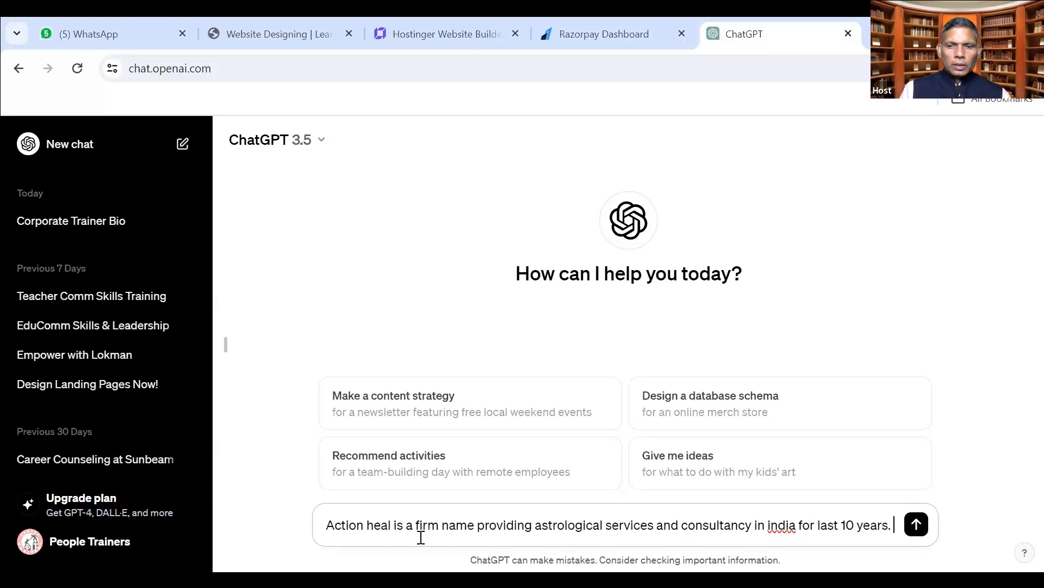
text(Action heal isprom)
Finish the prompt about Action Heal's Nadi Pareekshan campaign, requesting a 700-character bio, and send it.
key(BackSpace)
text(promo)
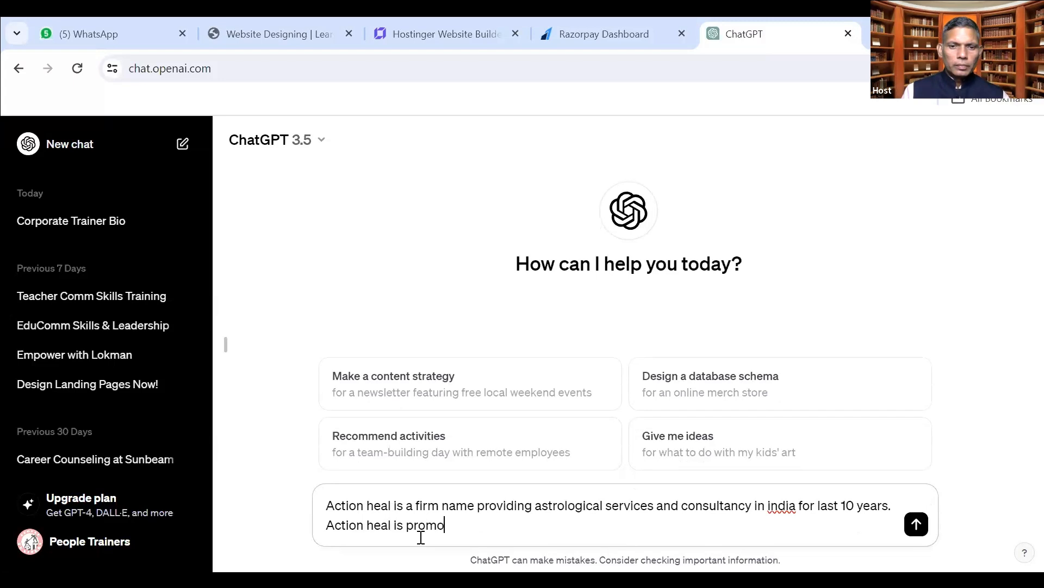
text(ting its one )
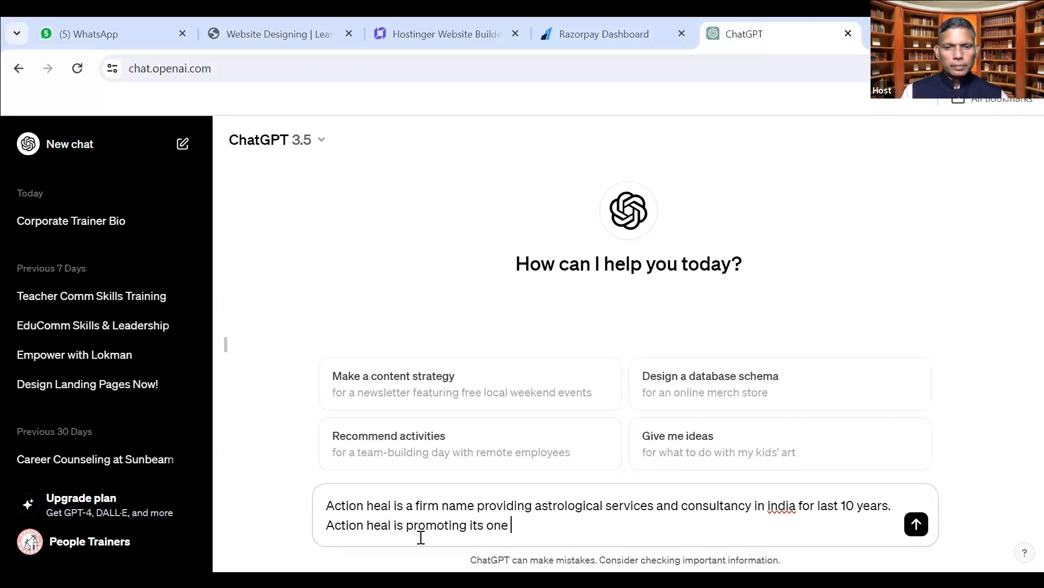
text(marketin campa)
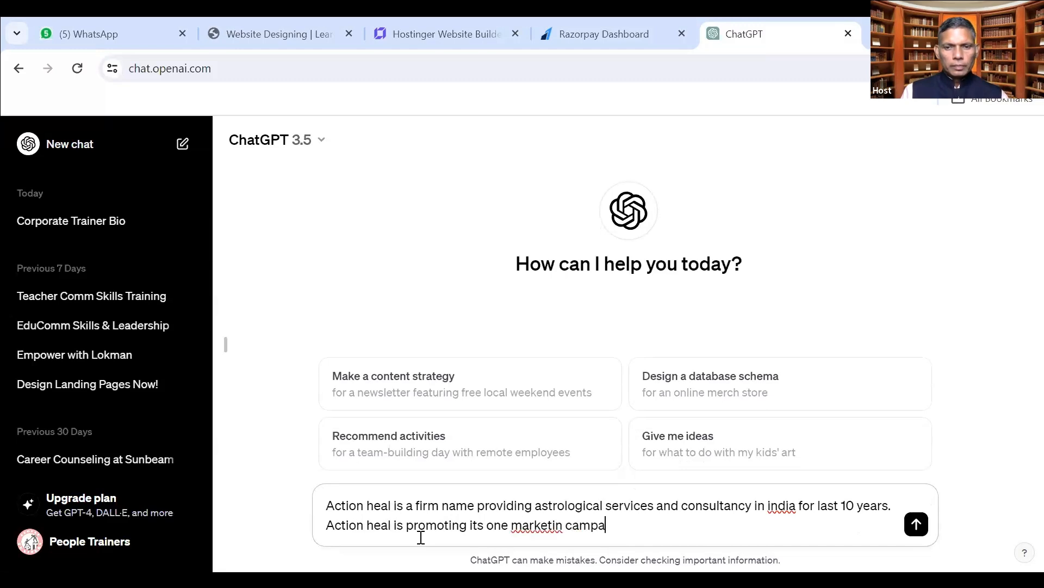
text(ign to)
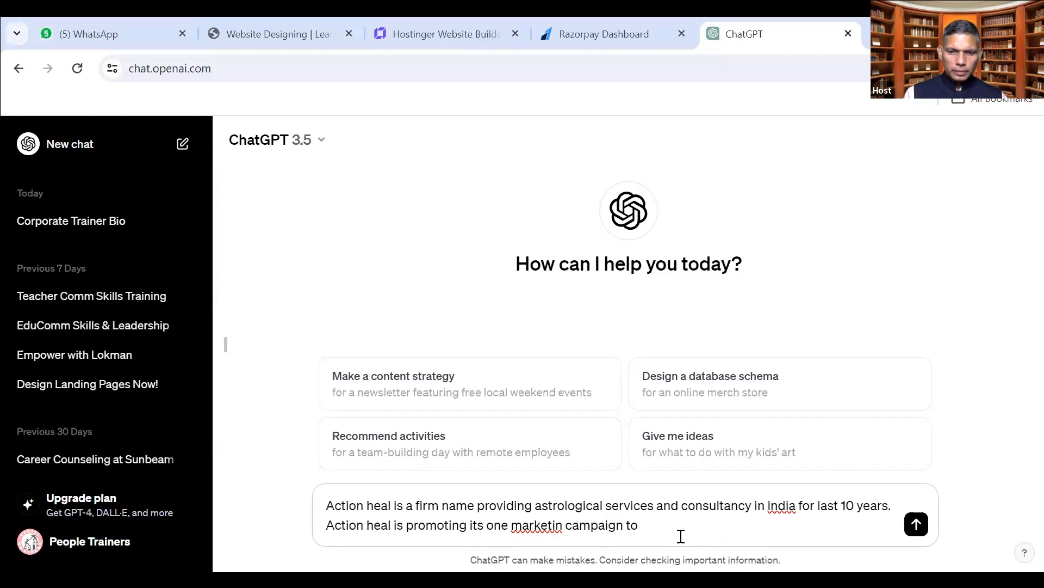
text(get )
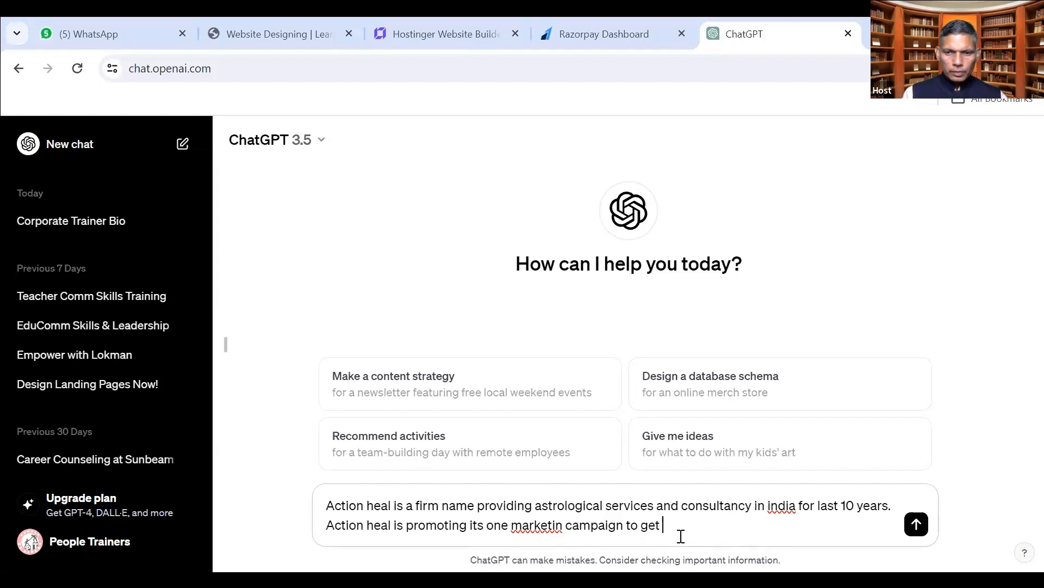
text(rid of dis)
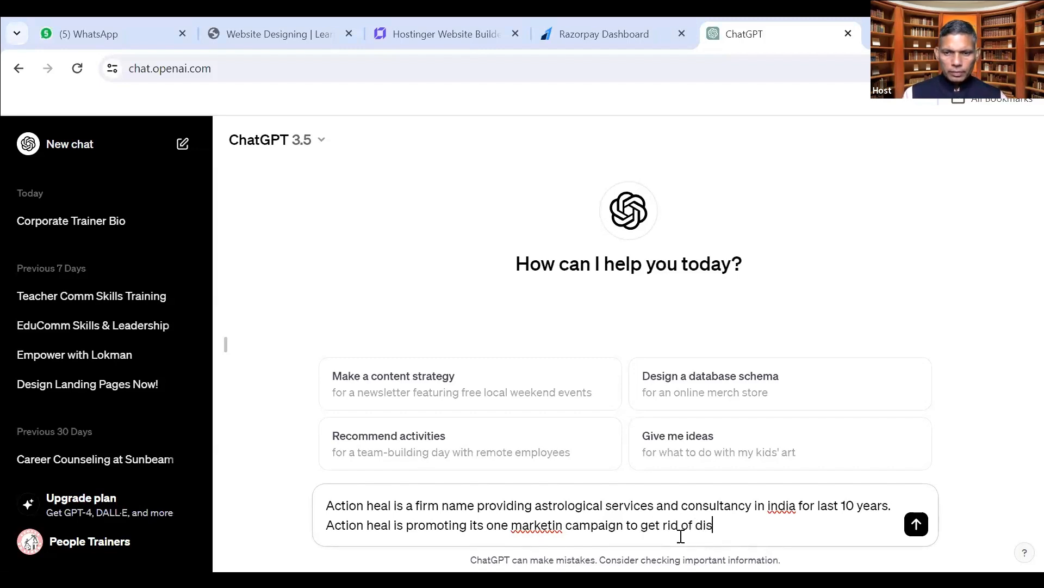
text(eases at ease through Nadi Par)
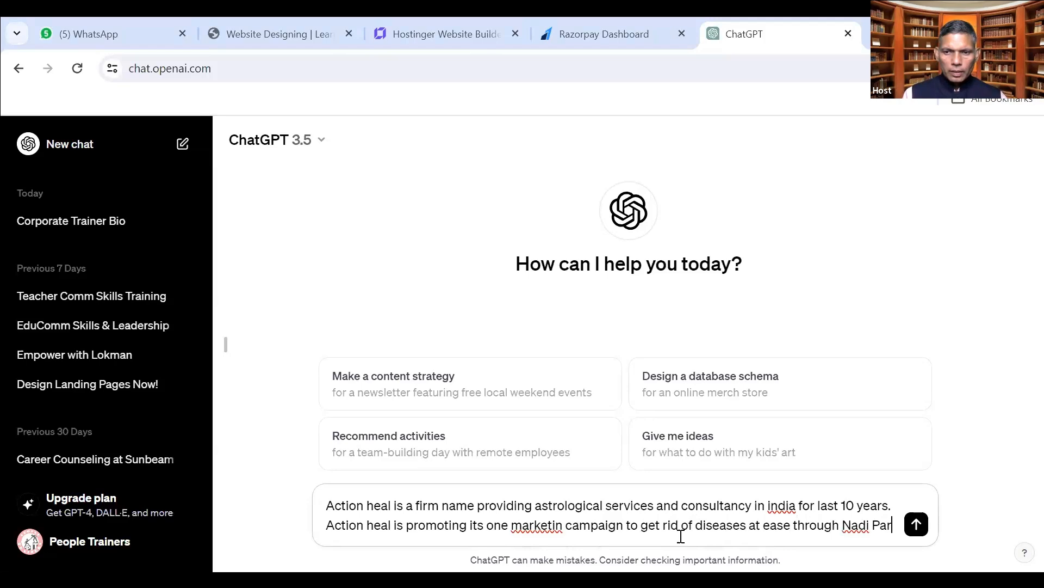
text(eekshan)
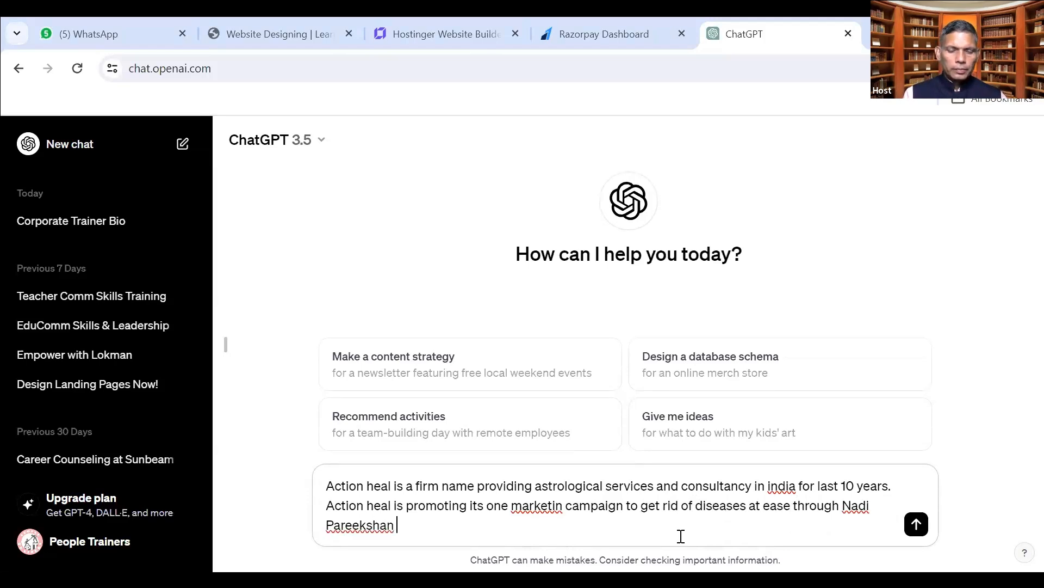
key(BackSpace)
key(BackSpace)
text(and consu)
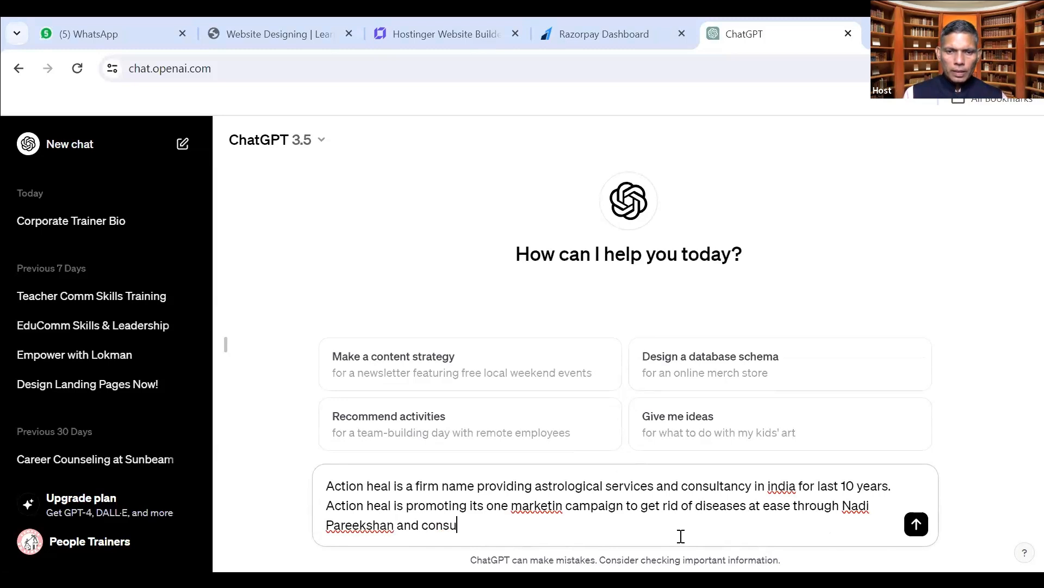
text(ltancy thenafter.)
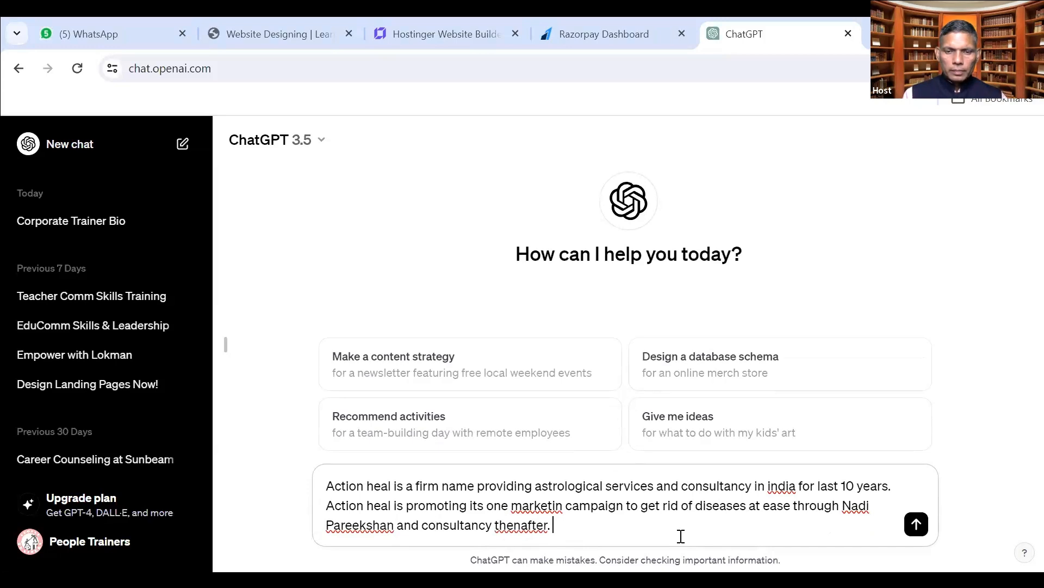
text( Write a short )
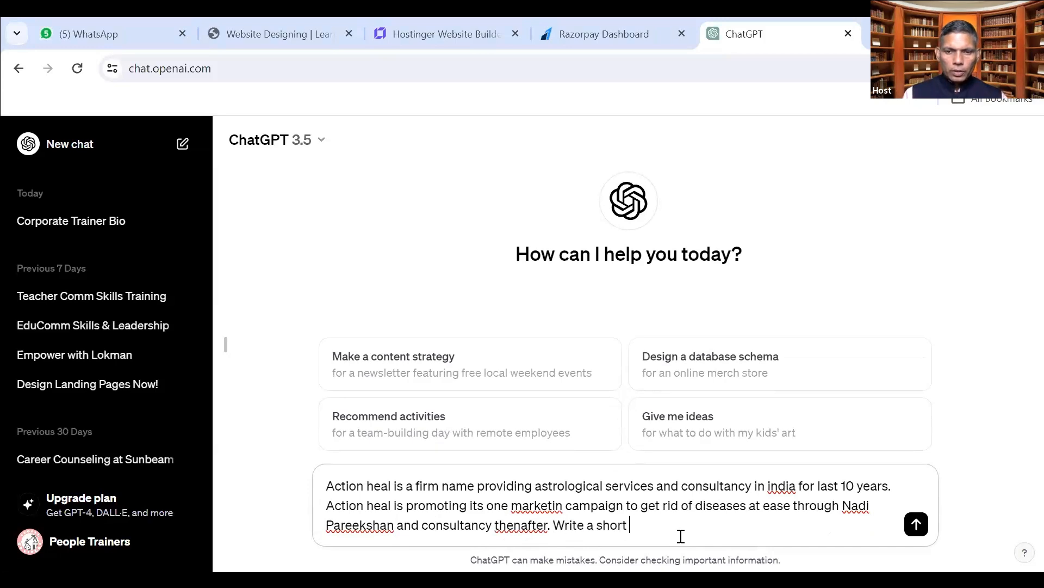
text(bio in 700  char)
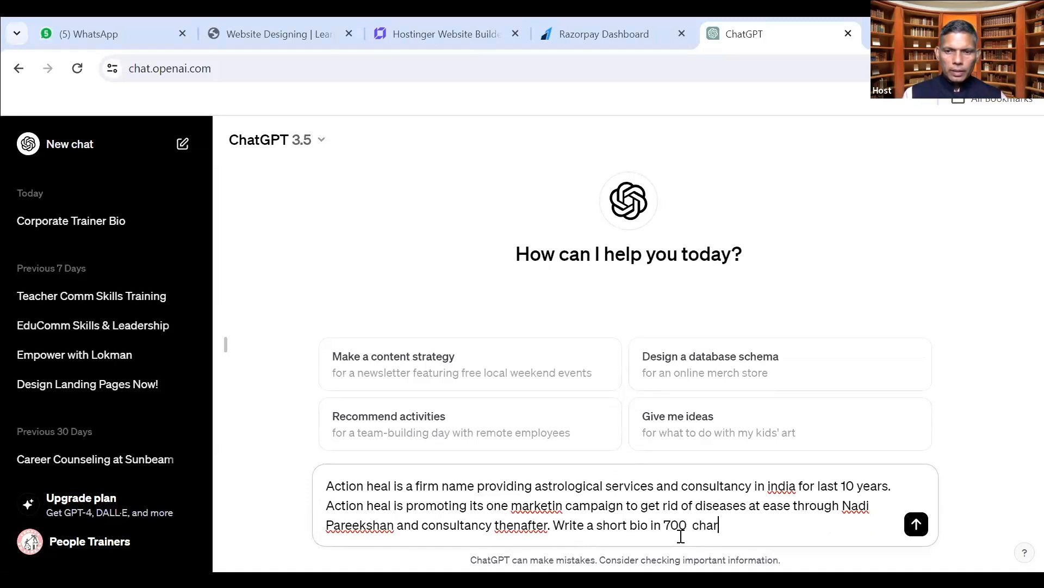
text(acters)
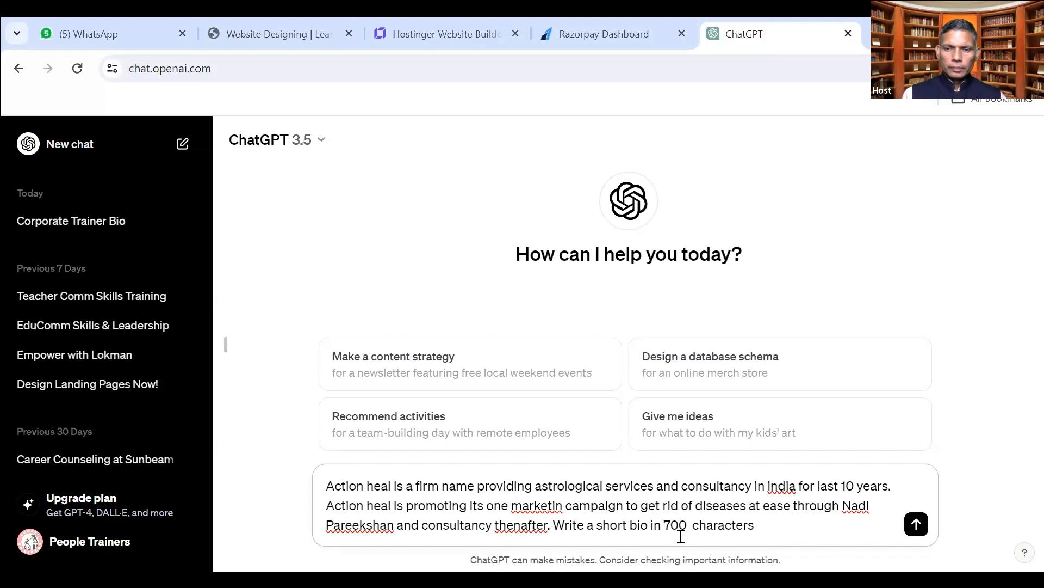
key(Return)
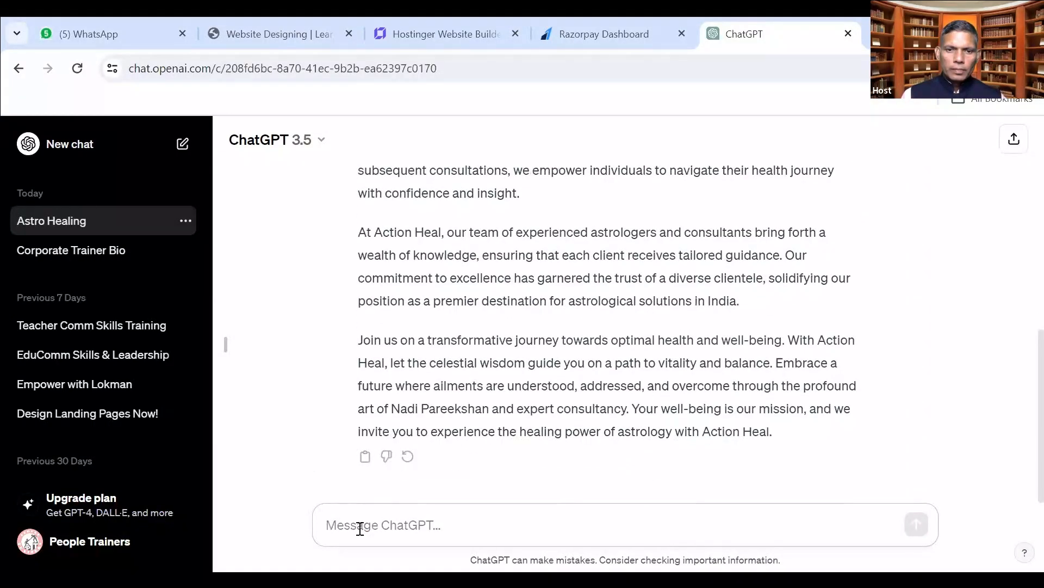
Ask ChatGPT to summarise the bio in 200 characters and copy the reply for the website builder.
text(summari)
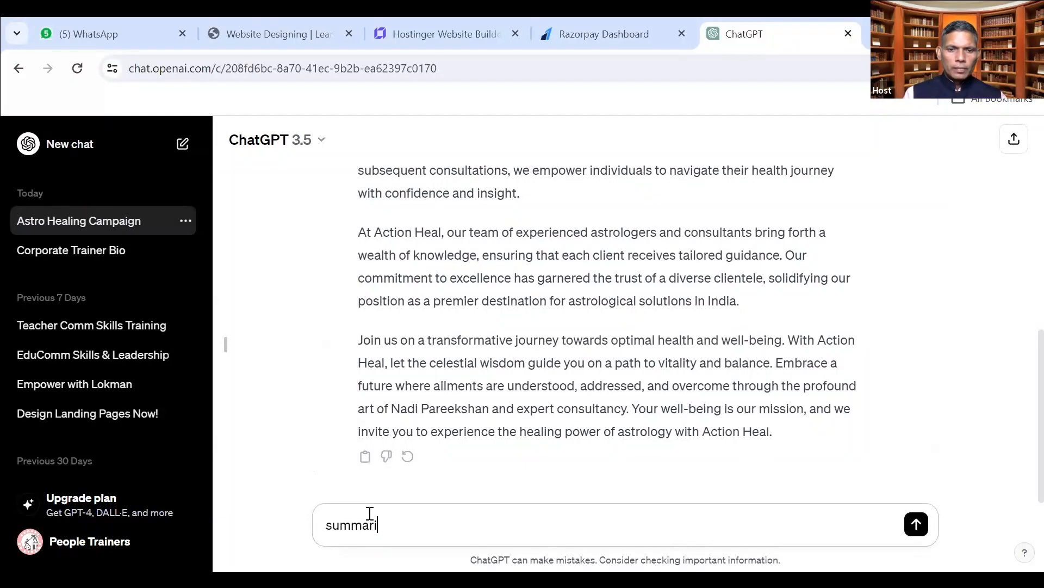
text(se this in 2)
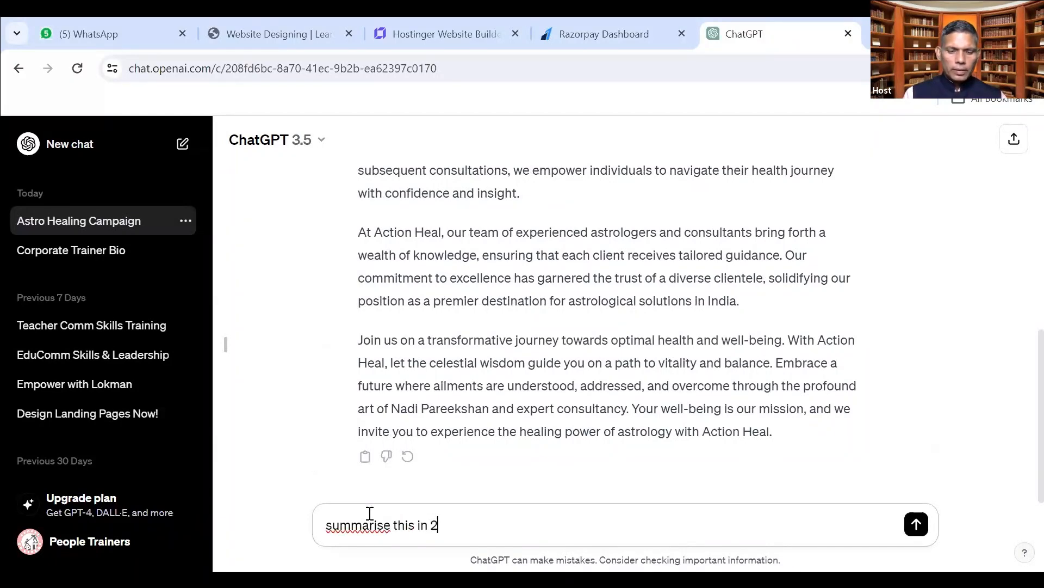
text(00 characters)
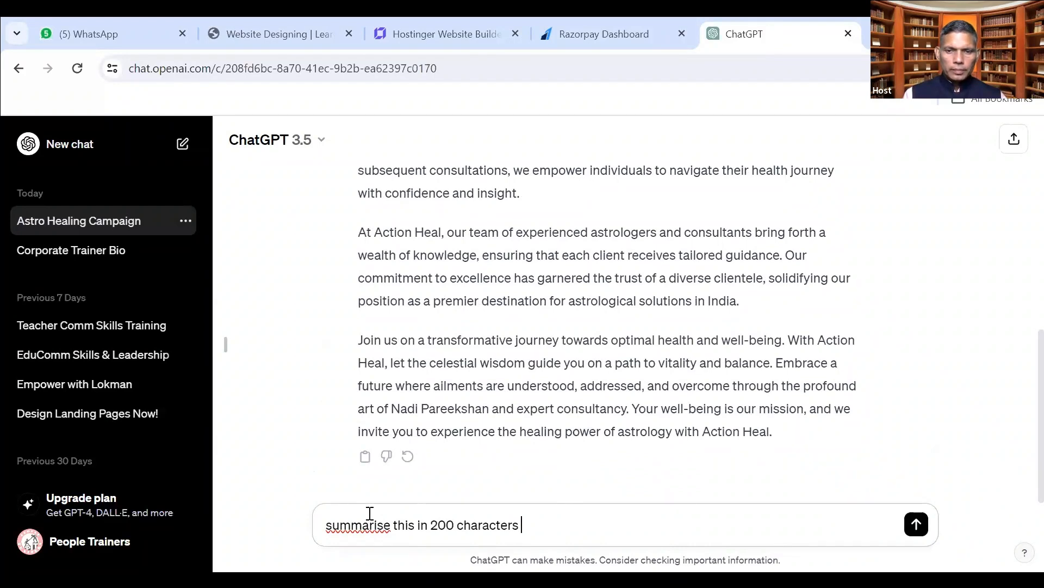
key(Return)
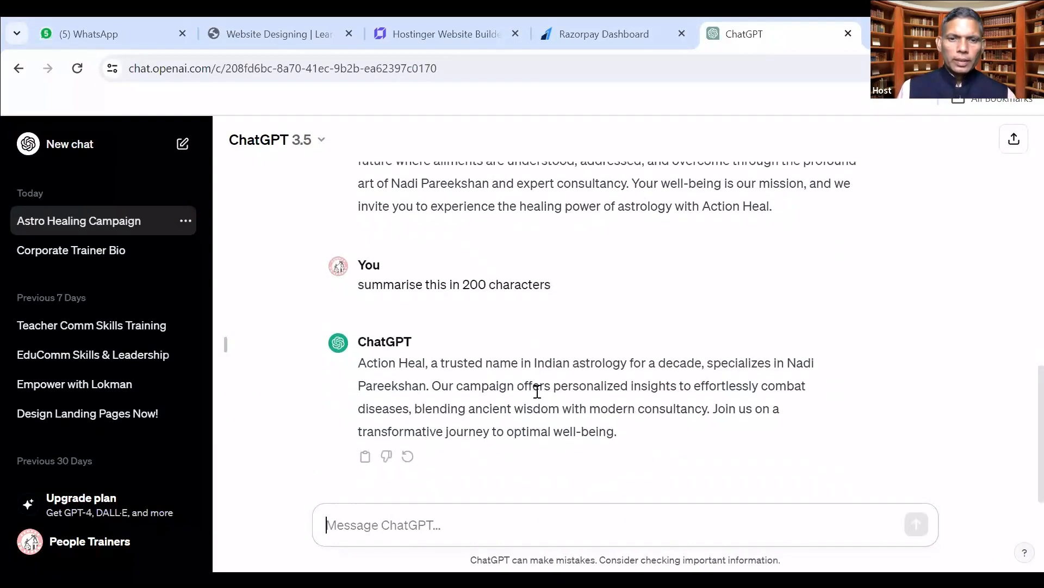
drag(622, 432, 358, 363)
right_click(422, 391)
click(452, 200)
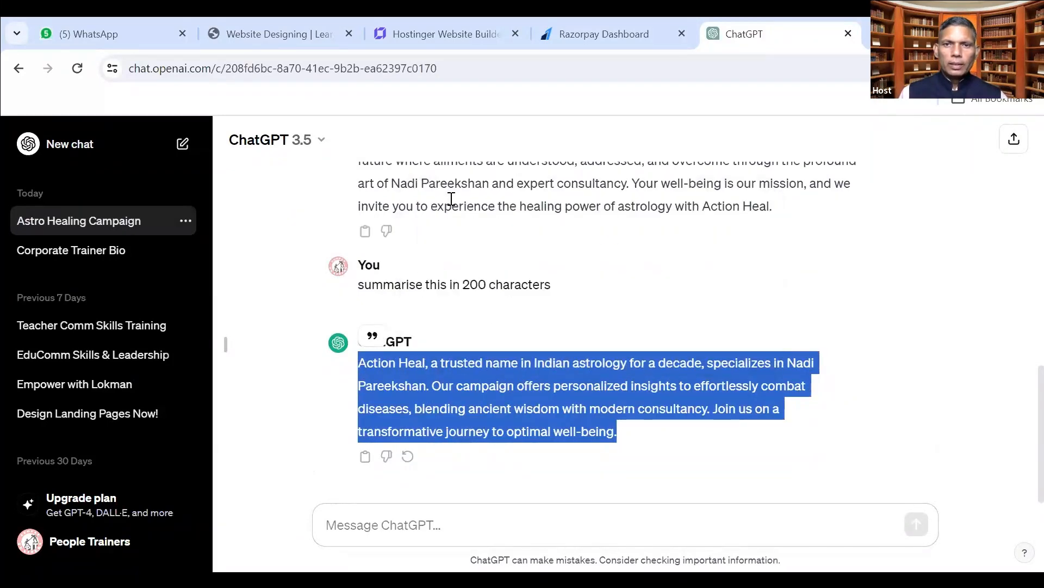
click(450, 35)
Paste the 200-character summary into the Description field and create the website.
click(412, 245)
key(ctrl+v)
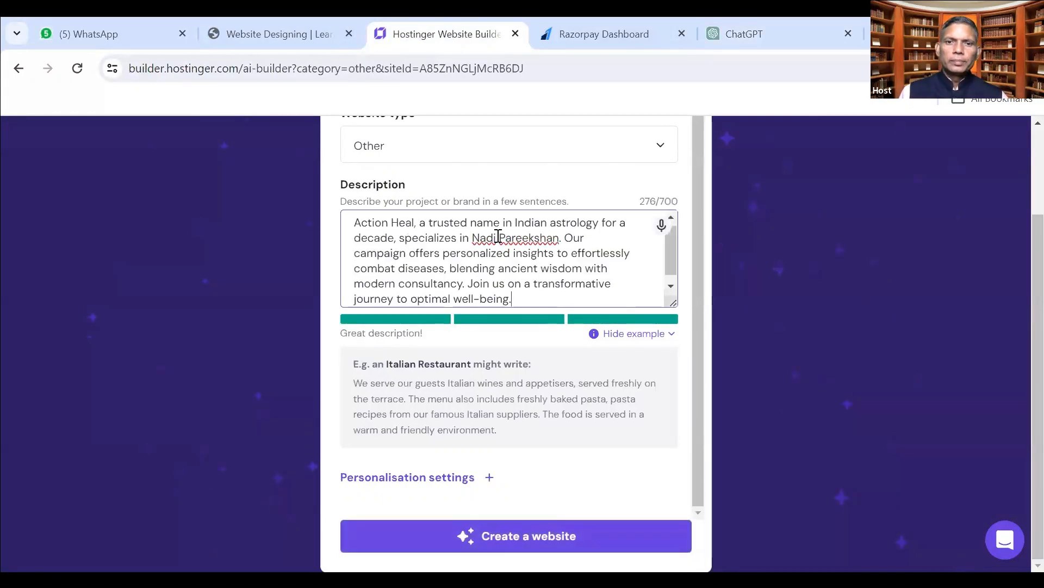
scroll(530, 286, down, 1)
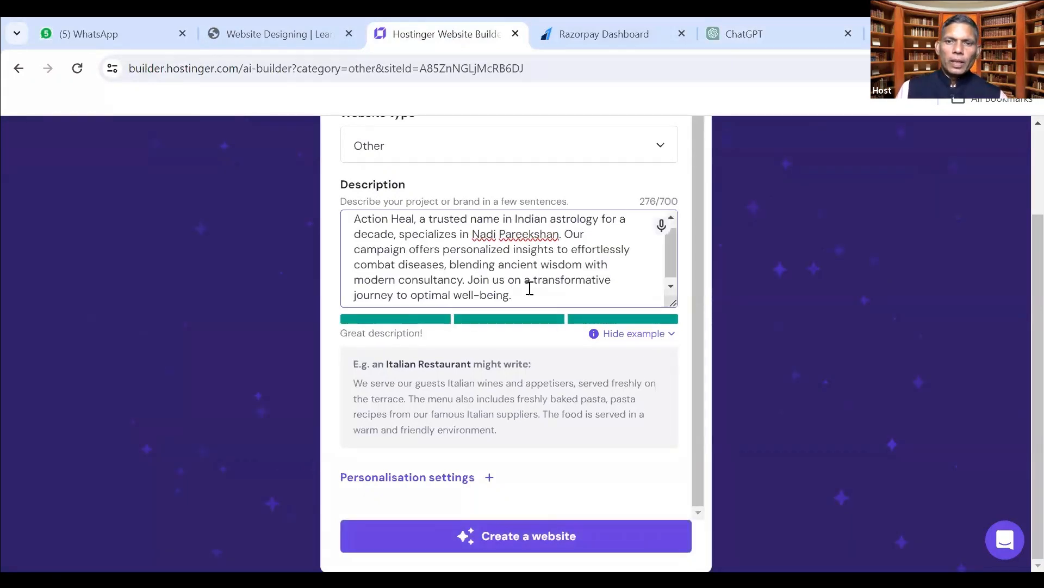
scroll(530, 287, up, 1)
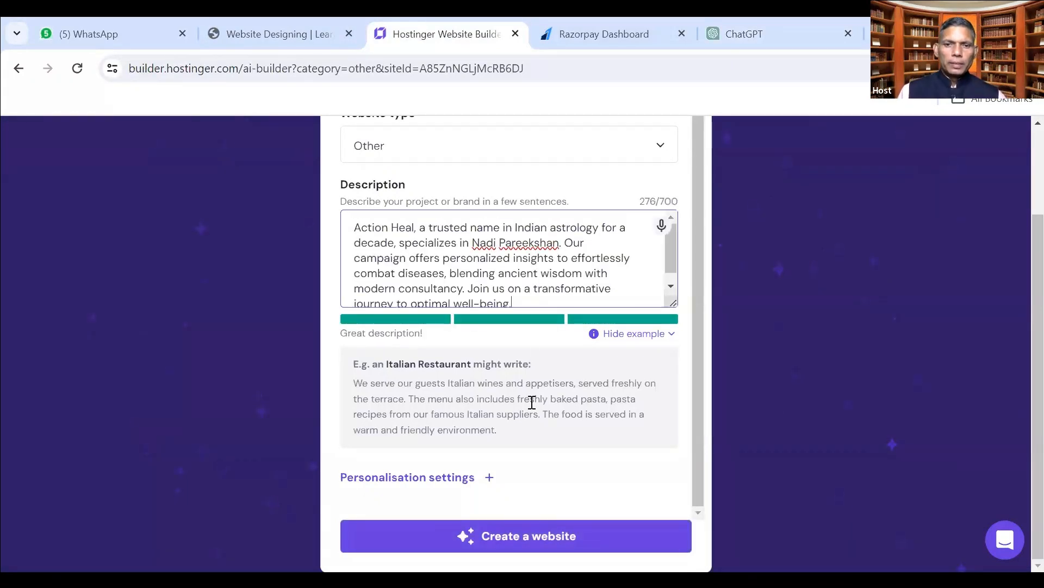
click(520, 541)
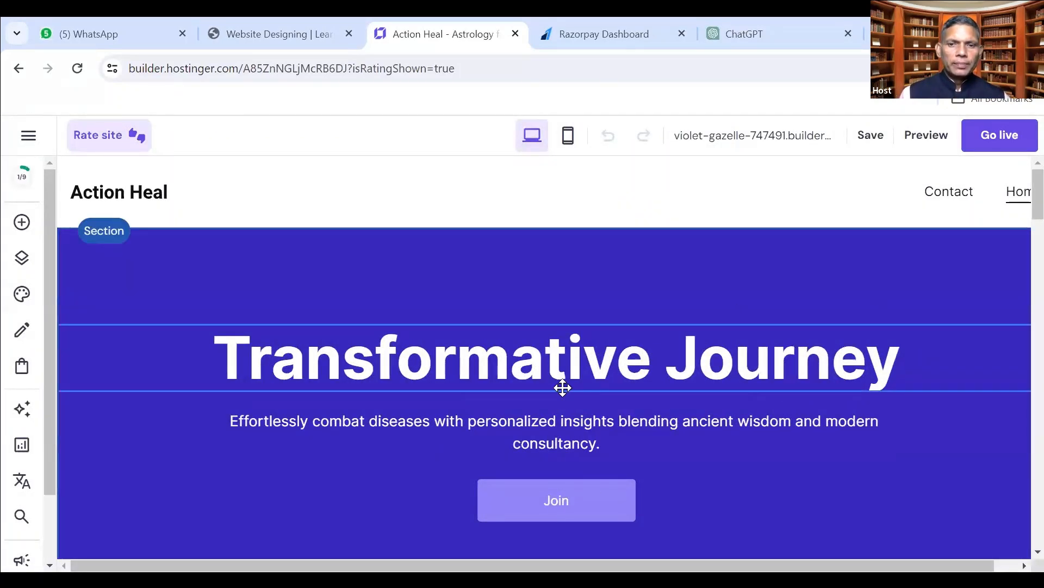
Scroll through the generated Action Heal site, check its temporary domain, and preview it.
scroll(563, 386, down, 5)
scroll(563, 388, down, 10)
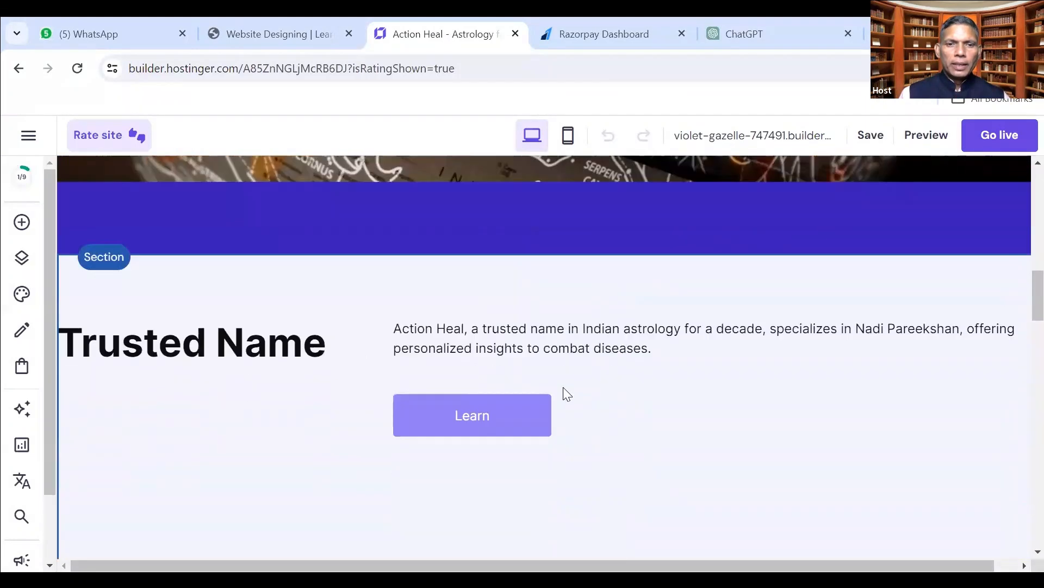
scroll(563, 387, down, 15)
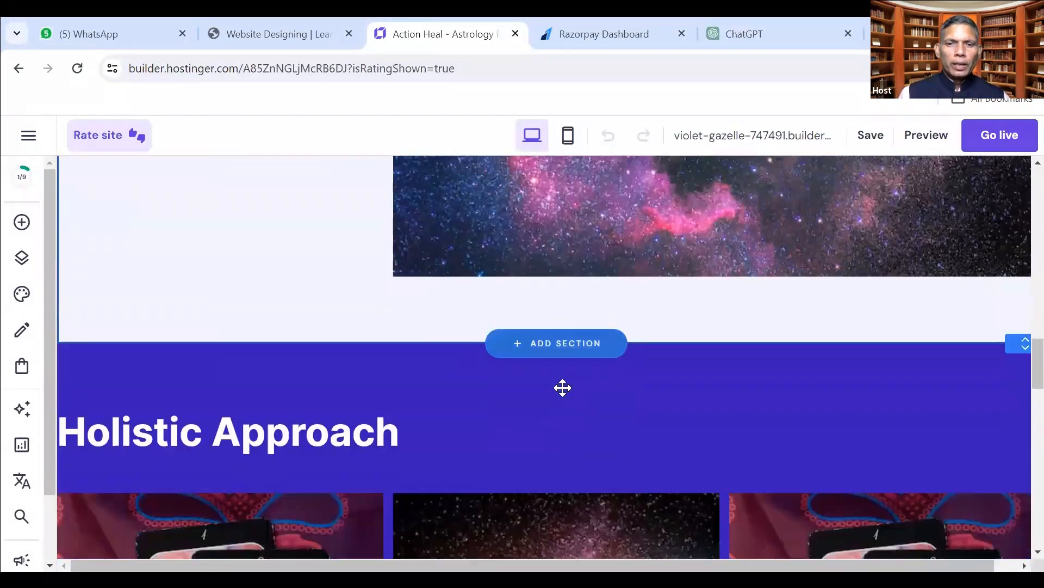
scroll(563, 387, down, 15)
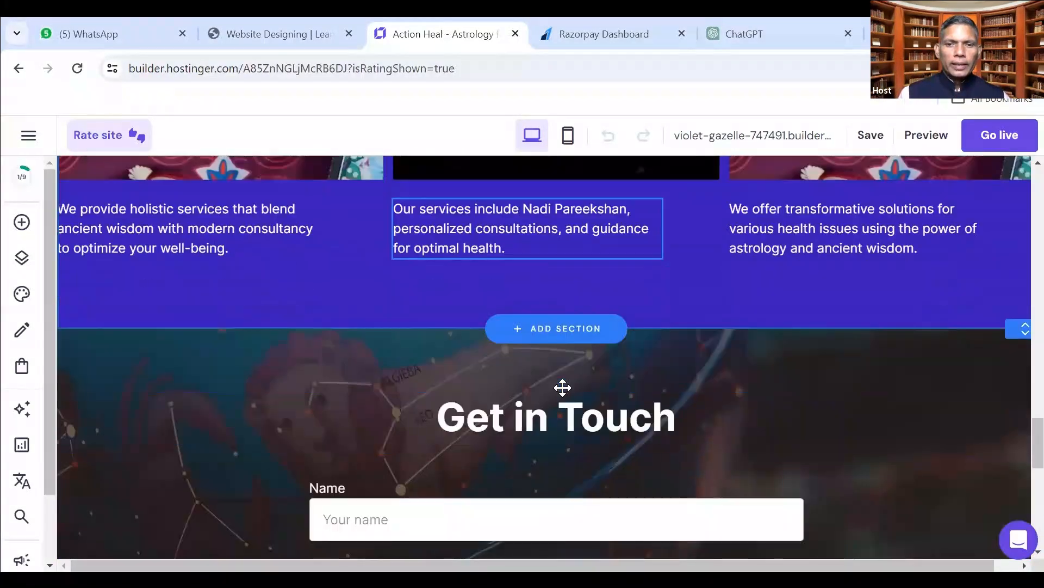
scroll(563, 388, up, 15)
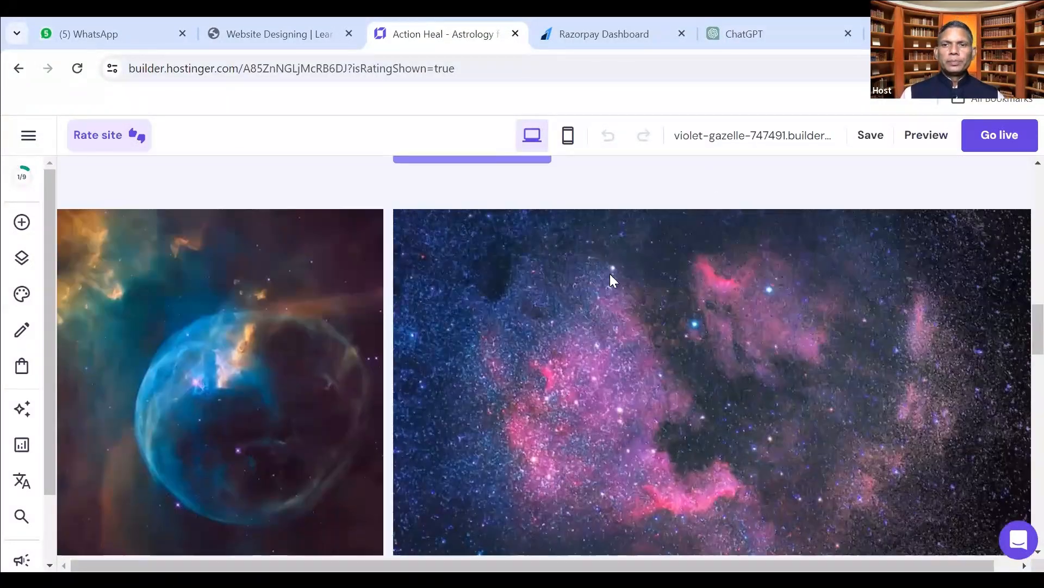
click(775, 134)
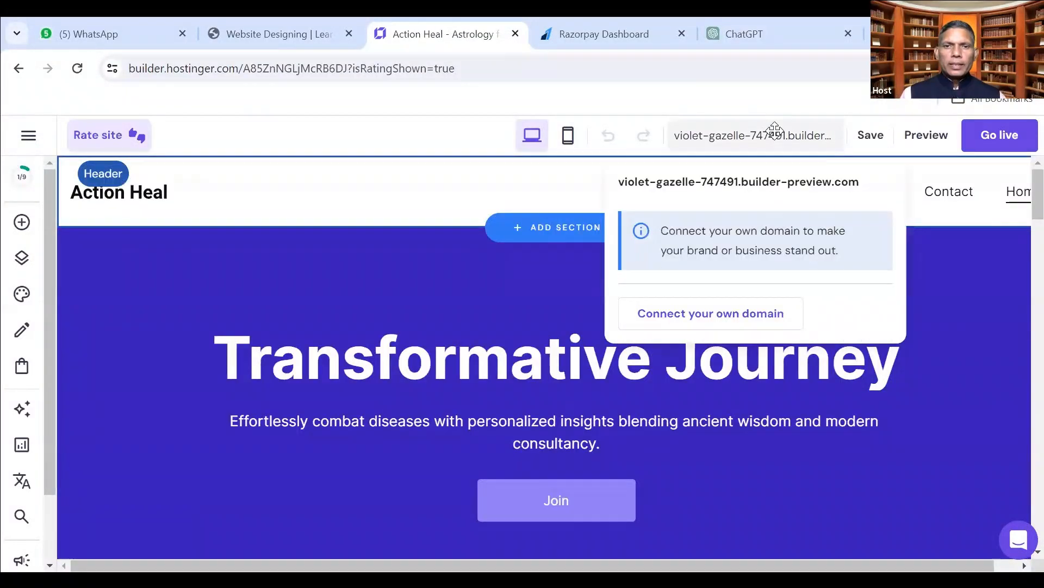
click(926, 136)
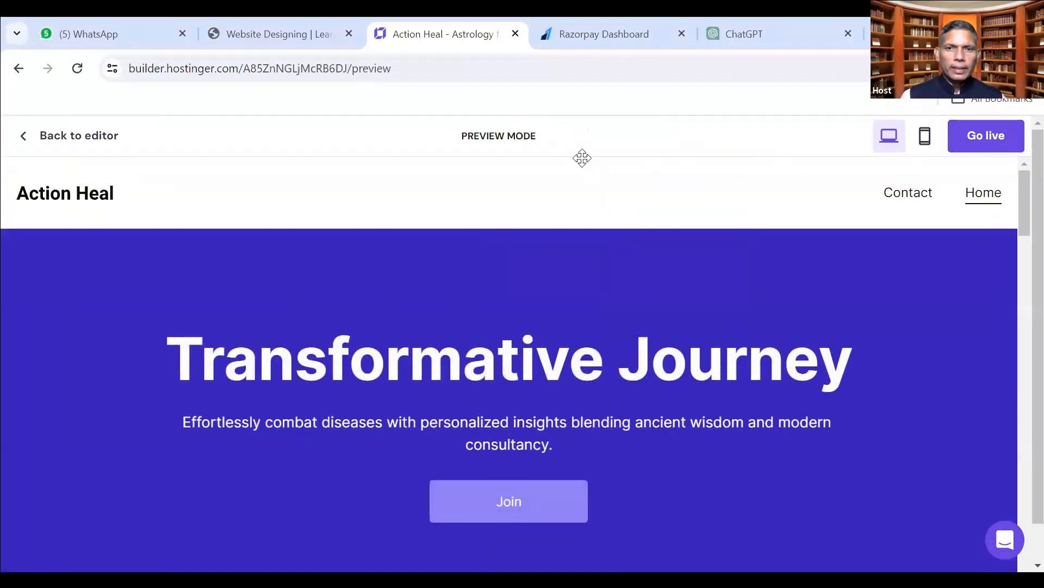
Scroll through the Action Heal page in the desktop preview.
scroll(590, 399, down, 10)
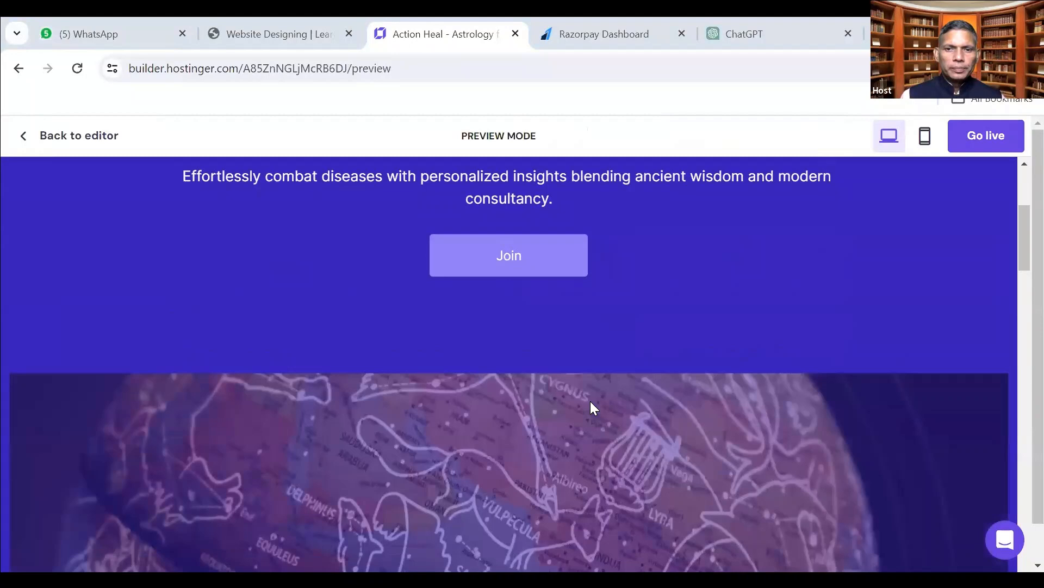
scroll(591, 400, down, 10)
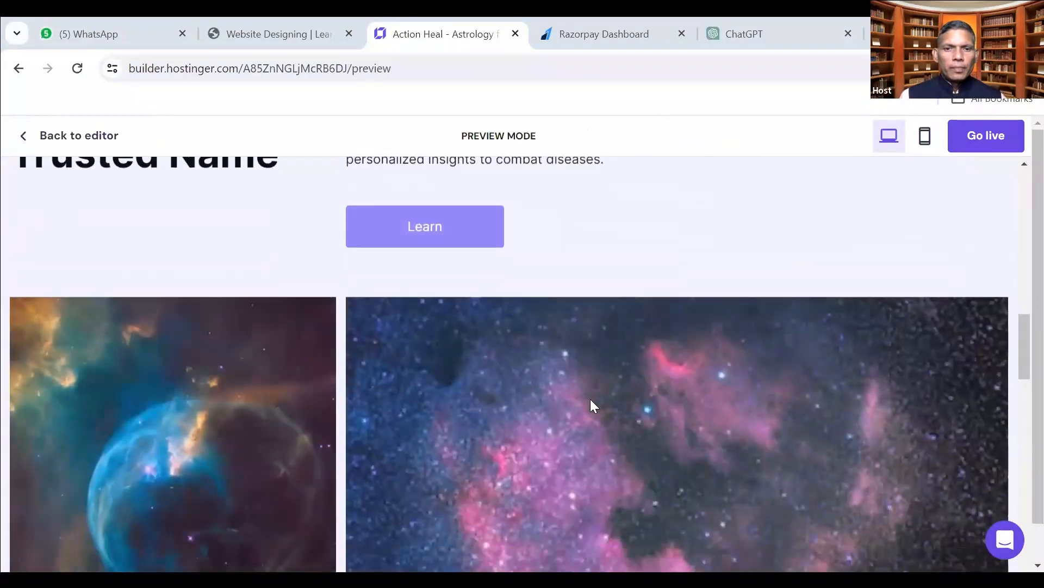
scroll(591, 400, down, 10)
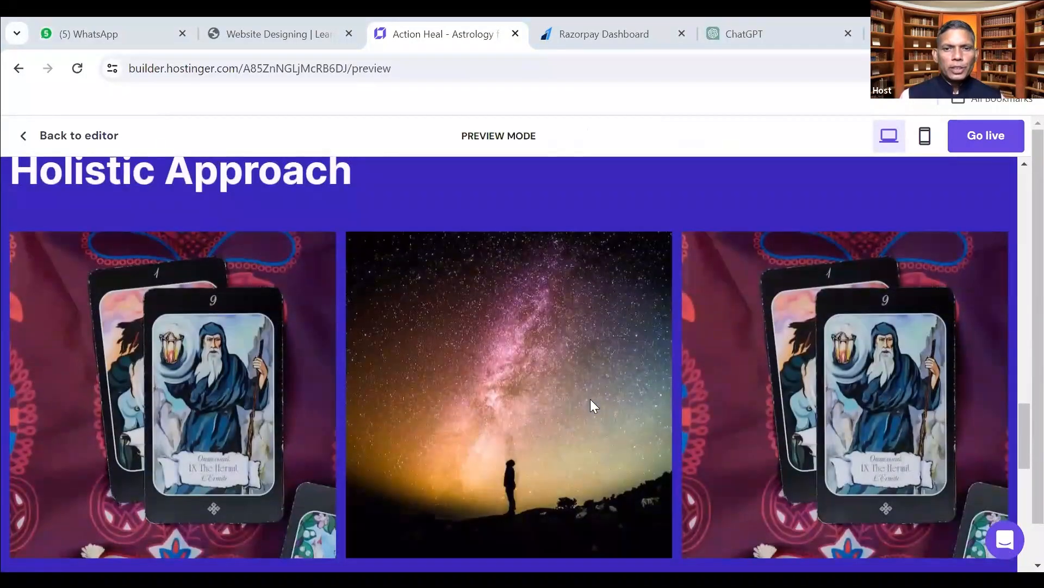
scroll(590, 400, down, 5)
scroll(591, 400, up, 20)
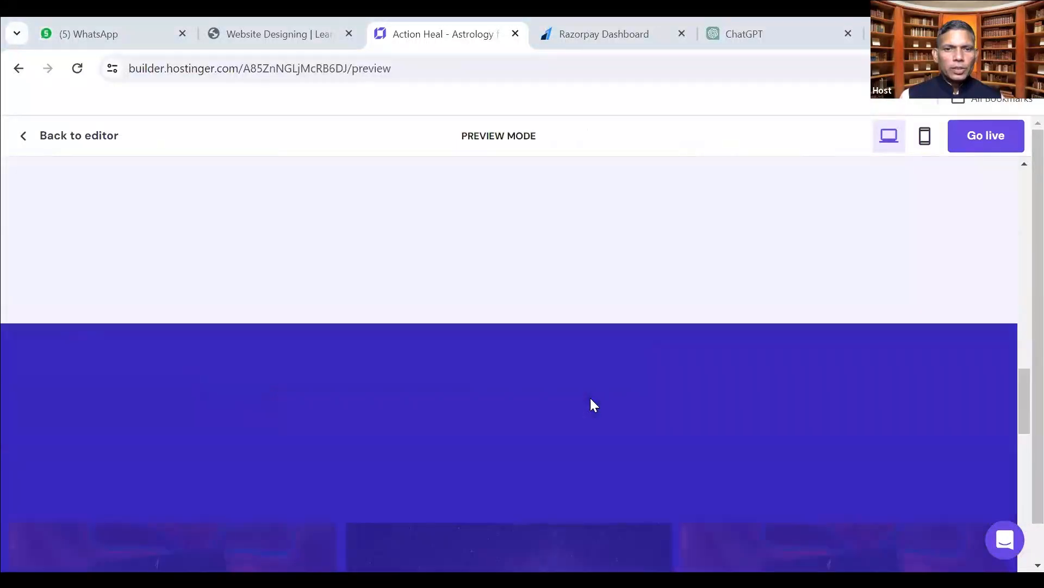
scroll(595, 406, up, 10)
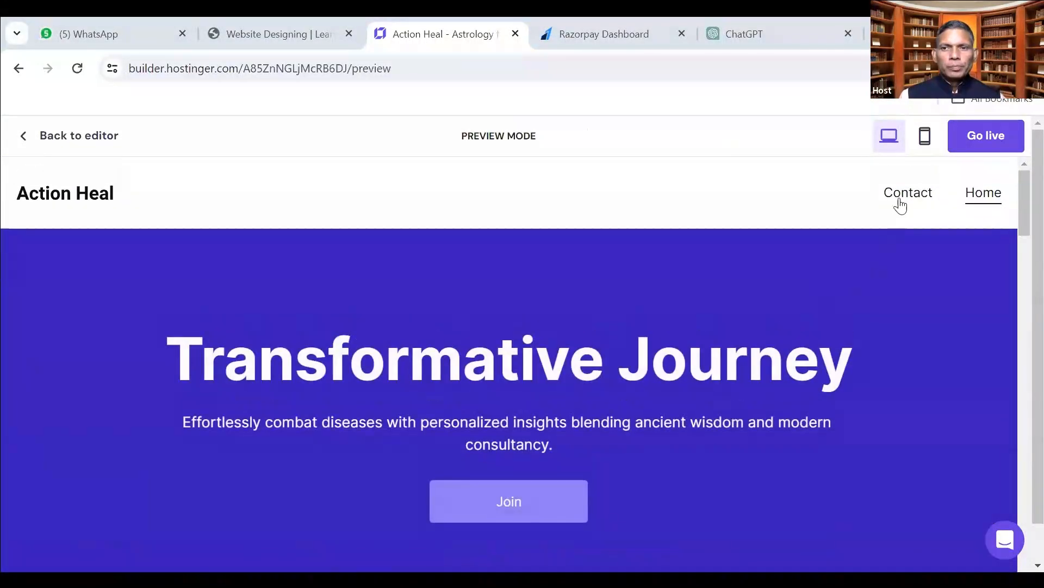
Switch the preview to mobile view and scroll through the page.
click(931, 130)
scroll(499, 355, down, 8)
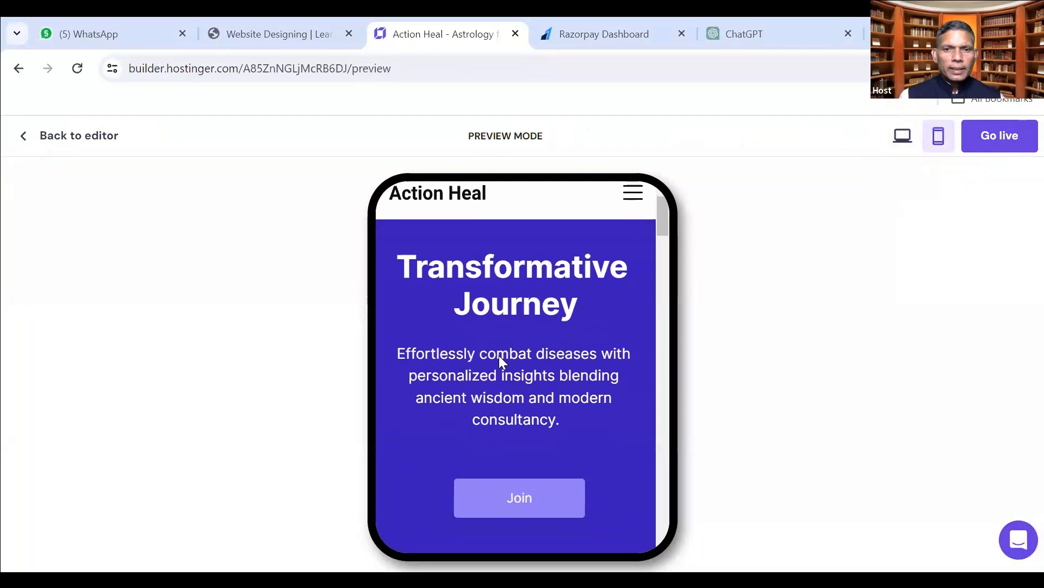
scroll(501, 352, down, 10)
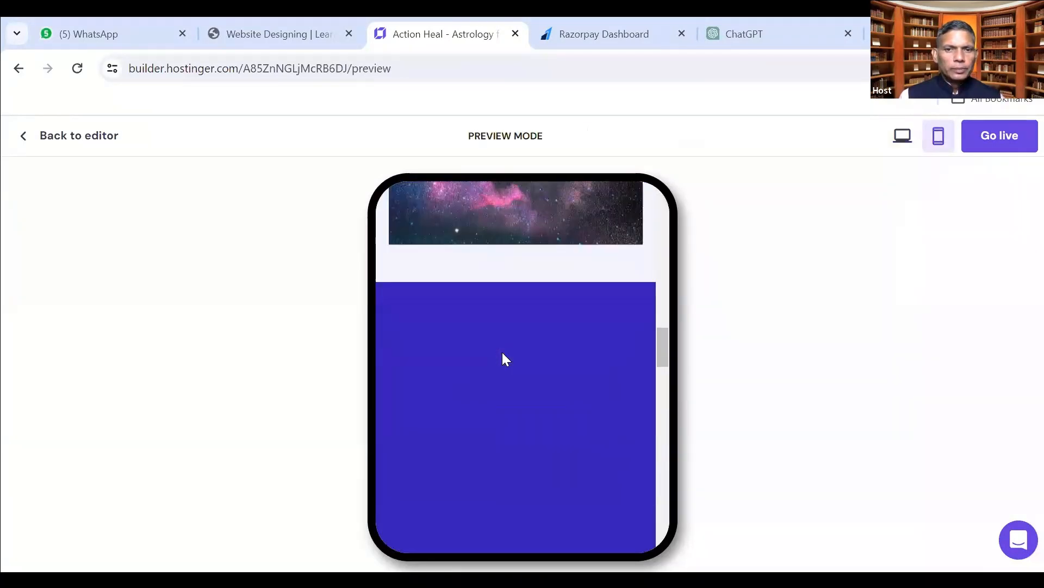
scroll(503, 353, down, 15)
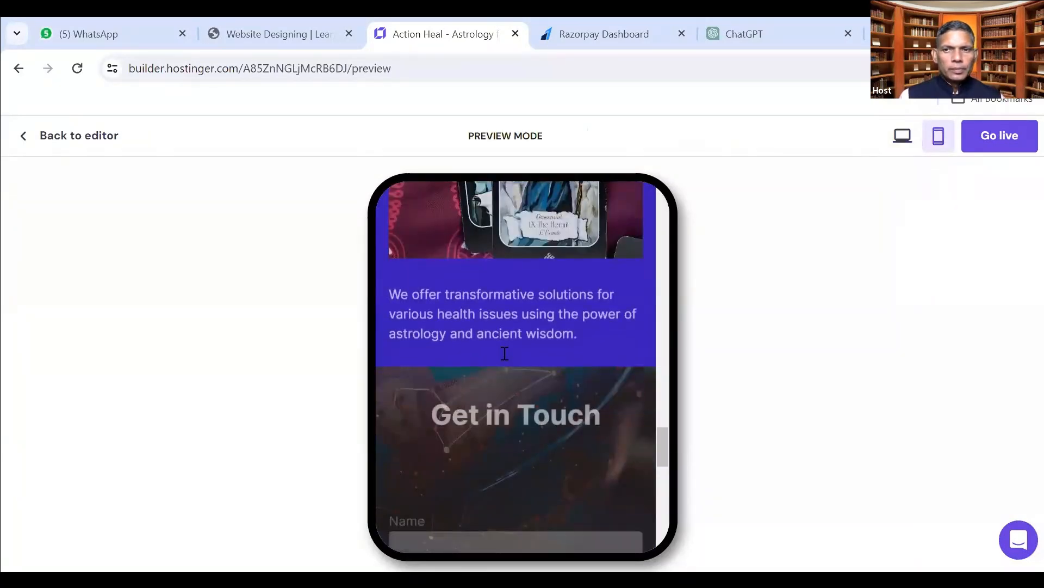
scroll(521, 340, up, 15)
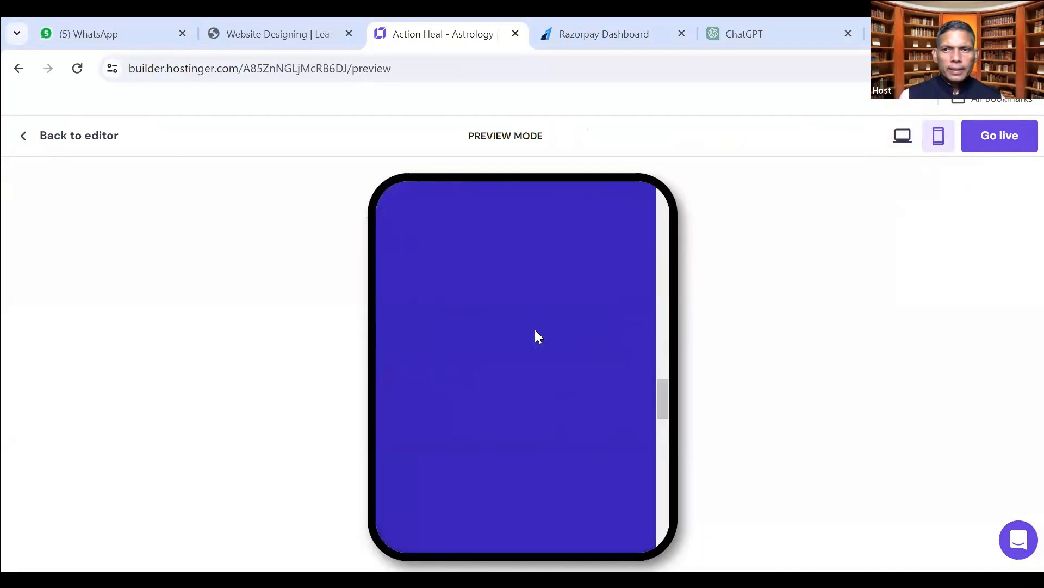
Return to desktop view, dismiss the checklist notification and go back to the editor.
click(902, 137)
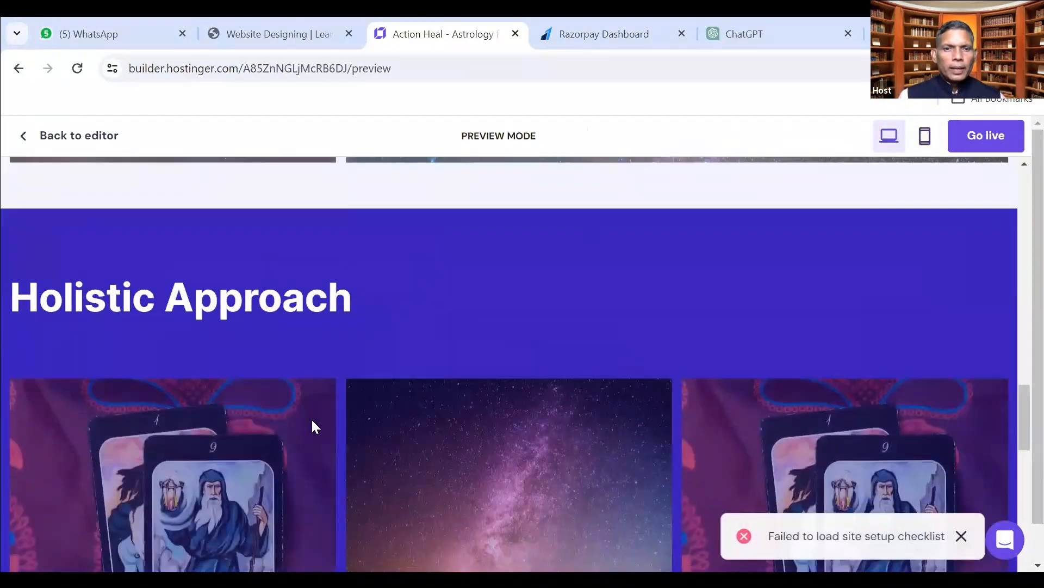
scroll(311, 427, up, 15)
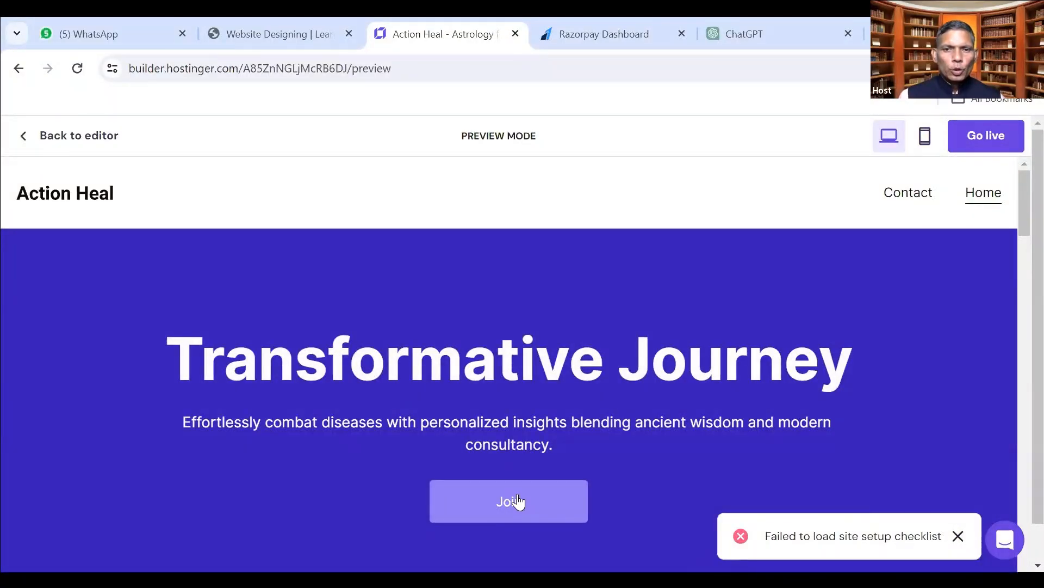
click(956, 539)
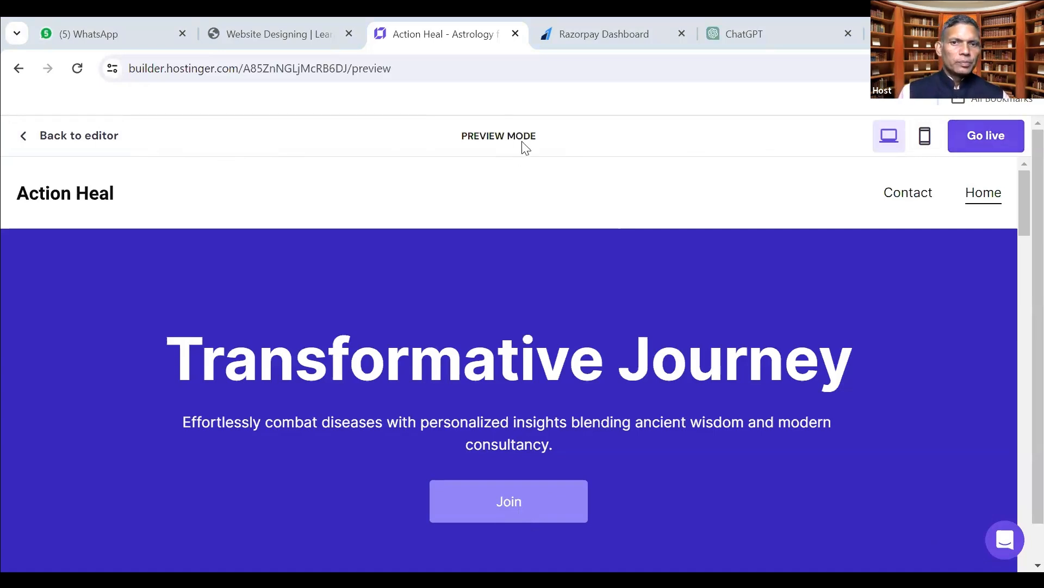
click(75, 135)
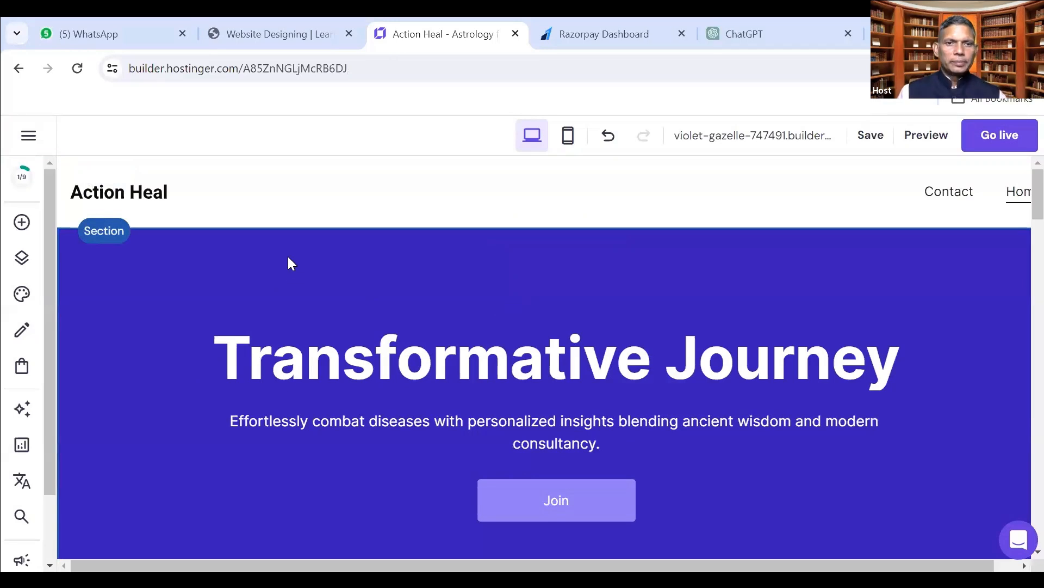
Put the hero heading into text editing and select the text 'Transformative Journey'.
click(172, 201)
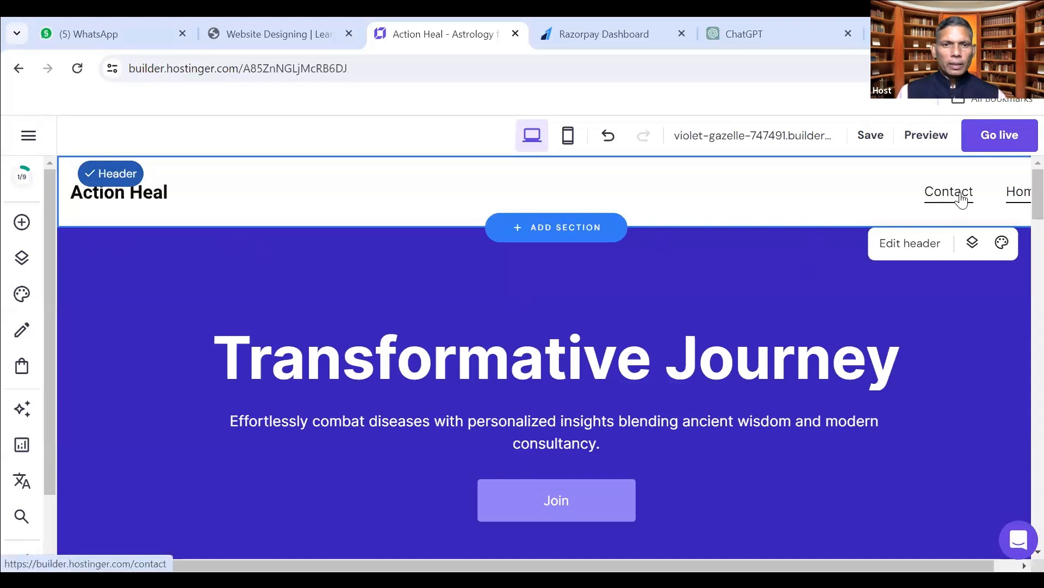
click(520, 363)
click(520, 363)
drag(228, 355, 880, 362)
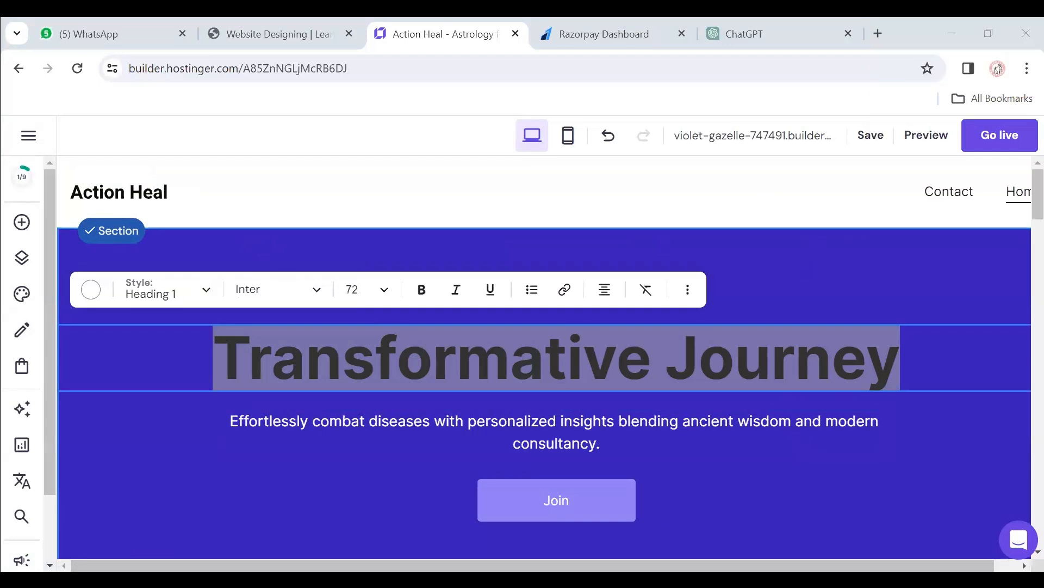
Replace the hero heading text with the Hindi word चमत्कार, correcting the first paste.
click(568, 375)
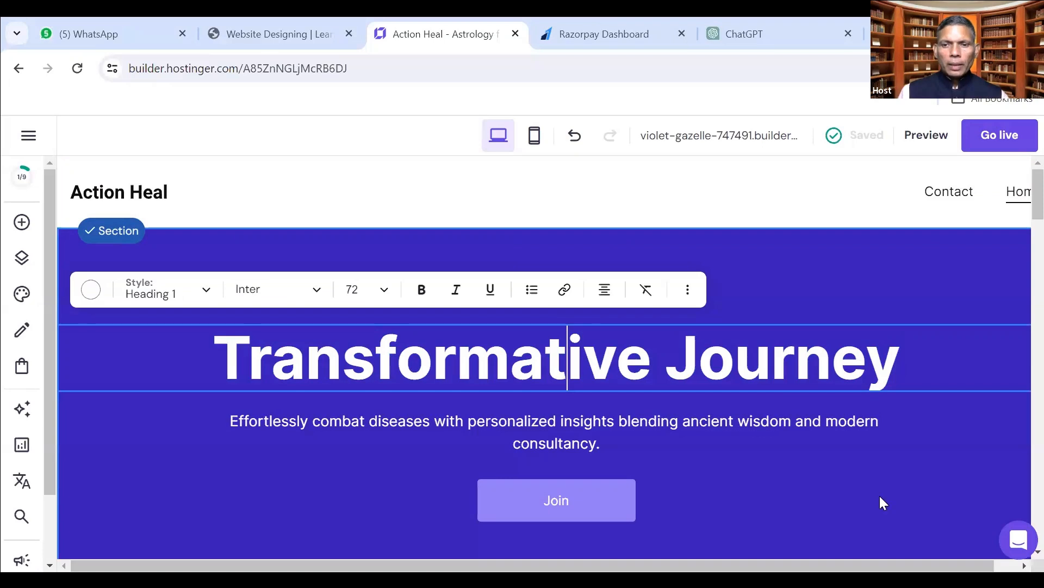
drag(214, 354, 903, 355)
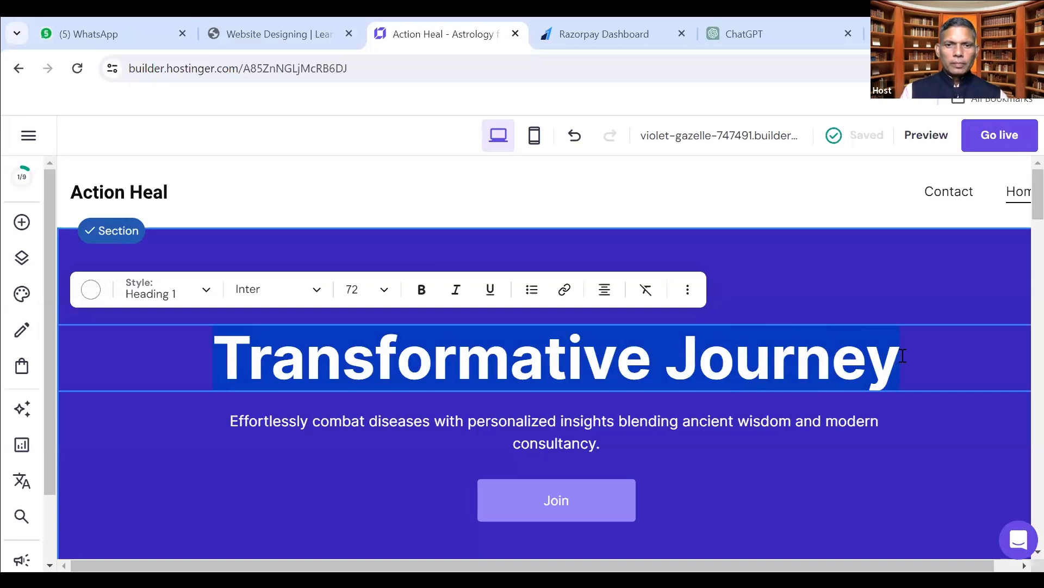
text(चमक्टर)
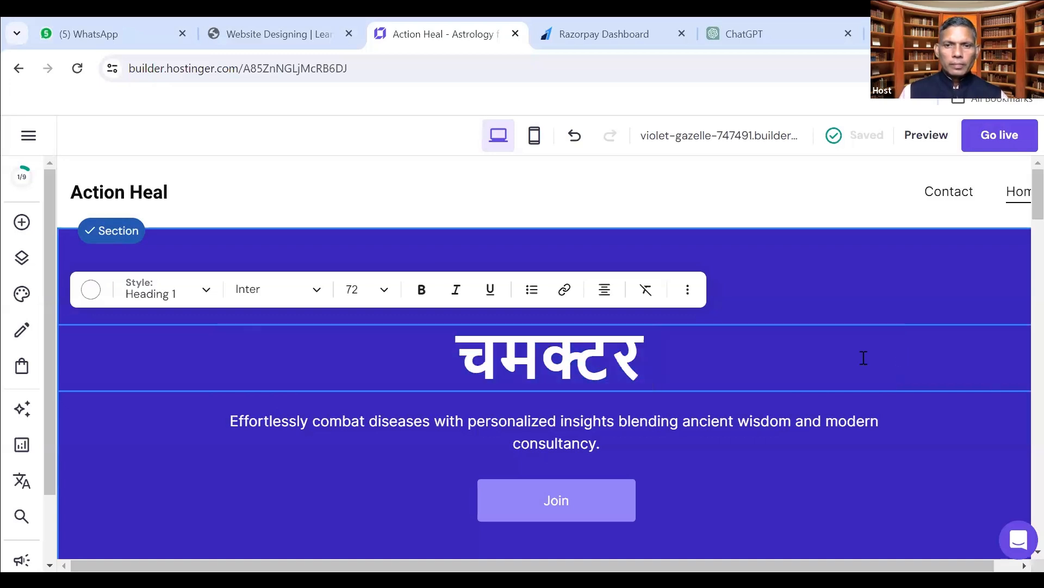
drag(453, 361, 655, 360)
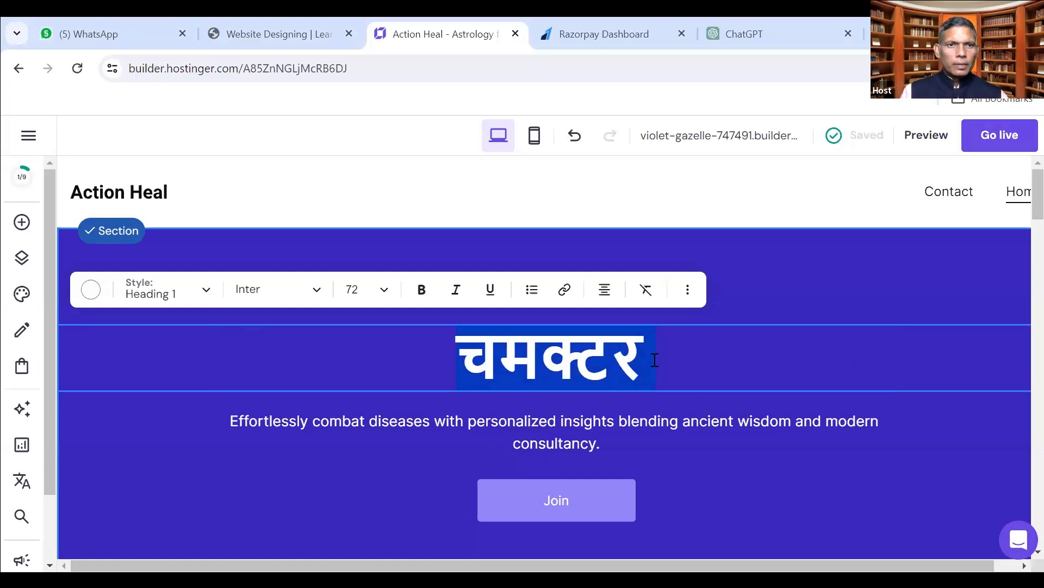
text(चमत्कार)
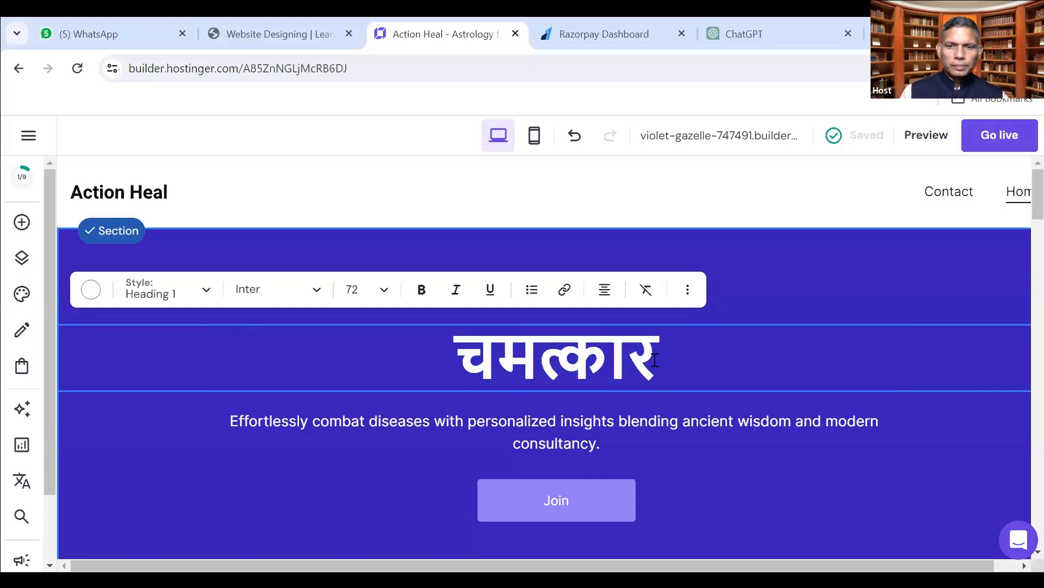
click(547, 435)
click(547, 435)
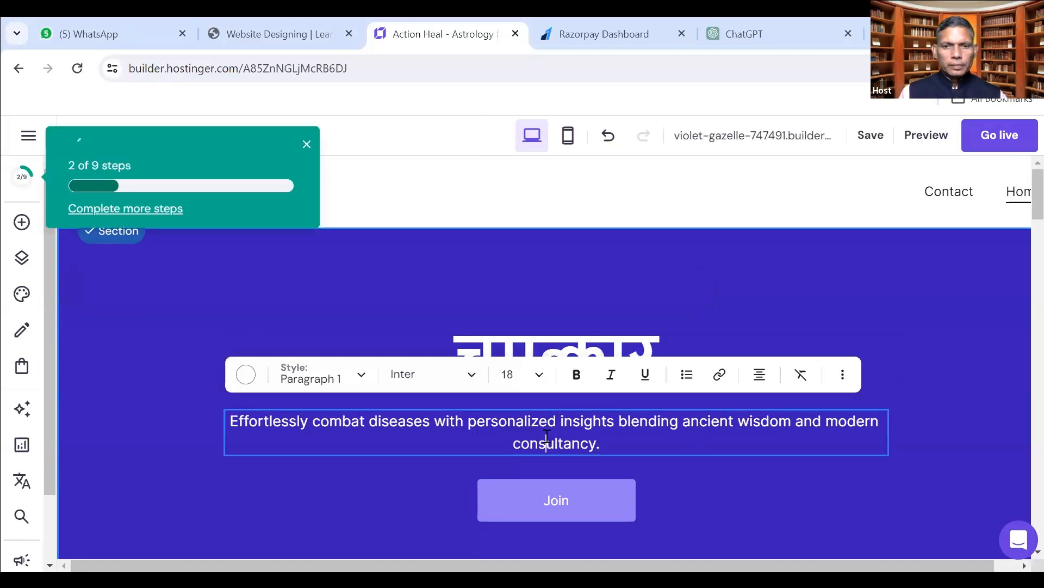
Replace the subtitle with Hindi text ending 'नाडी परीक्षण द्वारा रोगों का पता लगा सकते हैं'.
triple_click(547, 435)
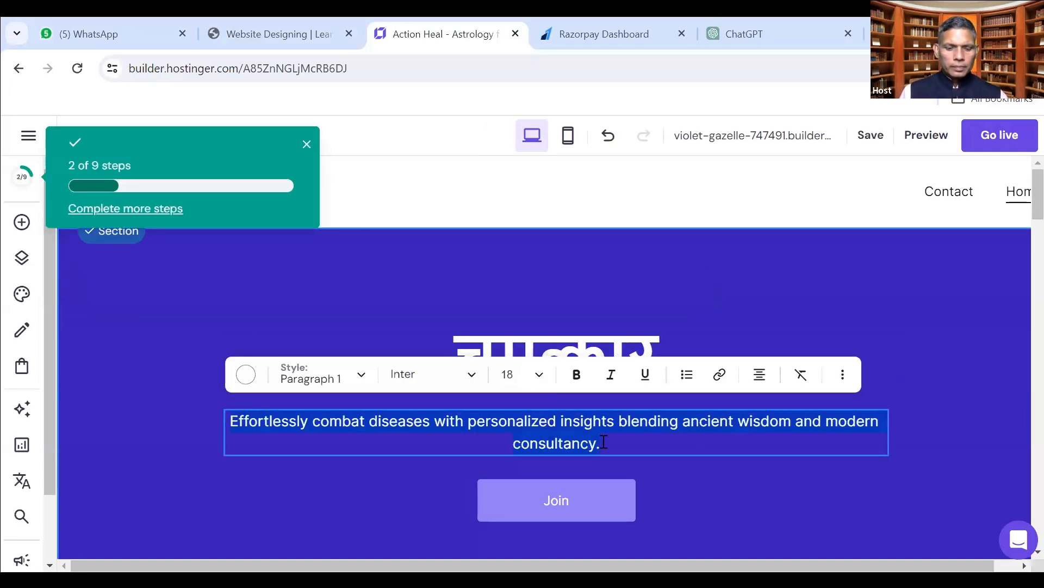
text(अब )
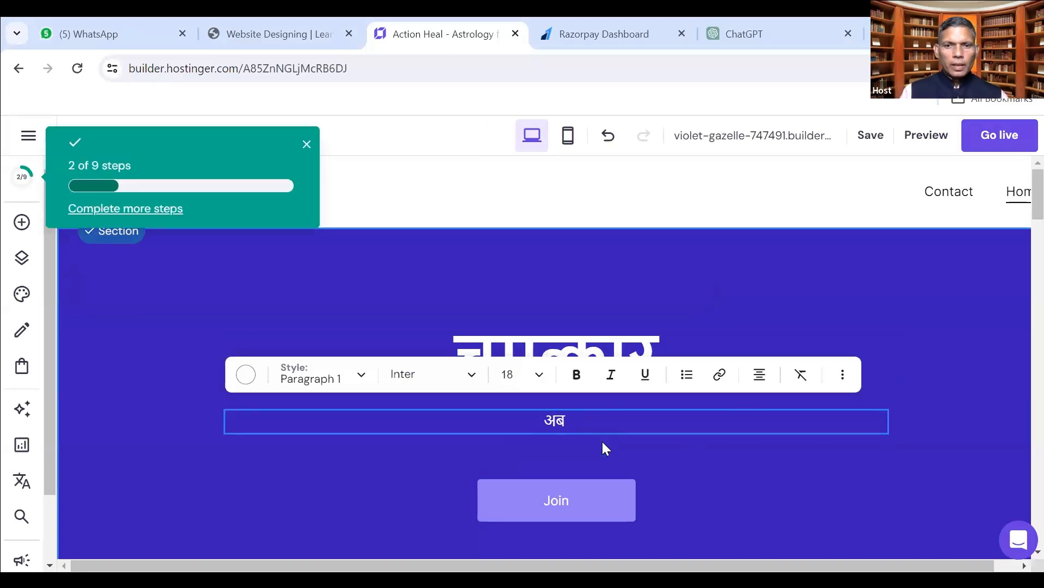
text(आप घर )
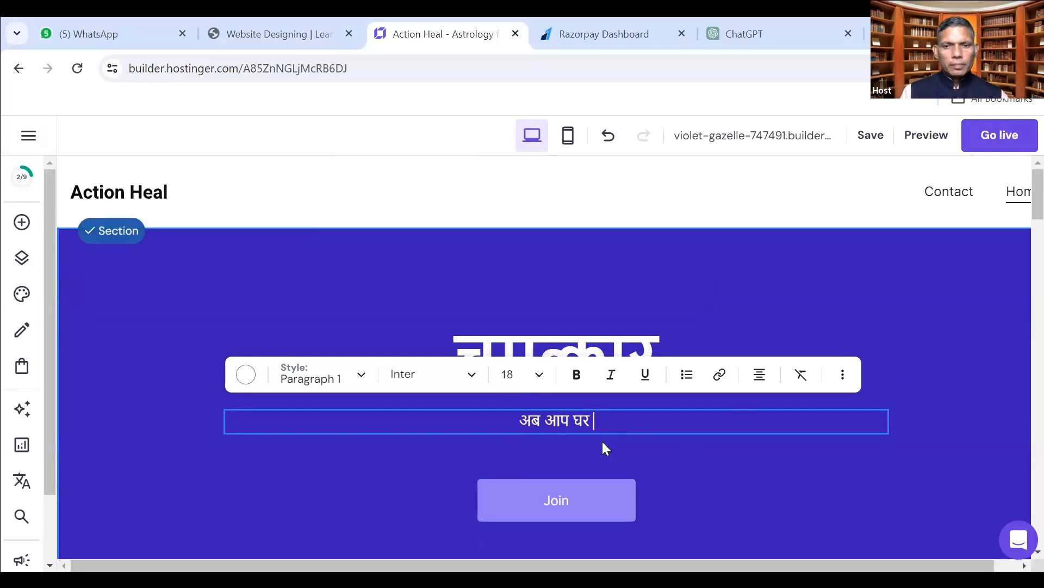
text(बैठे )
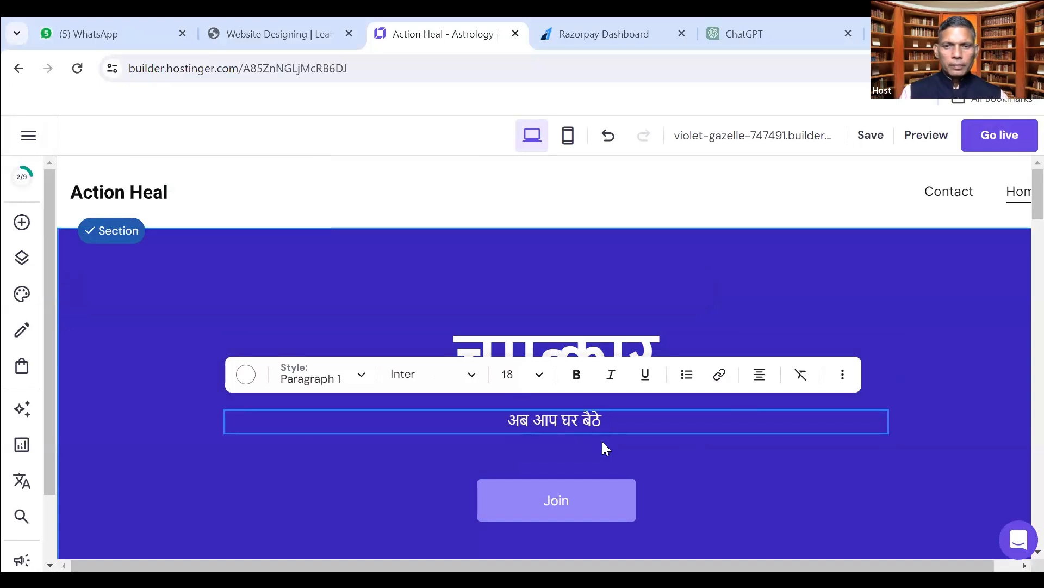
text(मात्र)
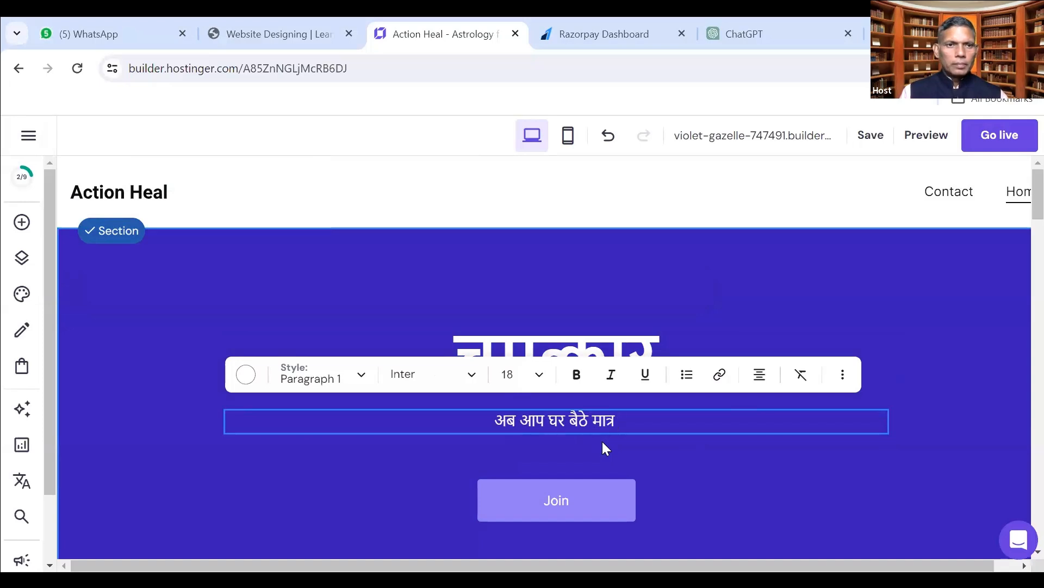
key(BackSpace)
key(BackSpace)
key(BackSpace)
key(BackSpace)
key(BackSpace)
key(BackSpace)
key(BackSpace)
key(BackSpace)
key(BackSpace)
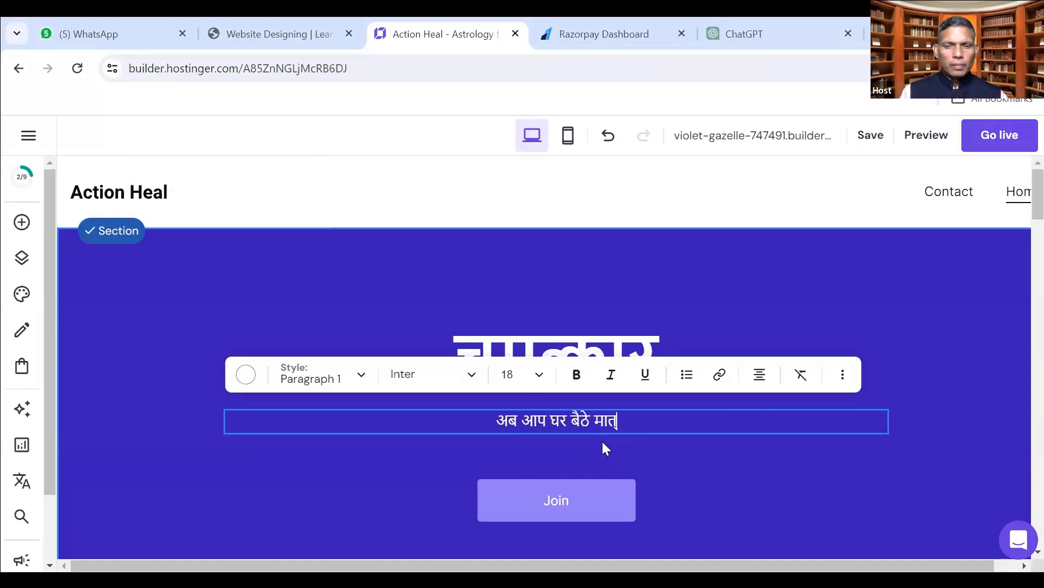
key(BackSpace)
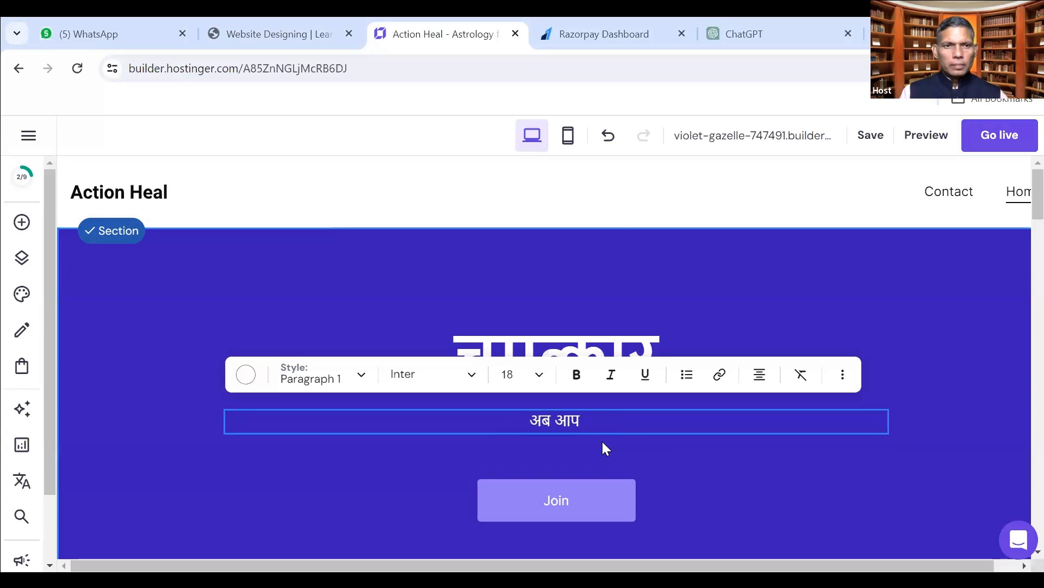
text(नाडी )
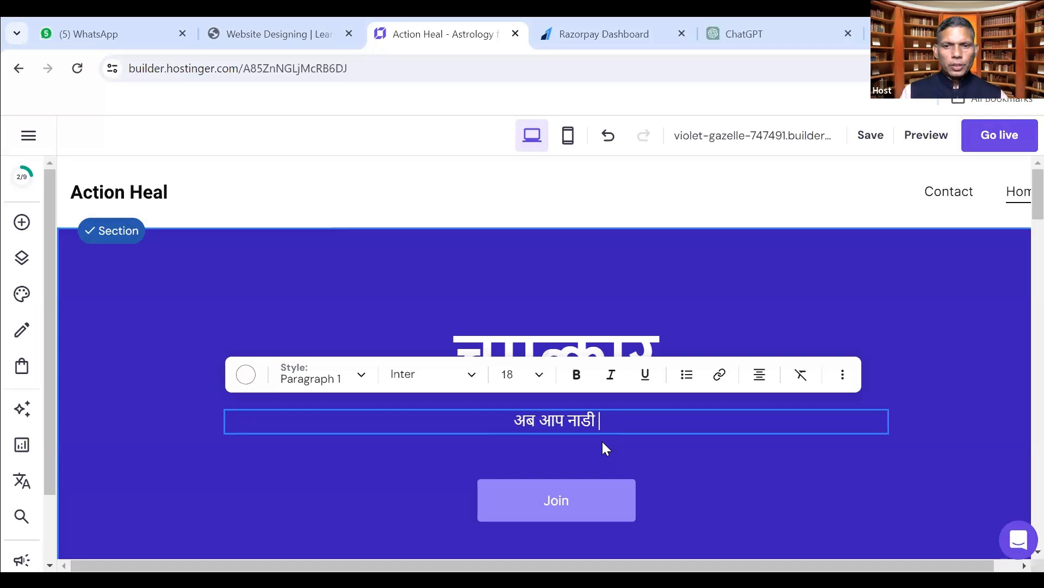
text(परीक्षण )
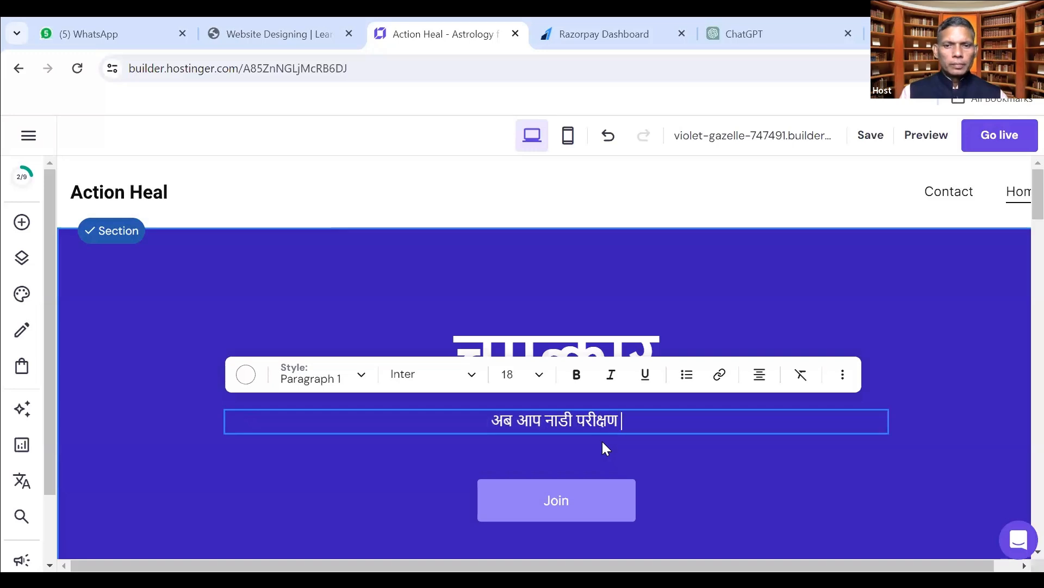
text(द्वारा)
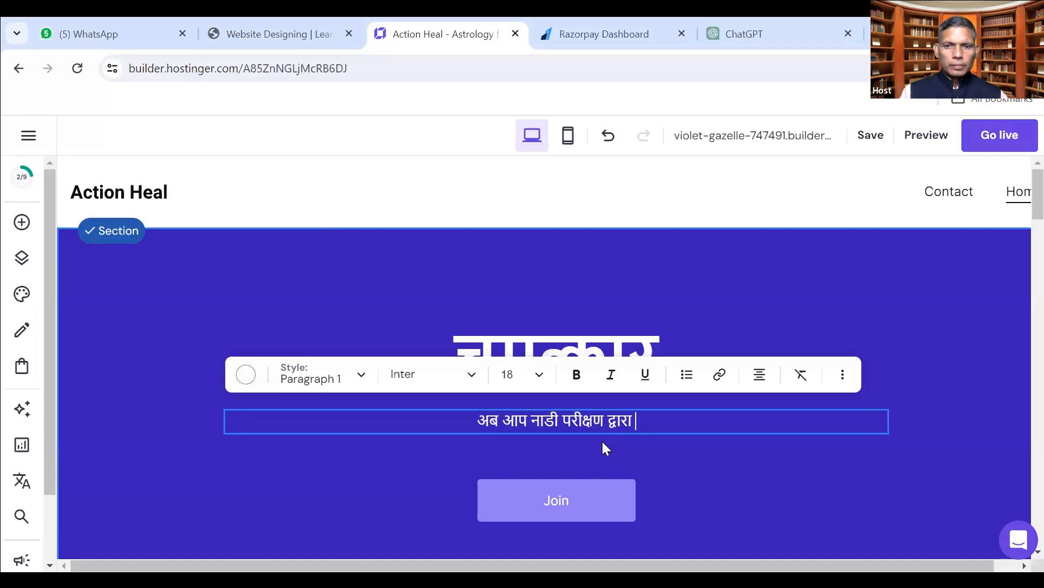
text( आरोगो&)
key(BackSpace)
key(BackSpace)
key(BackSpace)
key(BackSpace)
key(BackSpace)
key(BackSpace)
key(BackSpace)
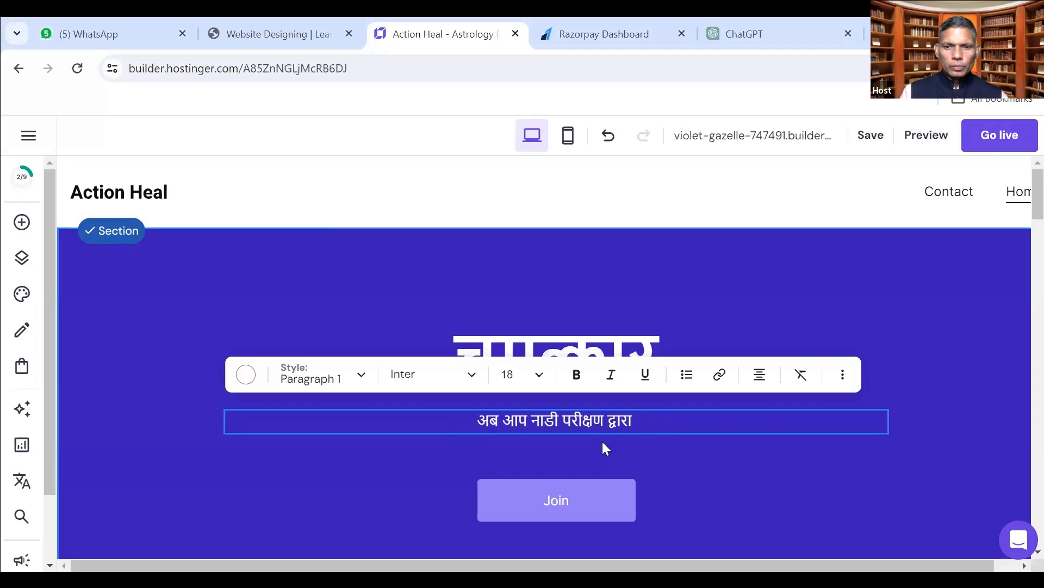
text(रोगों का पता)
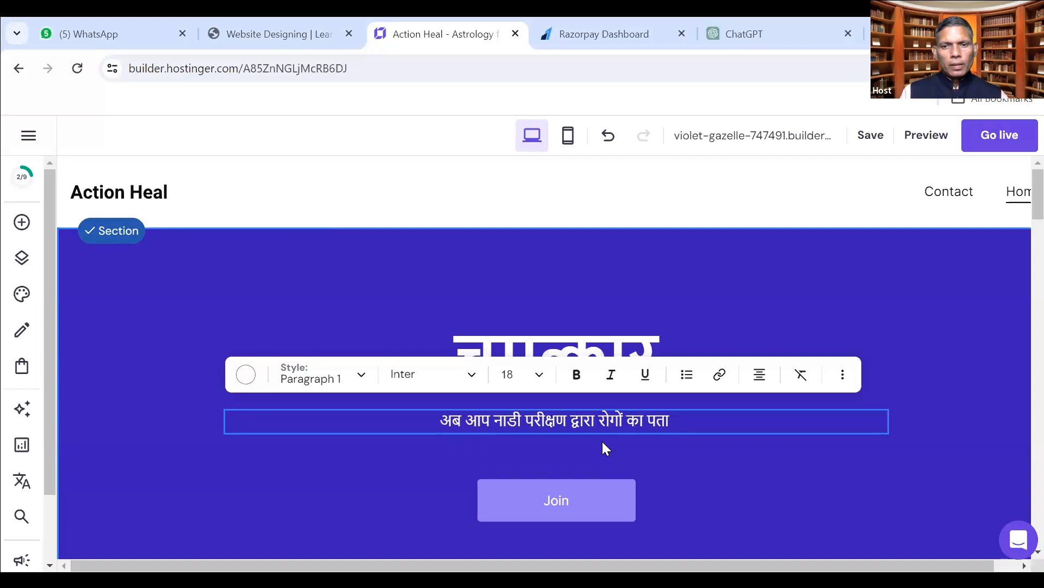
text( लगा सकते हैं)
Append 'और चमत्कारिक विधियों के द्वारा निदान भी पा सकते हैं ।।' and start a new line.
key(Left)
key(Left)
key(Left)
key(Left)
key(Left)
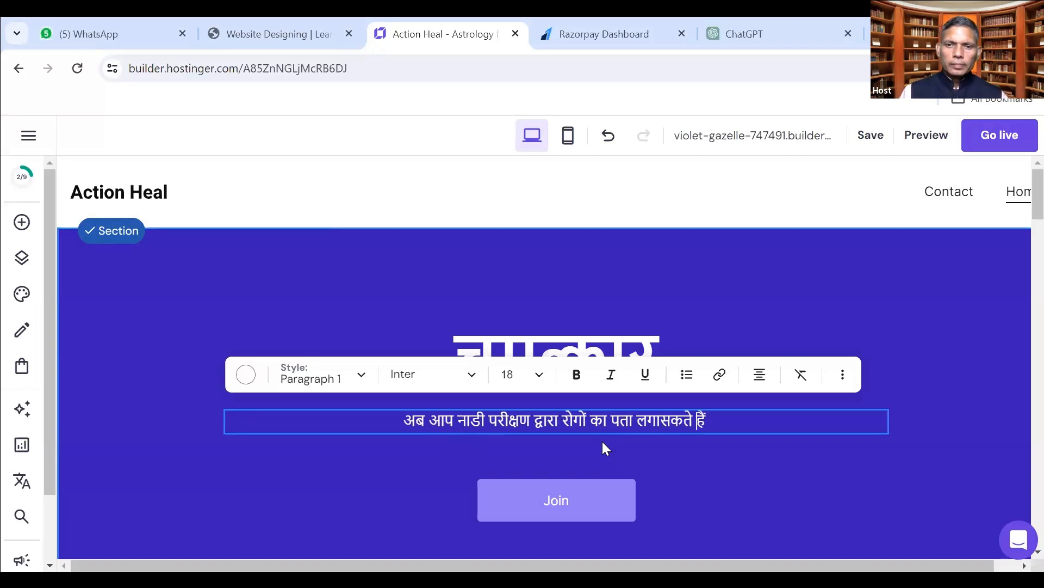
key(Right)
key(Right)
key(Right)
key(Right)
key(Right)
text(और)
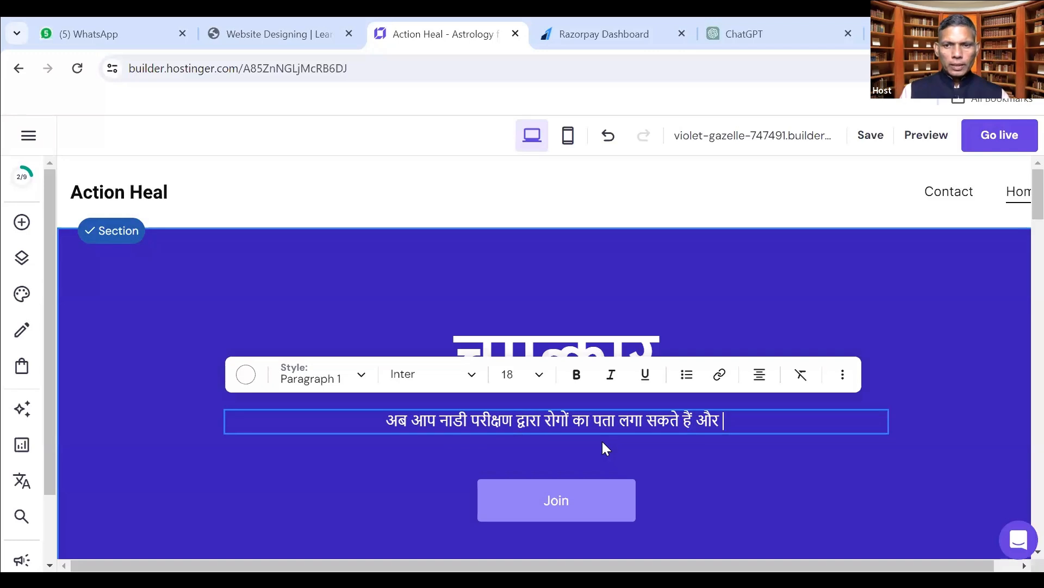
text(चमत्कारिक )
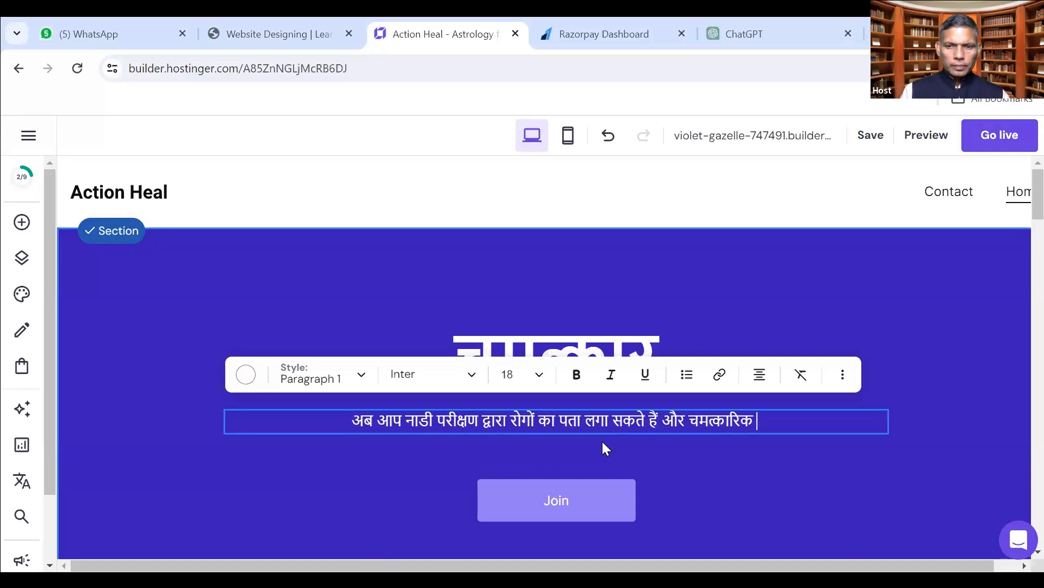
text(विधियों )
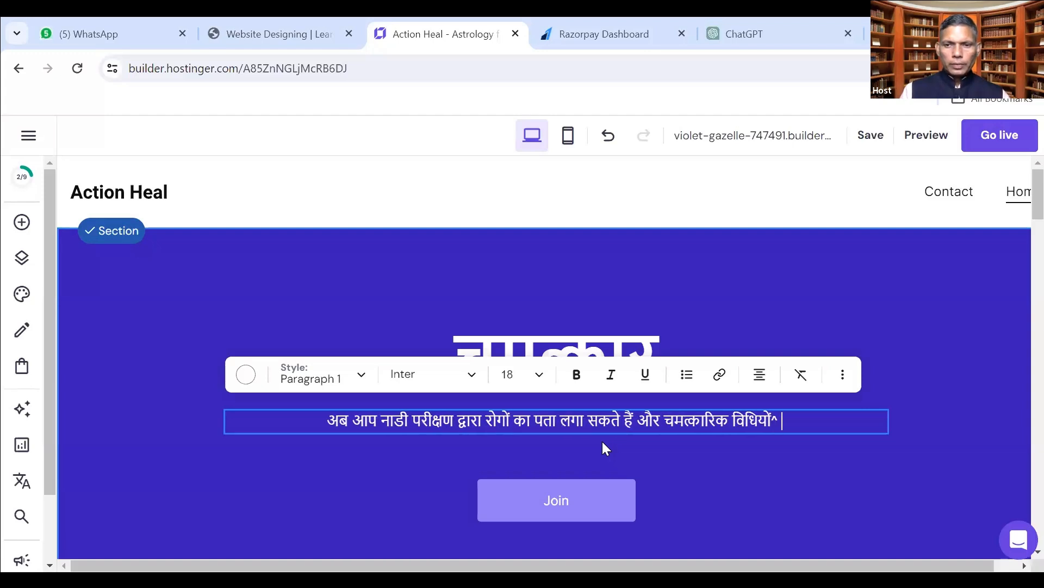
text(के)
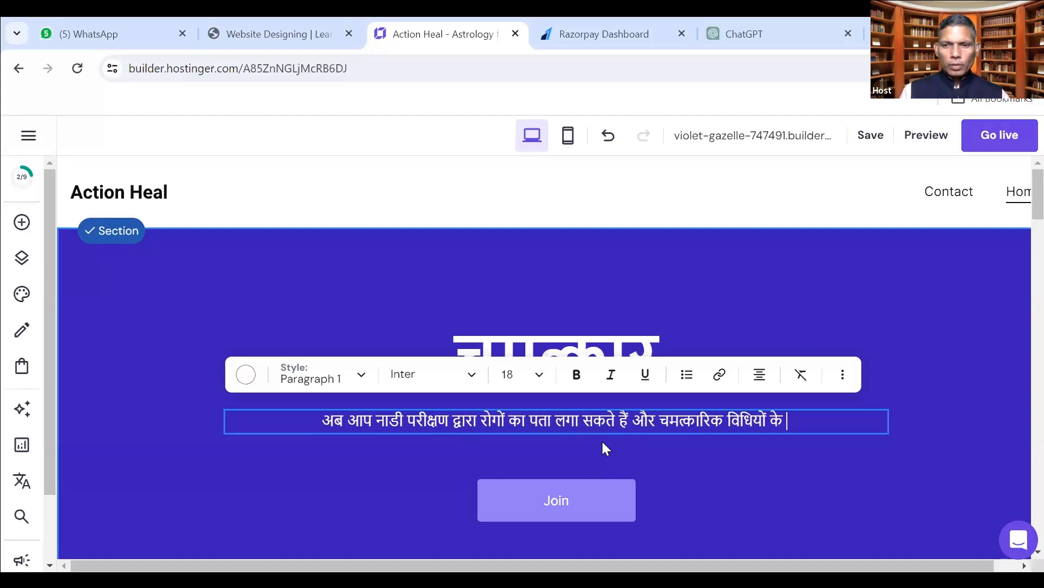
text( द्वारा निदान भी पा सकते हैं ।।)
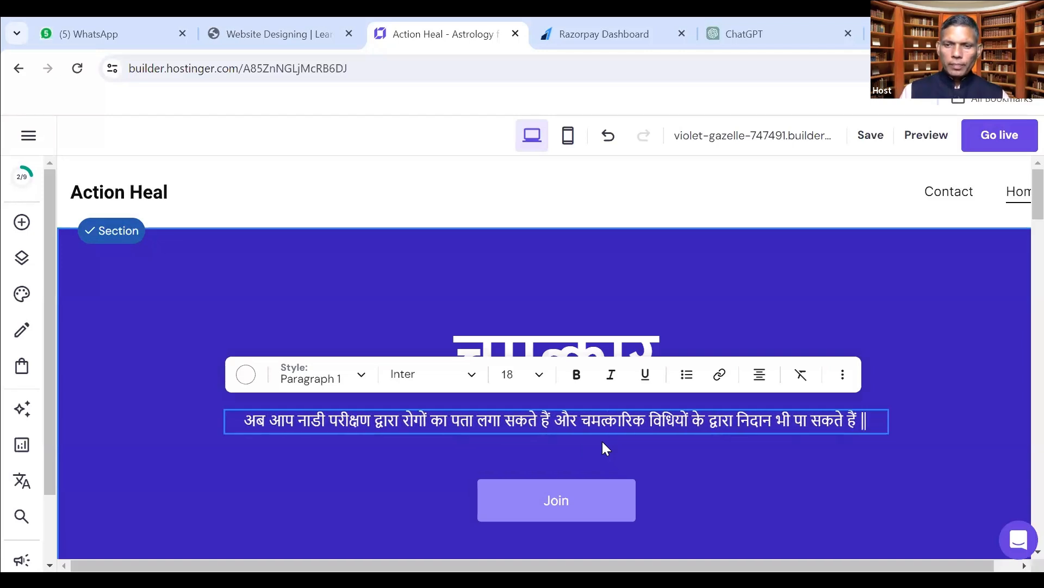
key(Return)
key(Return)
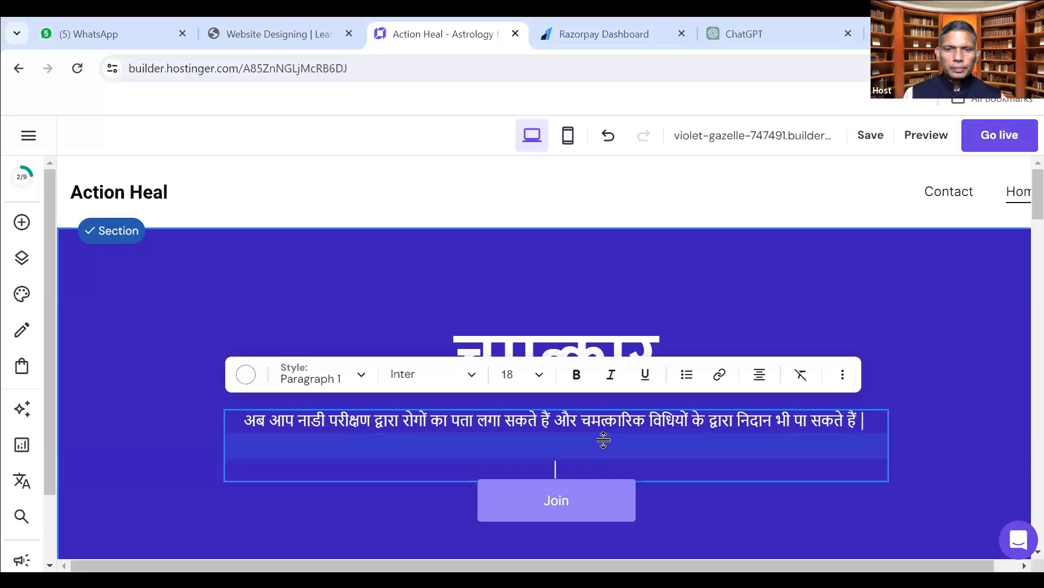
Add the Hindi line inviting readers to the online webinar on दिनांक २५ दिसंबर रात ९ बजे.
text(अधिक)
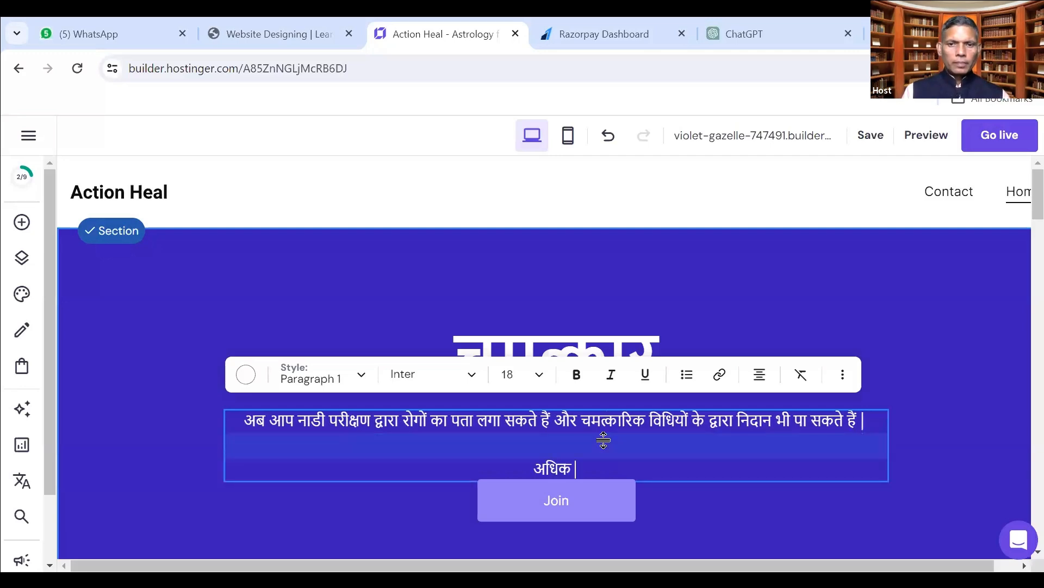
key(BackSpace)
key(BackSpace)
key(BackSpace)
key(BackSpace)
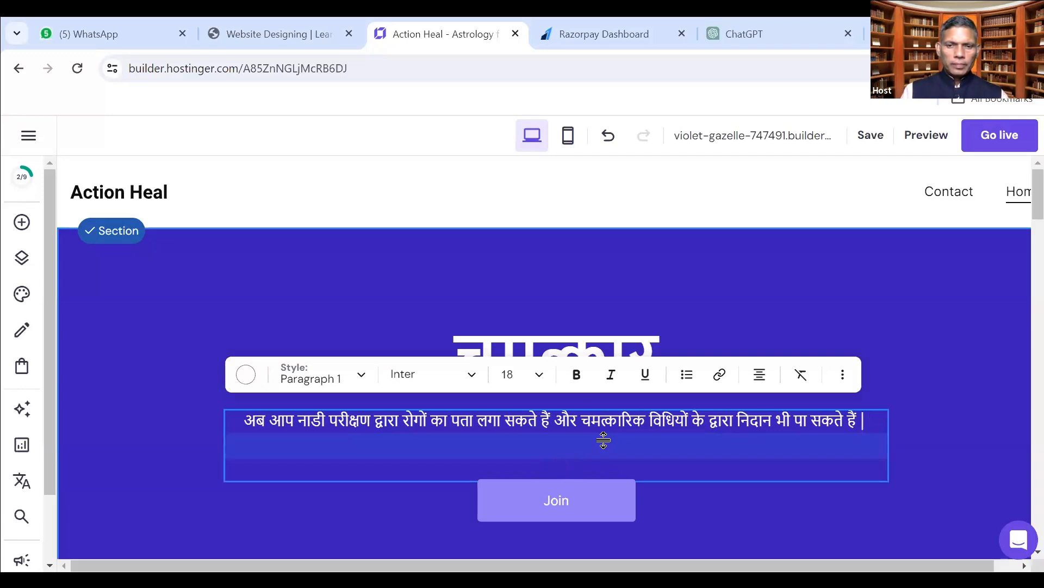
text(यह)
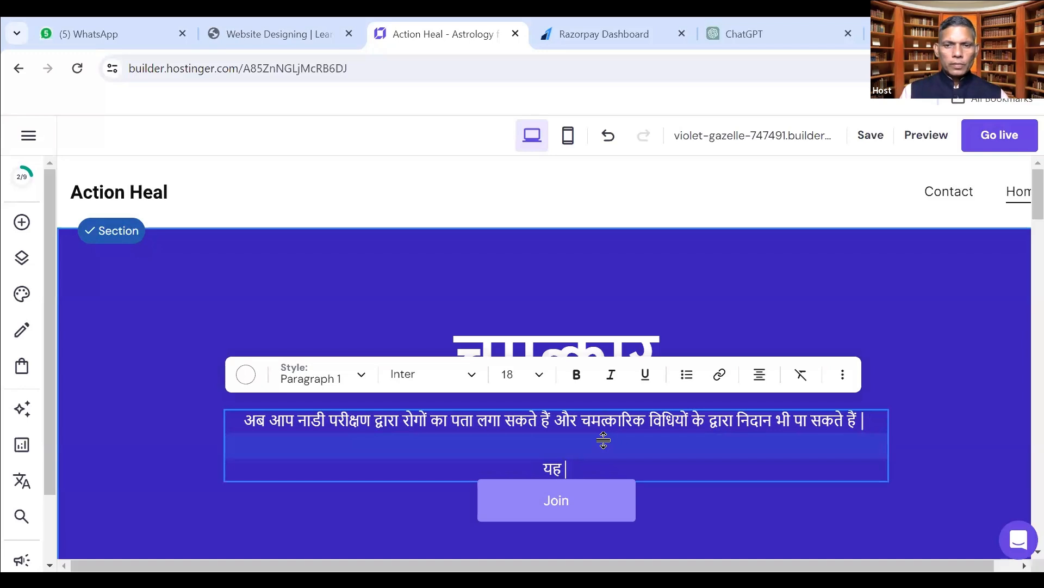
text( चमत्कारिक )
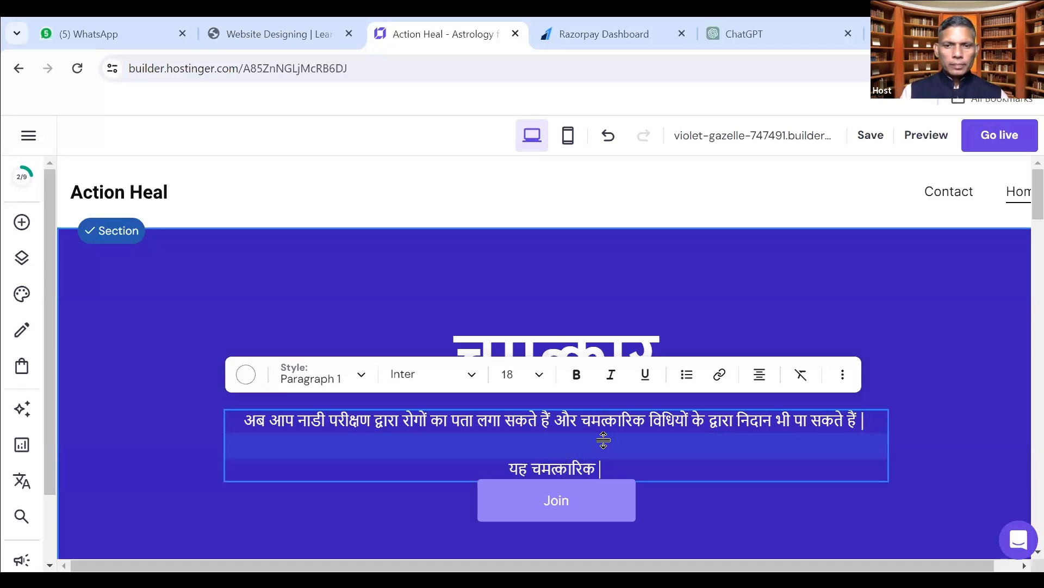
text(विद्या)
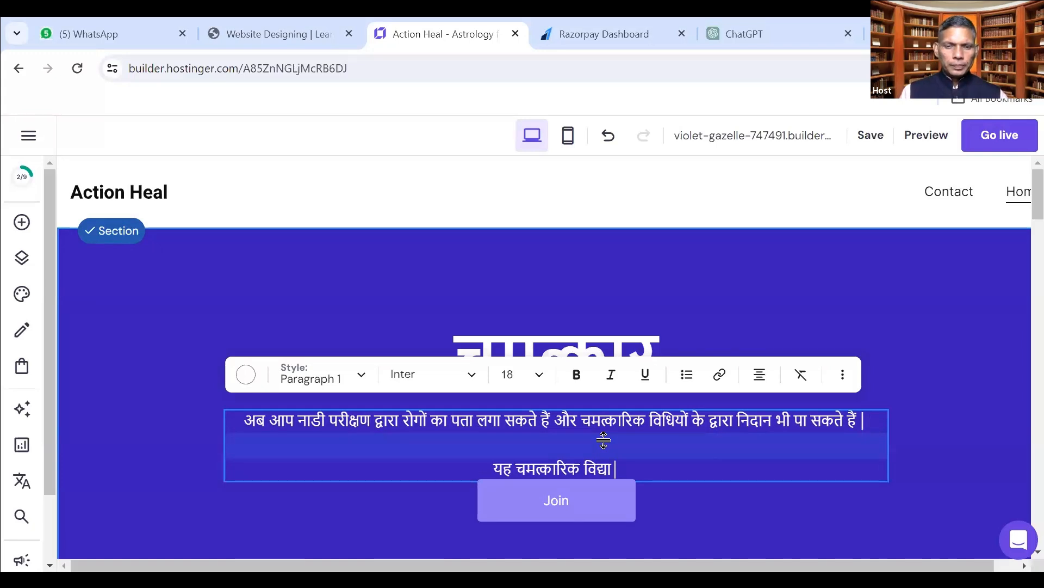
text( यदि )
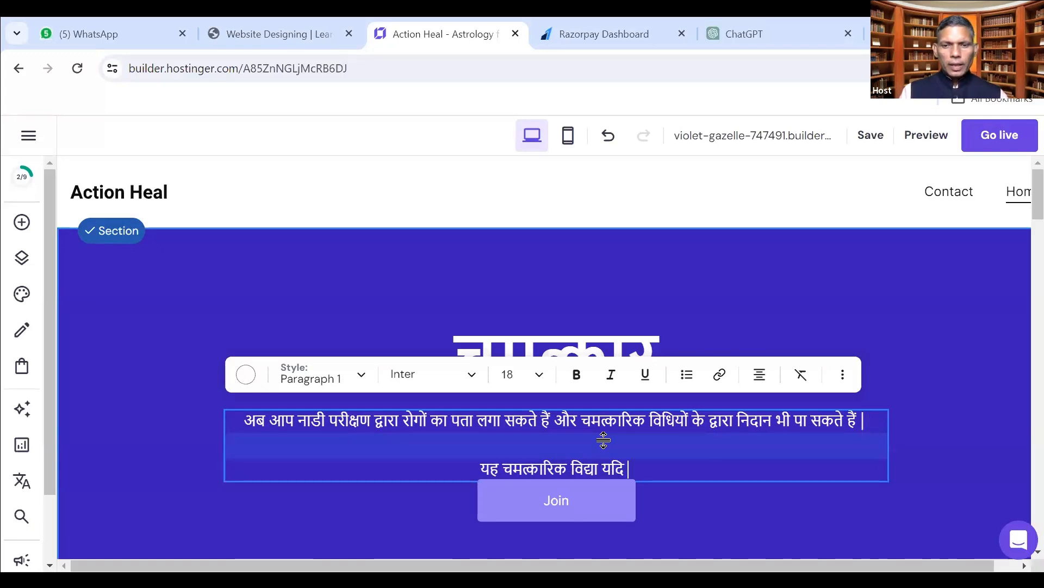
text(आपको जाननी है तो)
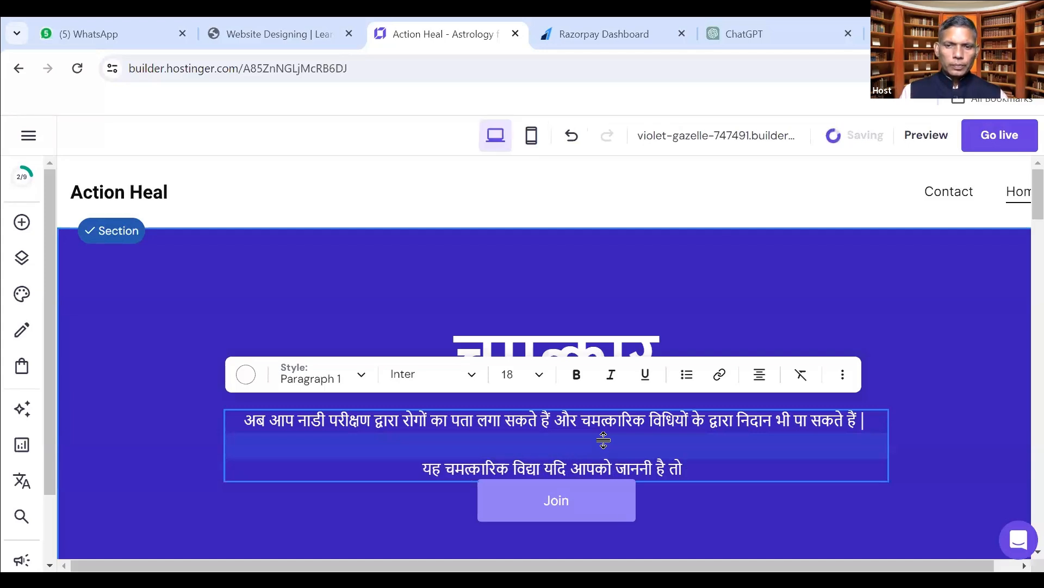
text(आदिनाम)
key(BackSpace)
key(BackSpace)
key(BackSpace)
key(BackSpace)
key(BackSpace)
key(BackSpace)
key(BackSpace)
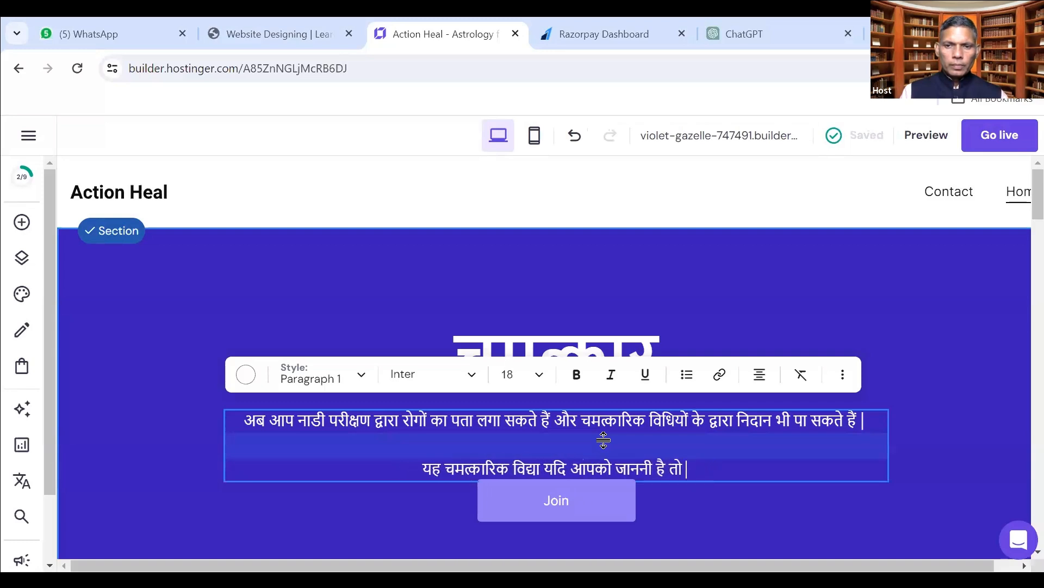
text(दिनांक)
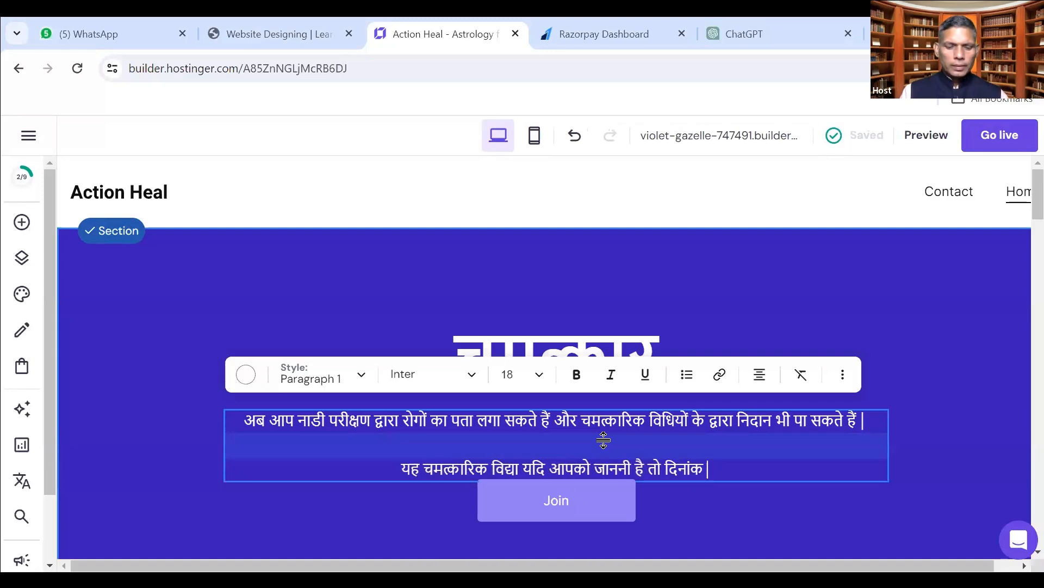
text( २५)
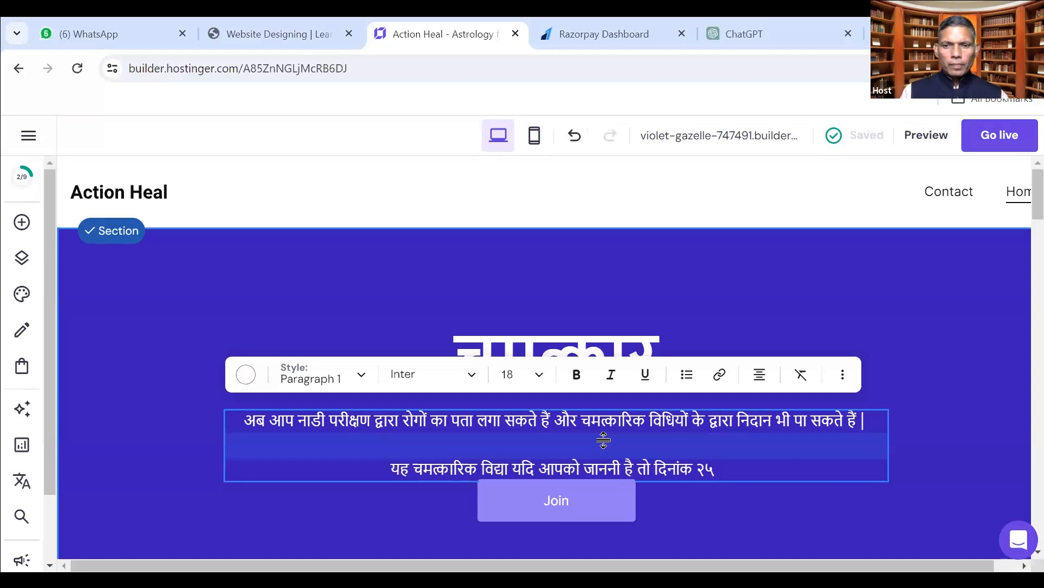
text( दिसंबर)
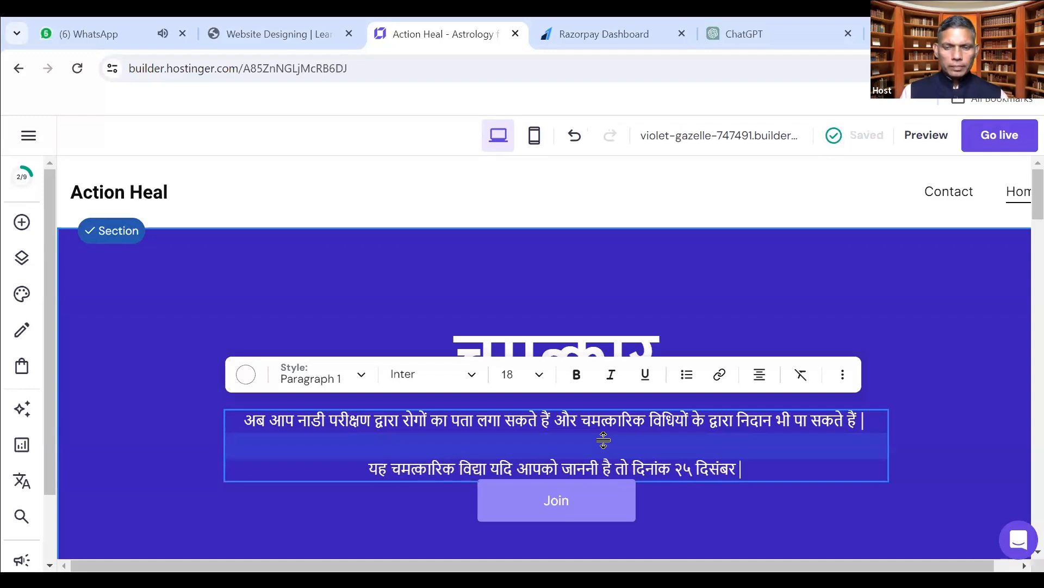
text( रात ९ बजे)
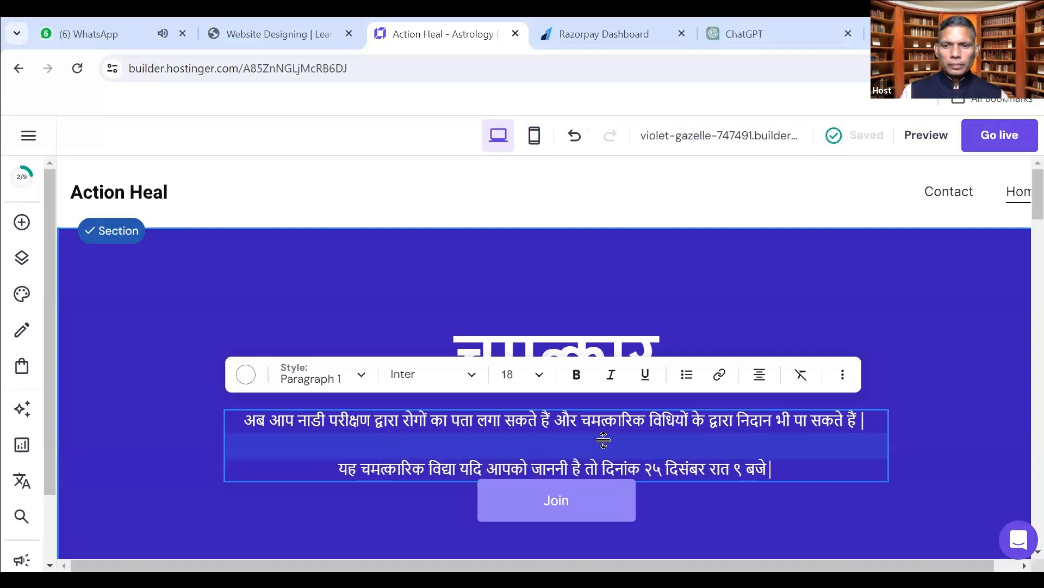
text(हमारे)
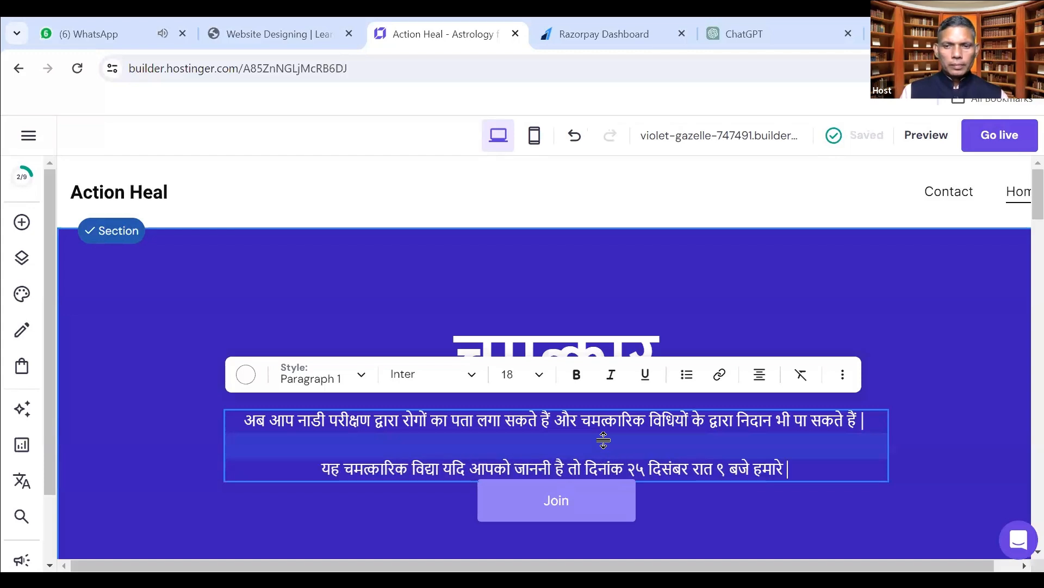
text( ओं)
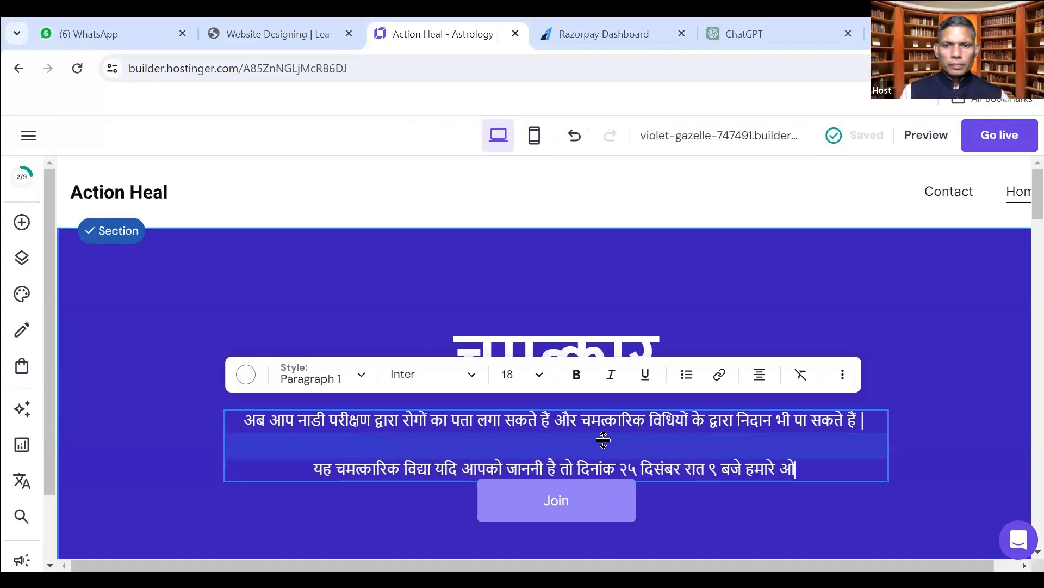
text(नलाइन)
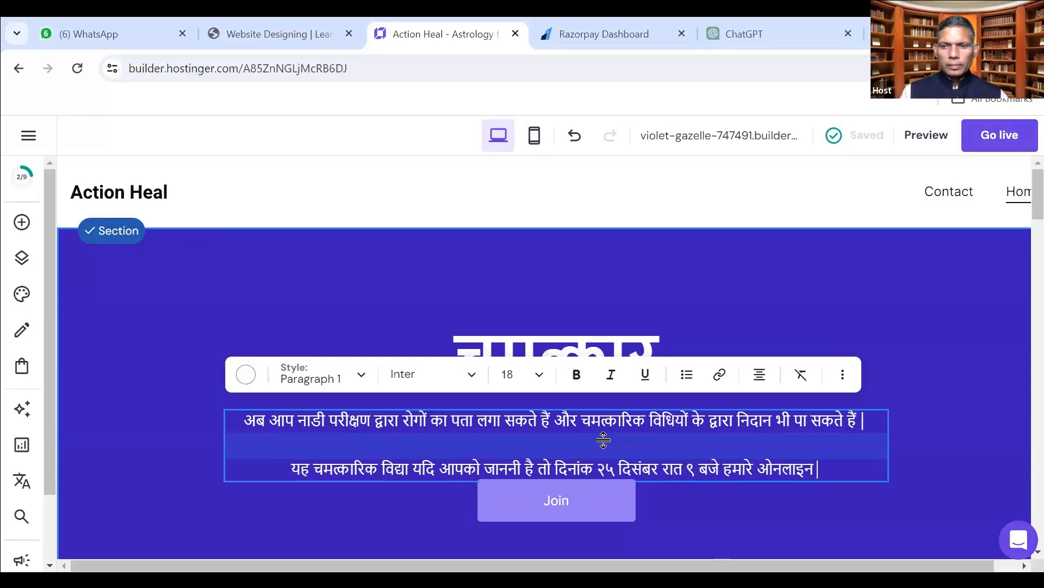
text( बेबीनार में)
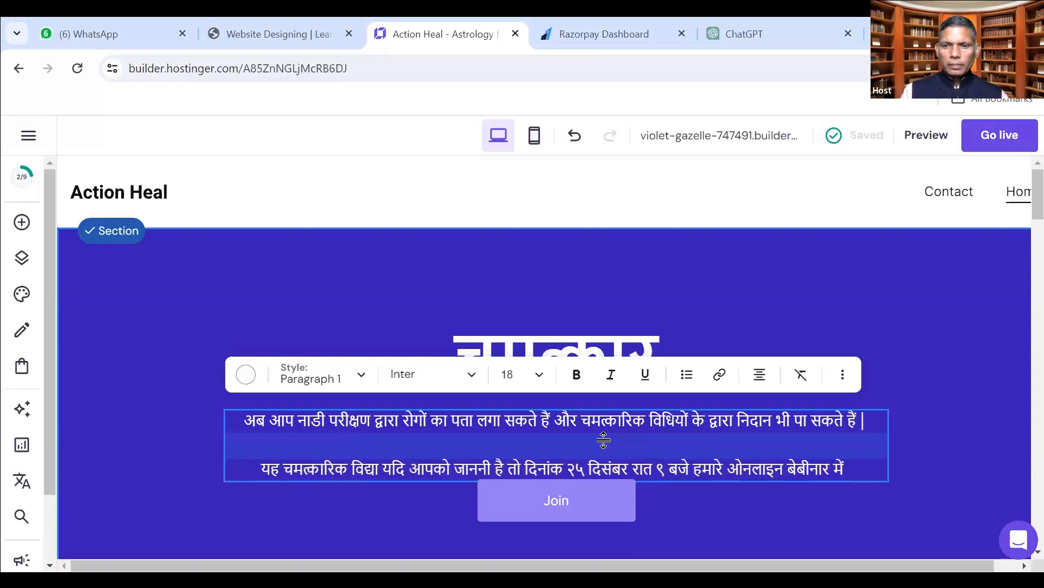
text( जुड़े |)
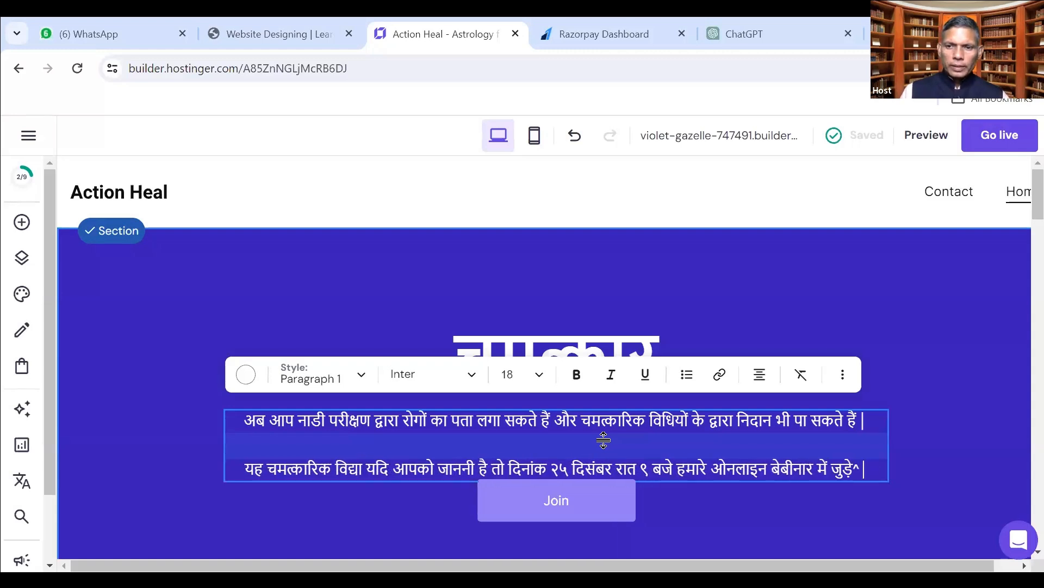
text(|)
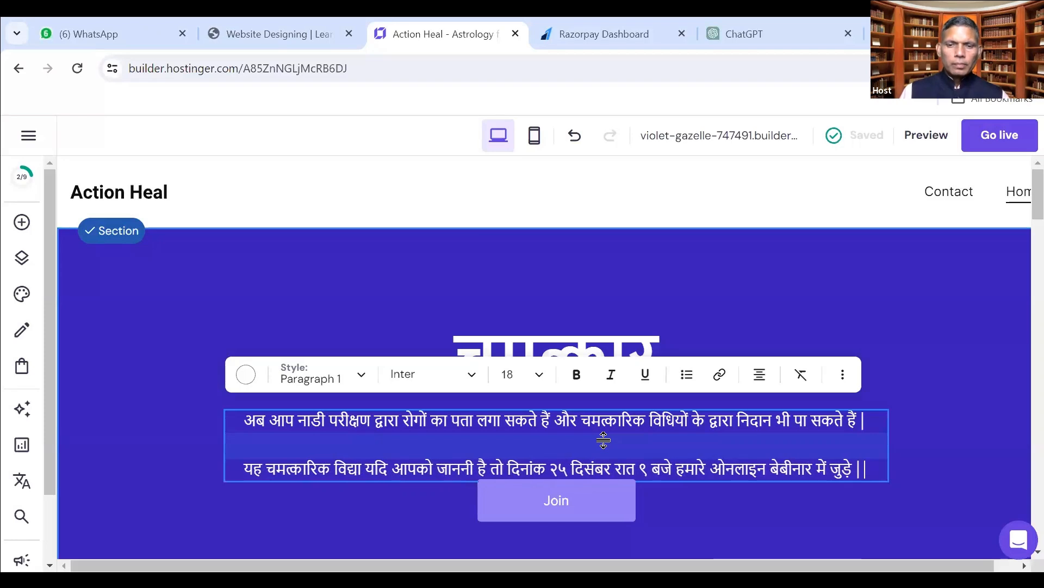
click(618, 296)
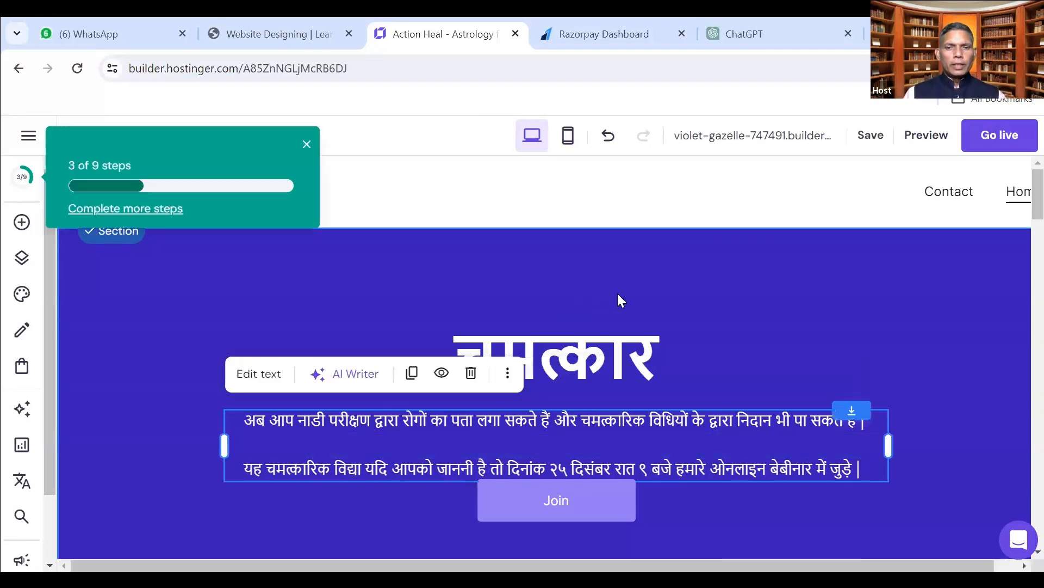
click(560, 506)
drag(560, 506, 560, 520)
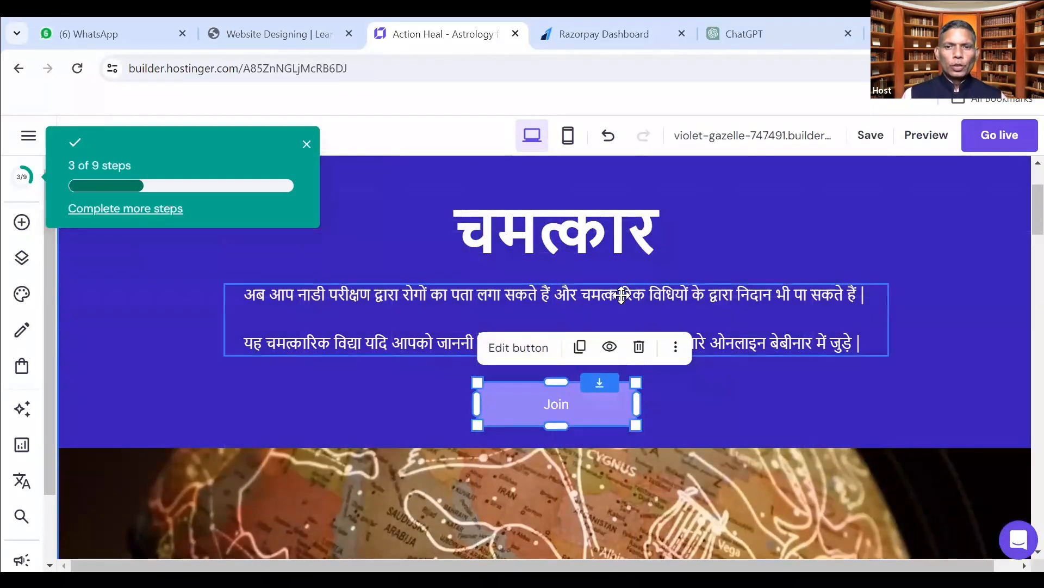
click(622, 294)
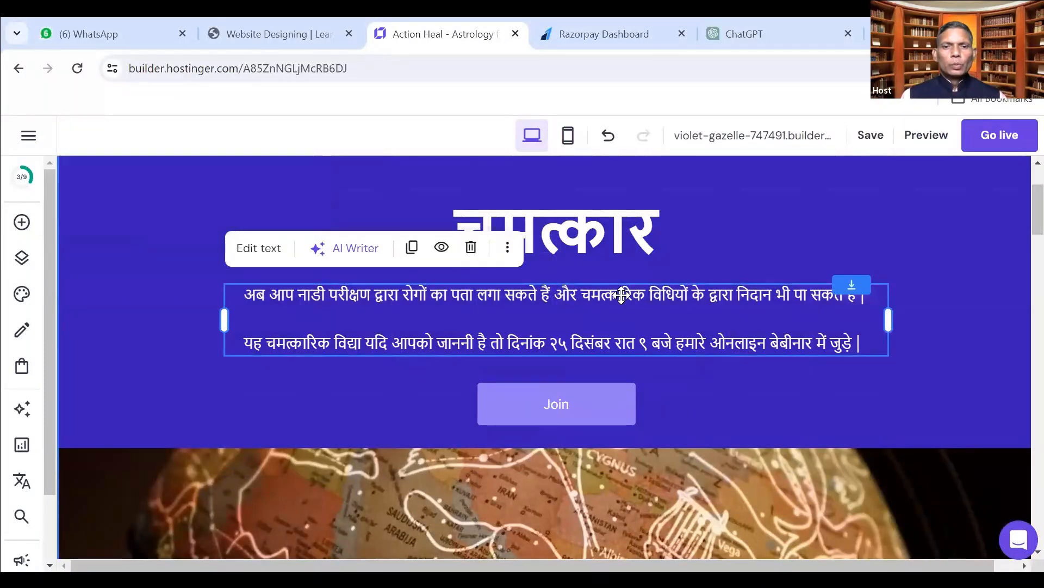
click(554, 404)
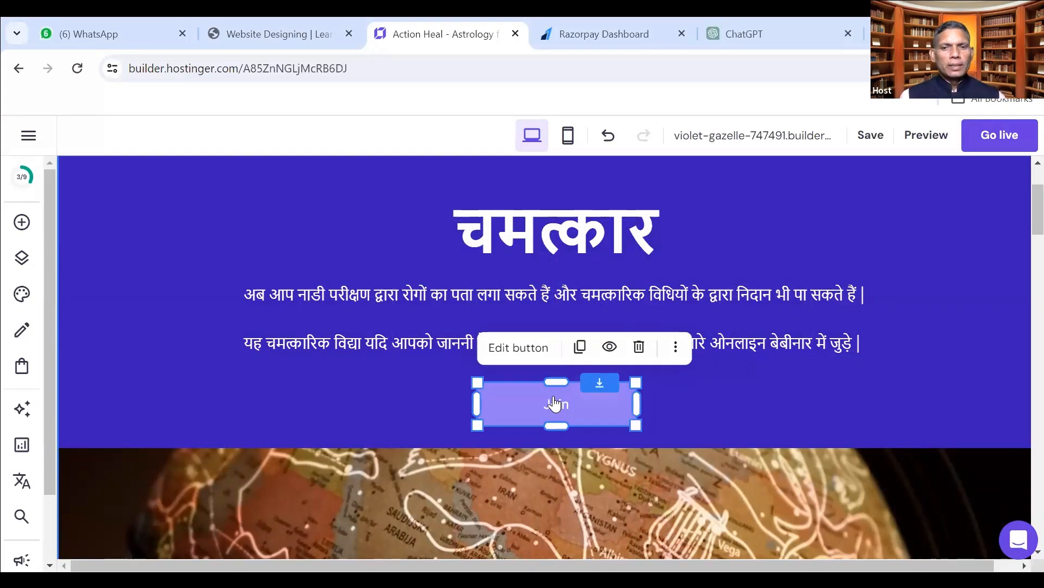
click(677, 347)
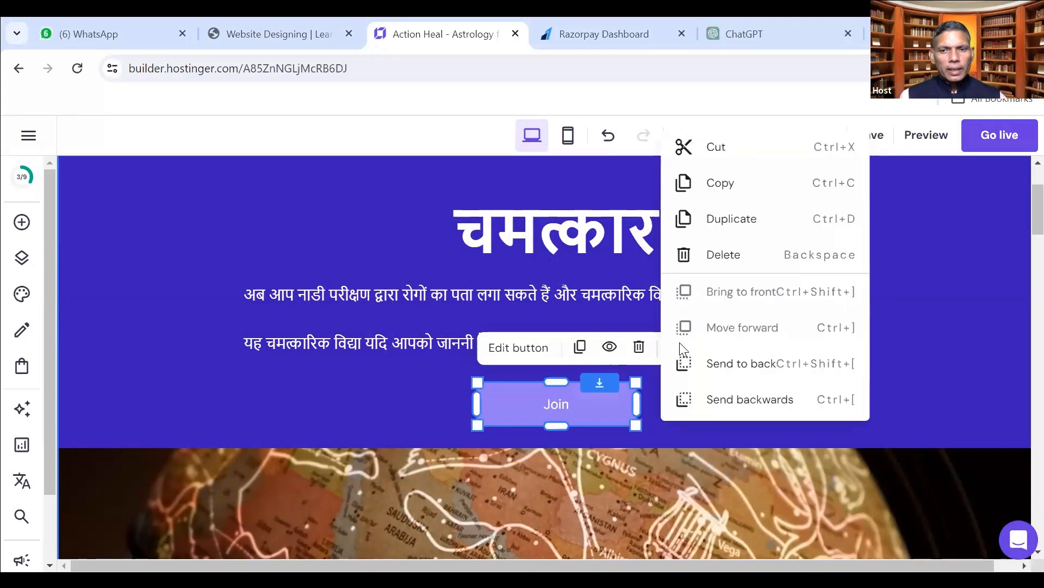
click(639, 346)
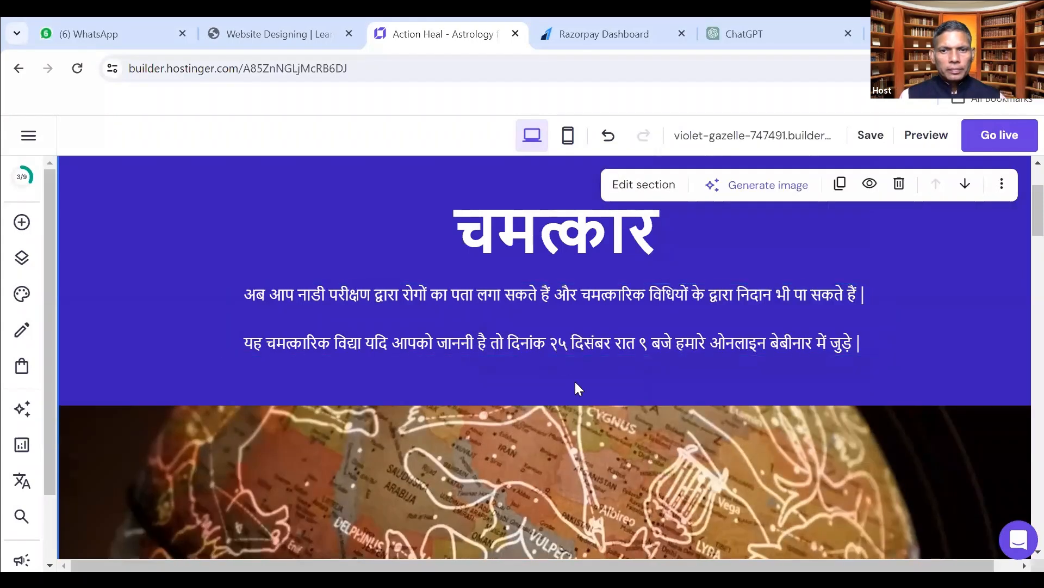
key(ctrl+z)
click(579, 406)
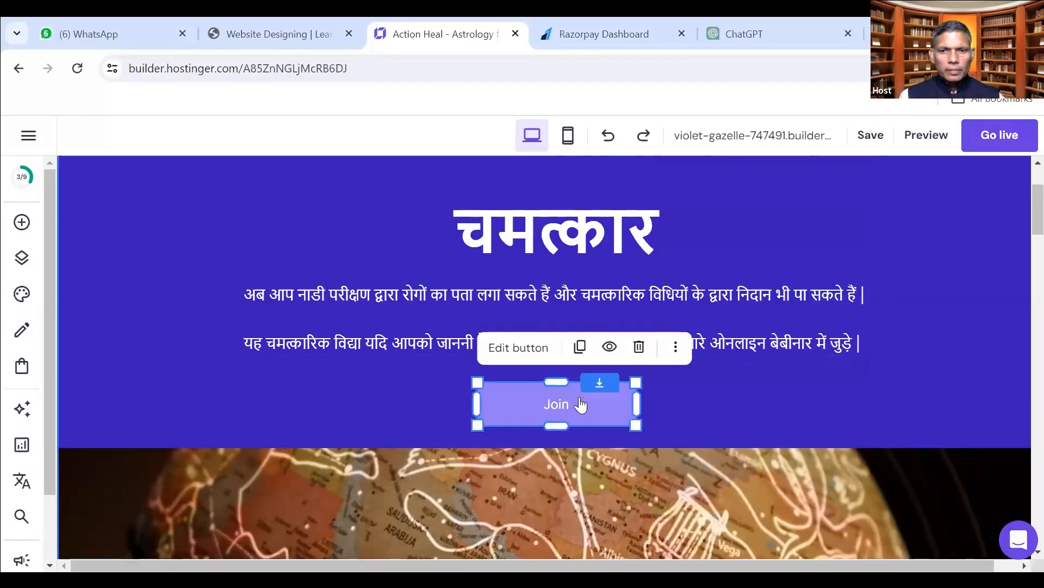
Open the Join button's web address field, then switch to WhatsApp Web to search chats.
click(531, 348)
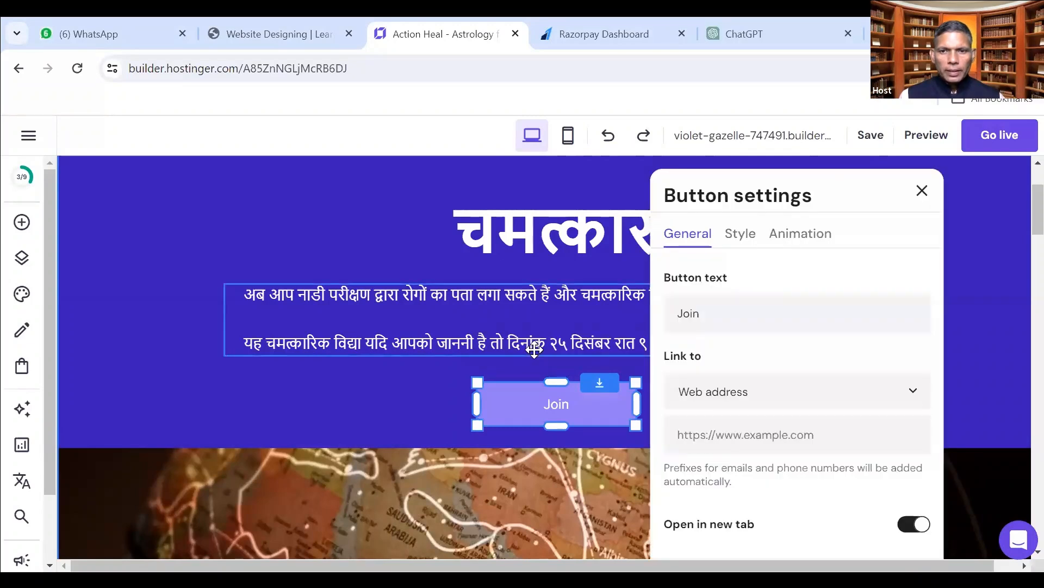
click(717, 439)
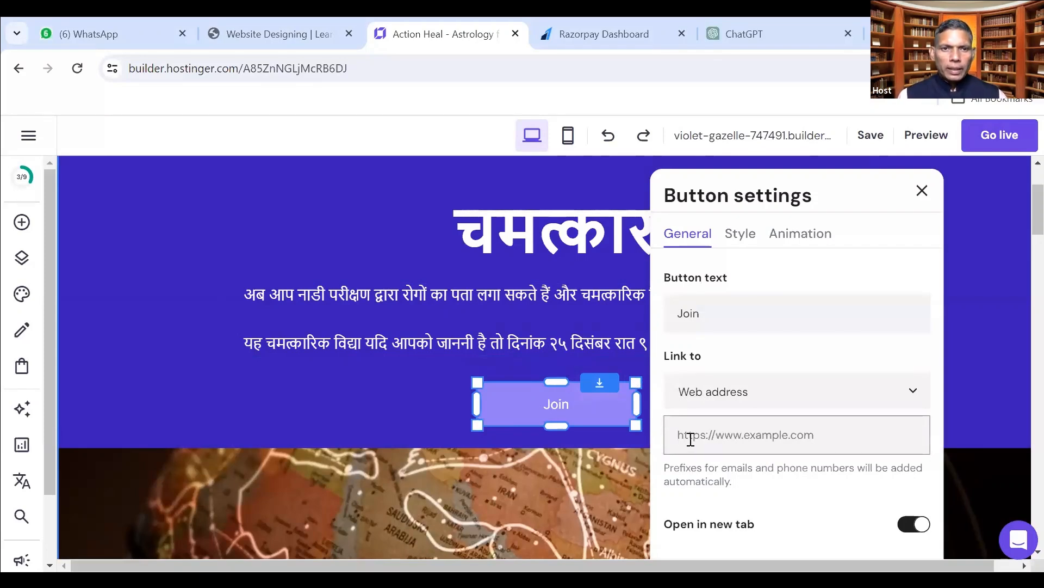
click(129, 30)
click(149, 185)
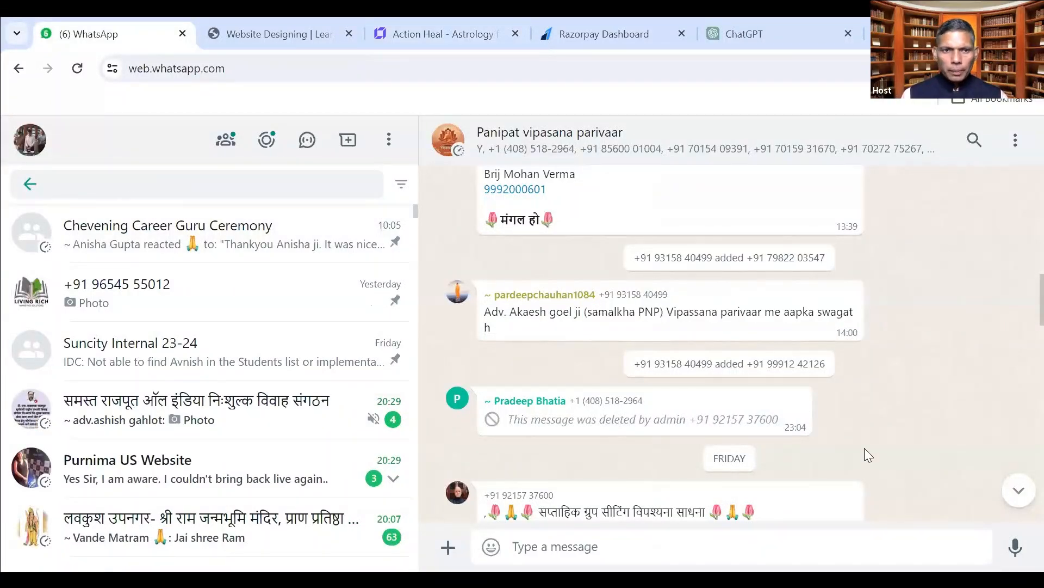
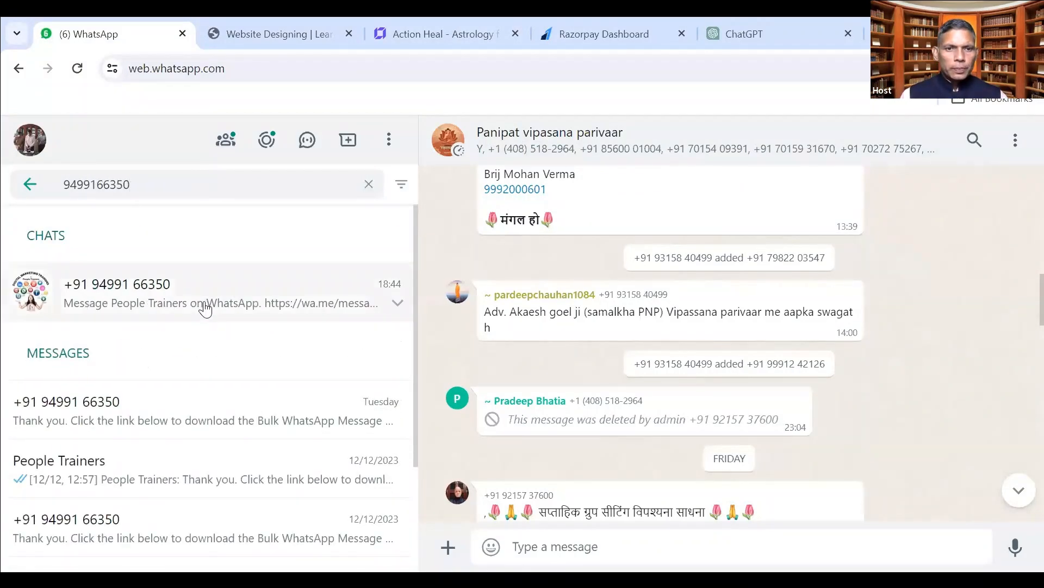
Find the People Trainers business chat by its phone number and copy its wa.me message link.
click(204, 304)
right_click(563, 493)
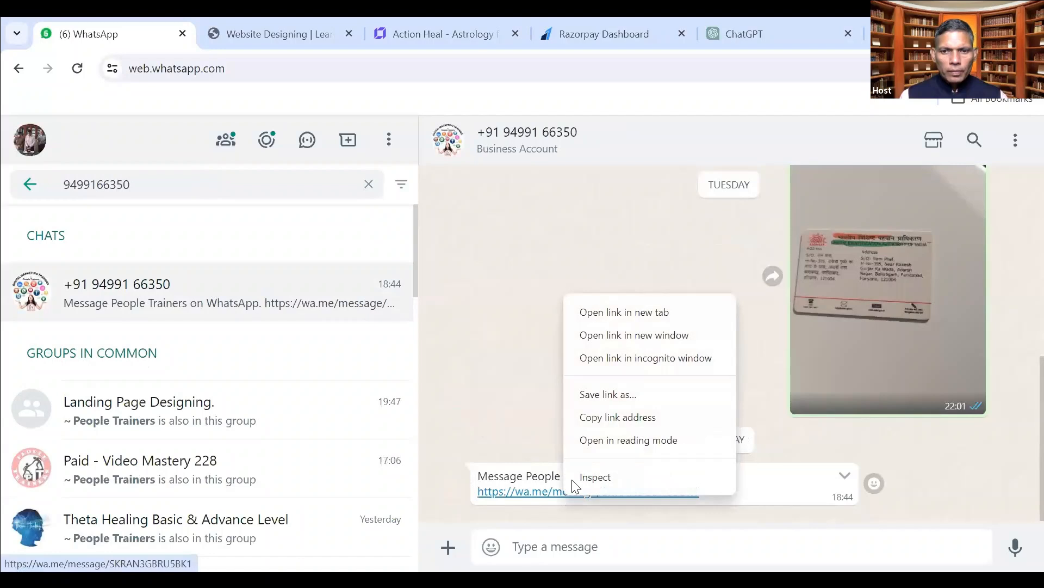
click(587, 418)
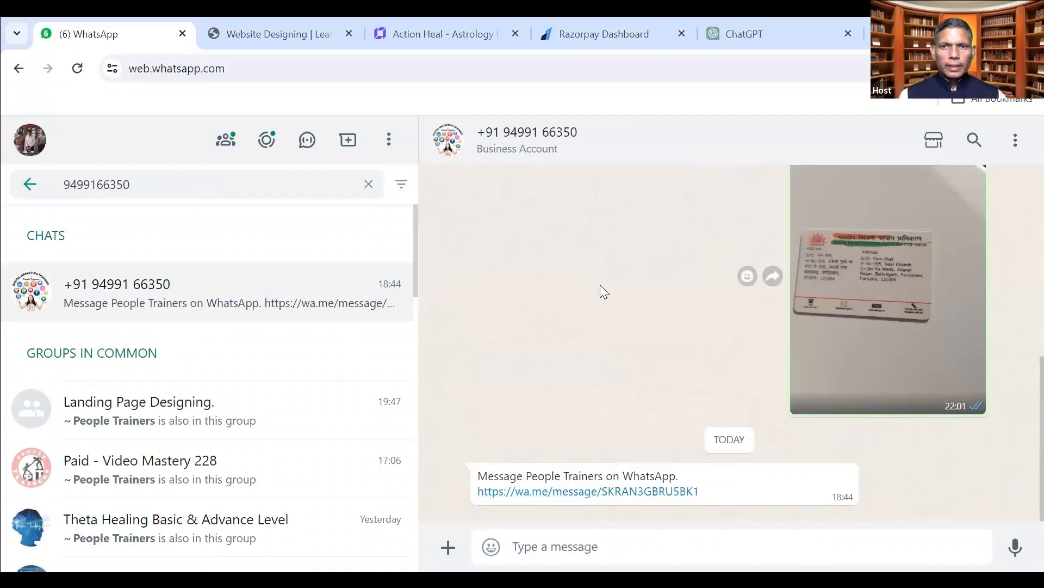
click(256, 30)
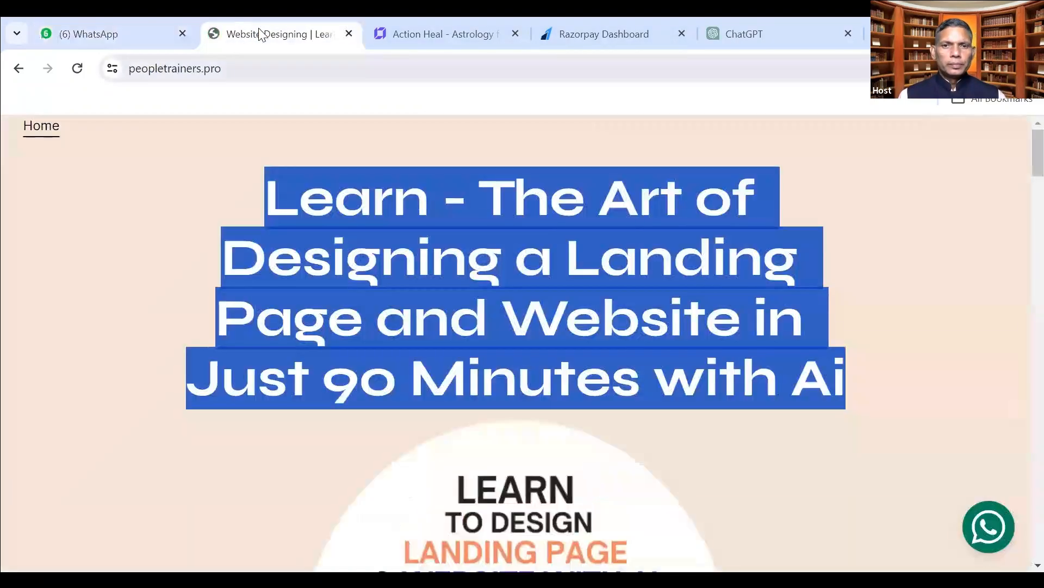
Paste the copied wa.me link into the Join button's Web address field and close Button settings.
key(ctrl+Tab)
click(701, 440)
key(ctrl+v)
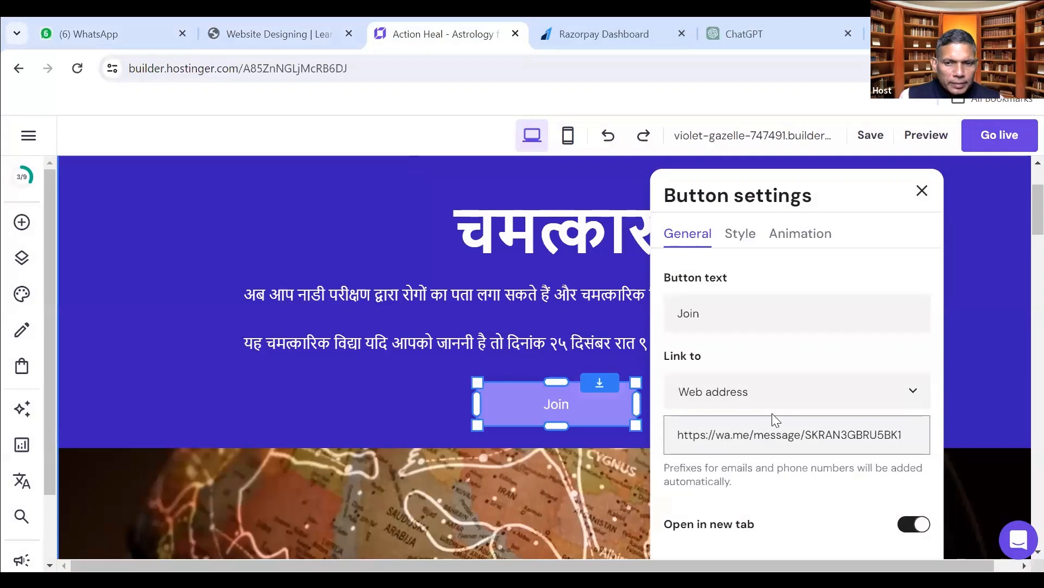
scroll(772, 413, down, 2)
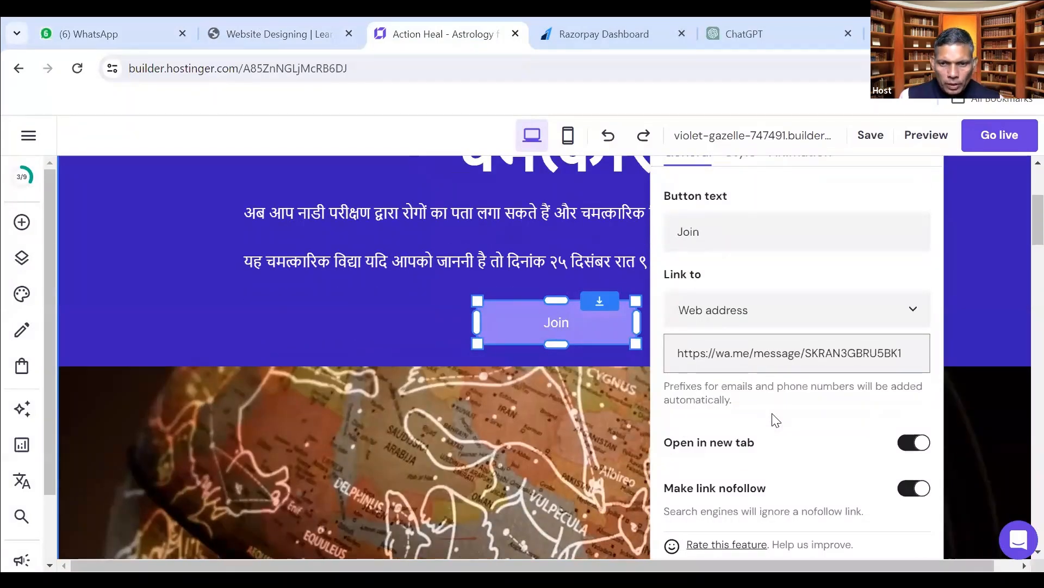
scroll(773, 422, down, 2)
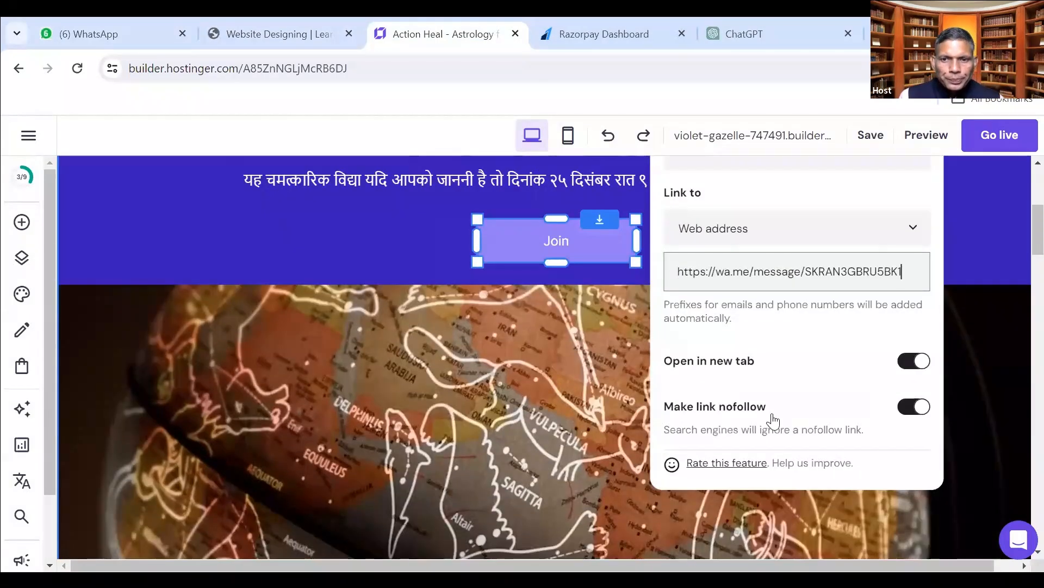
scroll(812, 386, up, 6)
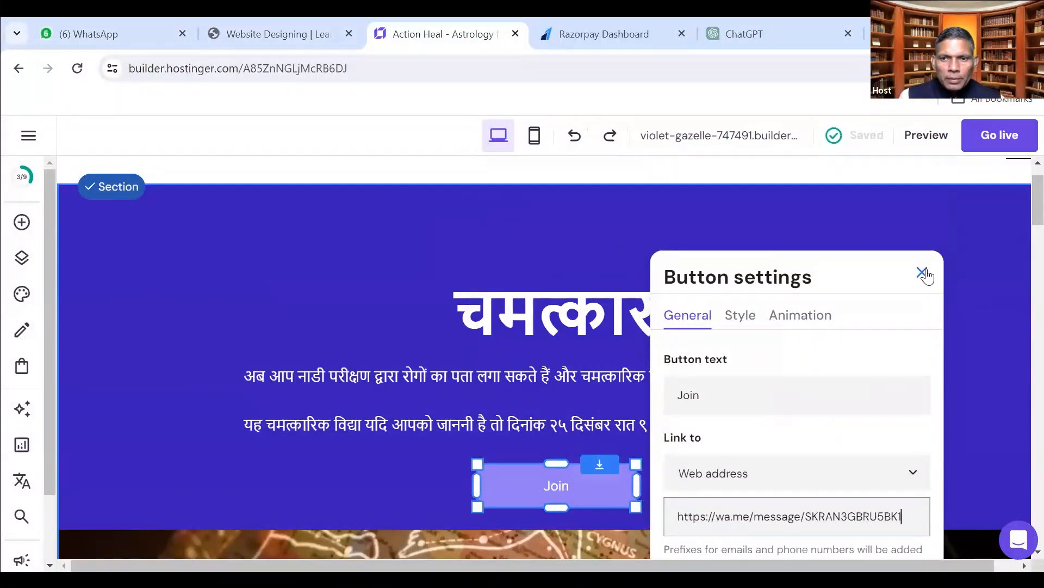
click(922, 272)
click(426, 482)
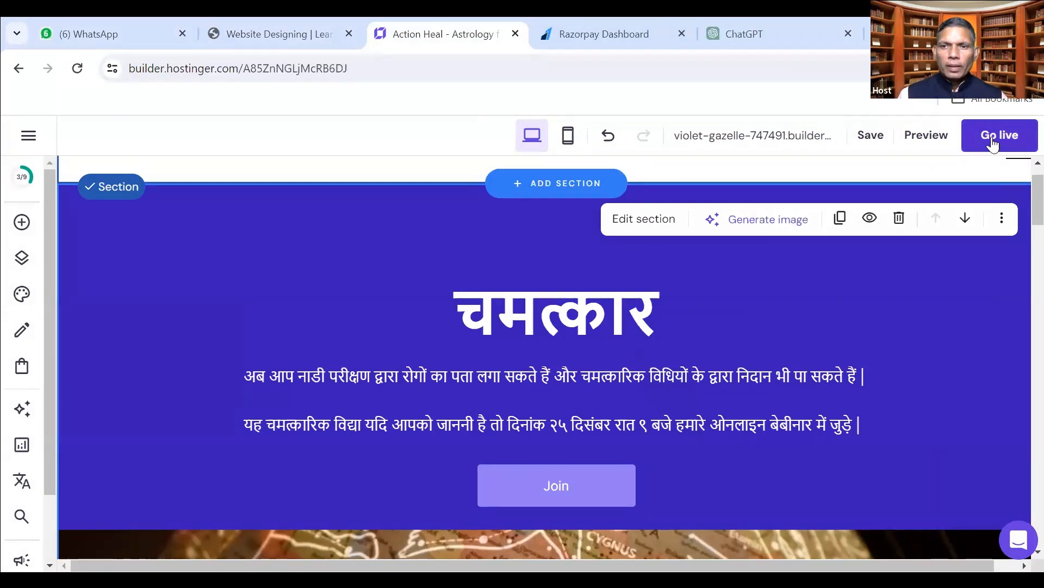
Save, publish the Action Heal site live, and open it with View site.
click(879, 139)
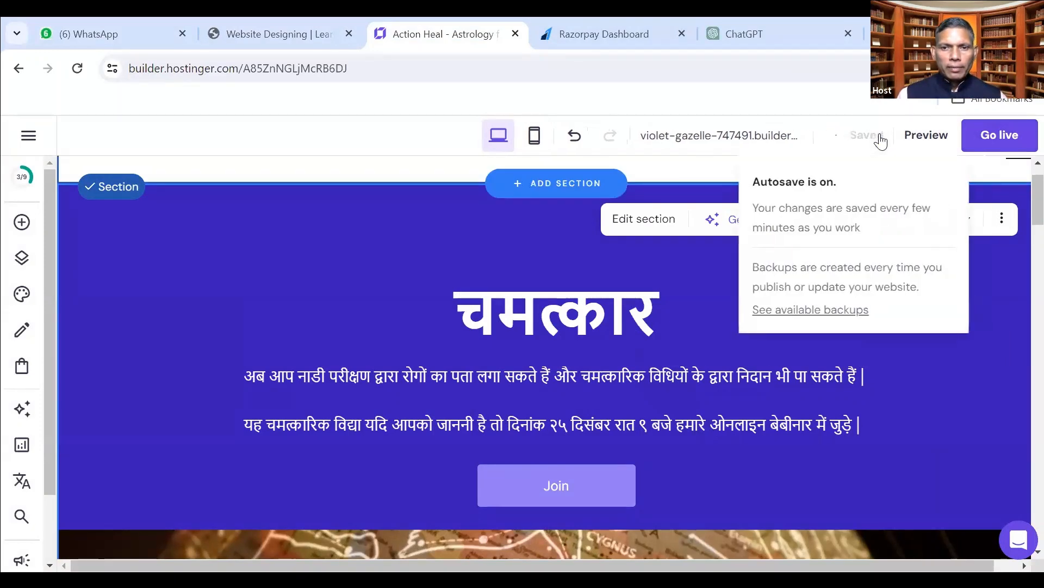
click(1000, 135)
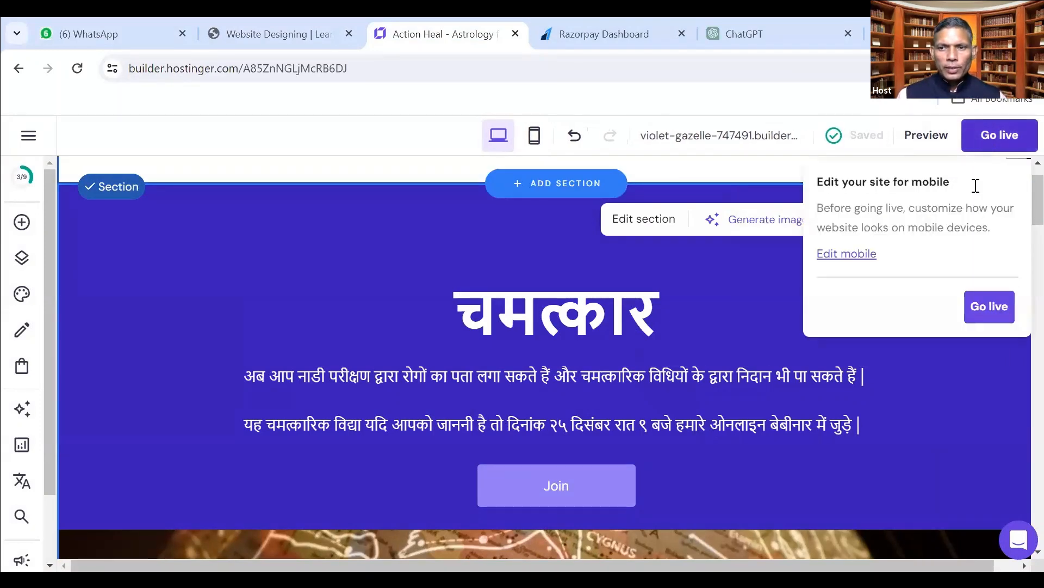
click(989, 306)
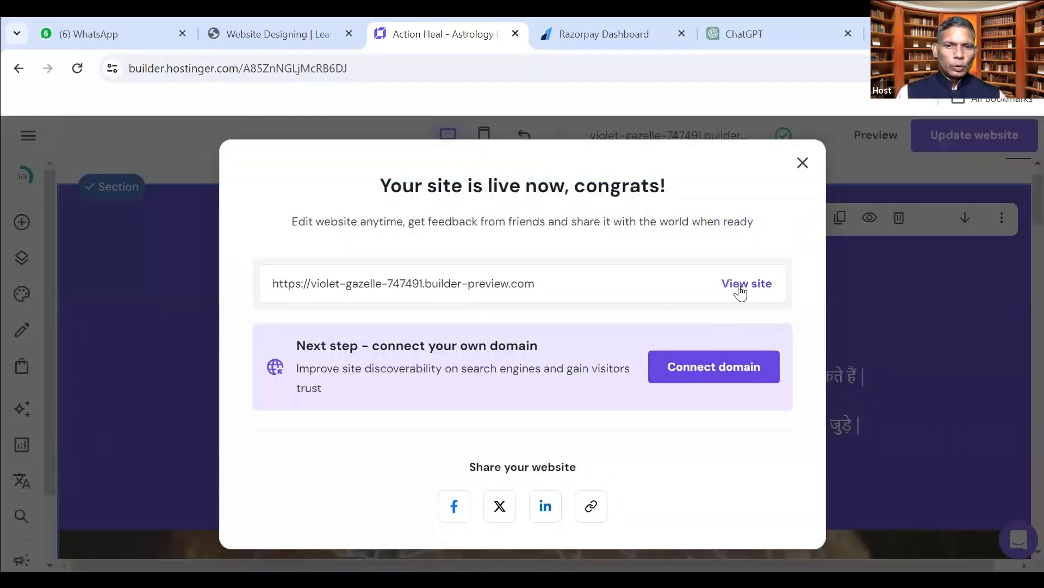
click(740, 287)
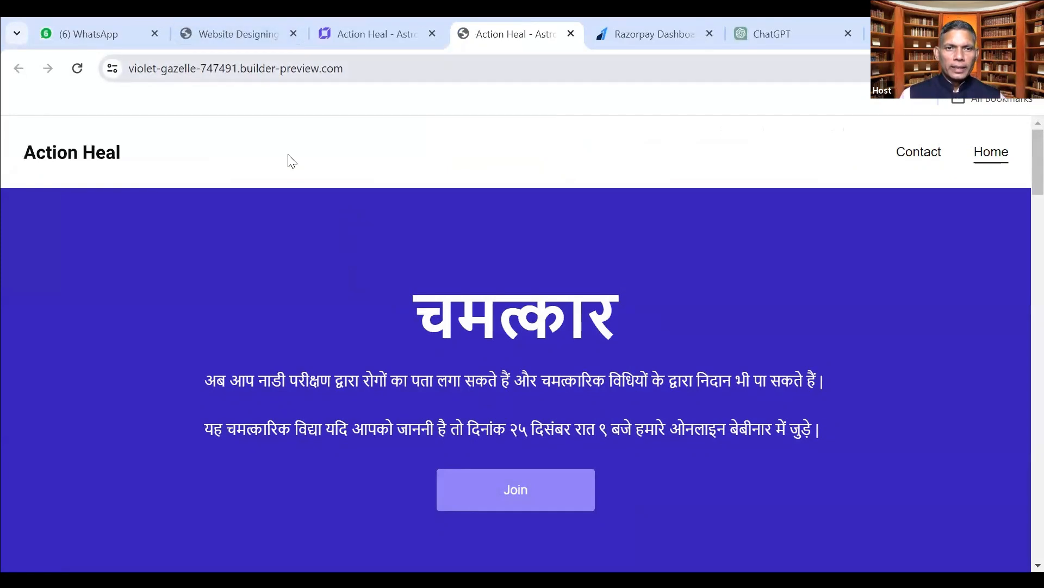
Copy the live site's builder-preview address from the address bar, then switch to WhatsApp Web.
click(240, 70)
right_click(241, 70)
click(279, 220)
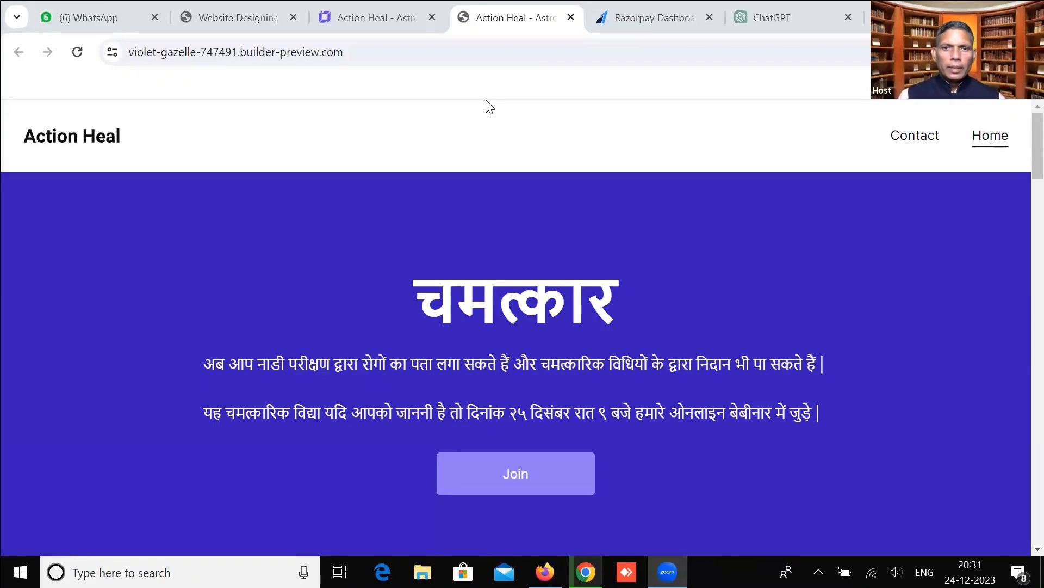
click(544, 572)
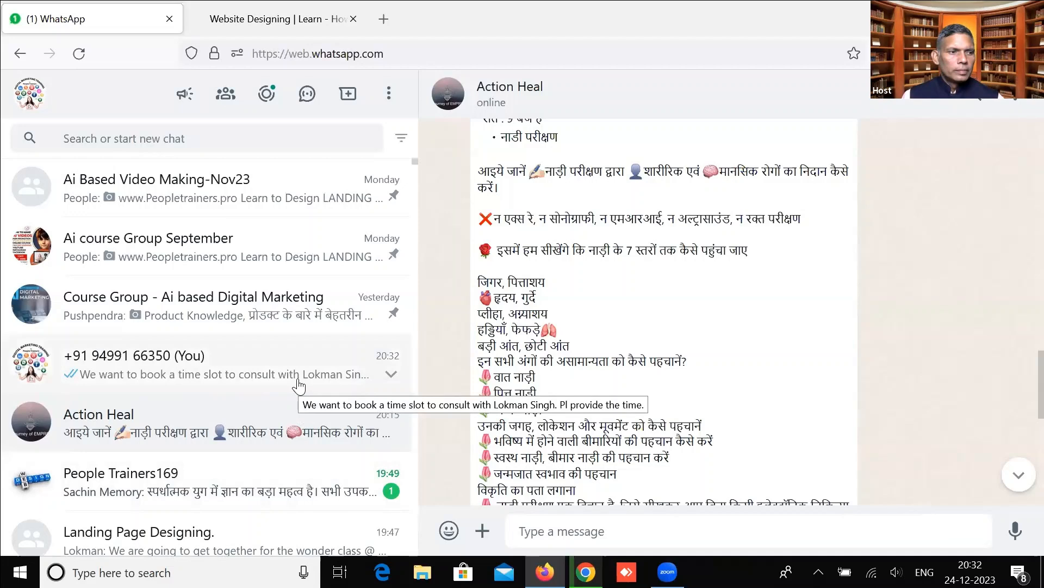
Open the (You) self-chat with the time-slot request, then return to the live Action Heal page.
click(298, 387)
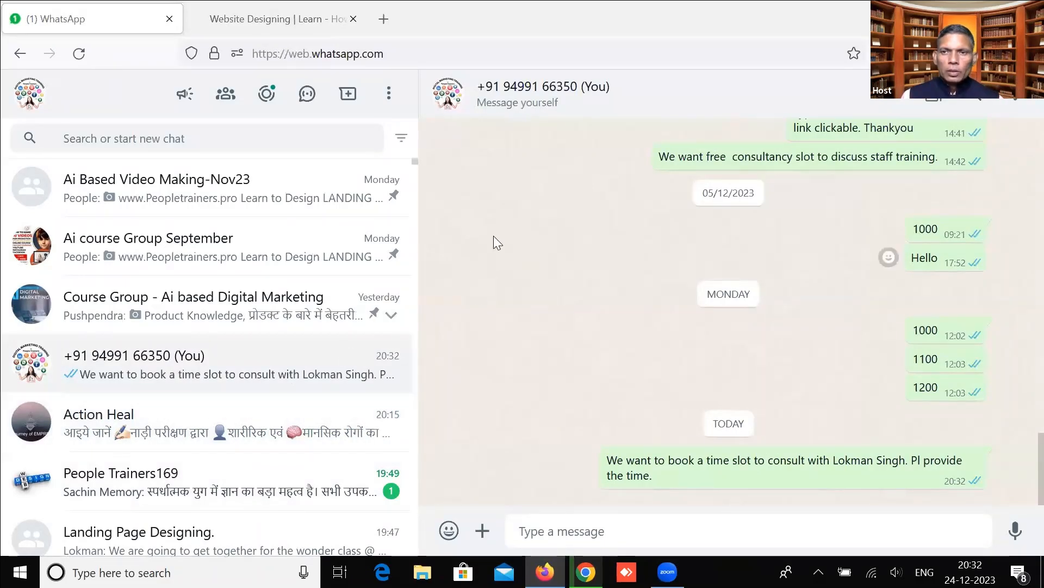
key(alt+Tab)
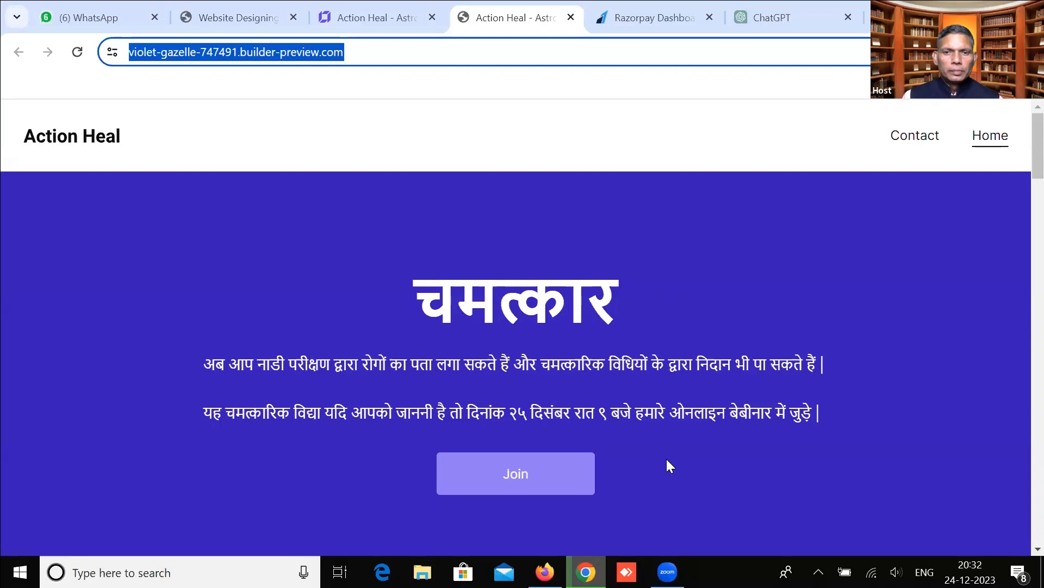
Bring WhatsApp Web forward and select the time-slot request message text.
click(667, 572)
click(586, 572)
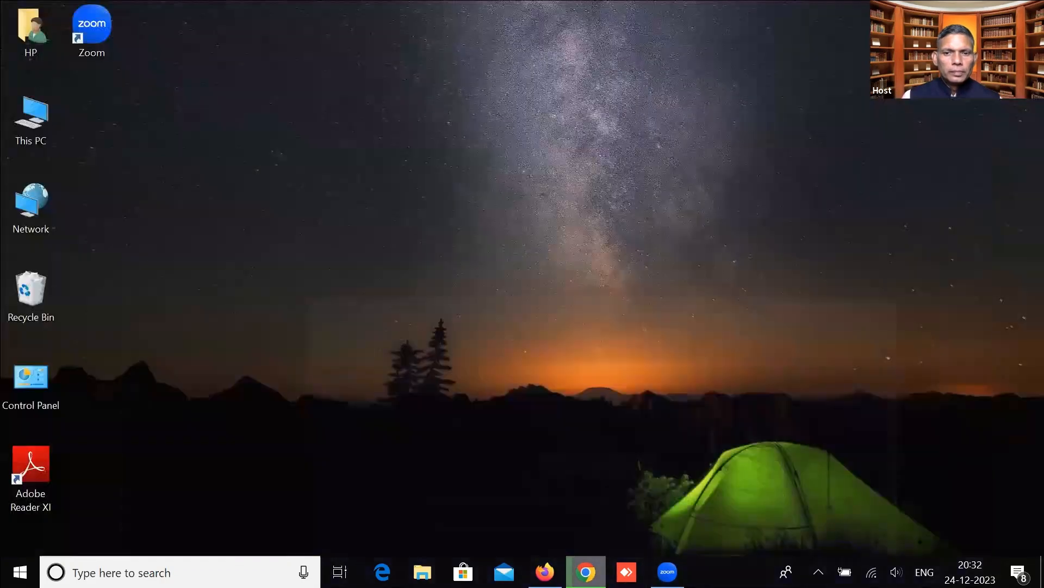
click(585, 572)
click(545, 572)
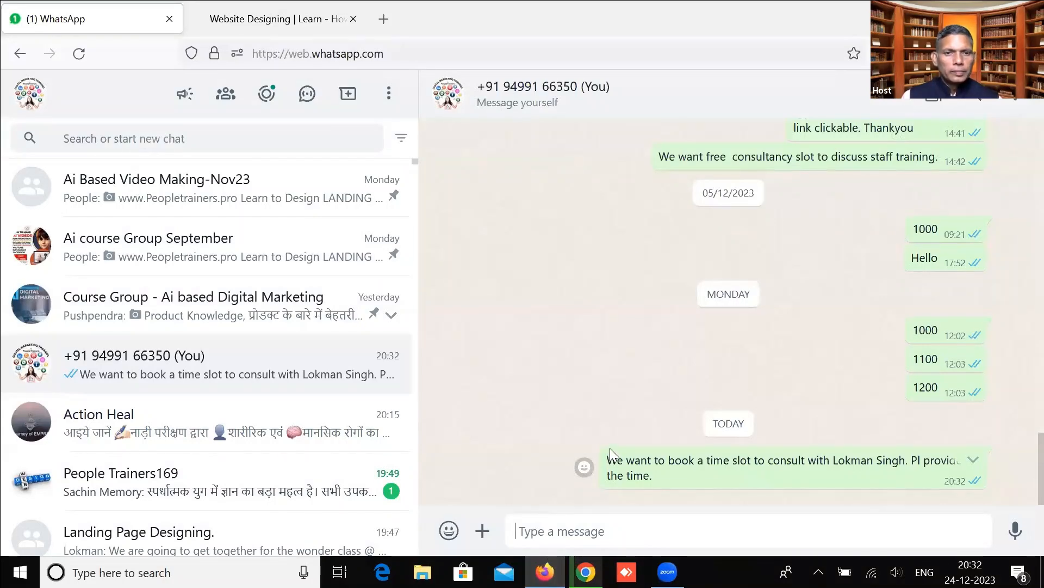
drag(607, 460, 655, 472)
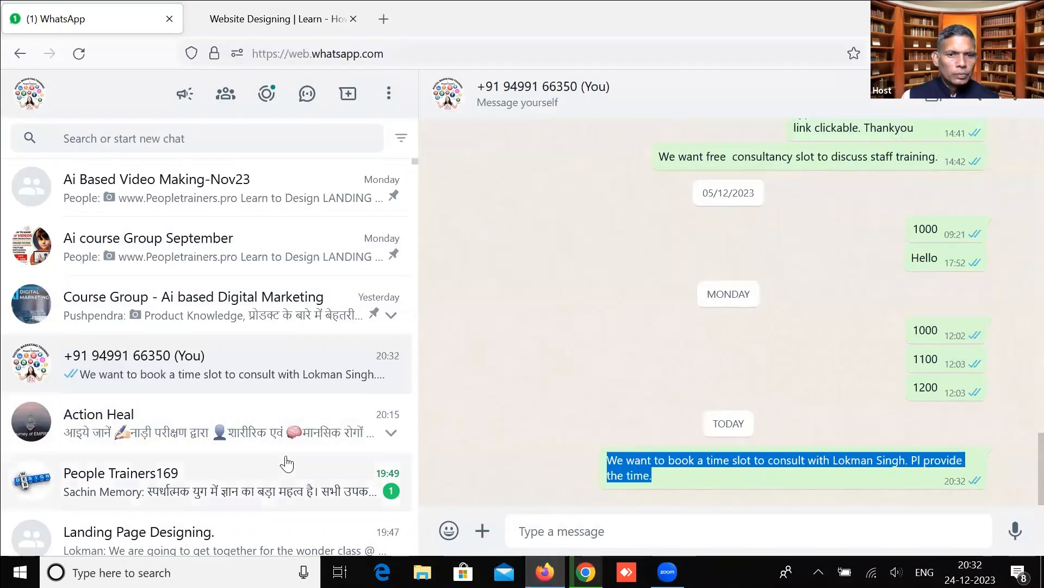
scroll(284, 414, down, 4)
Send the live site address to the Landing Page Designing. group chat.
click(295, 345)
click(567, 539)
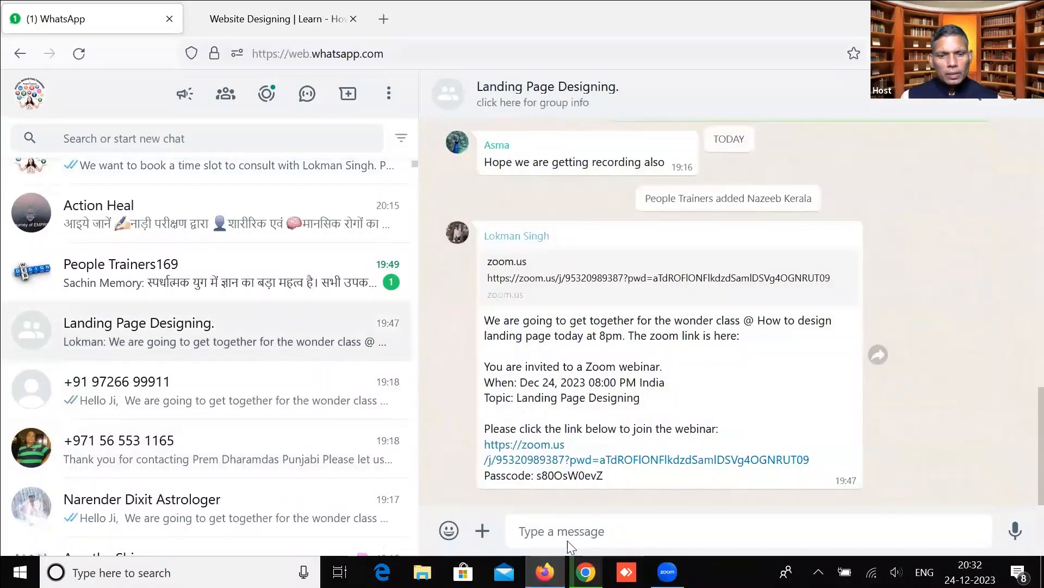
text(https://violet-gazelle-747491.builder-preview.com/)
key(Return)
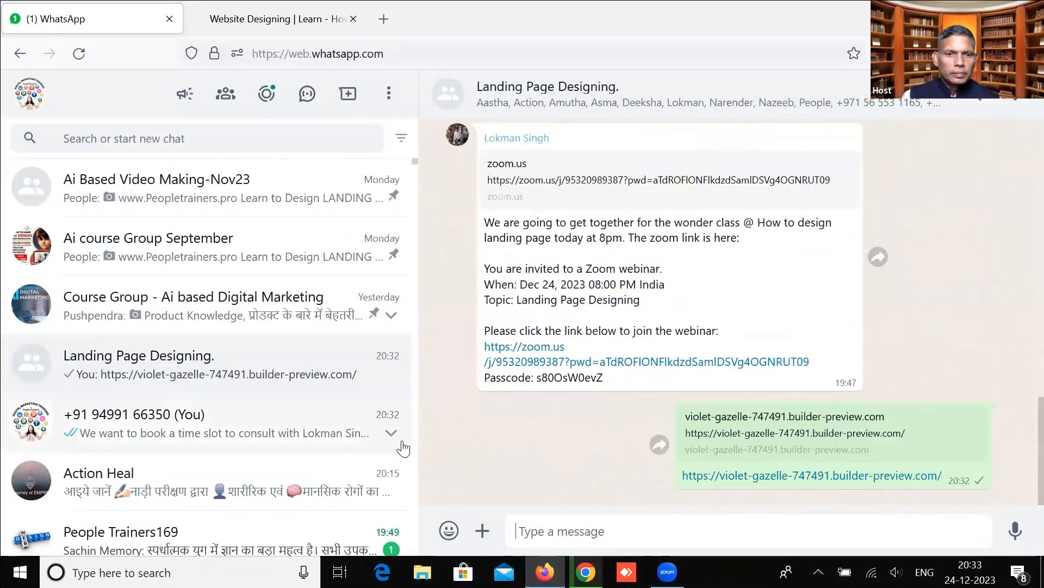
Open the People Trainers169 chat, select its Hindi message, then minimise WhatsApp.
scroll(403, 449, down, 2)
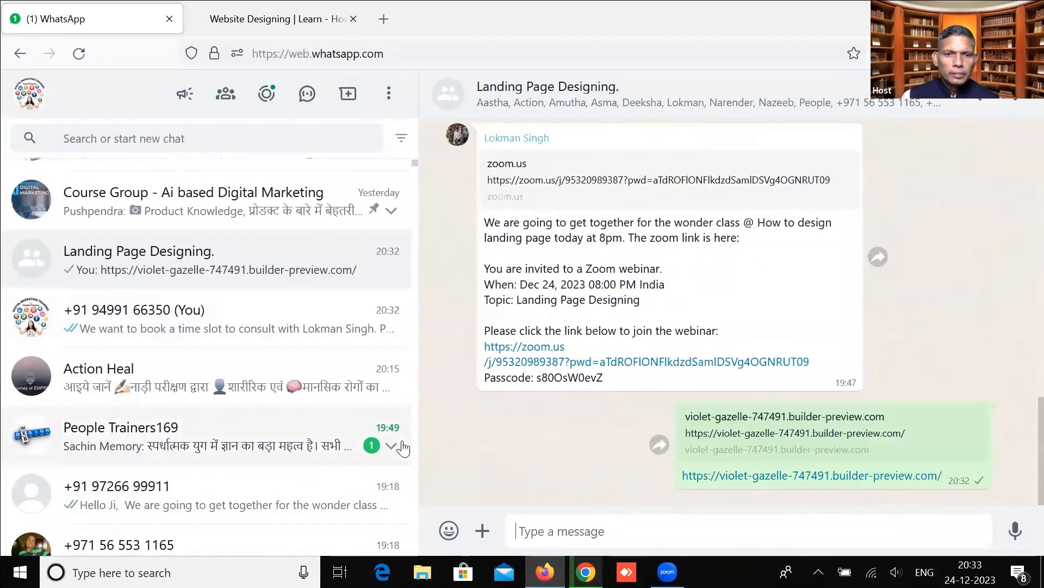
click(350, 445)
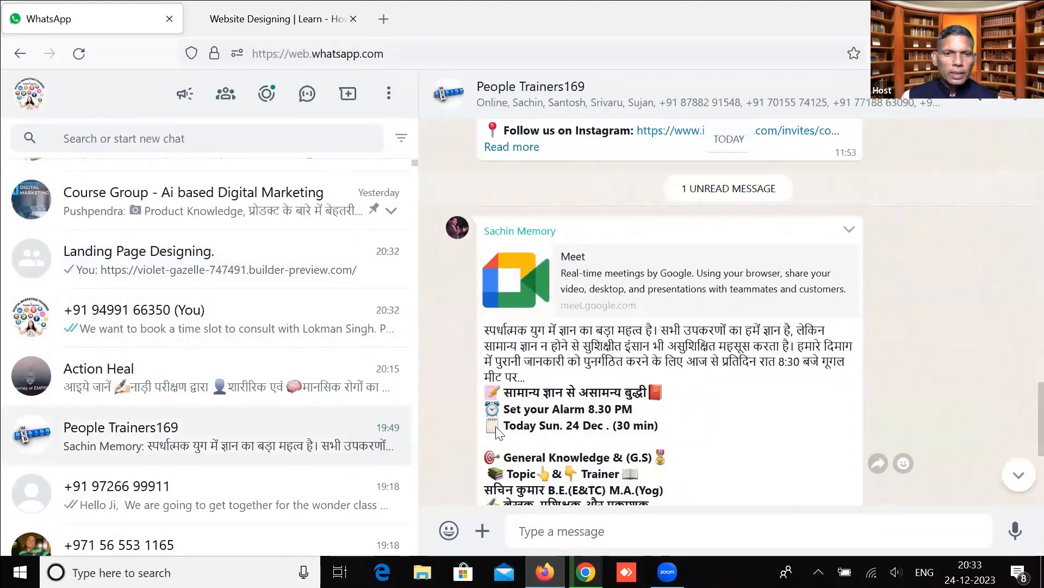
scroll(326, 433, up, 2)
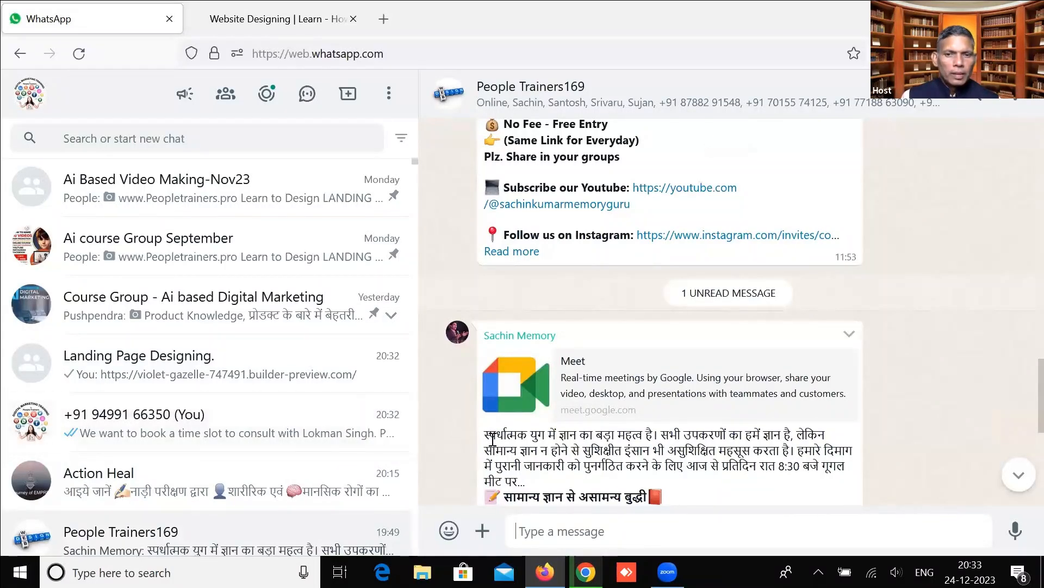
drag(485, 434, 526, 483)
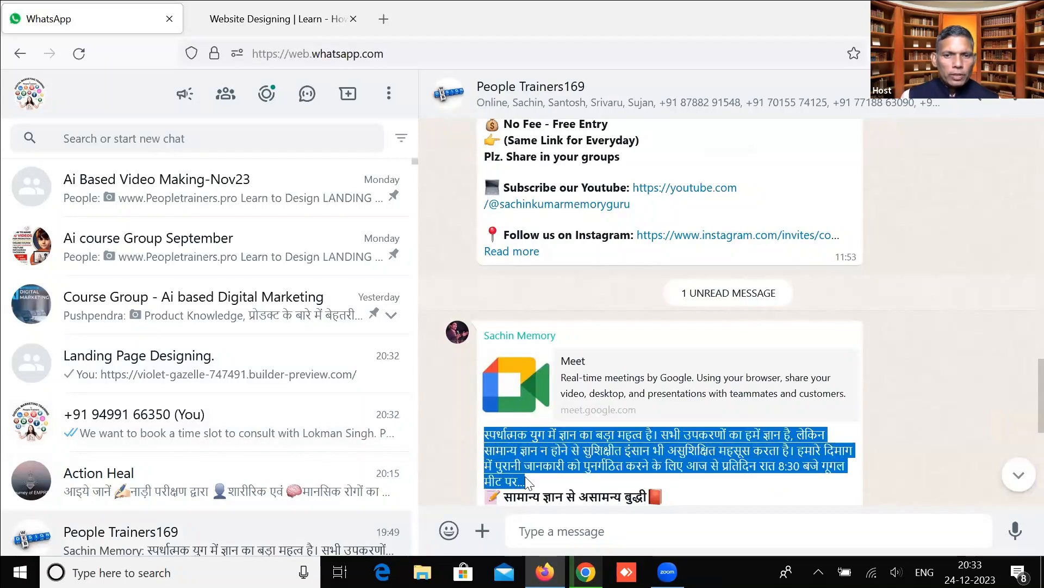
click(516, 452)
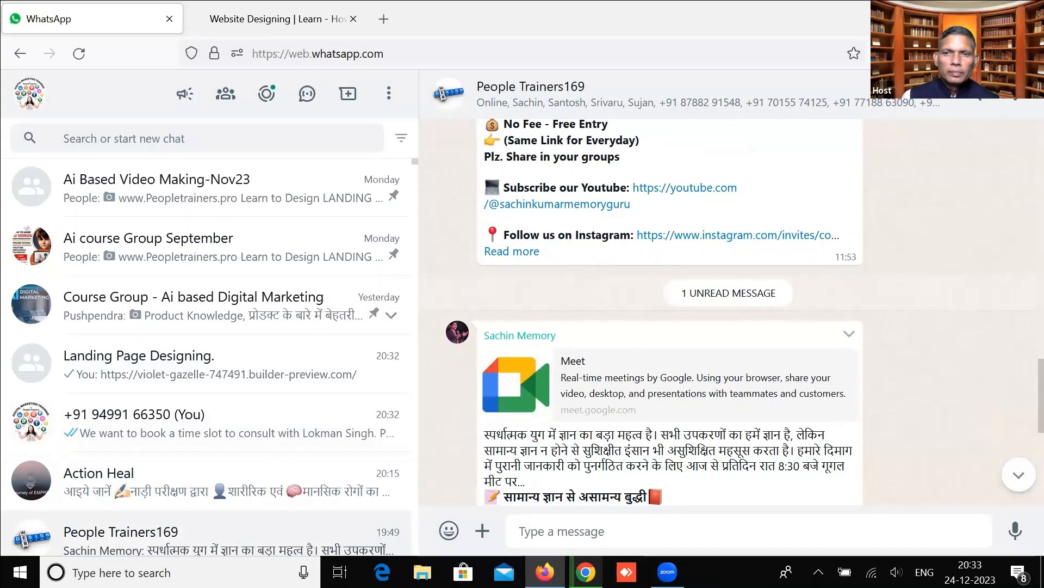
click(951, 17)
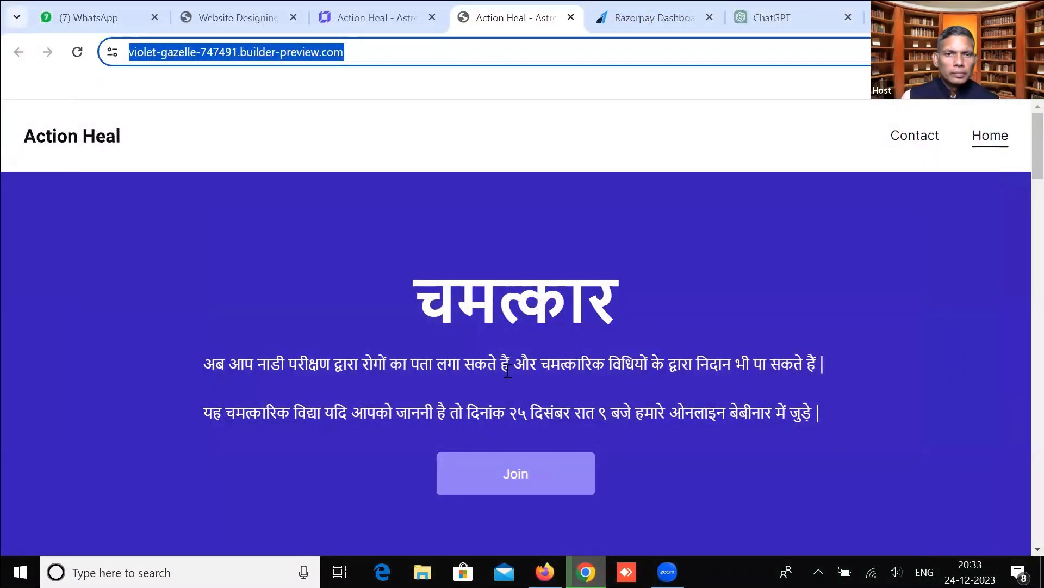
Open the Action Heal chat, select its latest booking-request message, and return to Chrome.
click(545, 571)
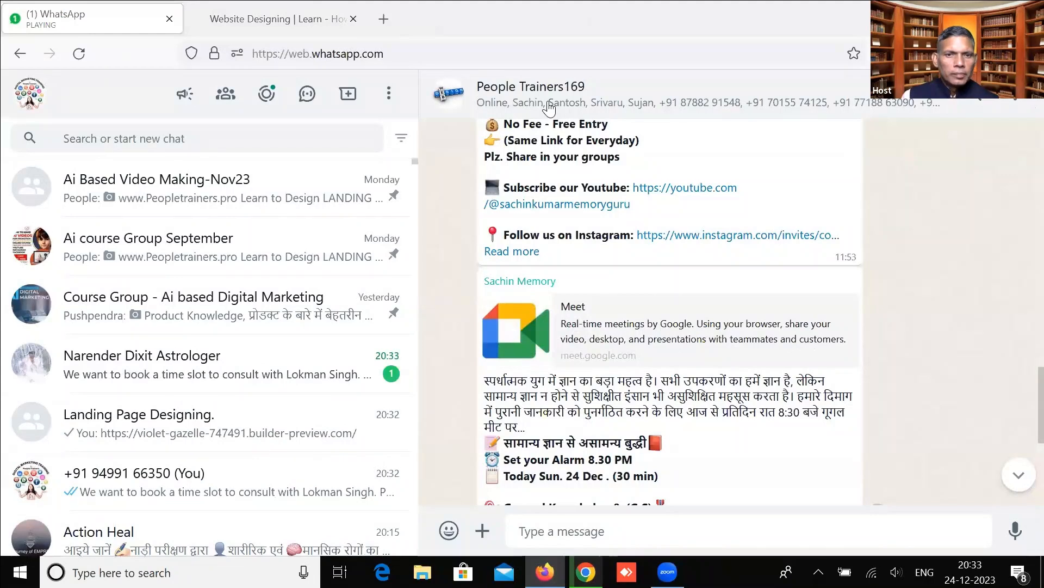
click(262, 366)
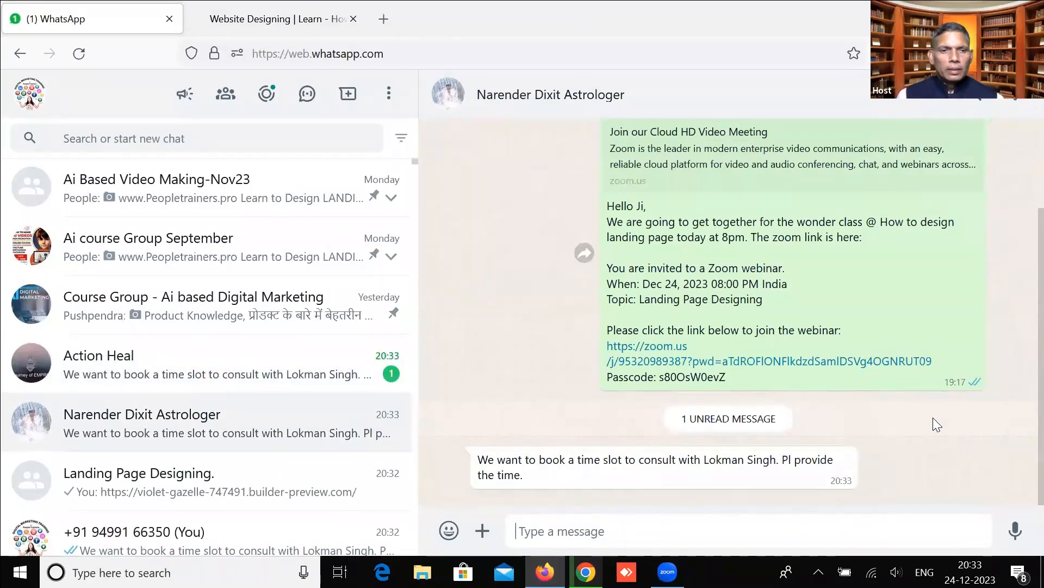
click(299, 374)
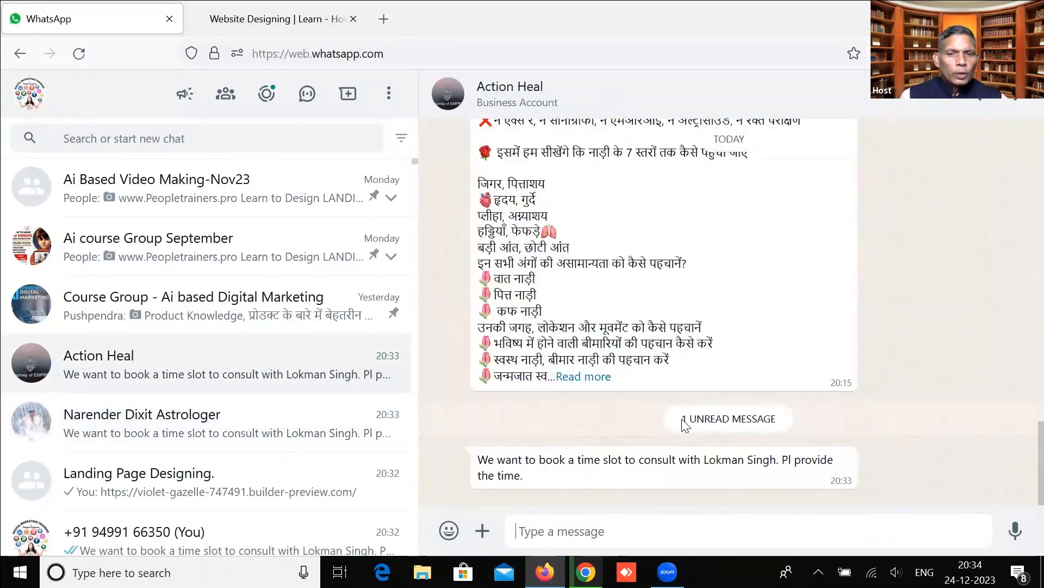
triple_click(479, 458)
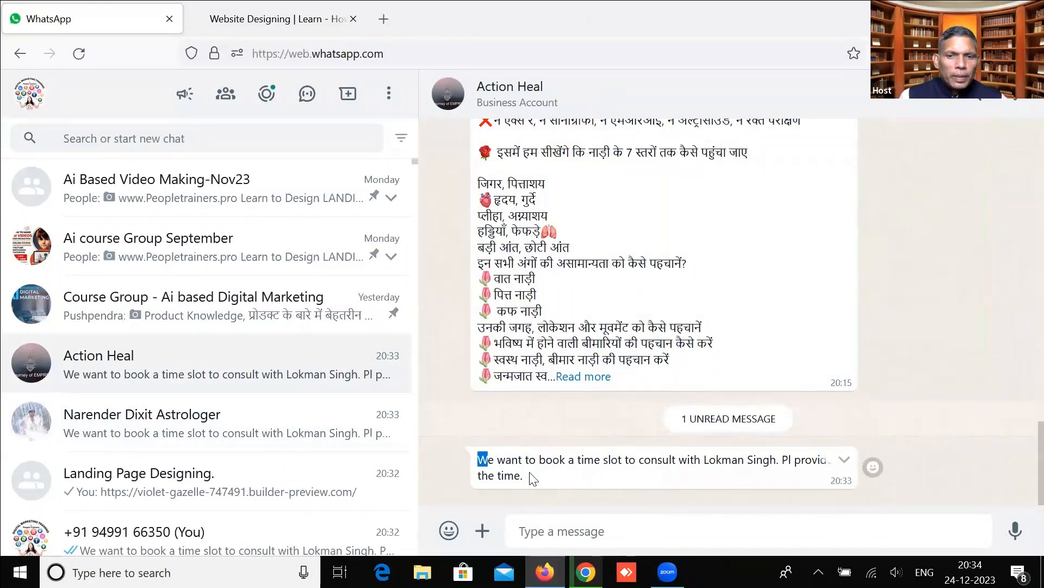
click(482, 459)
drag(482, 458, 534, 476)
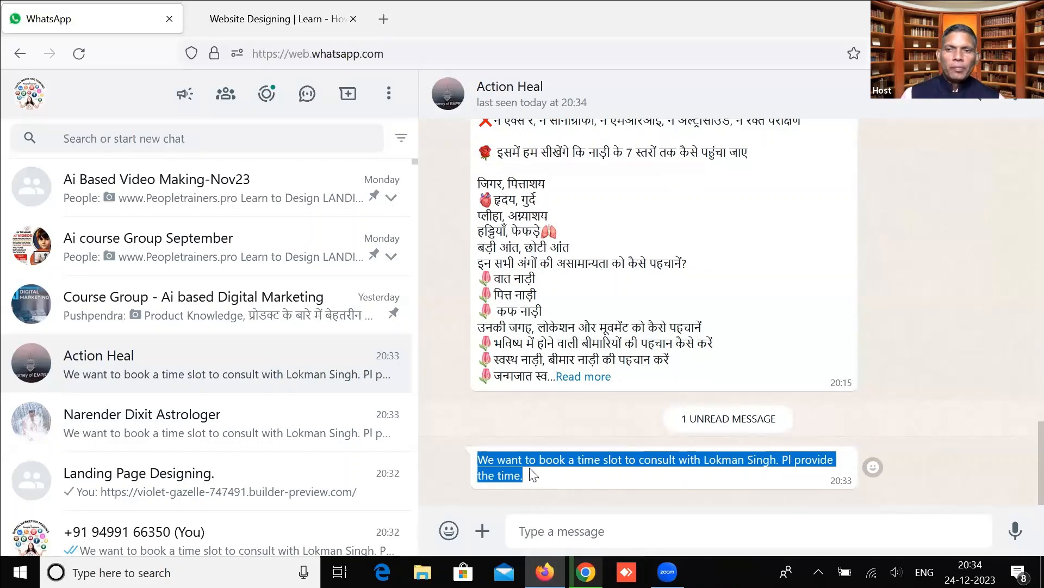
key(alt+Tab)
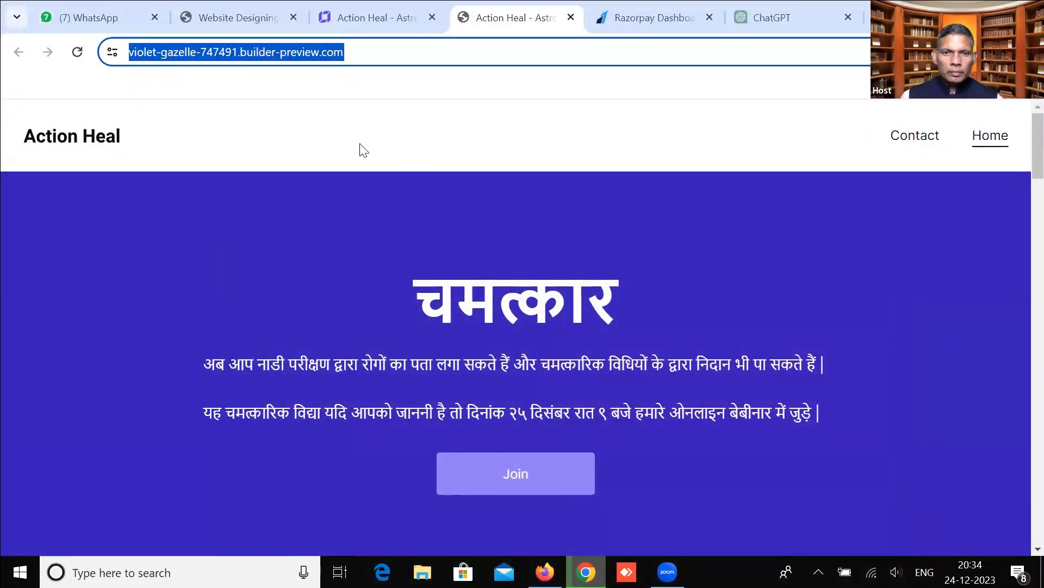
Scroll through the live Action Heal page, then return to the builder and select the Join button.
click(380, 120)
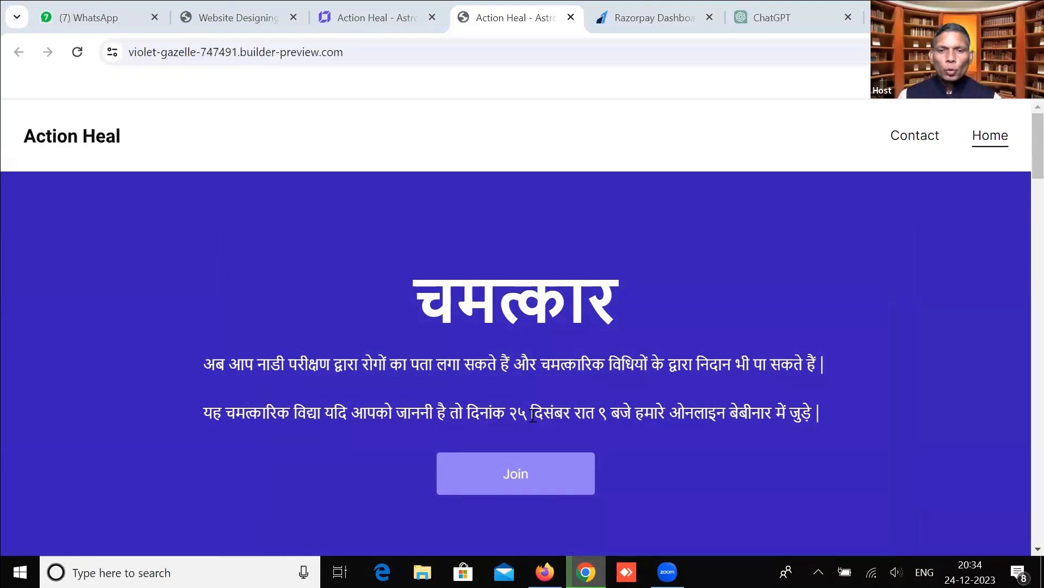
scroll(527, 451, down, 6)
scroll(531, 441, down, 8)
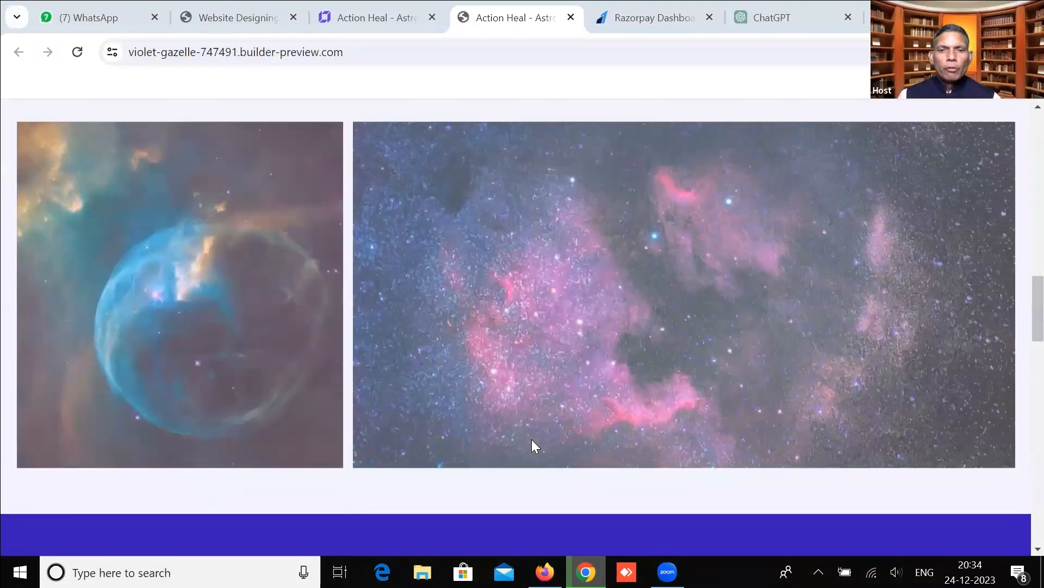
scroll(531, 439, up, 9)
scroll(498, 484, up, 6)
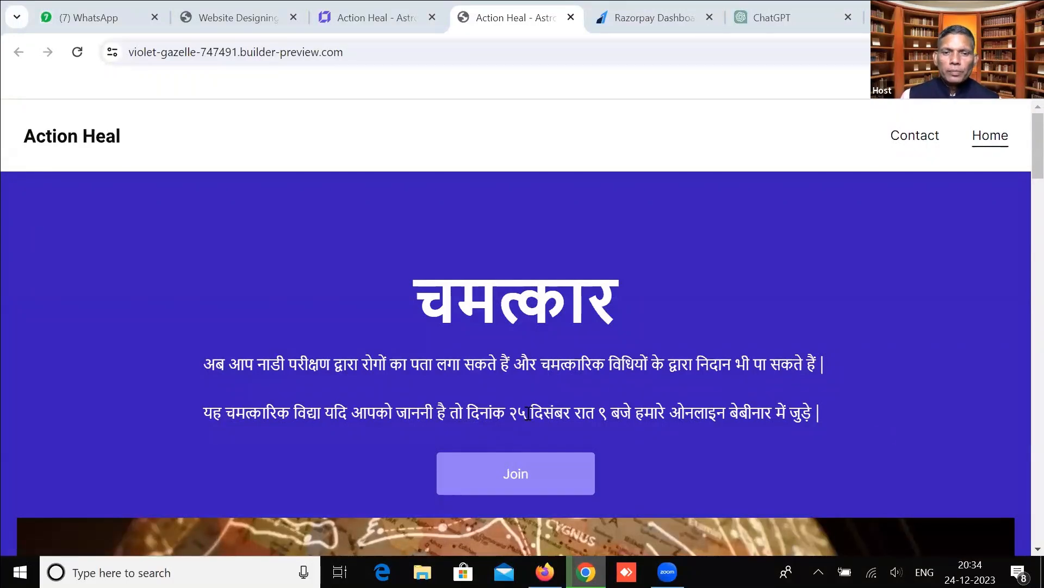
click(393, 8)
click(522, 475)
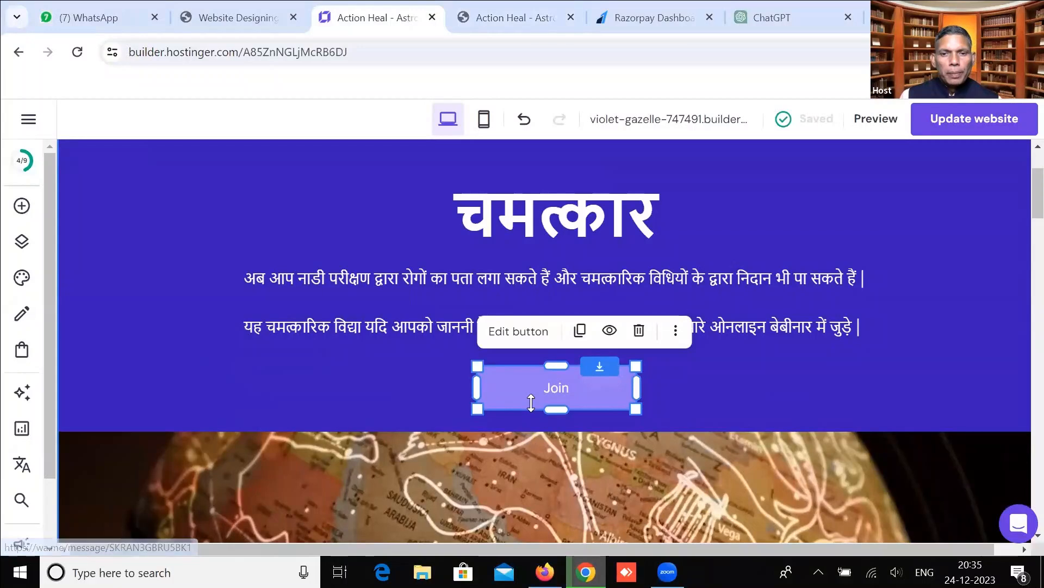
Relabel the hero button 'Register for FREE', check its Style and Animation options, and close settings.
click(539, 332)
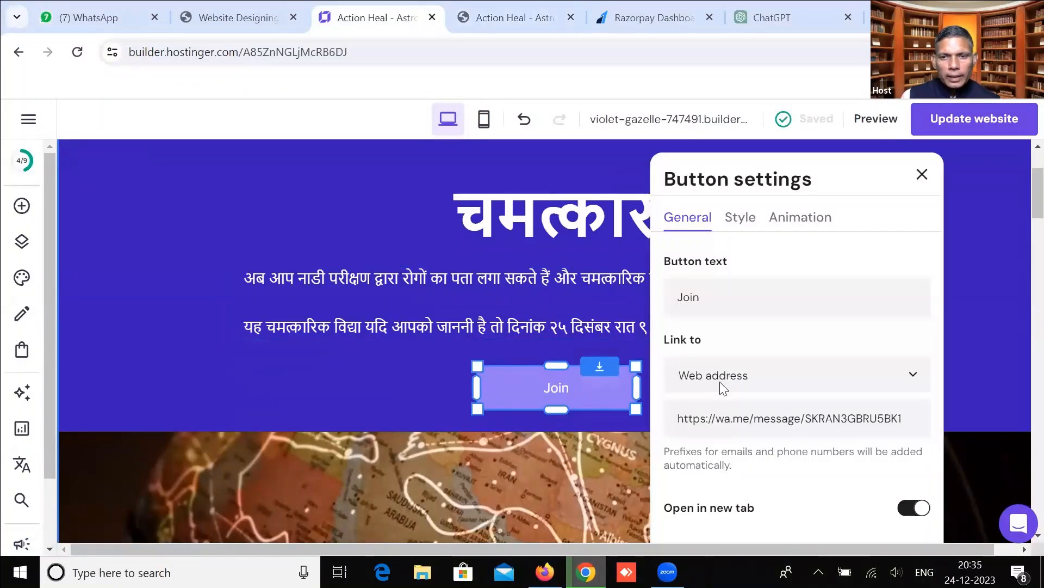
scroll(759, 451, down, 2)
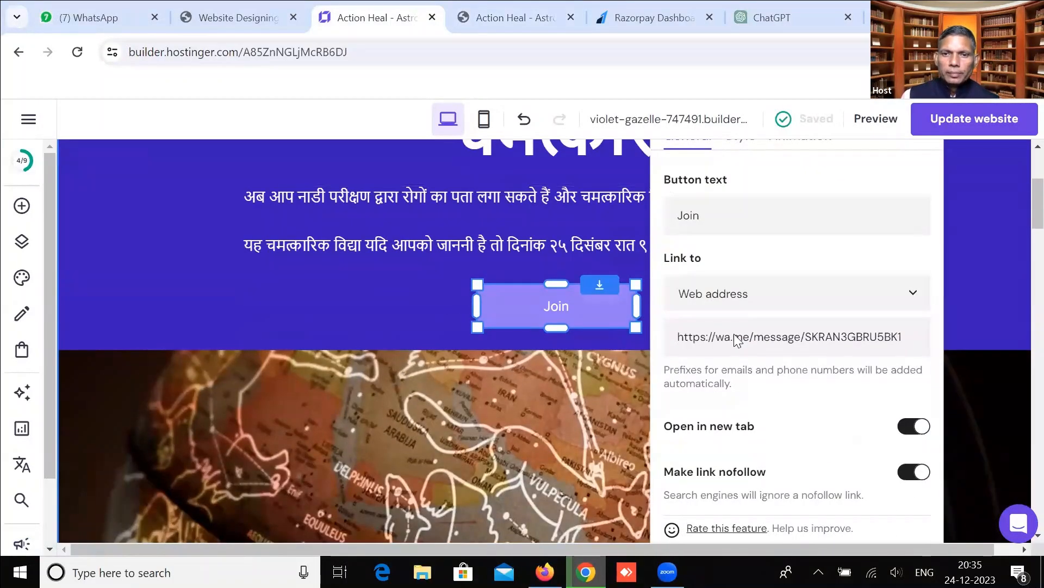
scroll(790, 296, up, 2)
drag(791, 297, 690, 297)
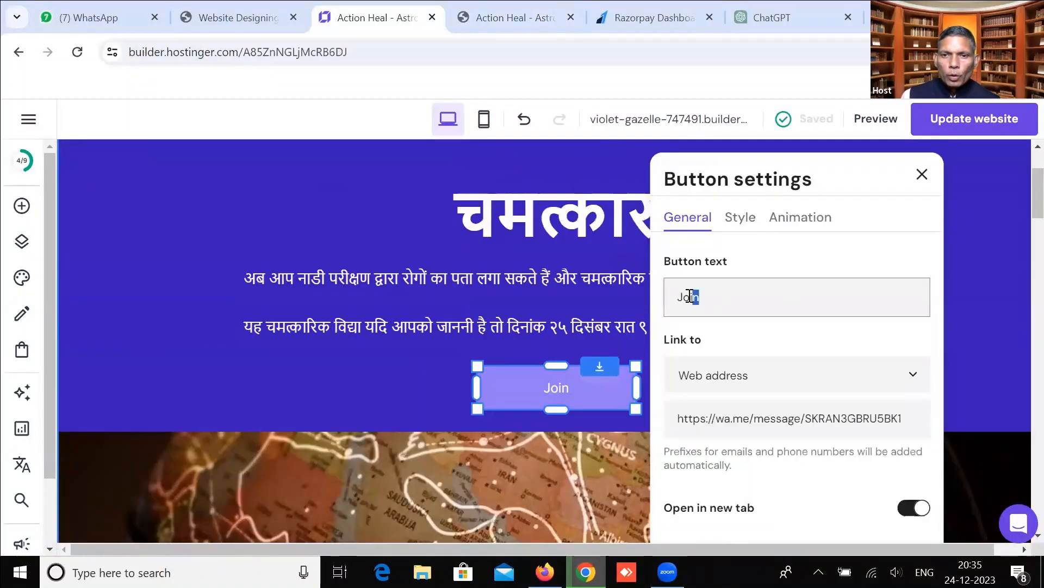
text(Register for)
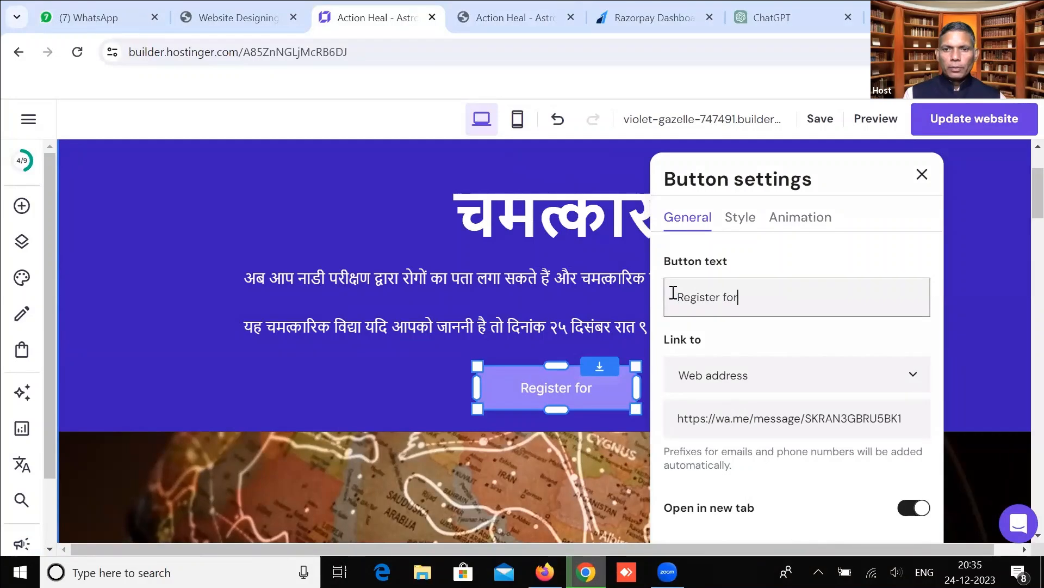
text( FREE)
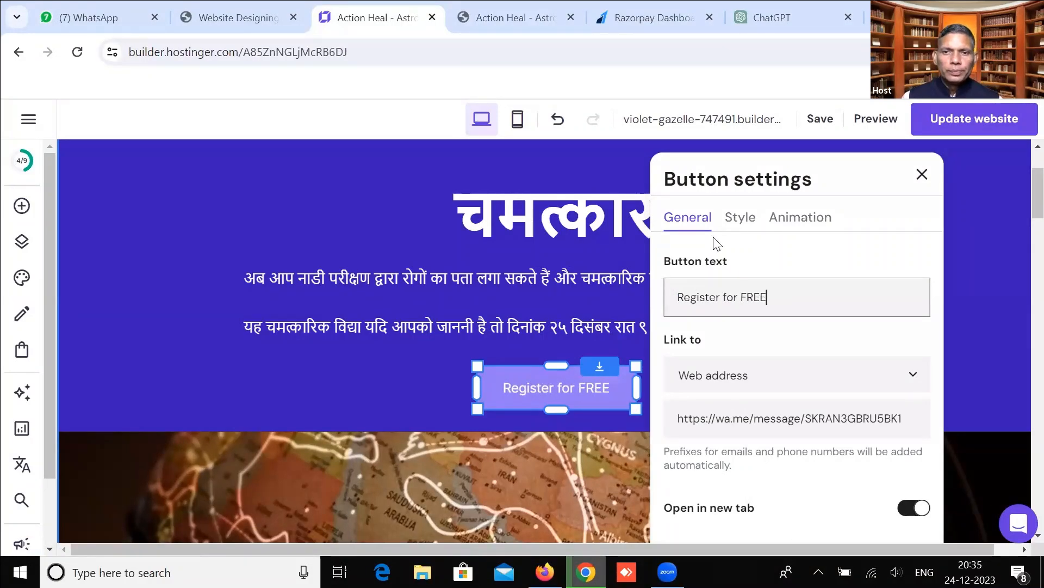
click(738, 218)
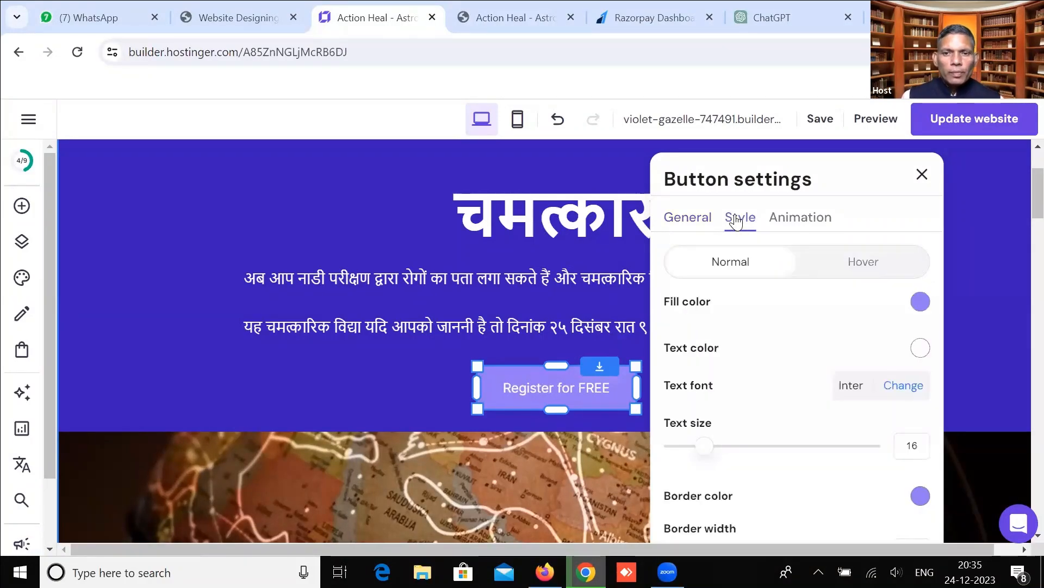
click(808, 223)
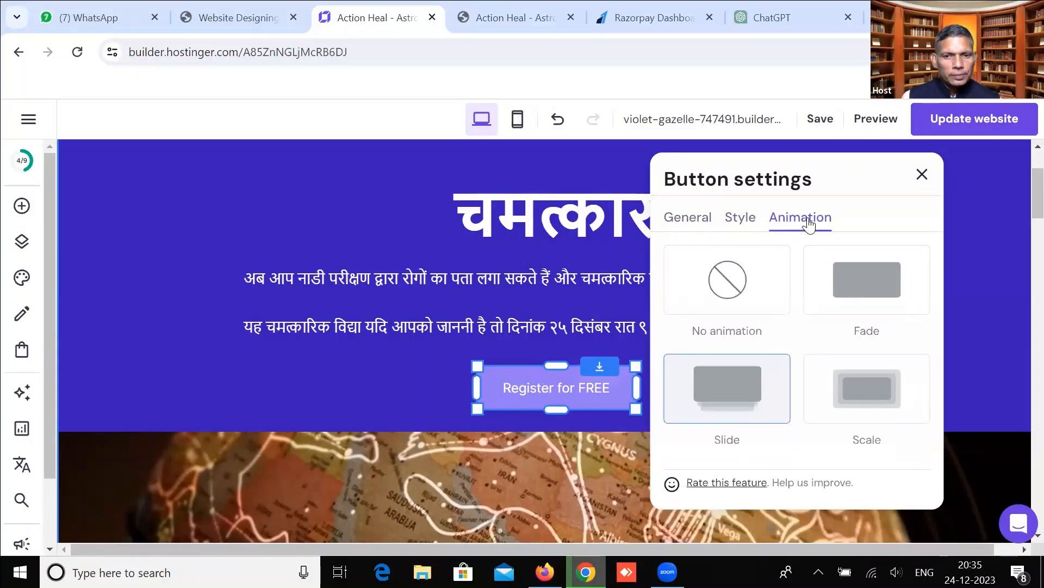
click(922, 175)
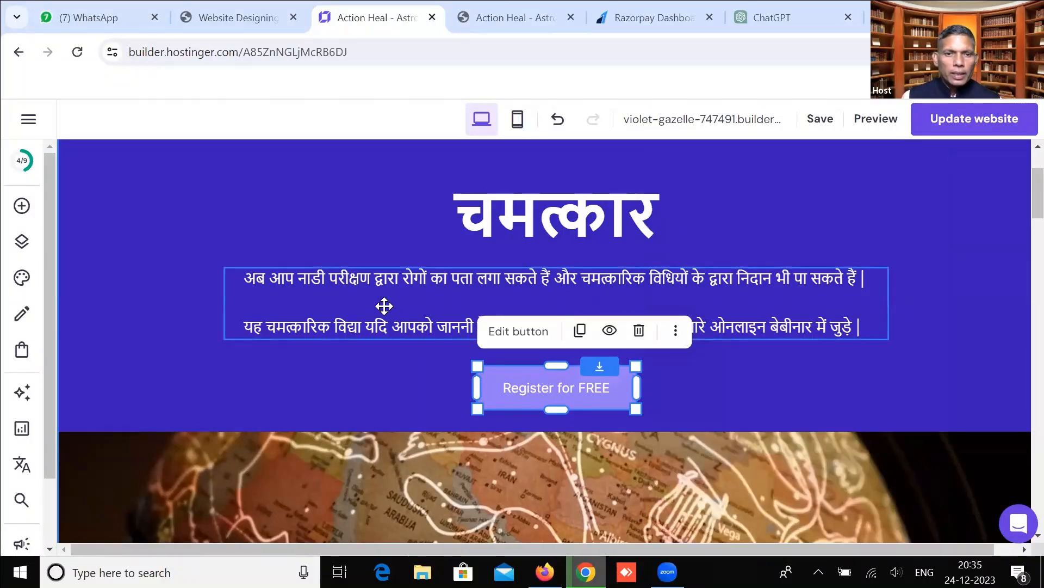
Select the hero's Hindi paragraph block and scroll around the hero section.
click(384, 307)
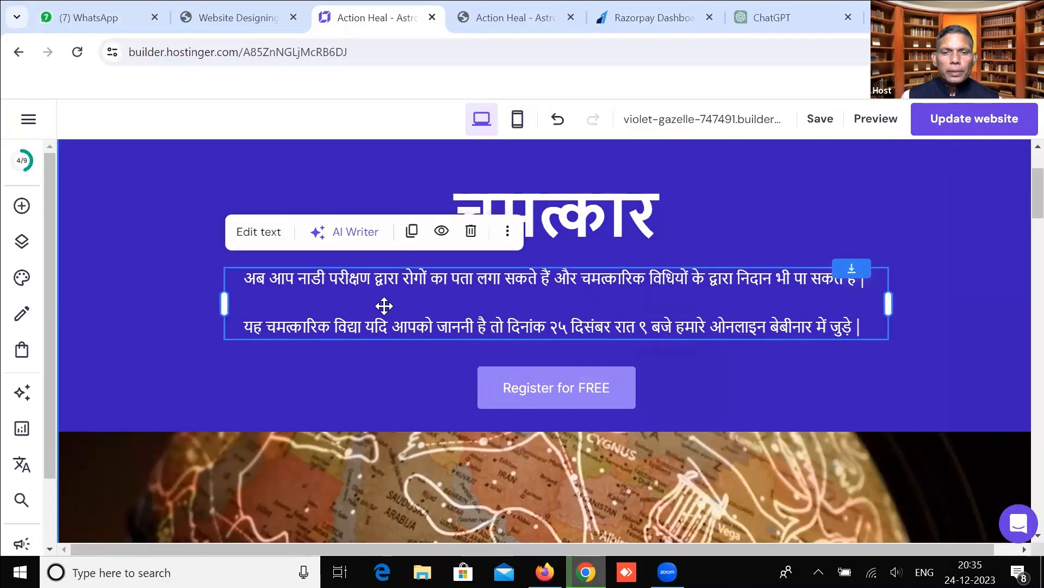
scroll(384, 306, down, 5)
scroll(385, 309, down, 10)
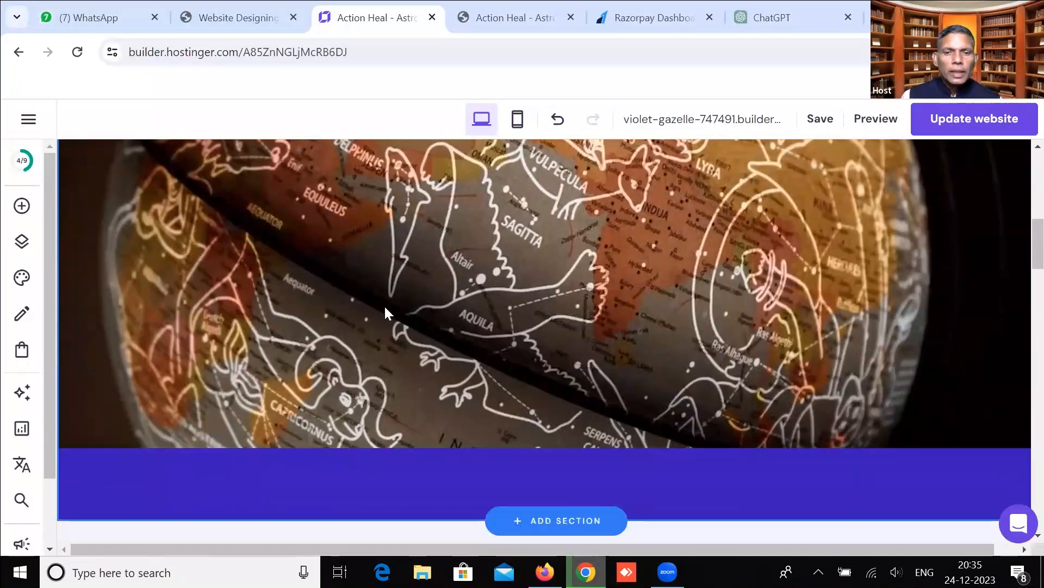
scroll(562, 364, up, 15)
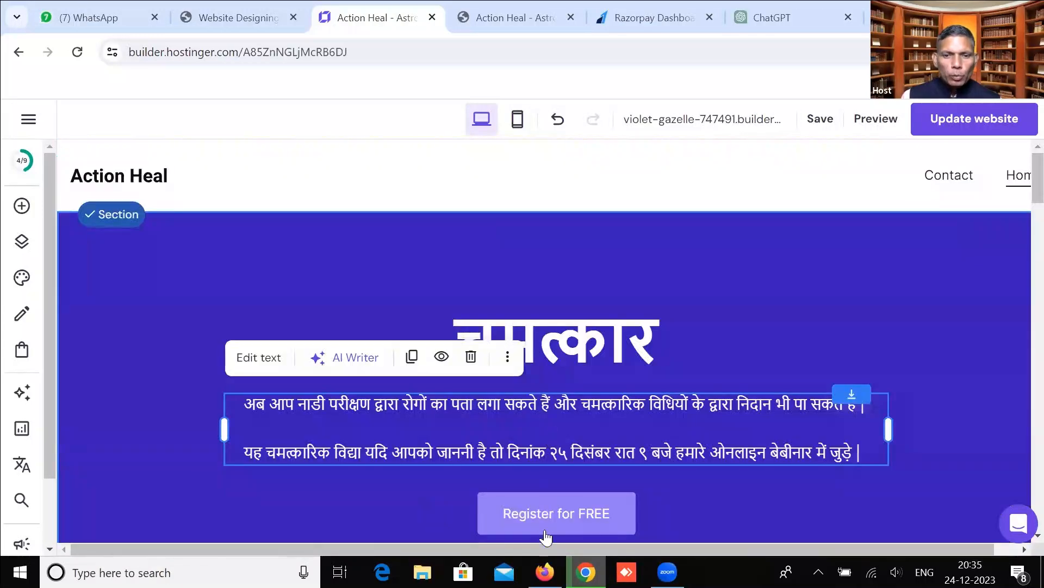
Copy the Action Heal chat's Hindi promo message, then start editing the hero paragraph in the builder.
click(545, 565)
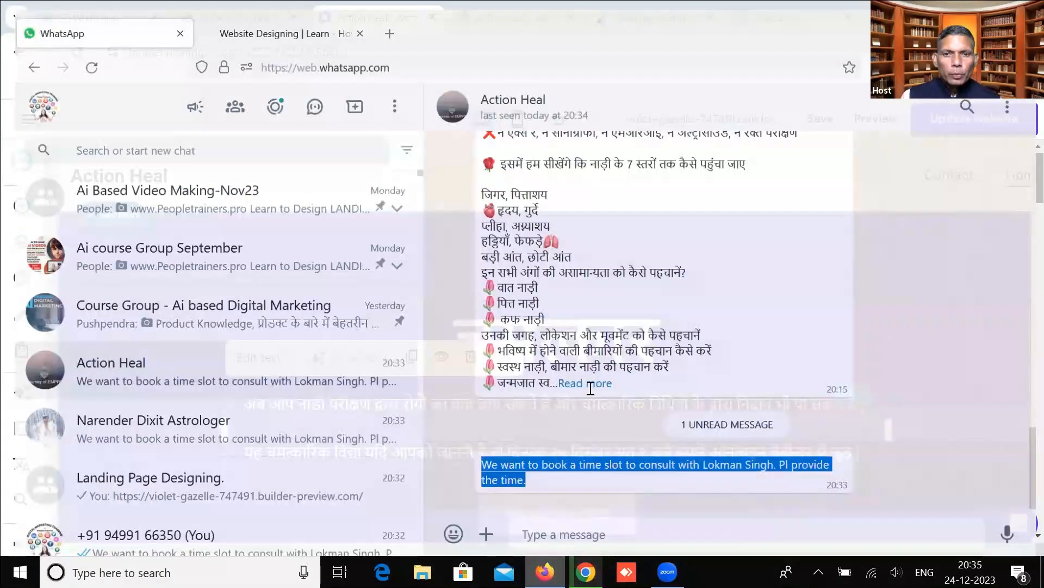
scroll(550, 345, up, 5)
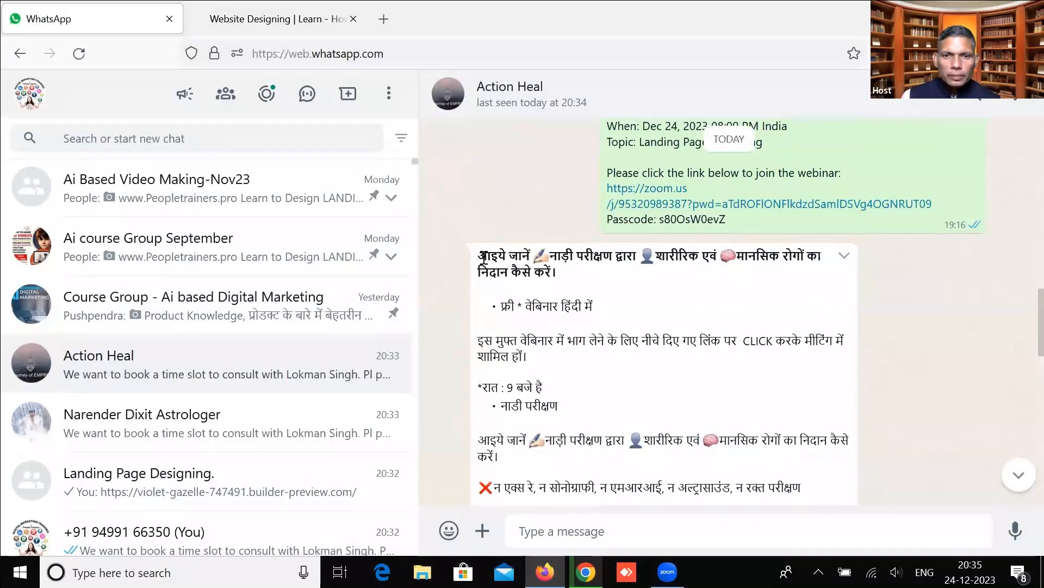
drag(537, 278, 573, 472)
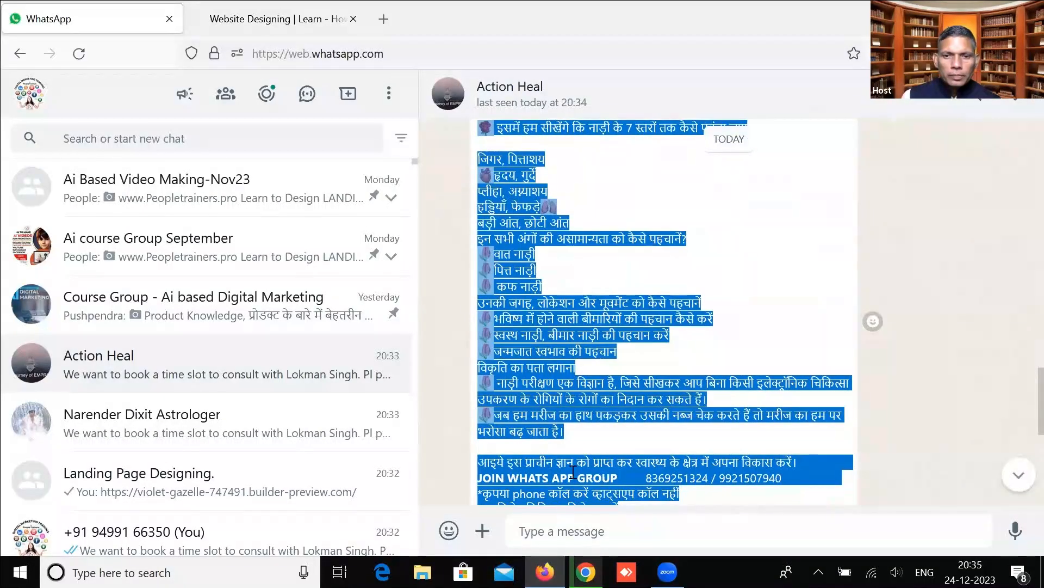
click(586, 442)
triple_click(802, 462)
drag(581, 293, 480, 315)
right_click(480, 317)
click(500, 331)
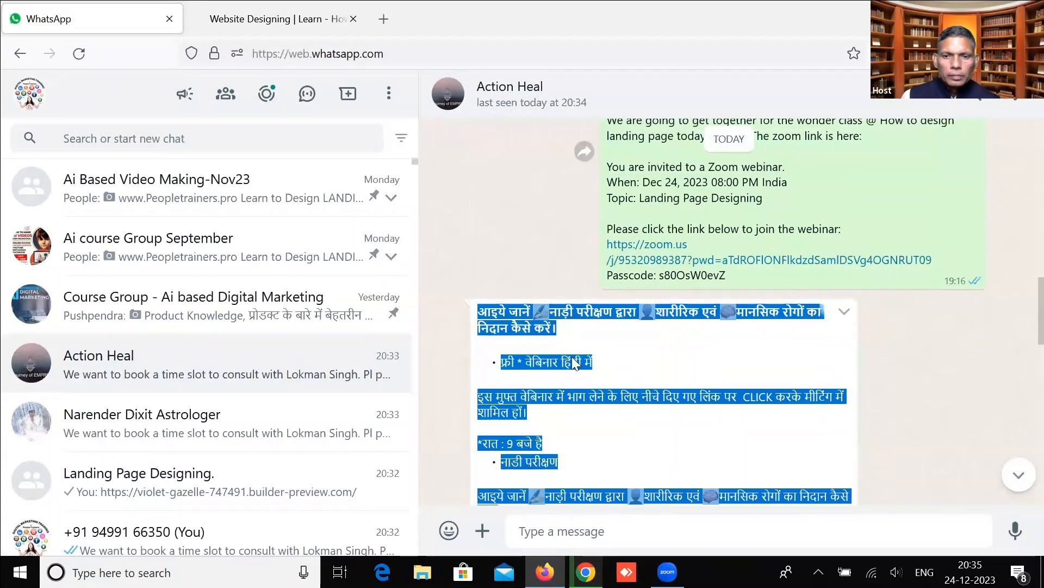
click(581, 567)
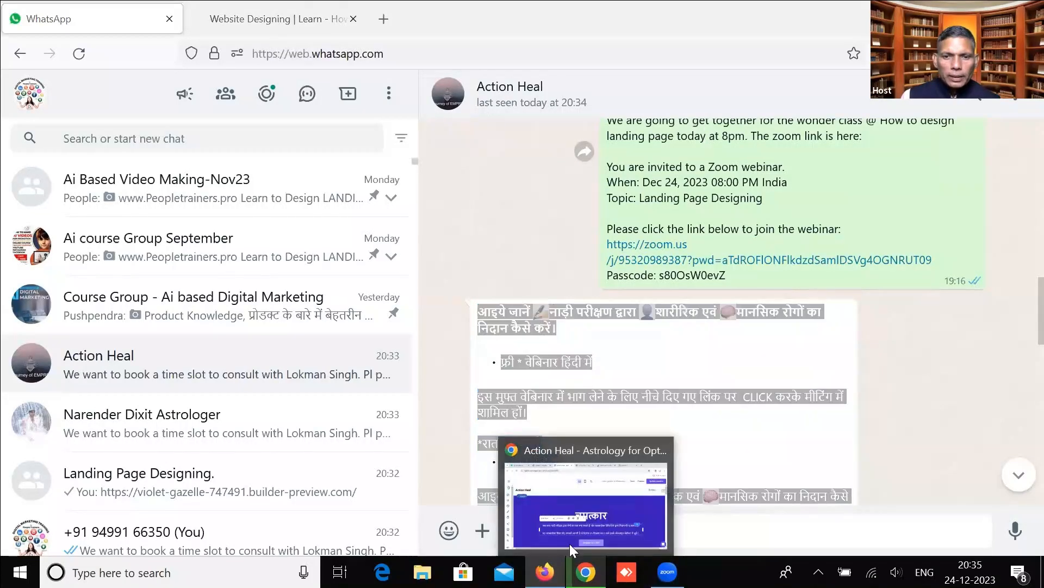
double_click(425, 410)
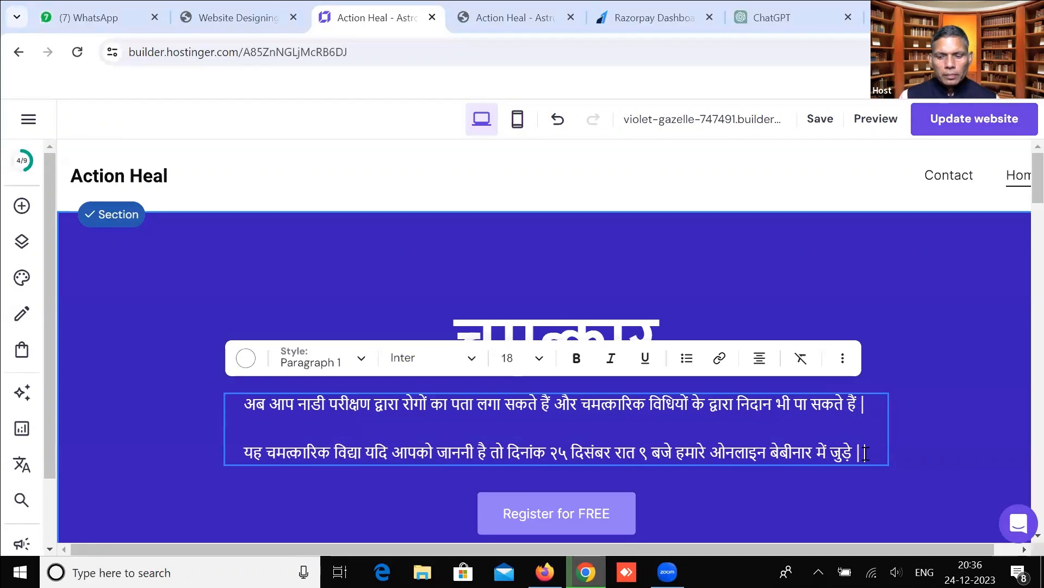
Add blank lines after the second hero sentence and paste the WhatsApp Hindi promo list.
key(Return)
key(Return)
key(Return)
key(Return)
key(ctrl+v)
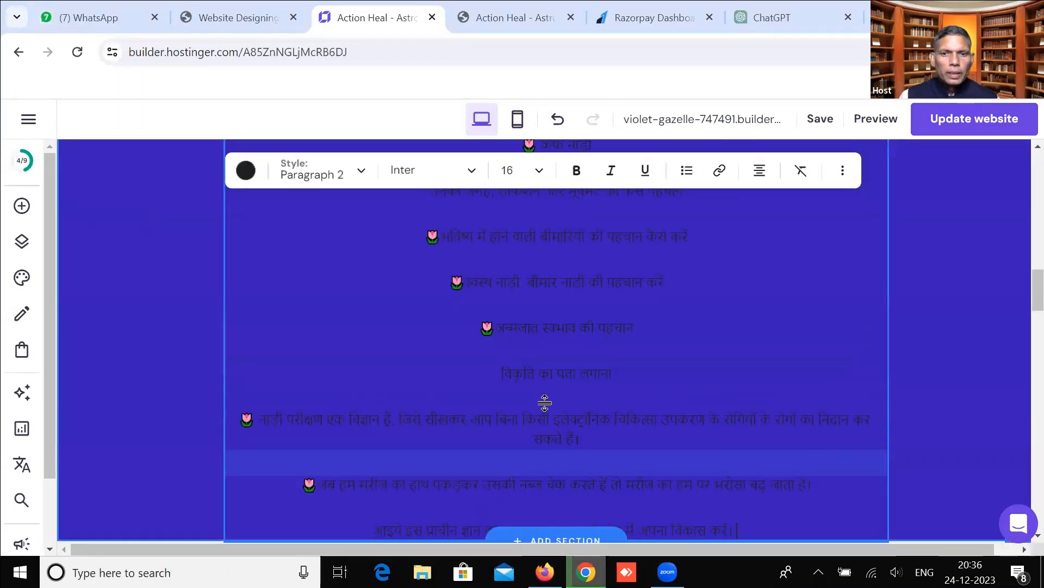
scroll(479, 329, up, 5)
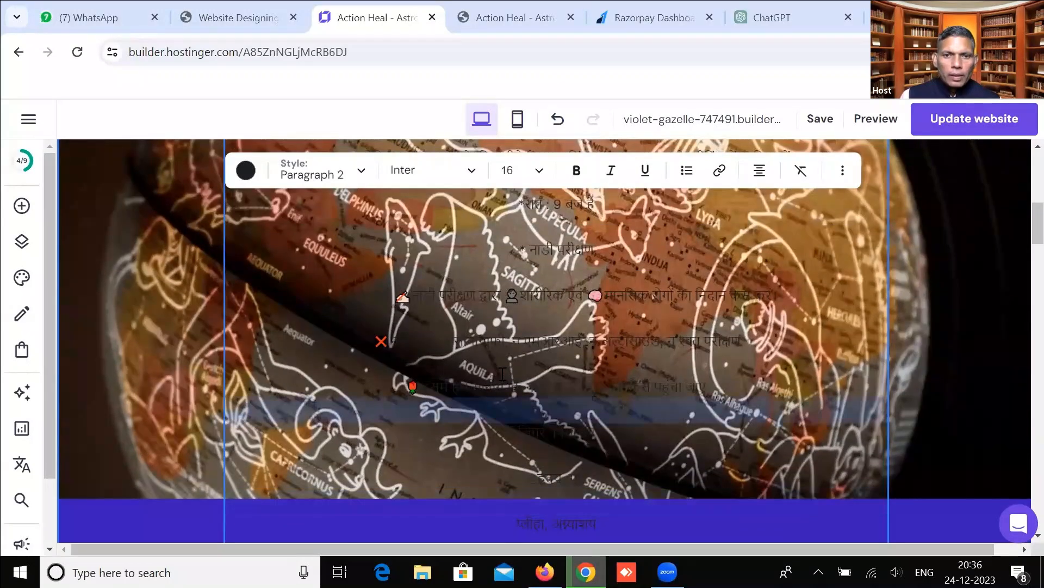
scroll(503, 373, up, 3)
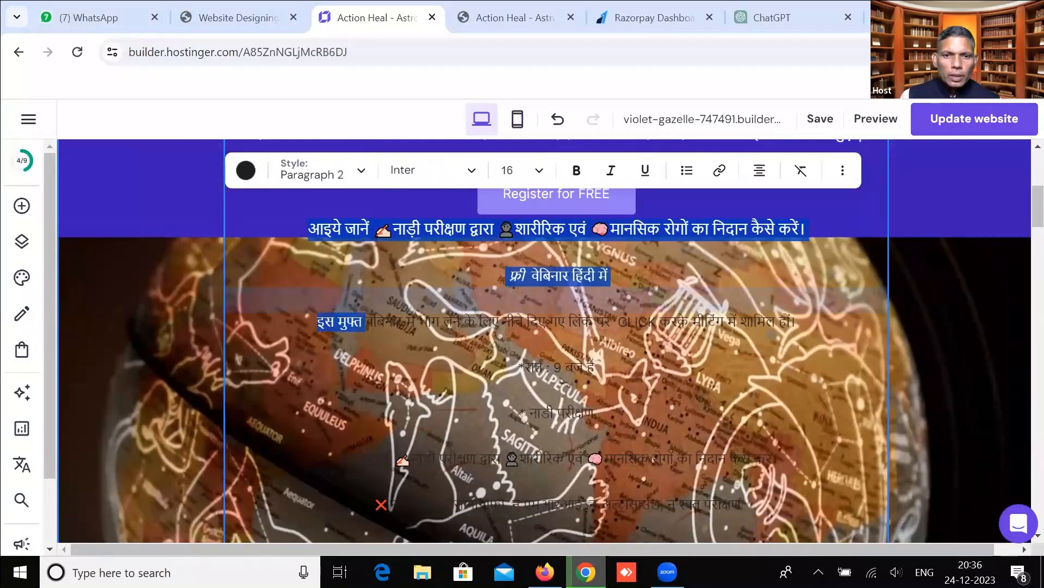
scroll(896, 243, down, 10)
scroll(593, 262, down, 7)
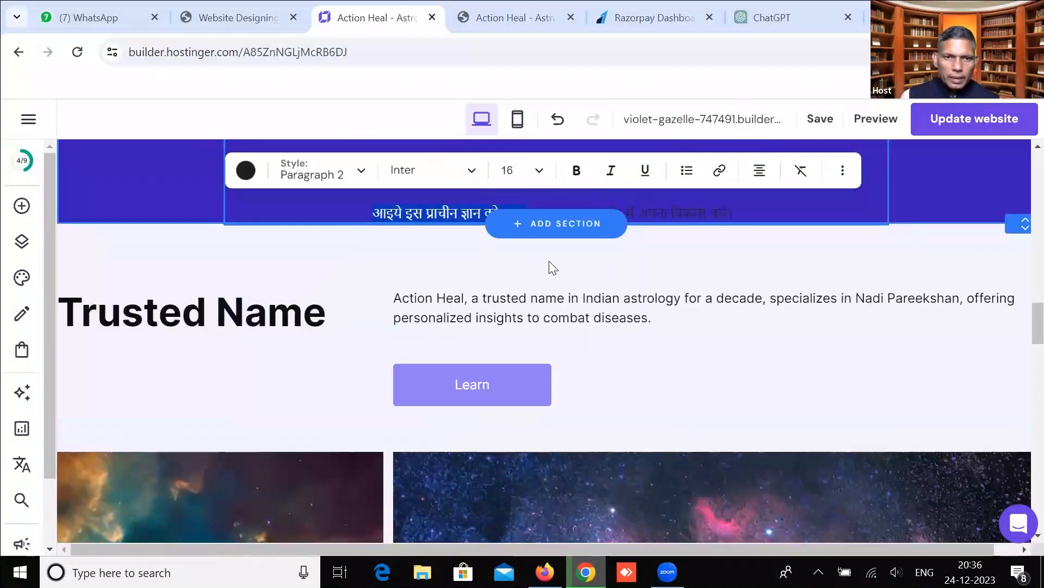
Recolour the pasted Hindi promo text white.
click(246, 172)
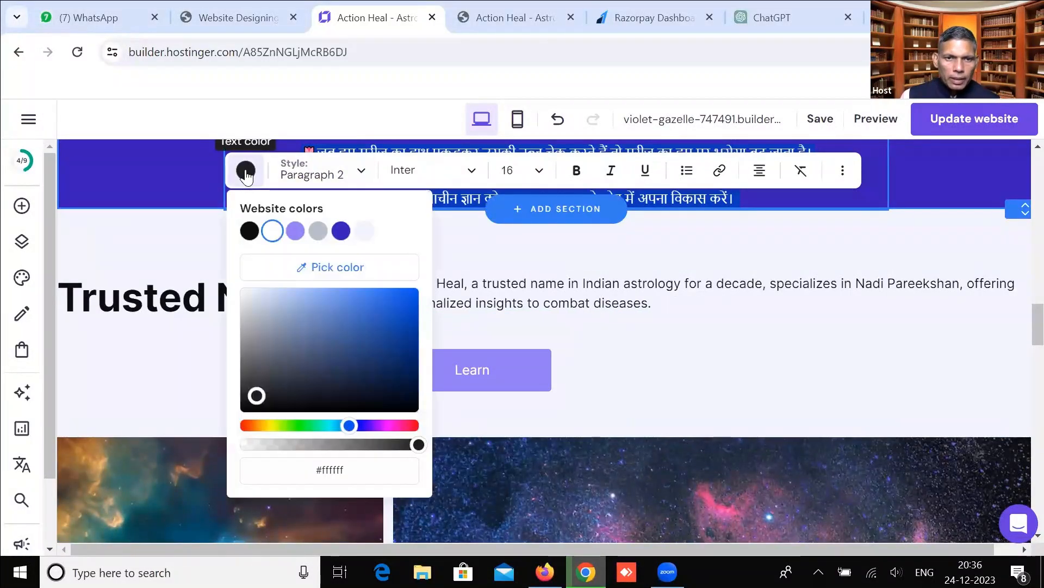
click(272, 231)
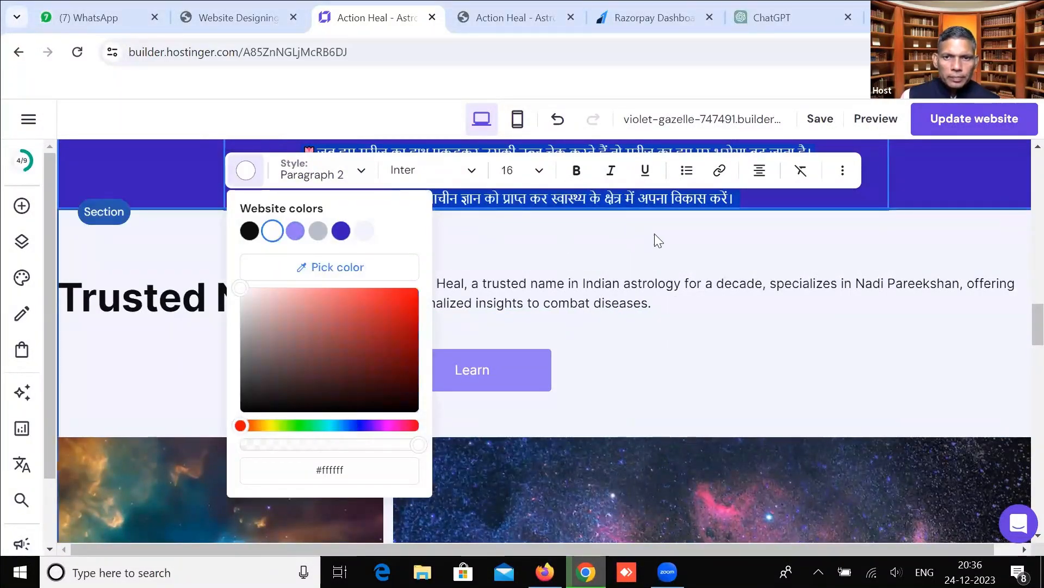
click(708, 263)
scroll(707, 260, up, 15)
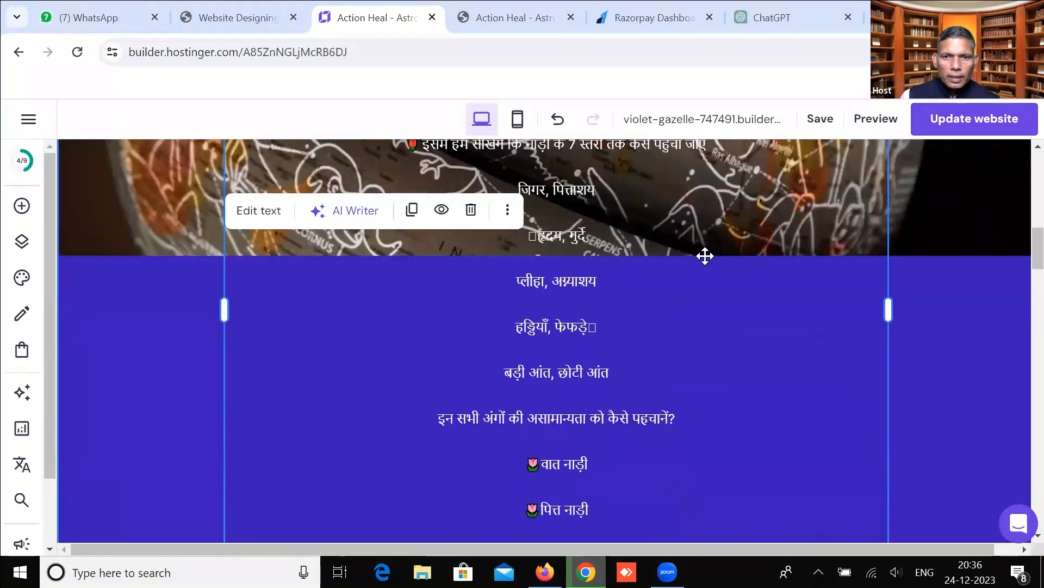
Drag the globe image down in stages until the whole white Hindi list shows on blue.
scroll(703, 273, up, 5)
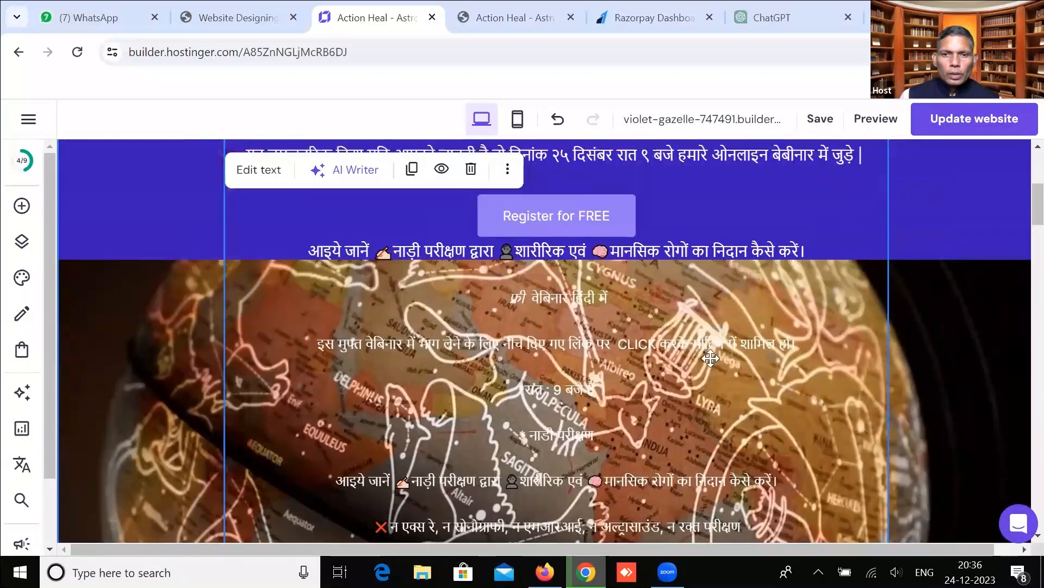
scroll(932, 381, up, 3)
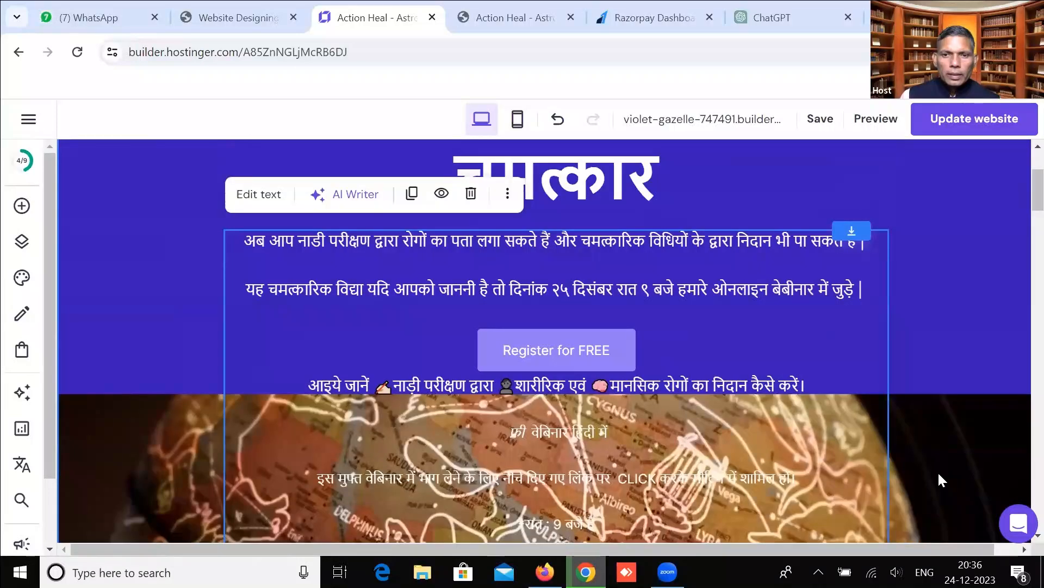
scroll(938, 471, down, 1)
drag(937, 317, 939, 445)
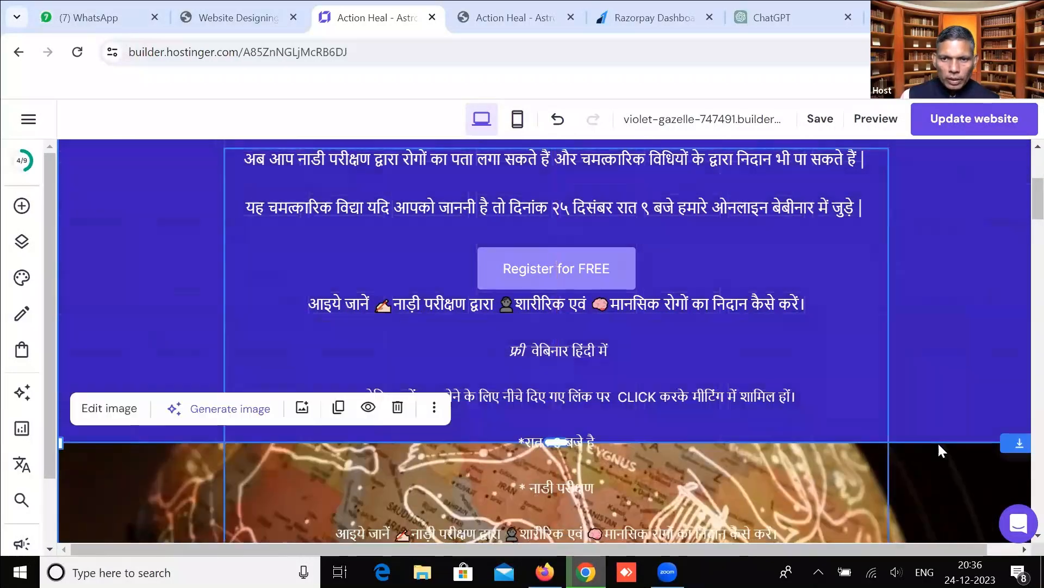
scroll(836, 293, down, 4)
drag(918, 210, 923, 425)
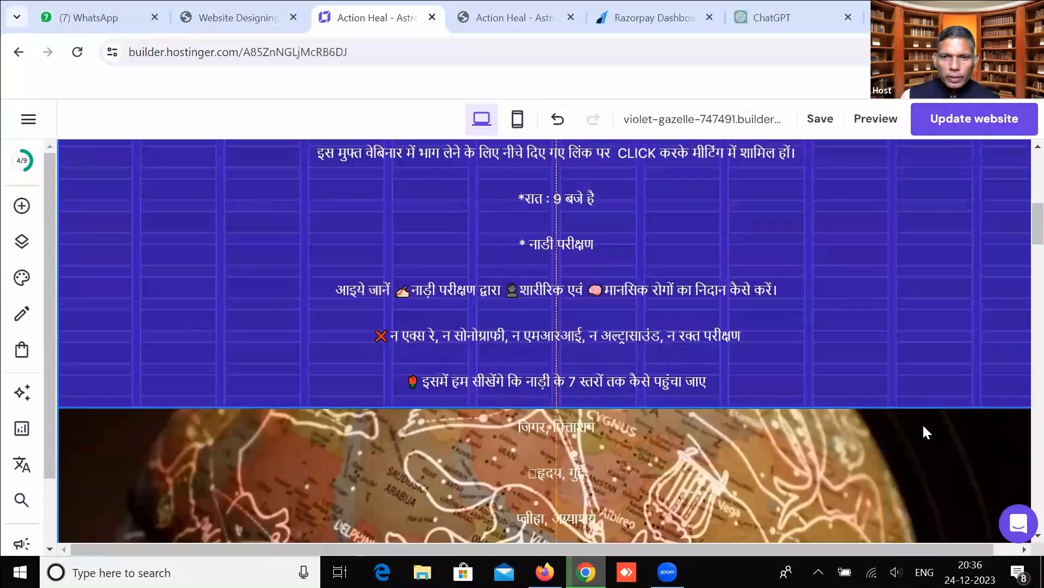
scroll(837, 280, down, 4)
drag(938, 219, 941, 478)
scroll(925, 282, down, 3)
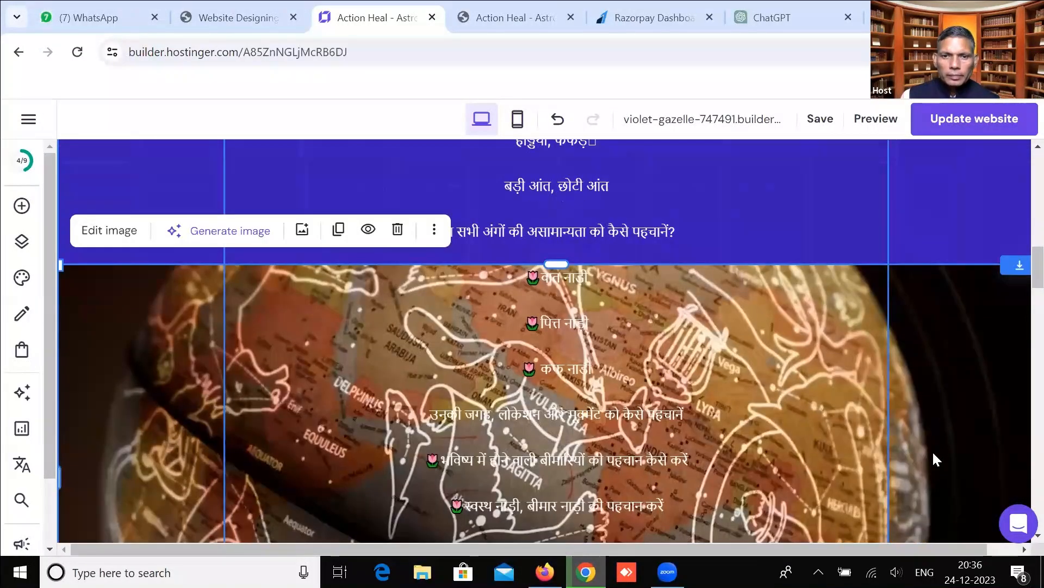
scroll(919, 295, down, 1)
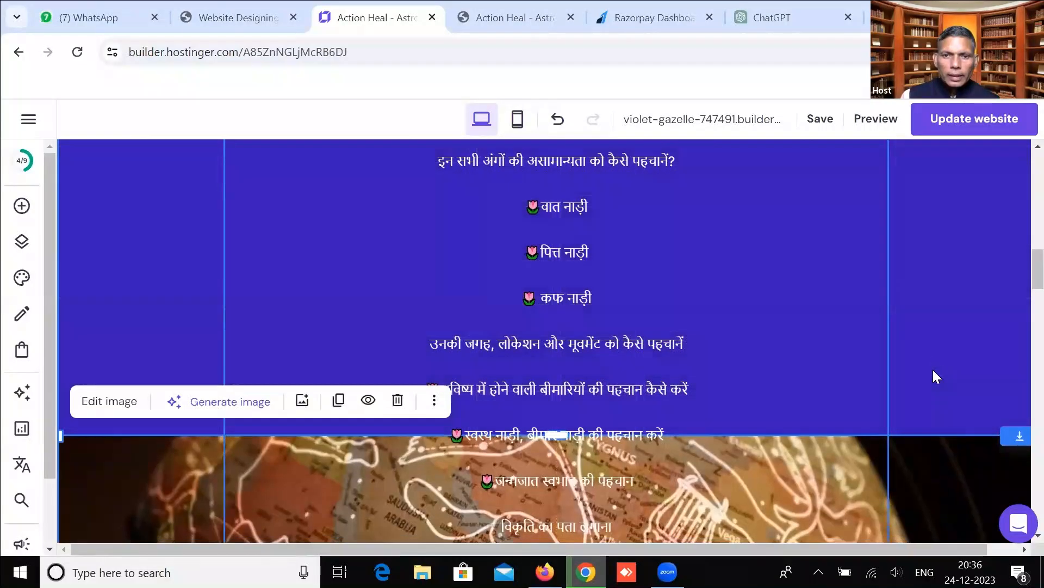
scroll(933, 320, down, 4)
scroll(932, 331, down, 2)
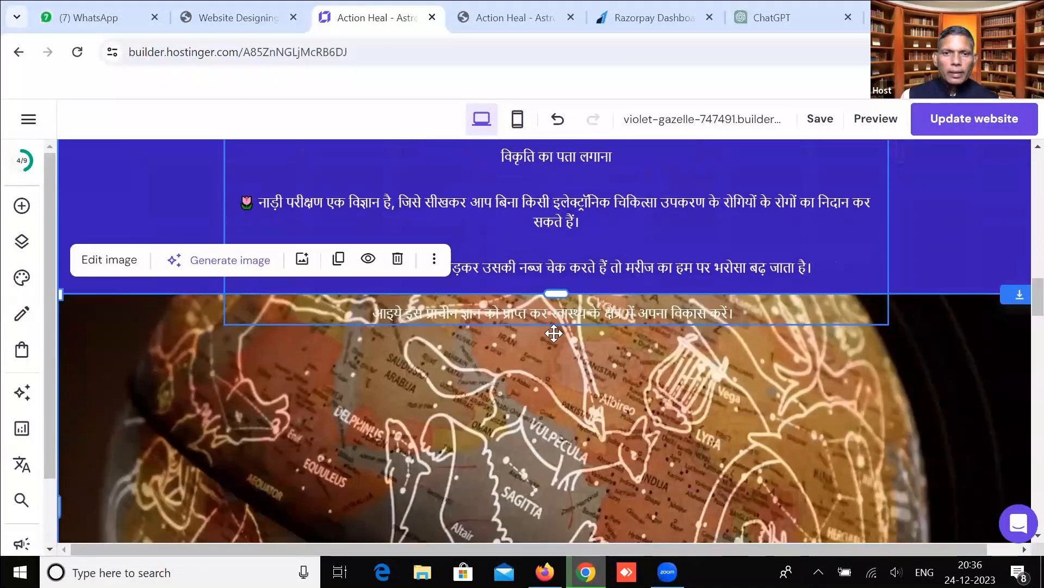
scroll(551, 332, down, 1)
scroll(551, 332, up, 12)
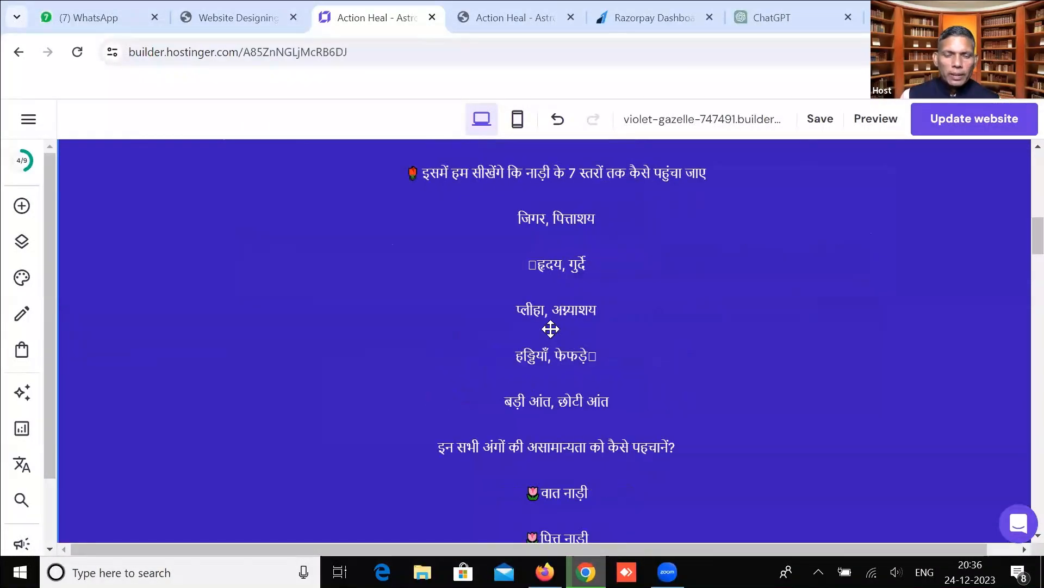
scroll(551, 325, up, 6)
scroll(555, 332, down, 3)
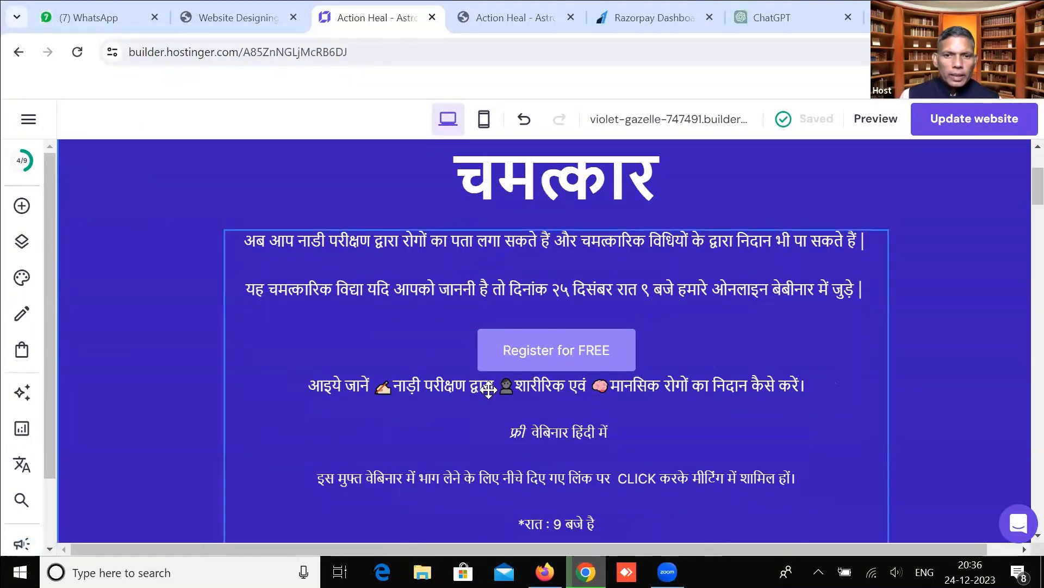
Reposition the Register for FREE button and duplicate it.
click(546, 338)
drag(546, 338, 525, 479)
click(580, 283)
Drag the copied Register for FREE button below the final Hindi promo line.
scroll(525, 482, down, 4)
drag(525, 245, 555, 301)
scroll(555, 301, down, 4)
drag(560, 201, 543, 467)
scroll(543, 468, down, 3)
drag(543, 231, 553, 406)
scroll(553, 406, down, 5)
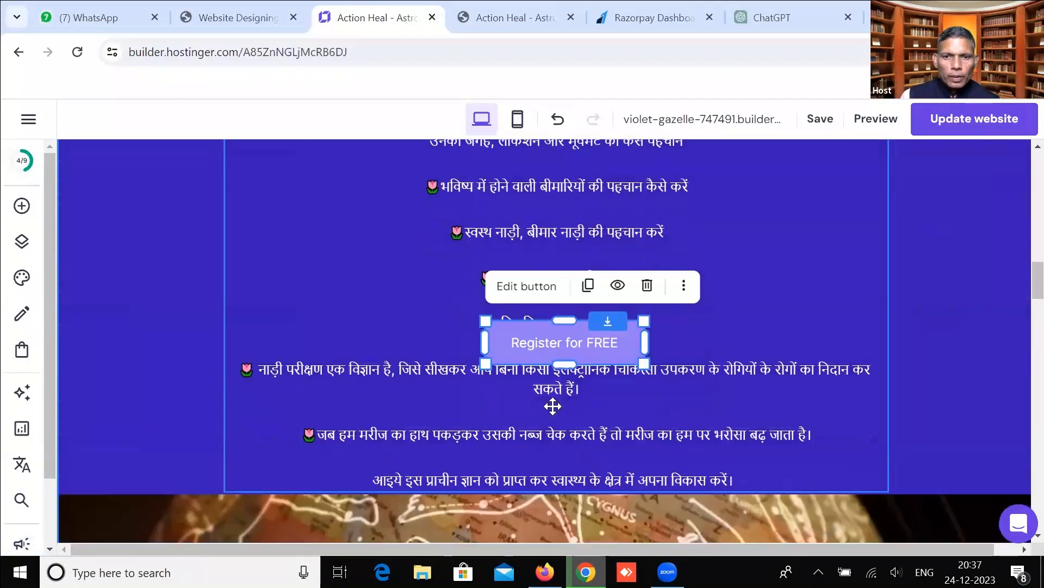
drag(550, 248, 555, 379)
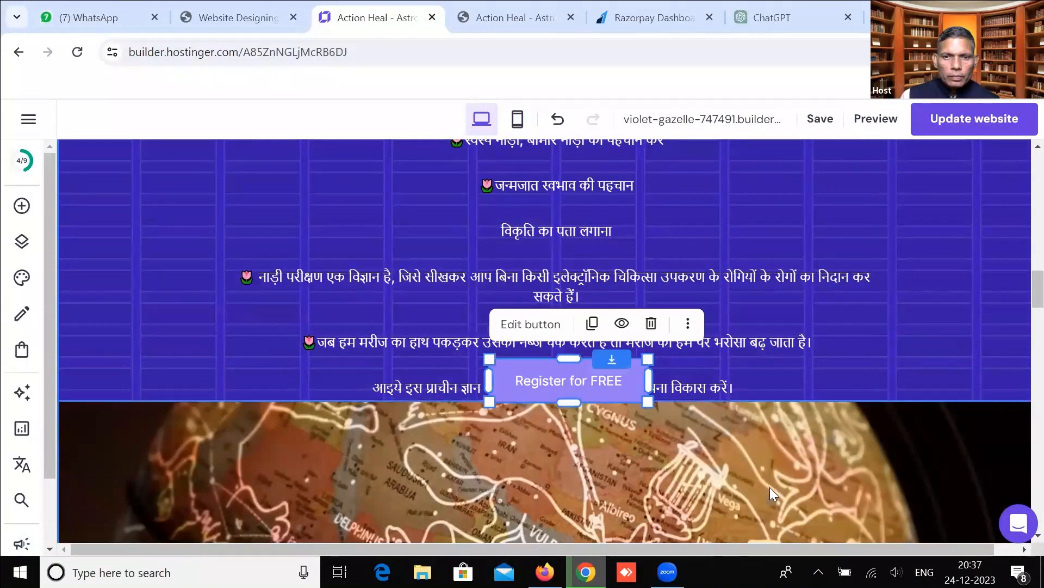
Extend the blue text section lower and select the globe image beneath it.
drag(769, 401, 769, 434)
scroll(560, 287, down, 3)
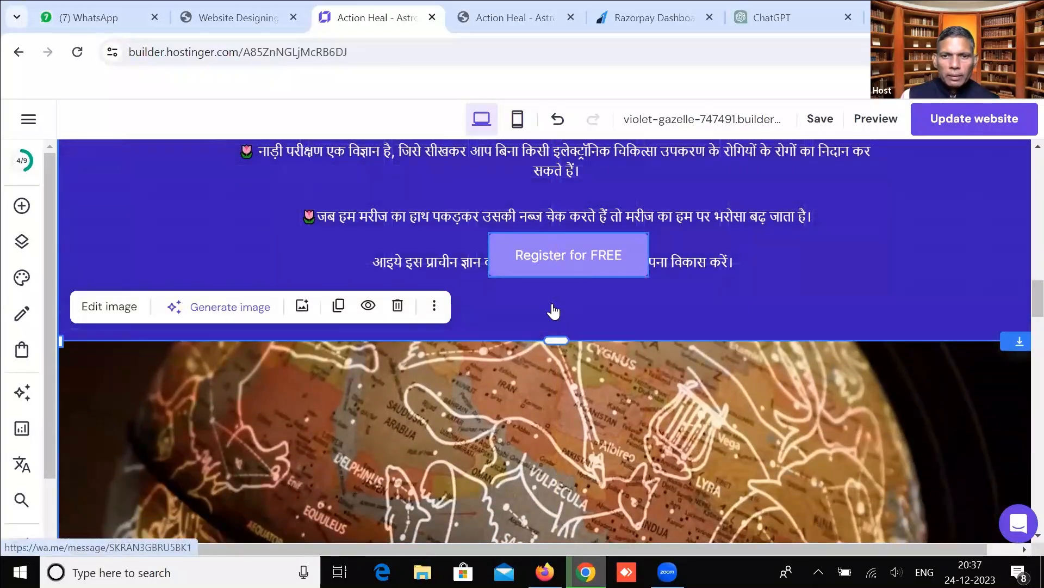
click(490, 392)
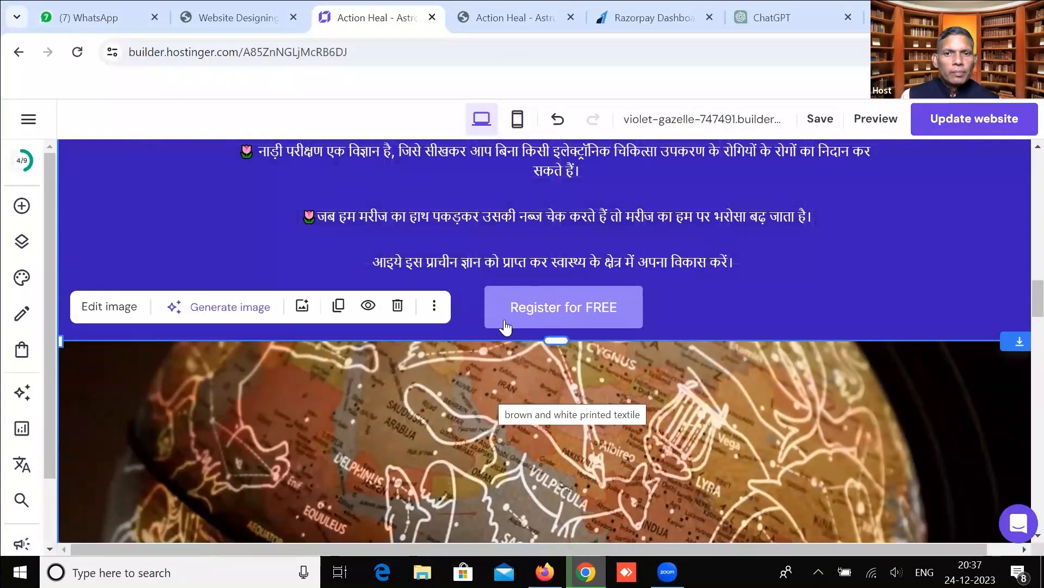
scroll(533, 252, up, 15)
scroll(536, 252, down, 12)
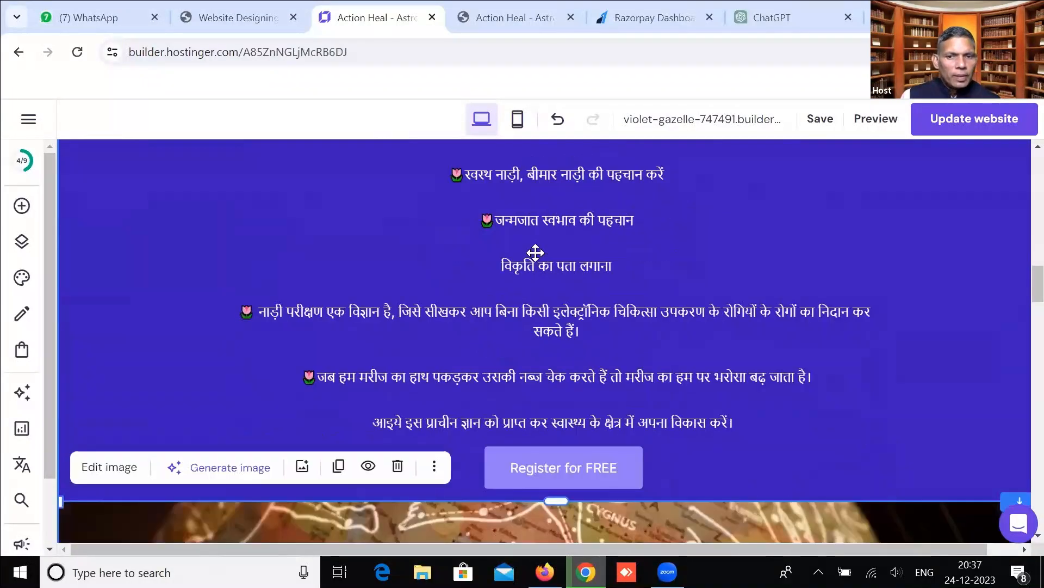
scroll(536, 252, down, 8)
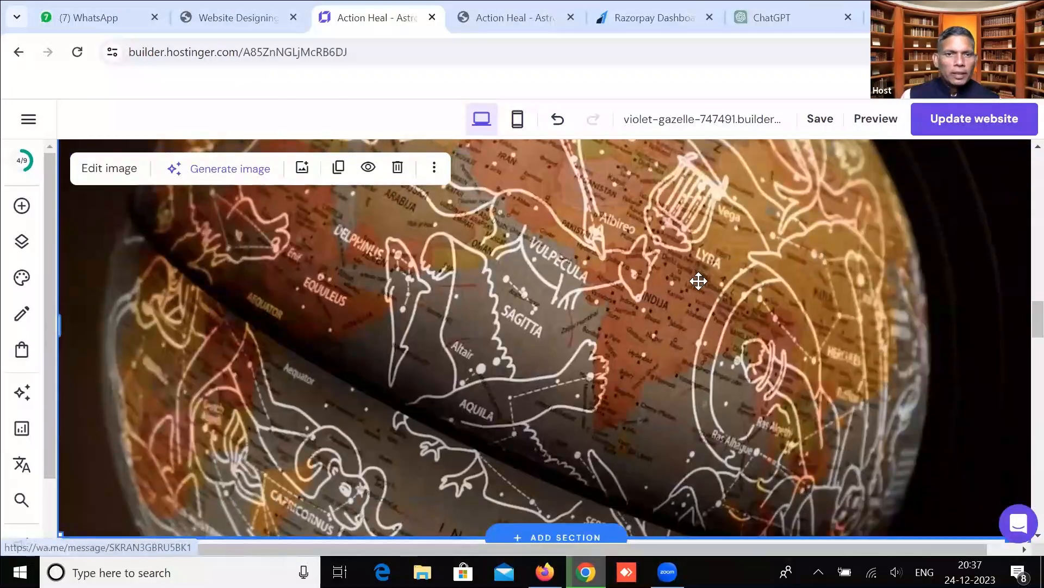
Generate an AI image from the prompt 'generate one image for astrological solutions'.
click(234, 175)
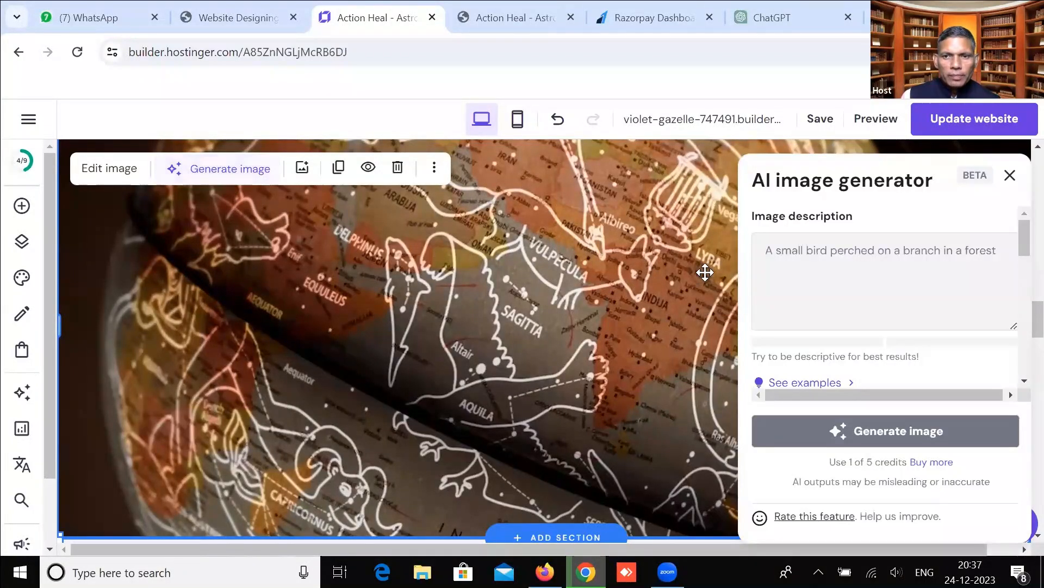
click(810, 254)
text(ge)
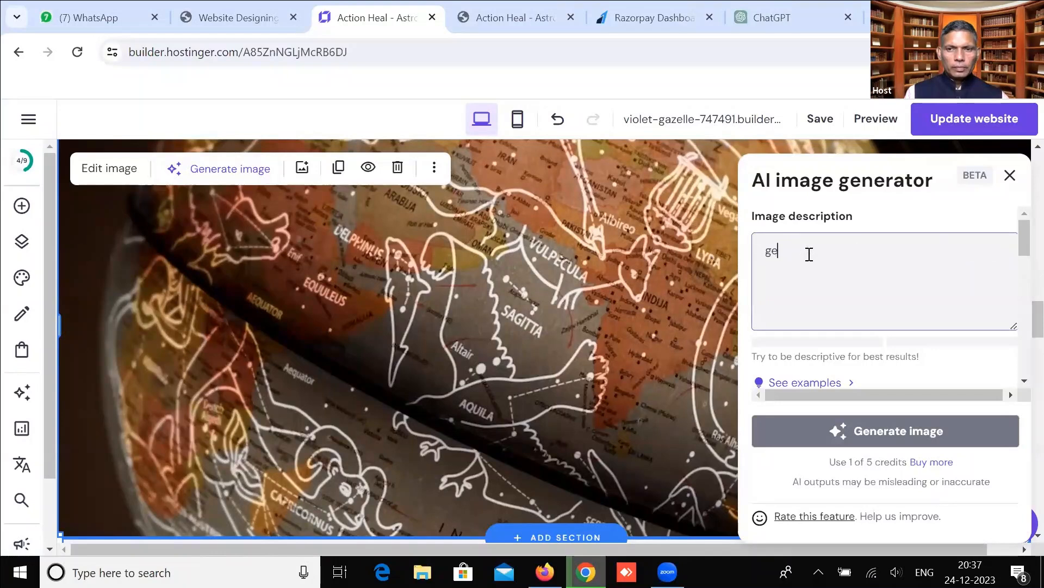
text(nerate one image)
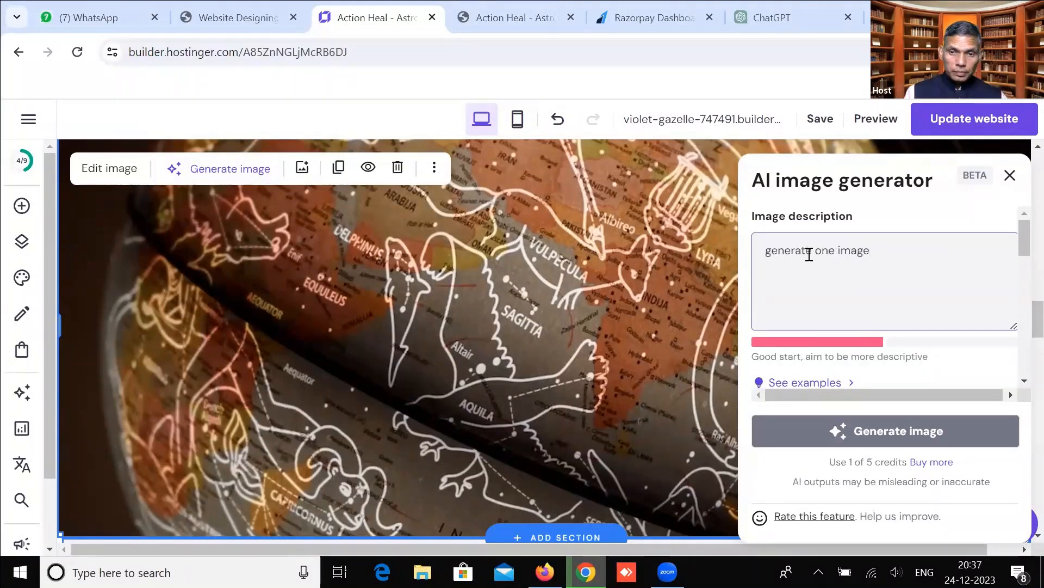
text( to)
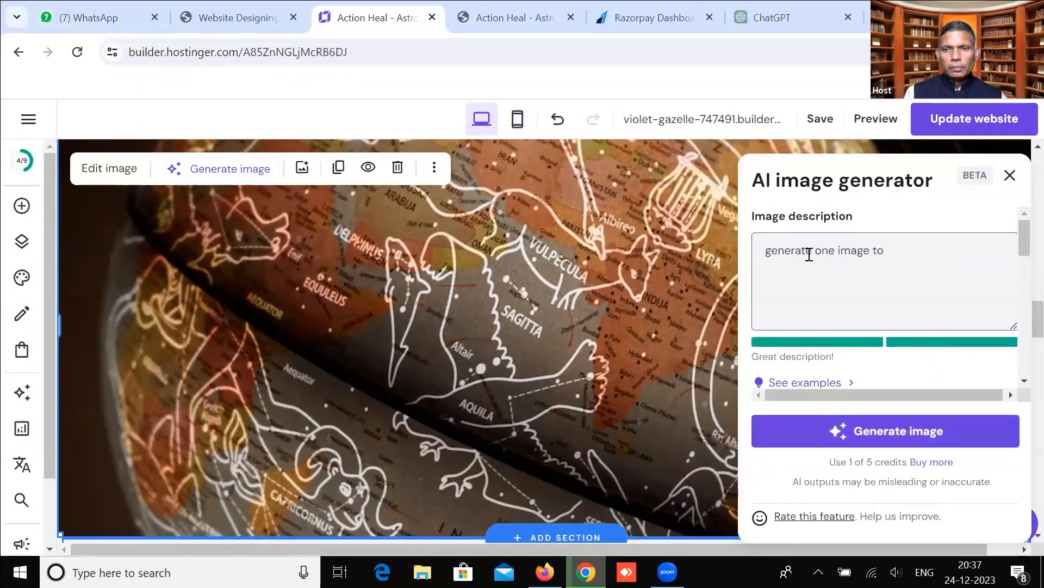
key(BackSpace)
key(BackSpace)
key(BackSpace)
text(for astrological solutions)
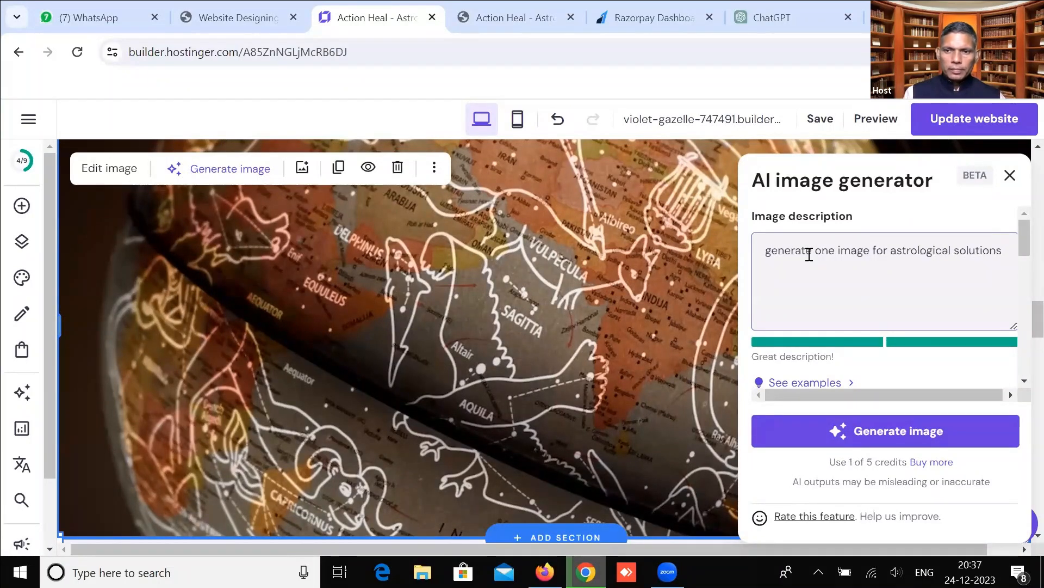
click(839, 436)
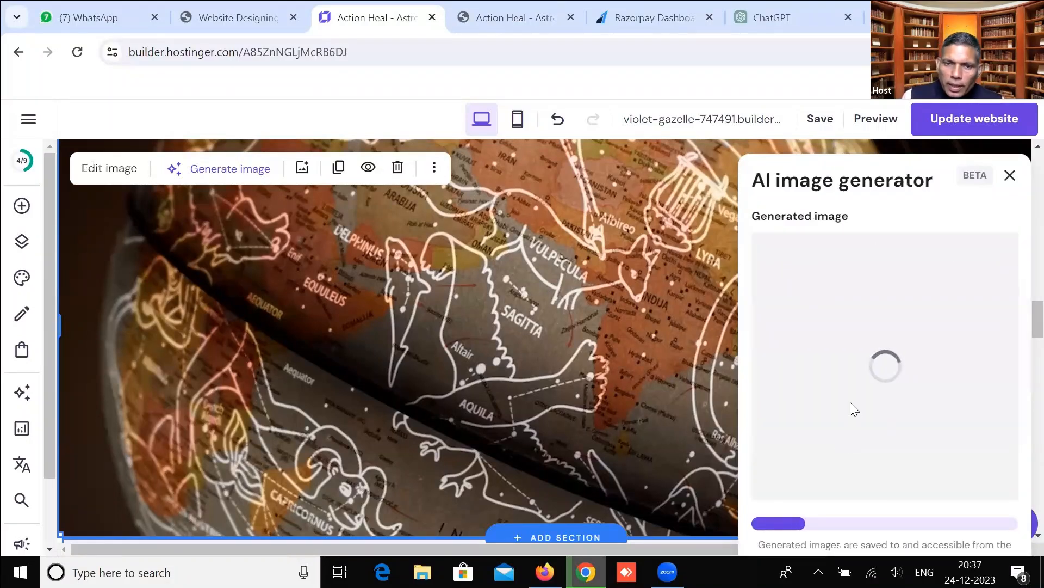
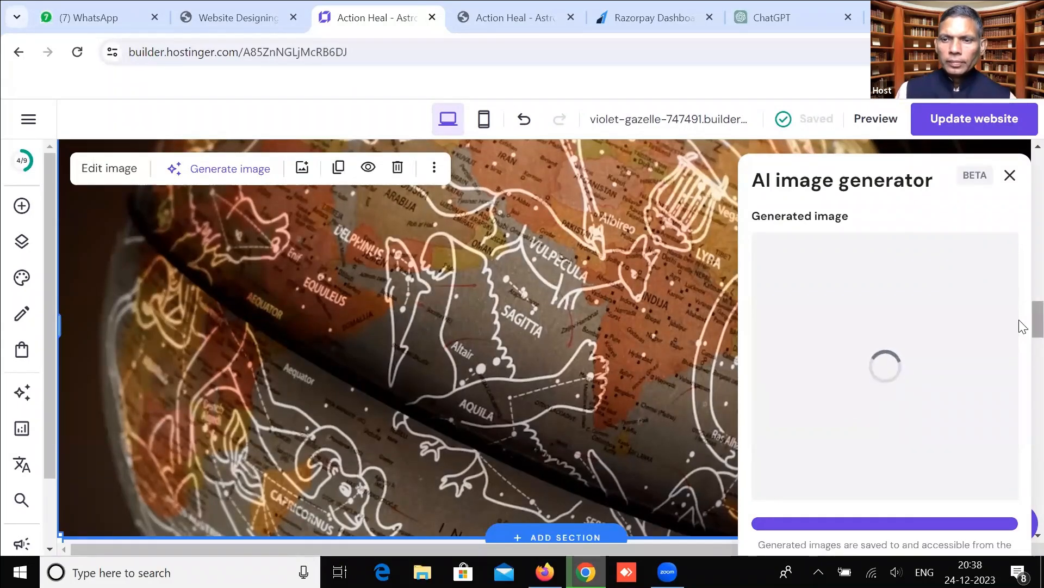
Wait for the zodiac-wheel image to generate, review the page, then close the AI image generator.
scroll(1020, 333, down, 1)
scroll(1022, 333, down, 1)
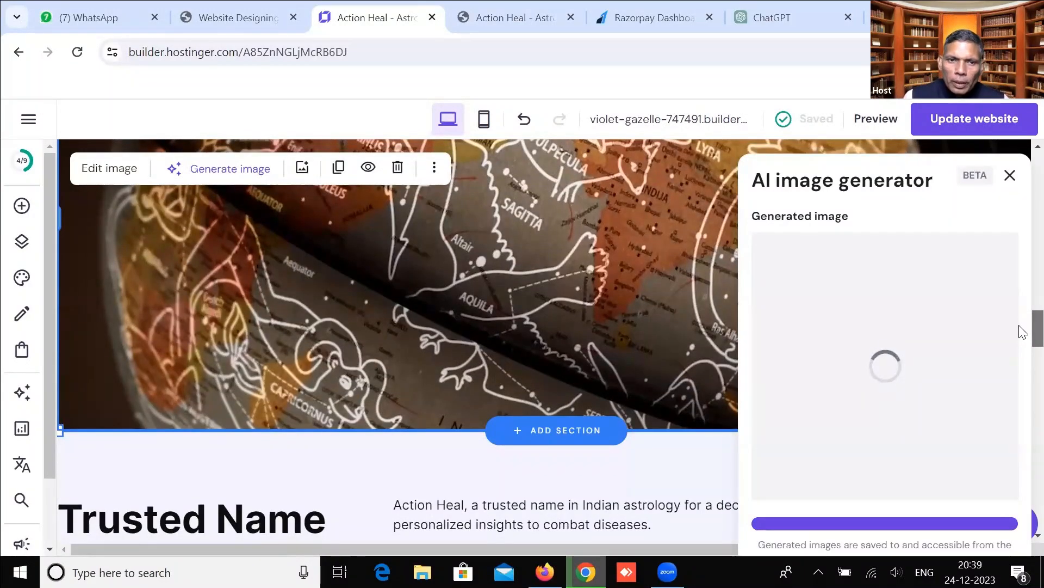
scroll(1019, 327, up, 2)
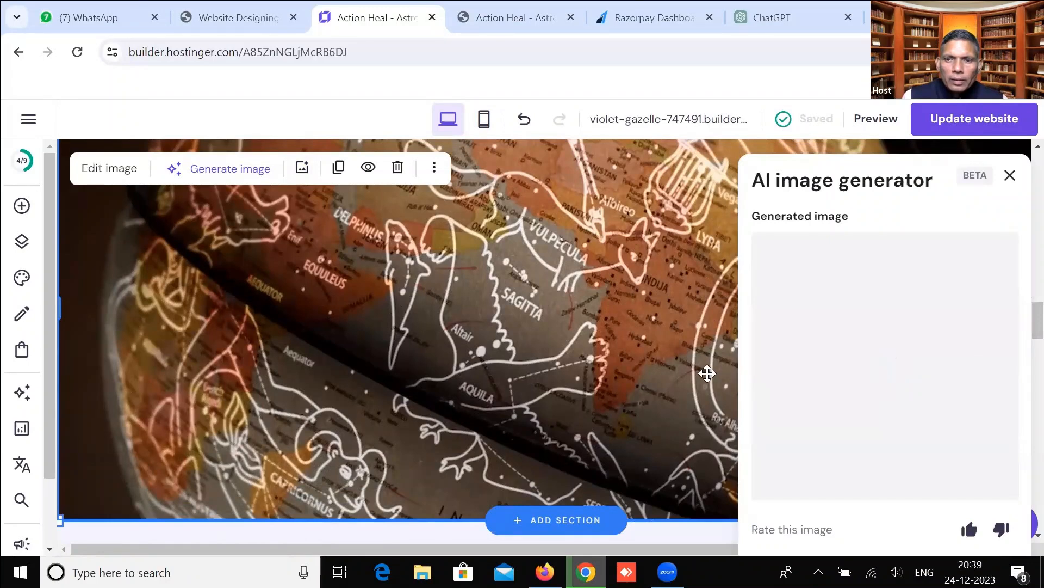
drag(1020, 321, 1021, 308)
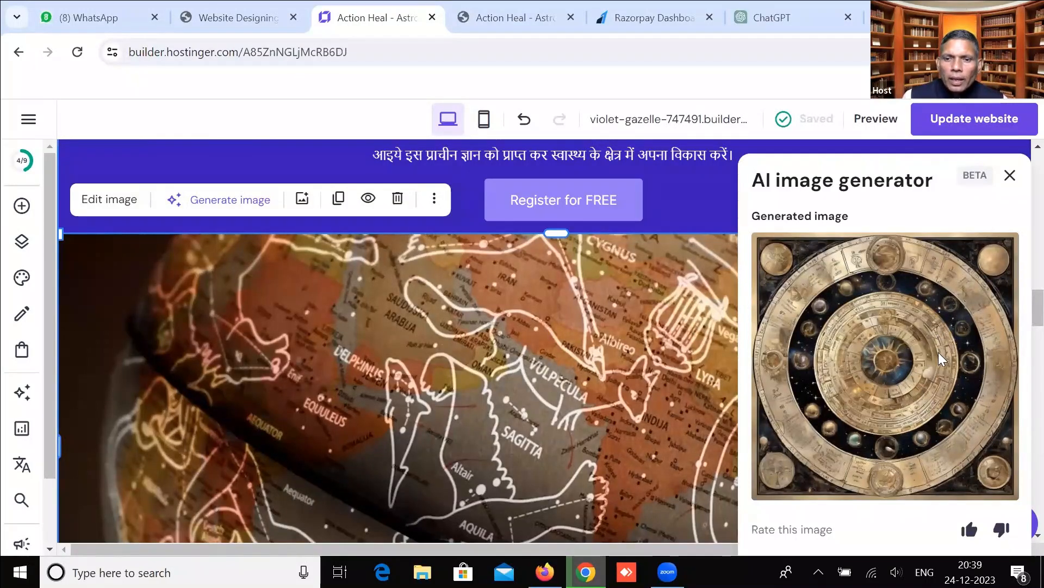
mouse_move(1019, 307)
mouse_down()
mouse_move(1019, 366)
mouse_move(1019, 306)
mouse_up()
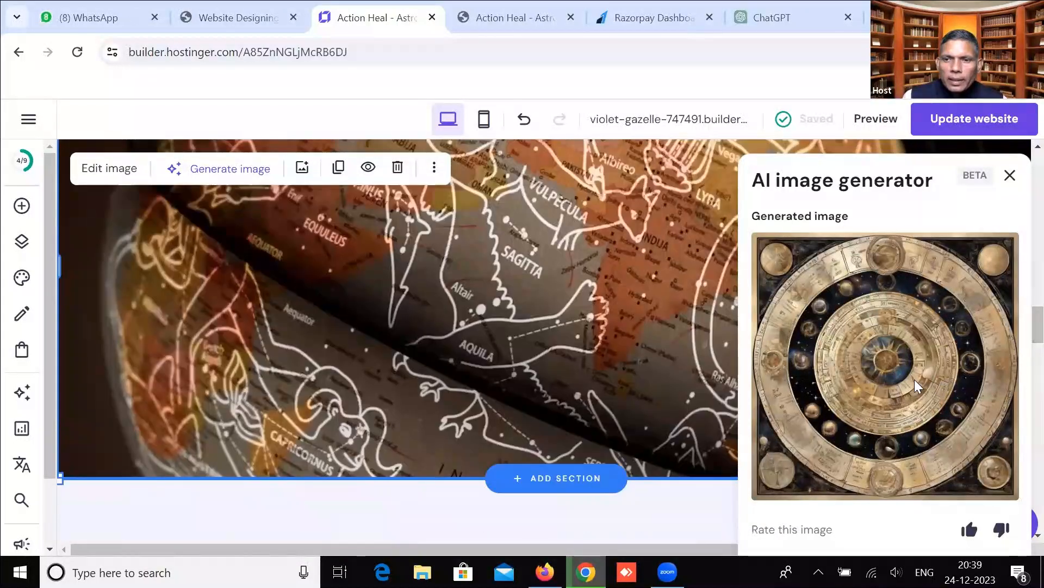
scroll(1023, 342, down, 15)
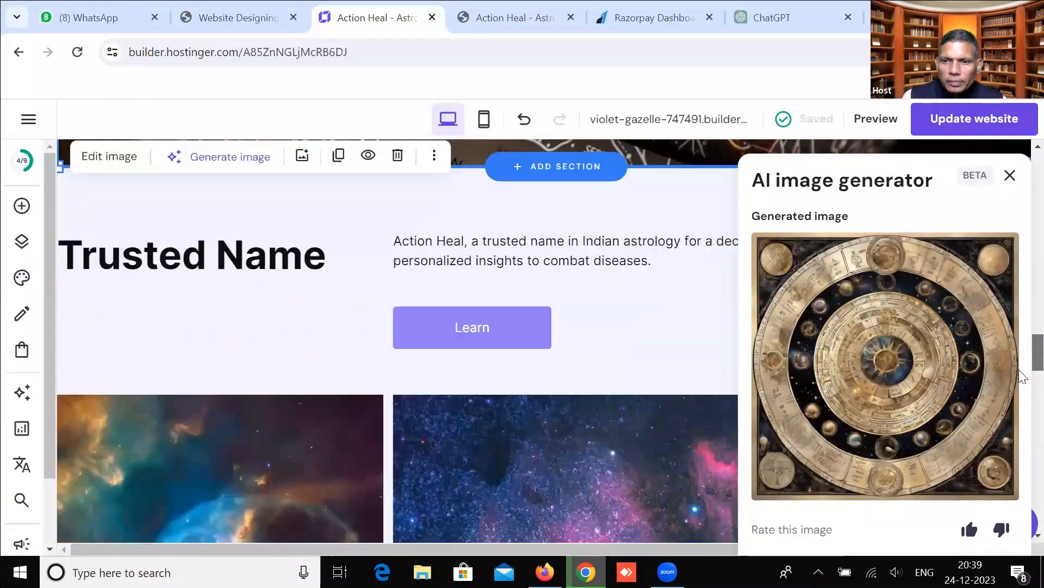
scroll(1021, 302, down, 5)
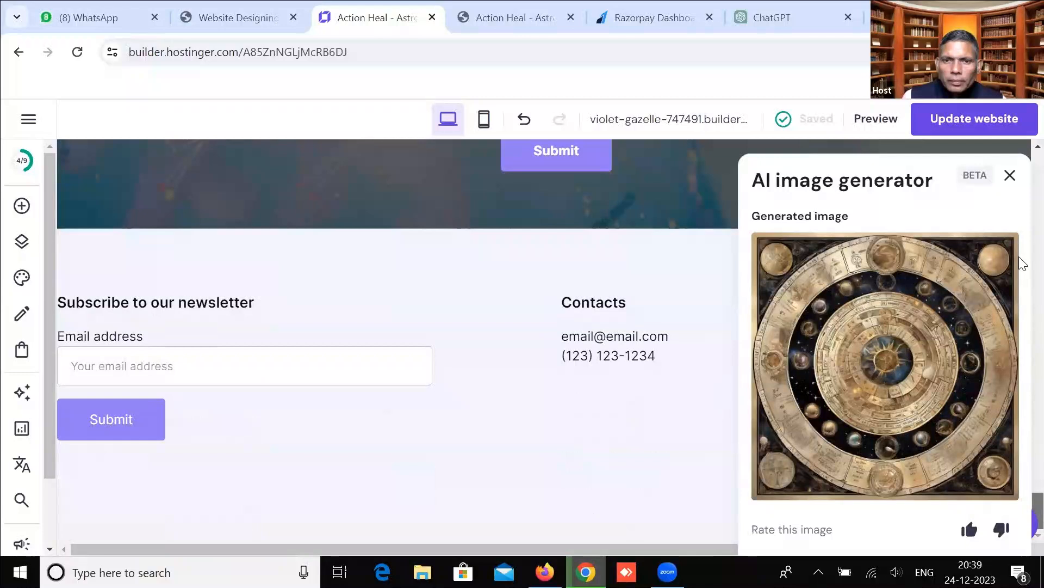
scroll(1020, 296, up, 15)
scroll(882, 338, up, 6)
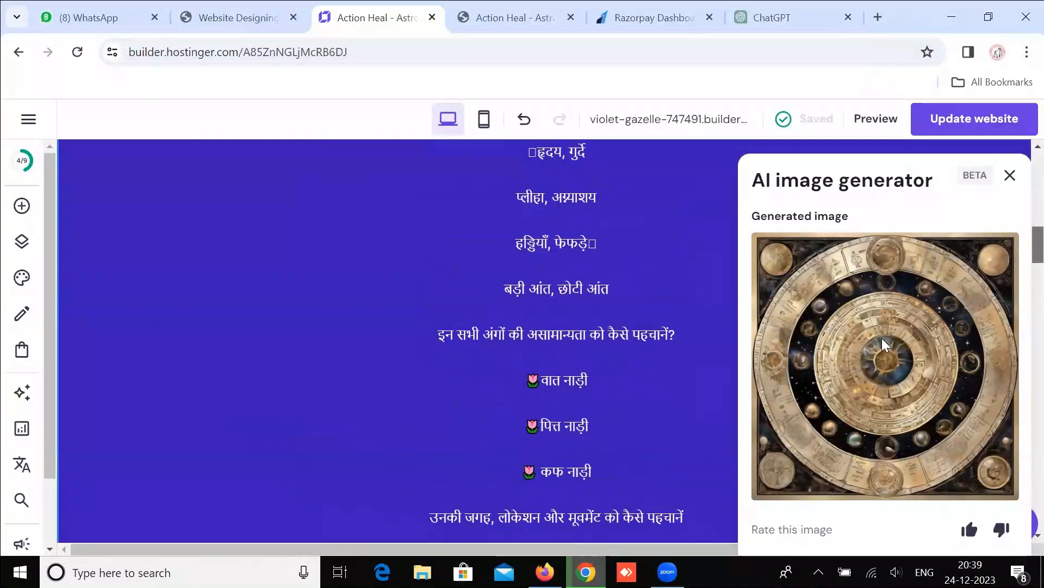
scroll(882, 338, down, 12)
scroll(882, 338, up, 1)
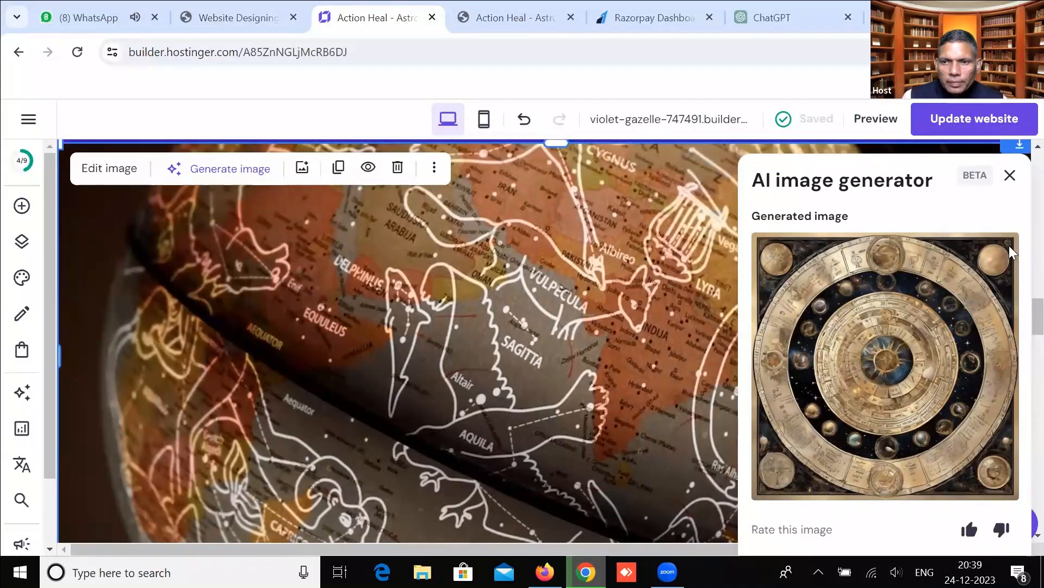
click(1010, 177)
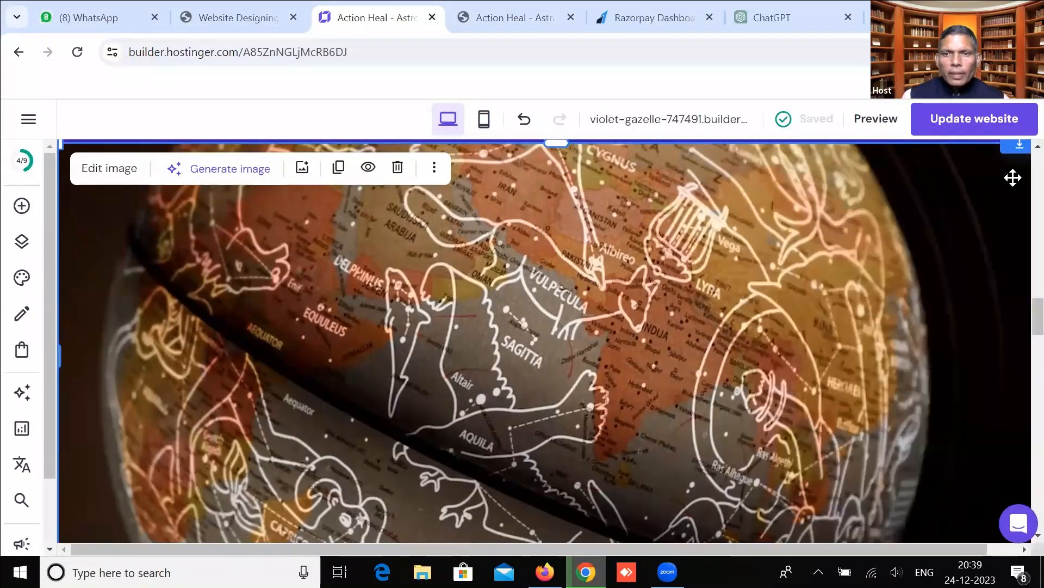
Swap the globe banner picture for the generated zodiac-wheel PNG from the Media library.
click(303, 168)
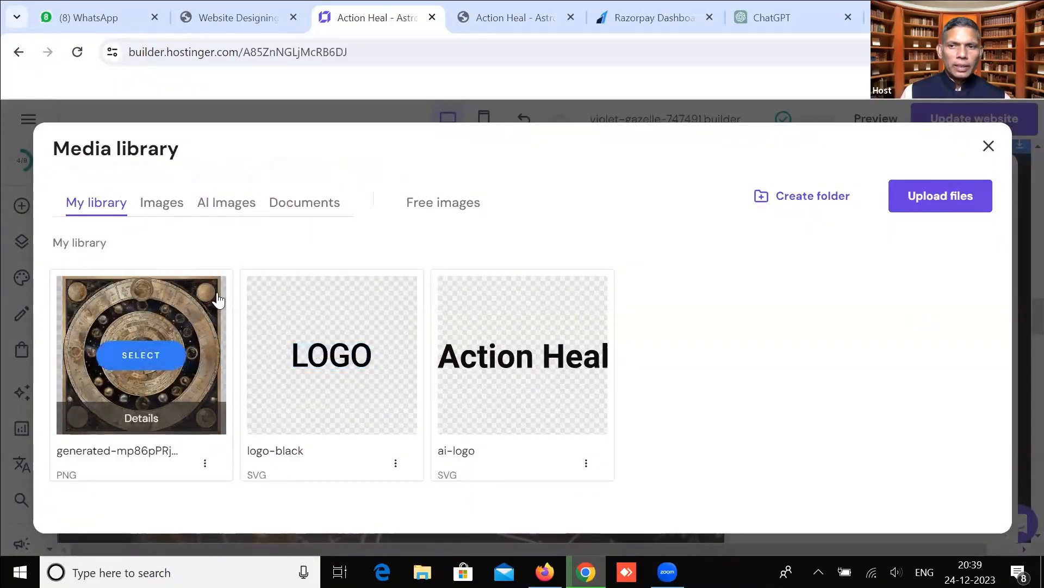
click(536, 377)
scroll(535, 375, down, 1)
scroll(392, 400, up, 1)
scroll(291, 289, up, 2)
click(302, 271)
mouse_move(157, 359)
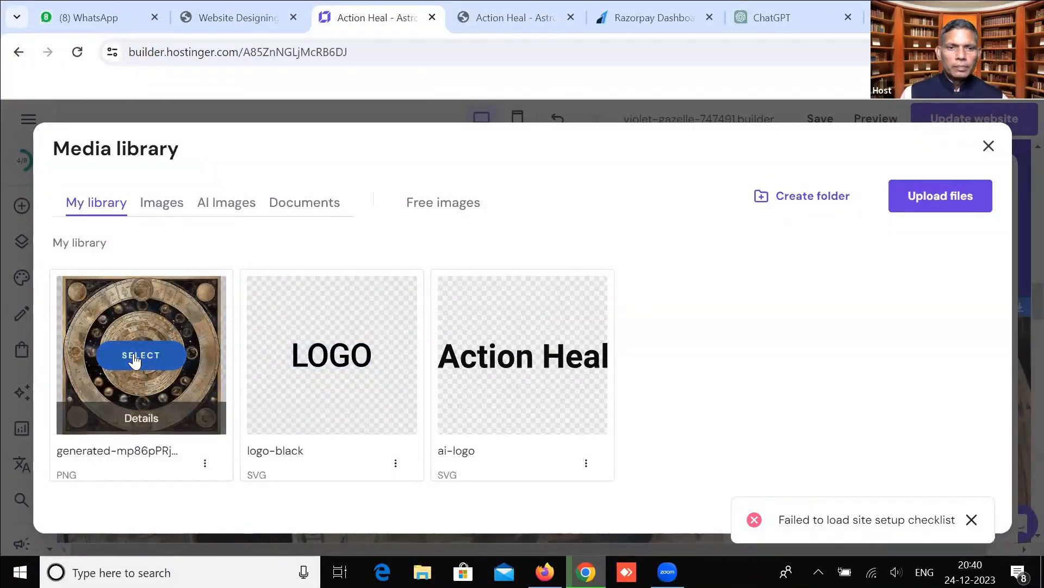
click(132, 354)
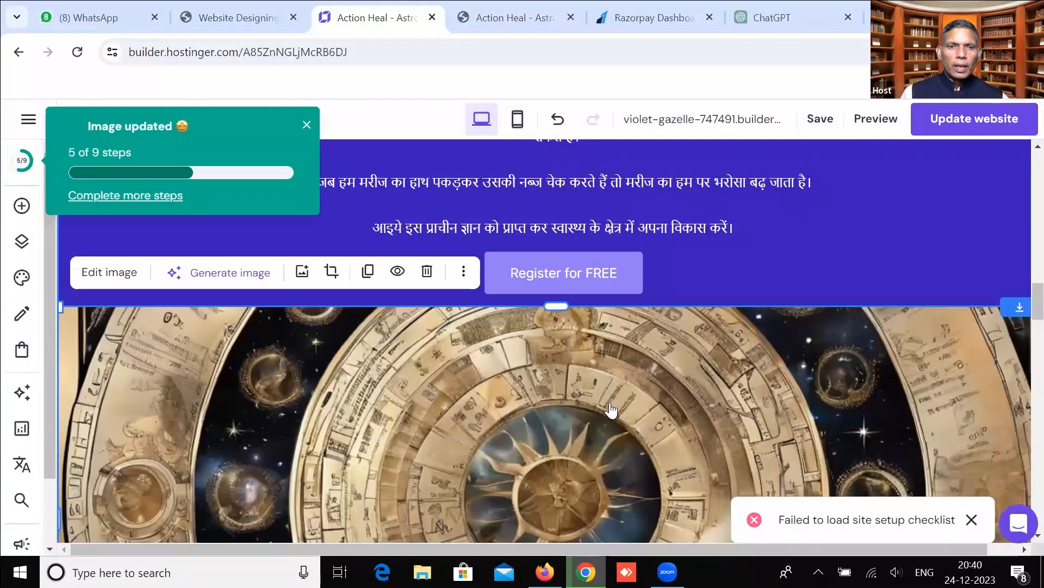
scroll(223, 334, down, 4)
scroll(325, 282, down, 1)
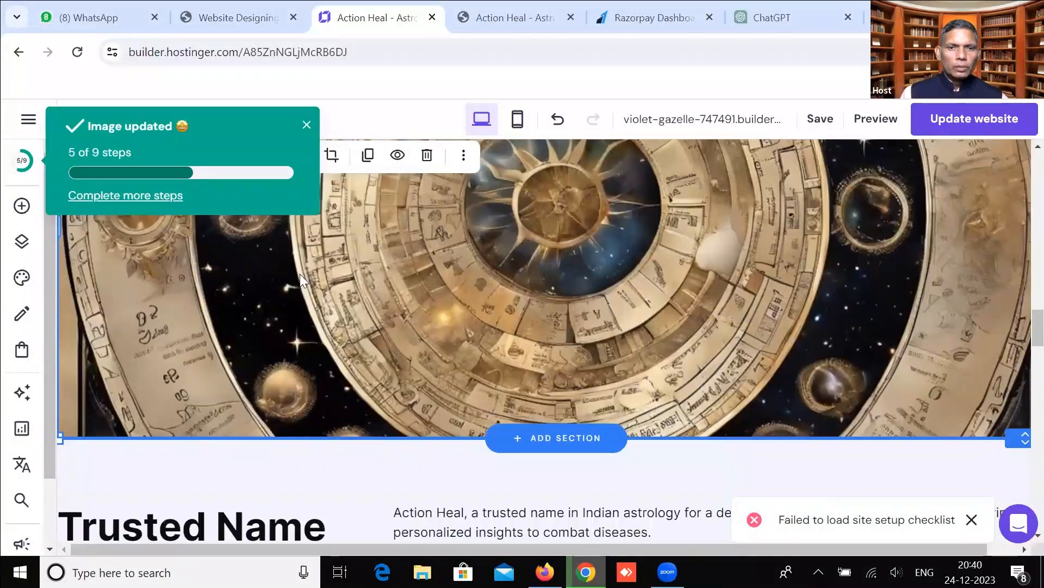
scroll(284, 301, up, 3)
Try uploading the GoogleInputToolsHindi file from Downloads and skip it as unsupported.
click(929, 197)
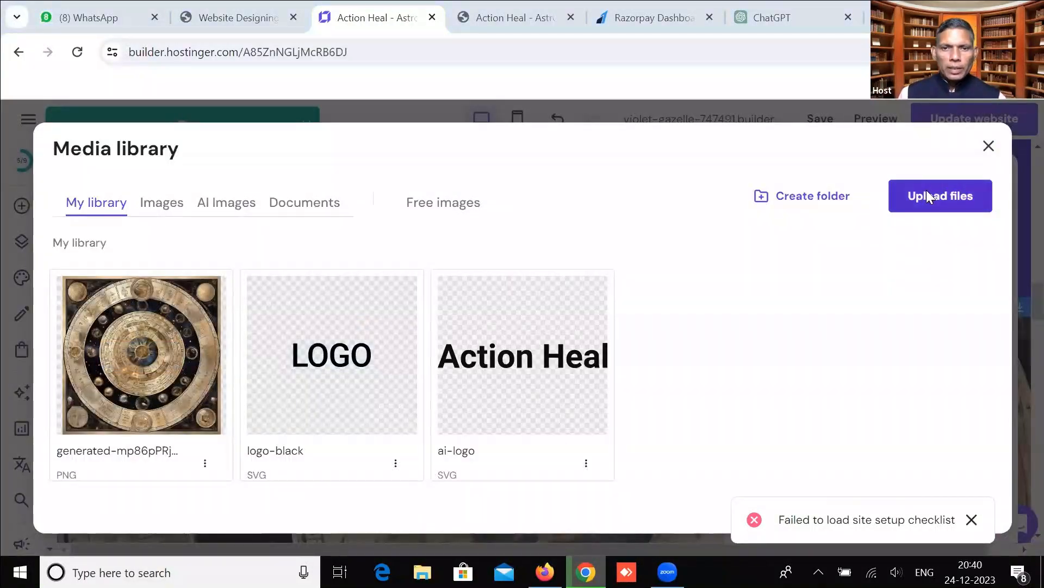
click(65, 285)
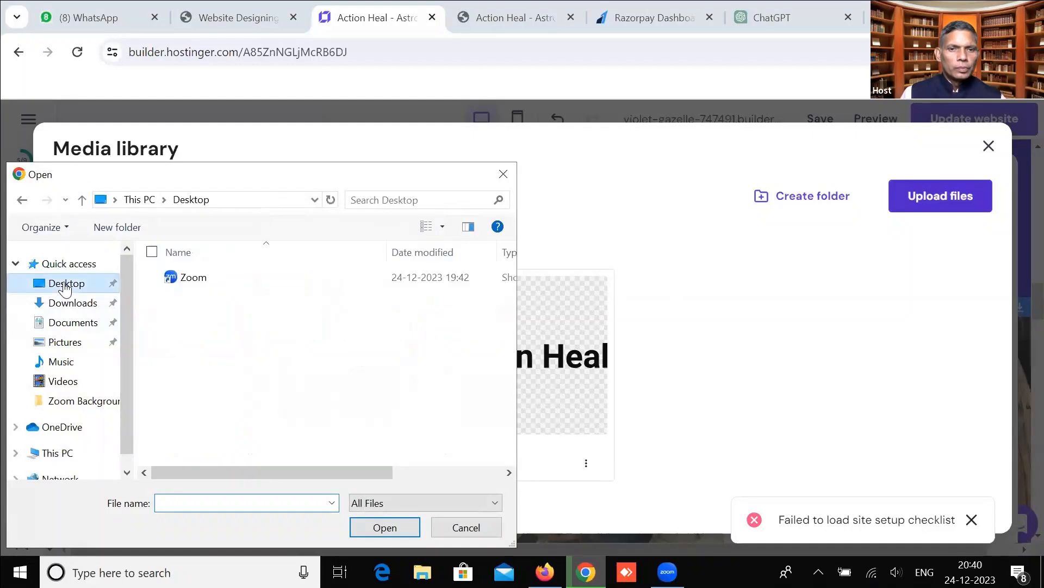
click(71, 323)
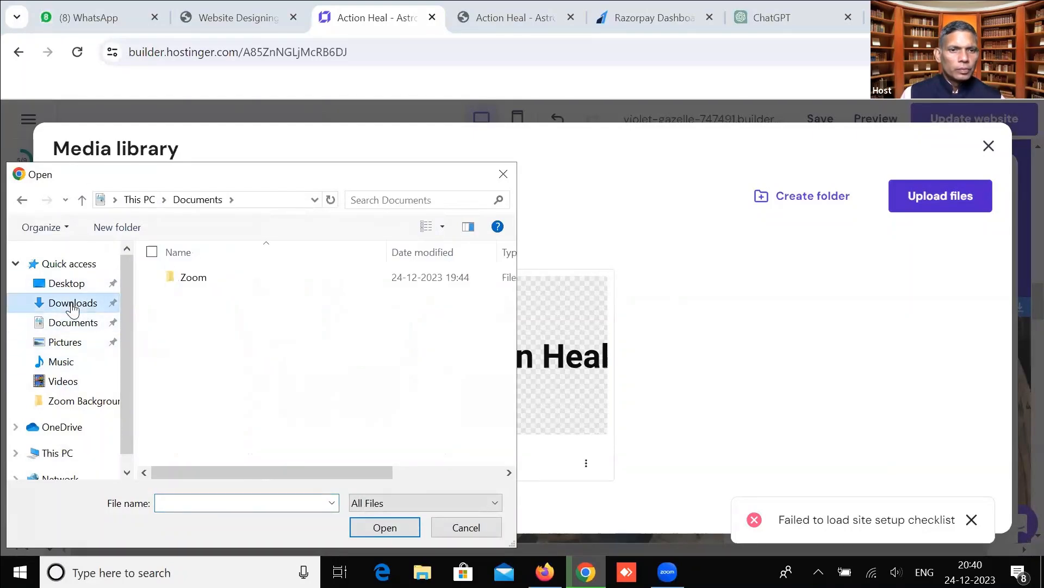
click(72, 305)
drag(510, 292, 510, 334)
scroll(495, 393, down, 5)
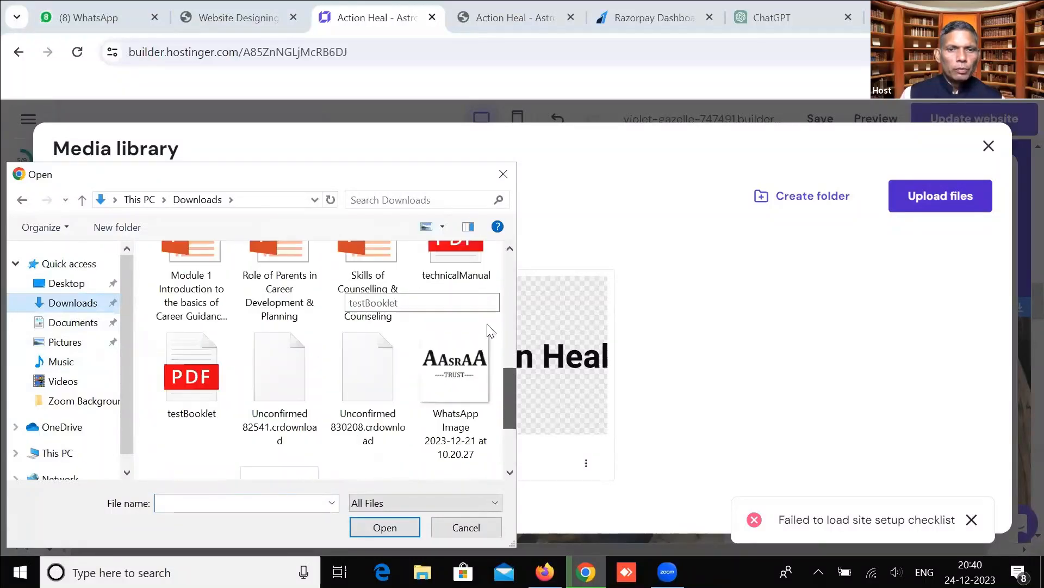
scroll(492, 331, up, 6)
click(490, 331)
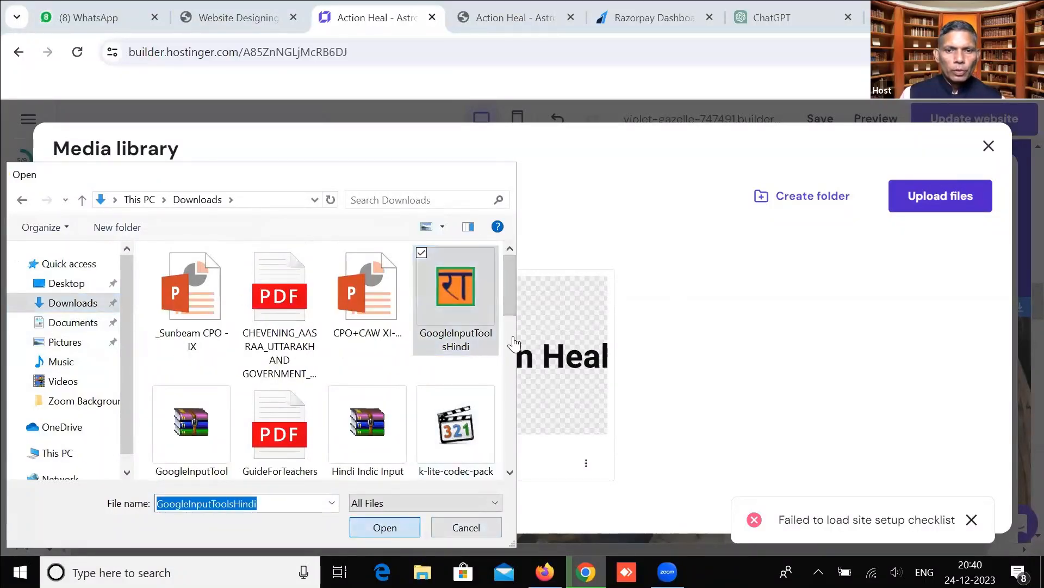
key(Return)
mouse_move(293, 372)
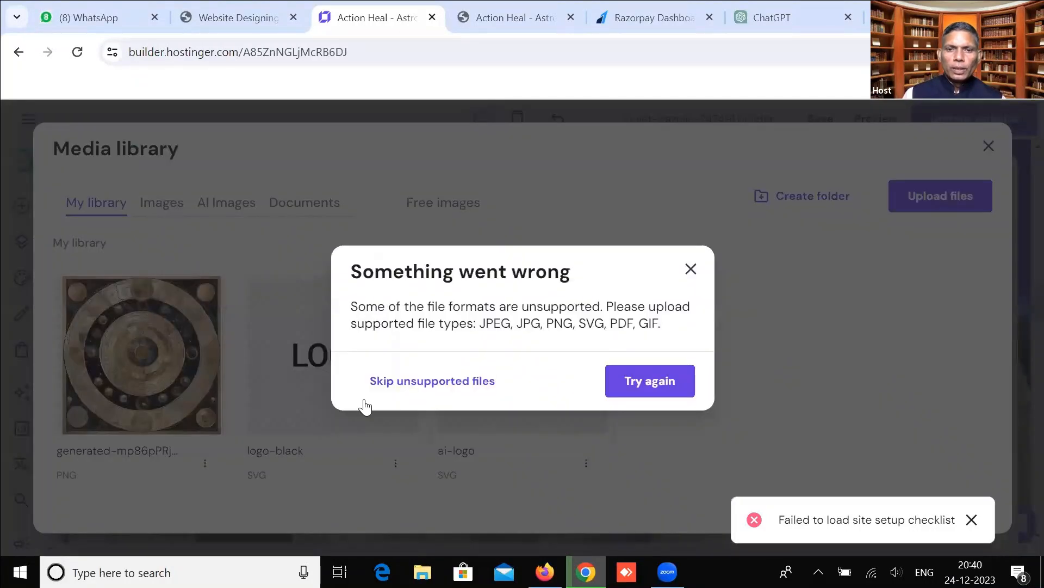
click(690, 269)
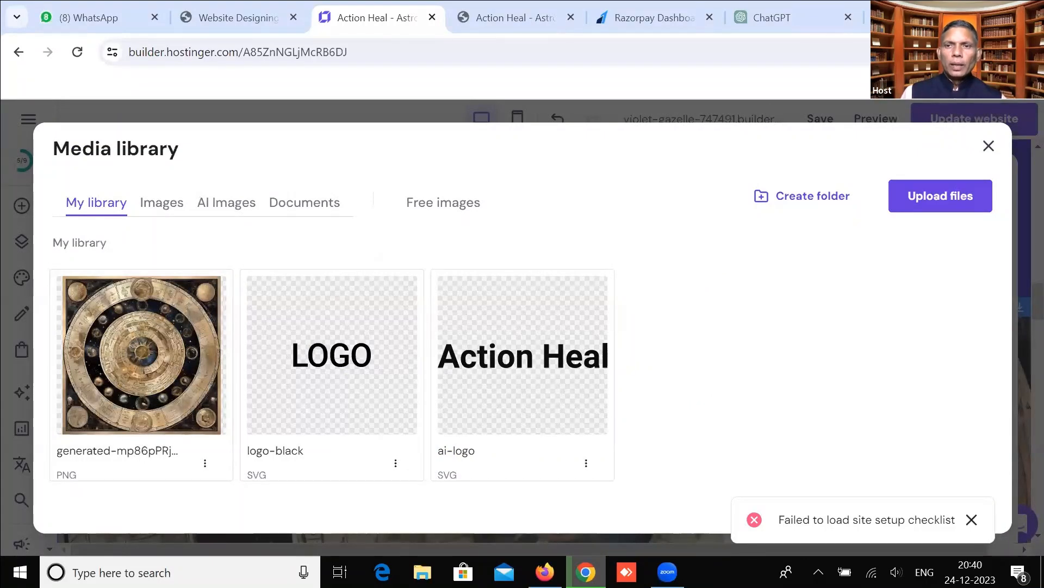
Search Google Images for 'astrological solution images' in a new tab.
key(ctrl+t)
text(astrological )
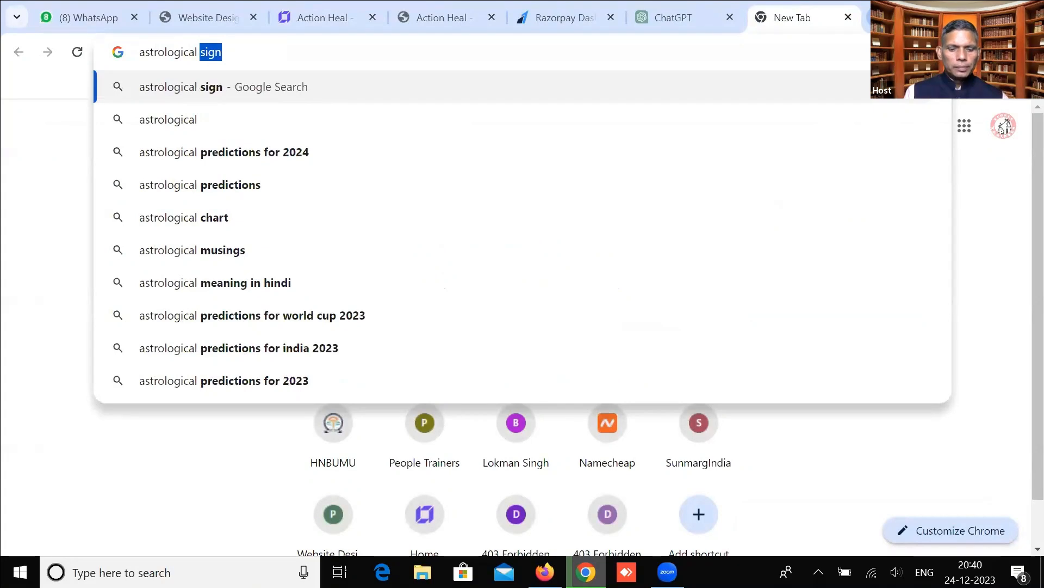
text(solution images)
key(Return)
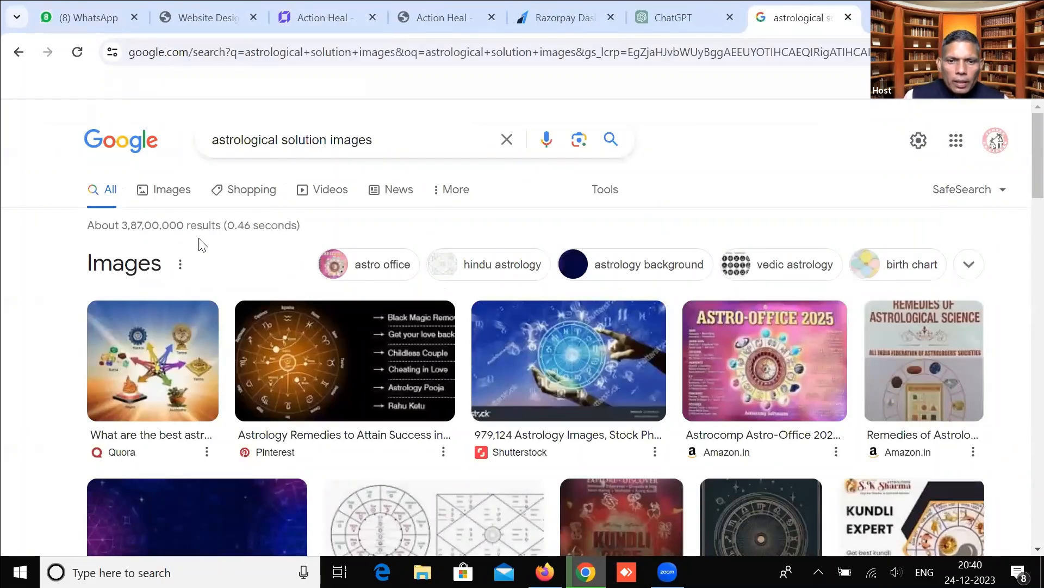
click(162, 186)
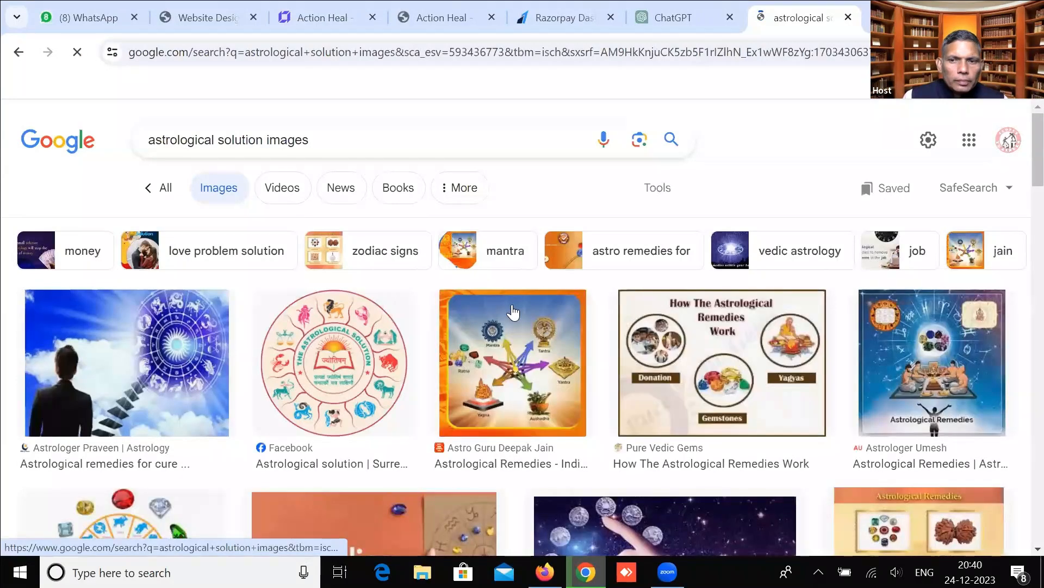
Save the Astroyogi Remedies image to Downloads as 'download'.
scroll(512, 310, down, 3)
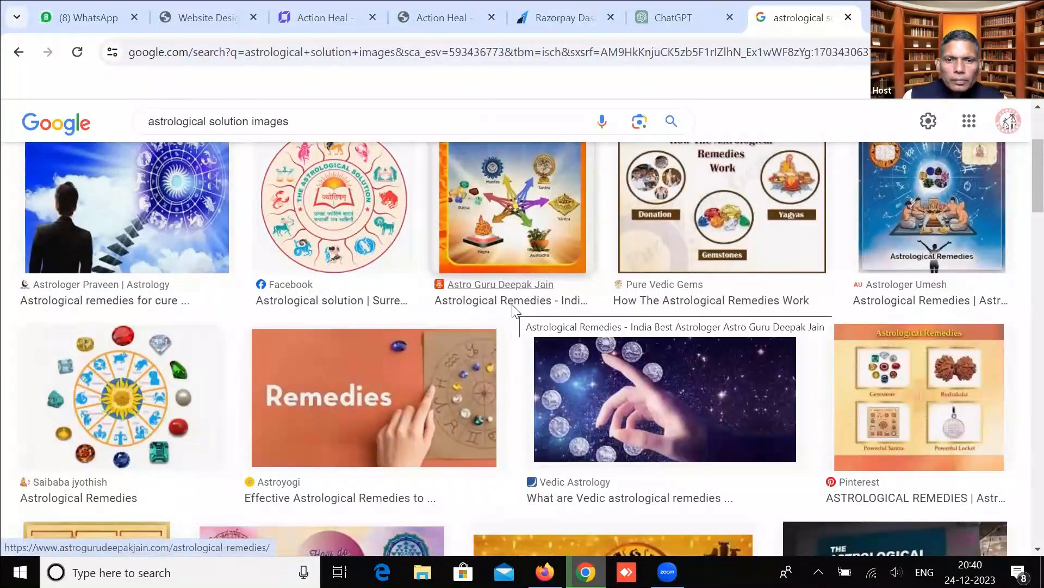
click(427, 399)
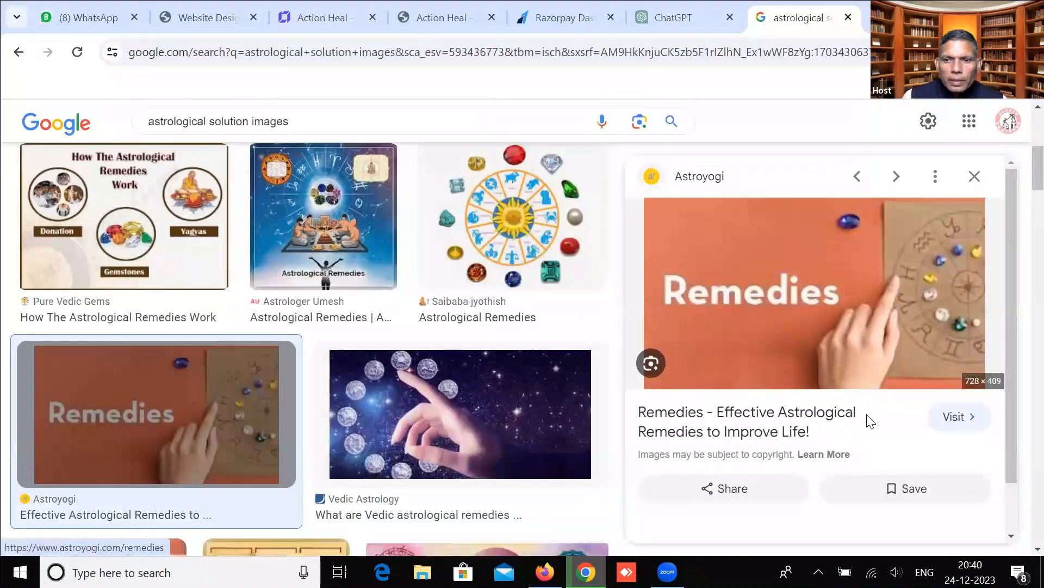
right_click(836, 270)
click(894, 449)
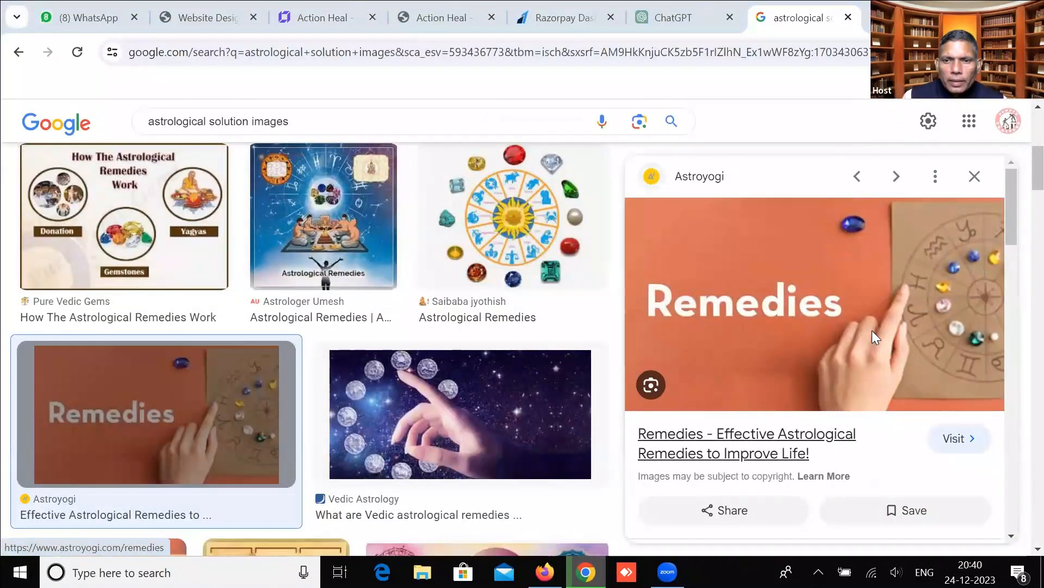
click(383, 527)
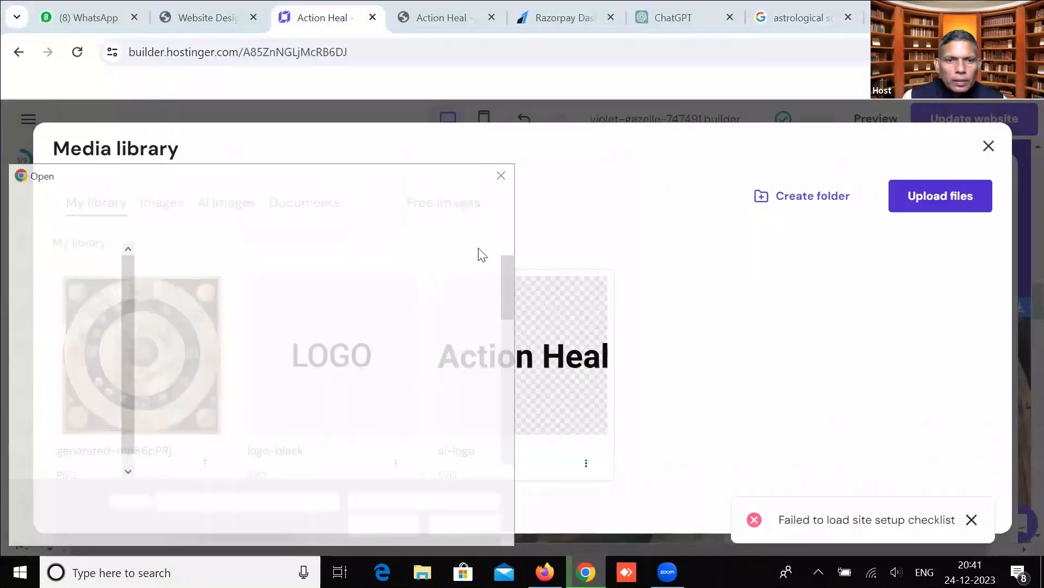
Upload the saved 'download' Remedies image into the banner slot and check it above Trusted Name.
click(185, 305)
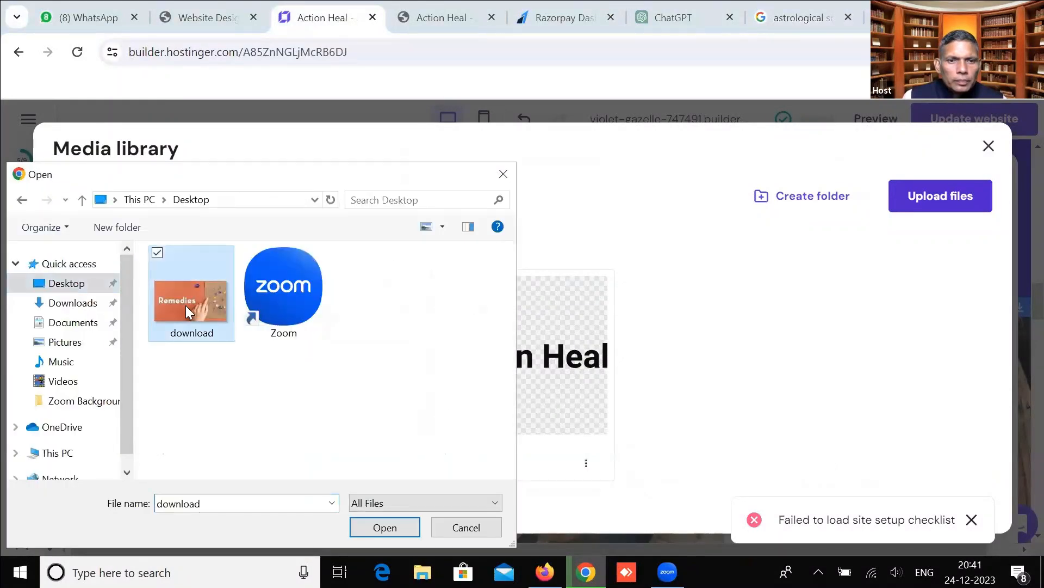
click(381, 526)
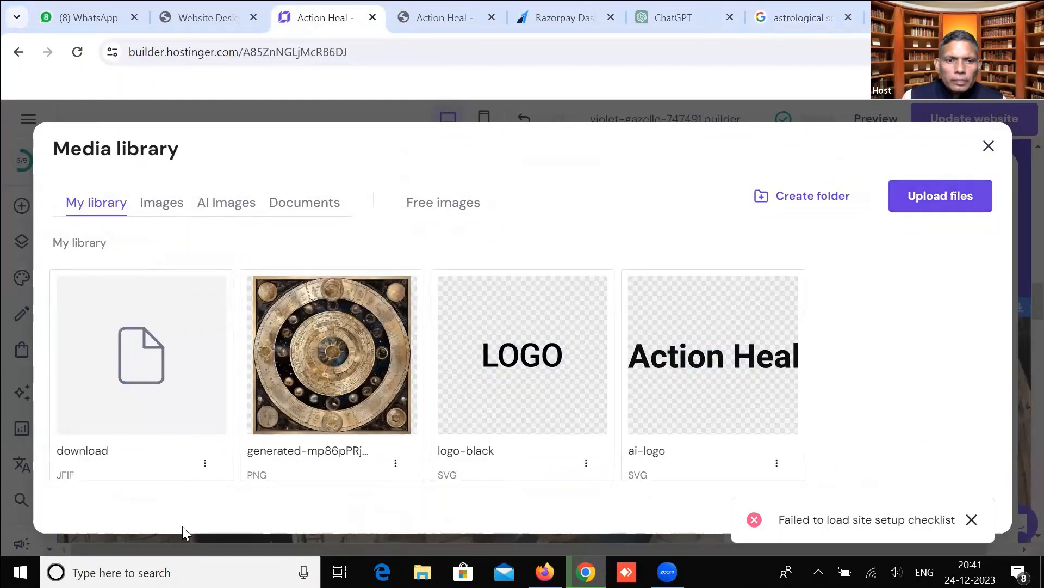
mouse_move(157, 363)
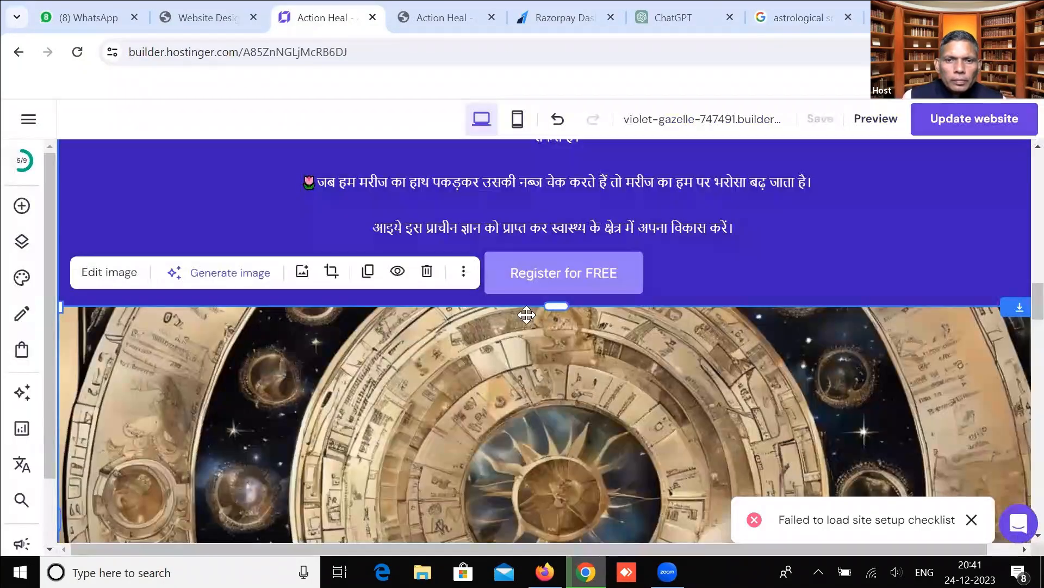
scroll(517, 368, down, 3)
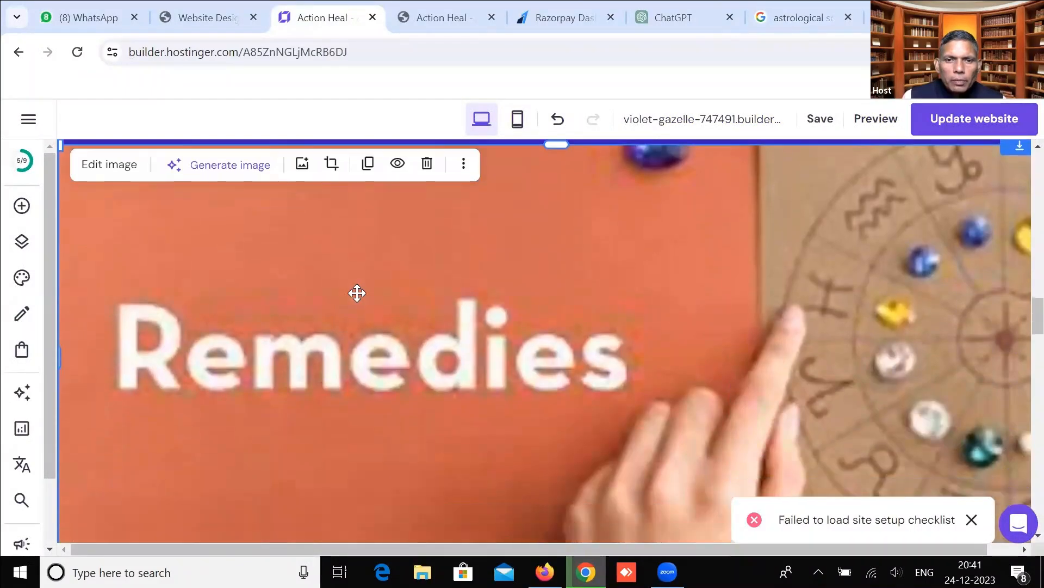
scroll(380, 410, down, 5)
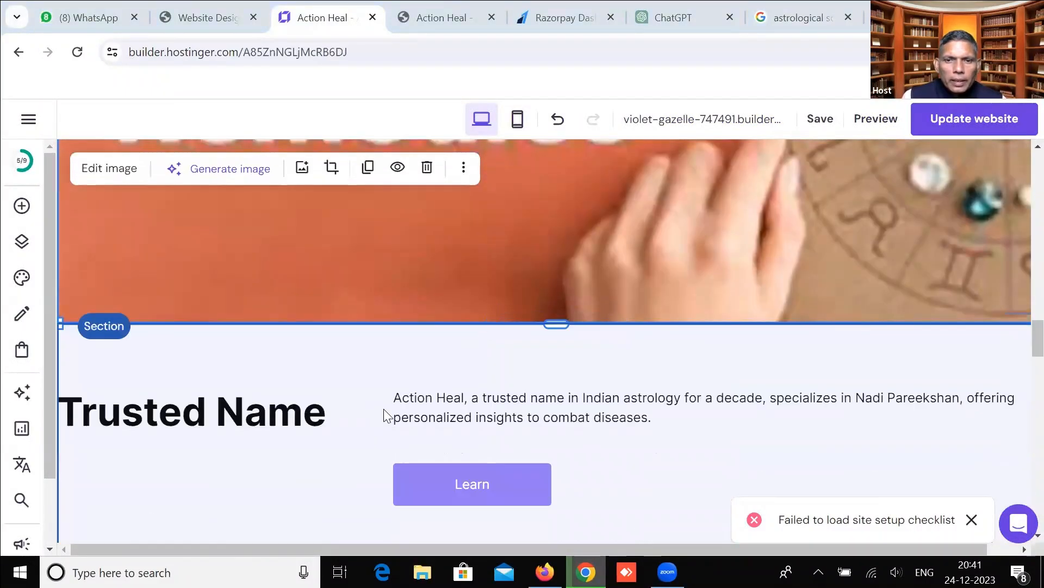
scroll(383, 410, up, 7)
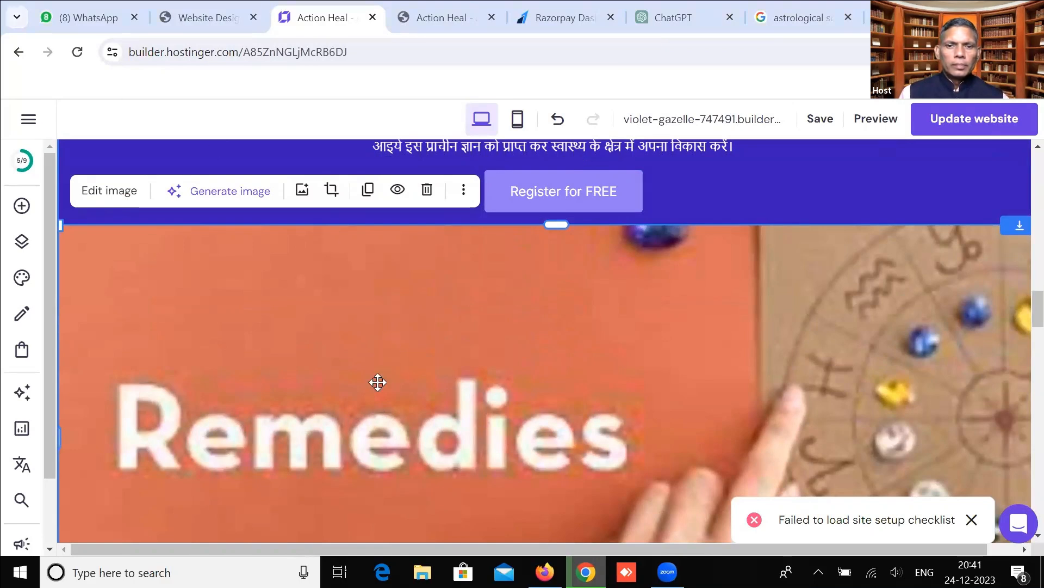
scroll(377, 382, down, 8)
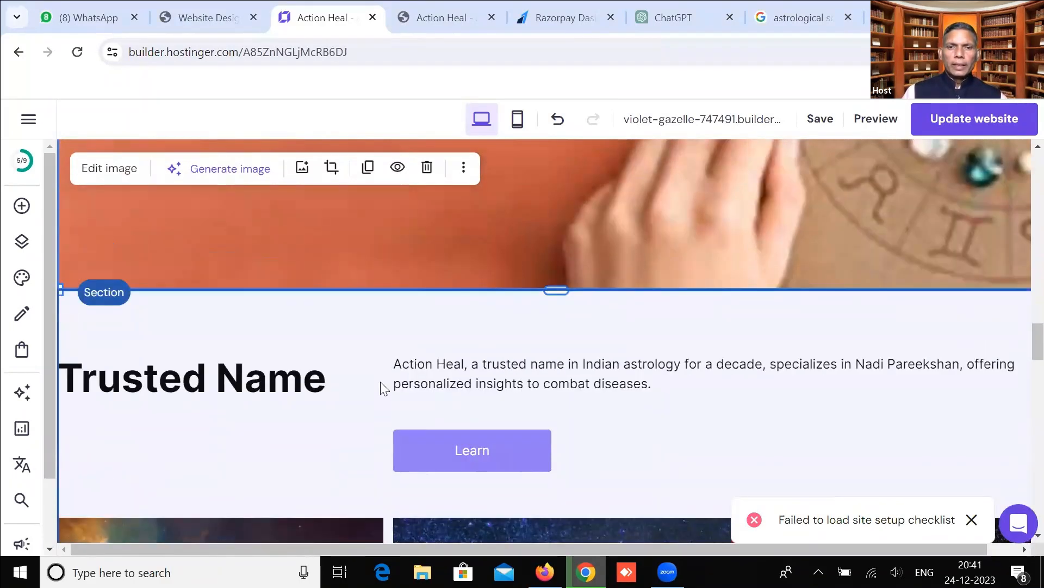
scroll(381, 381, up, 8)
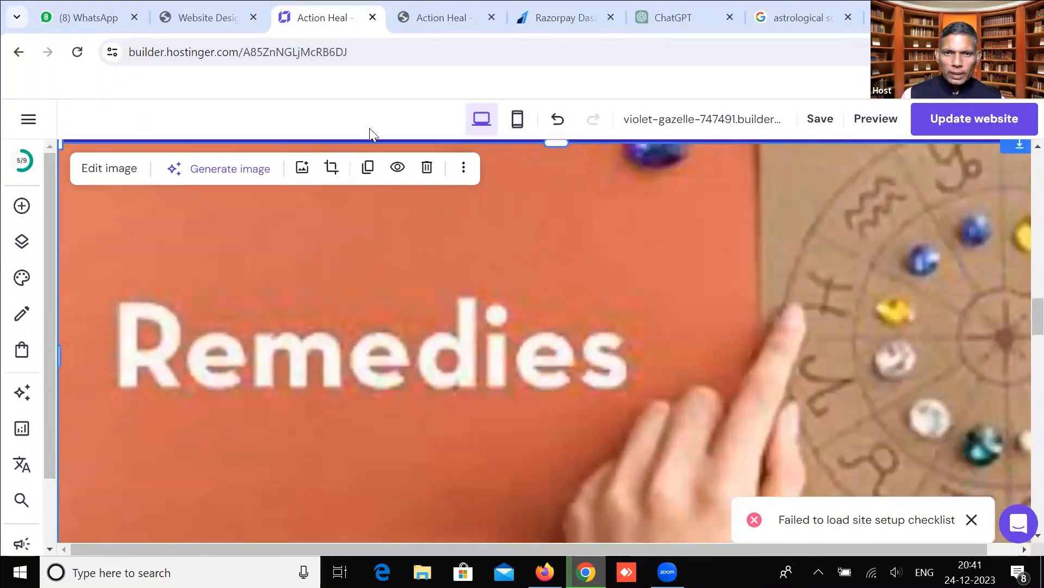
Preview the Bejan Daruwalla diseases image and start saving it, then cancel.
click(813, 7)
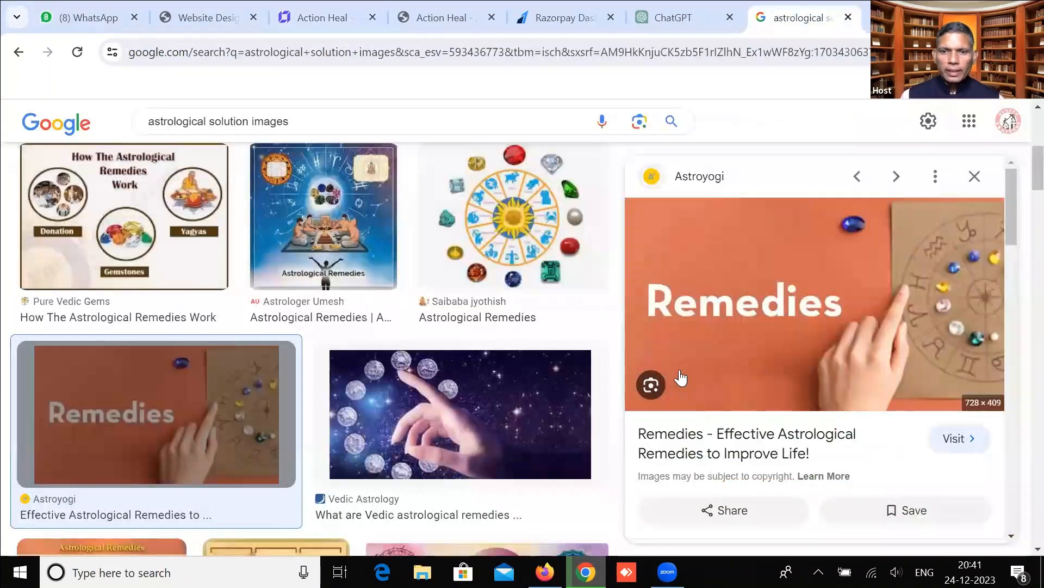
scroll(466, 381, down, 8)
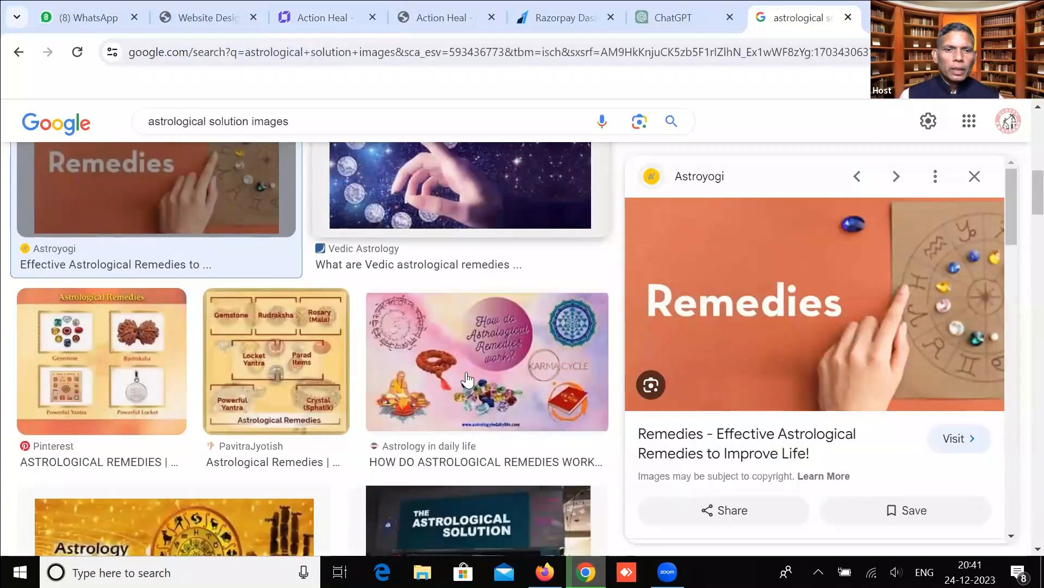
scroll(467, 379, down, 4)
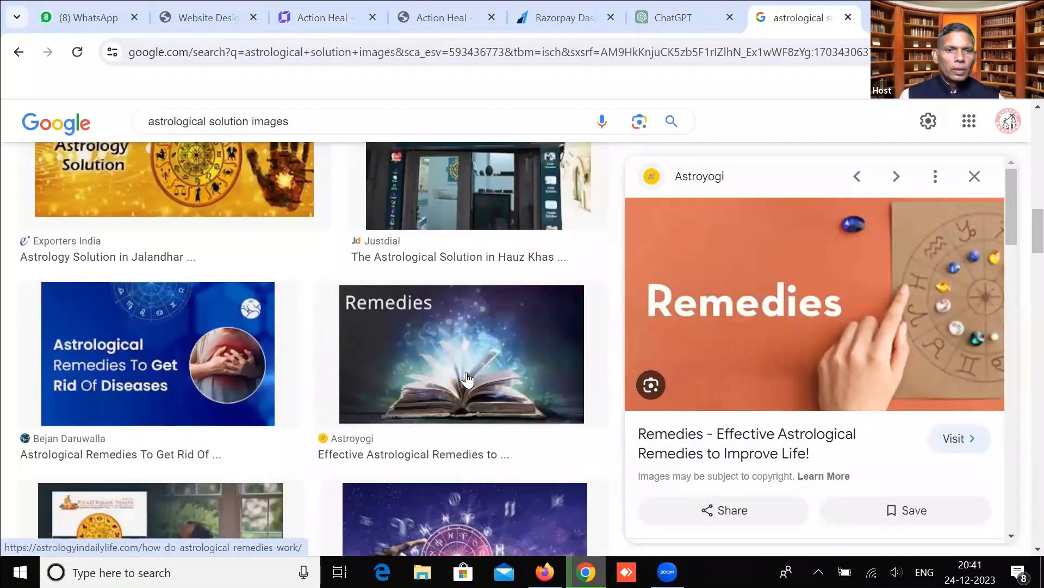
click(166, 368)
right_click(798, 332)
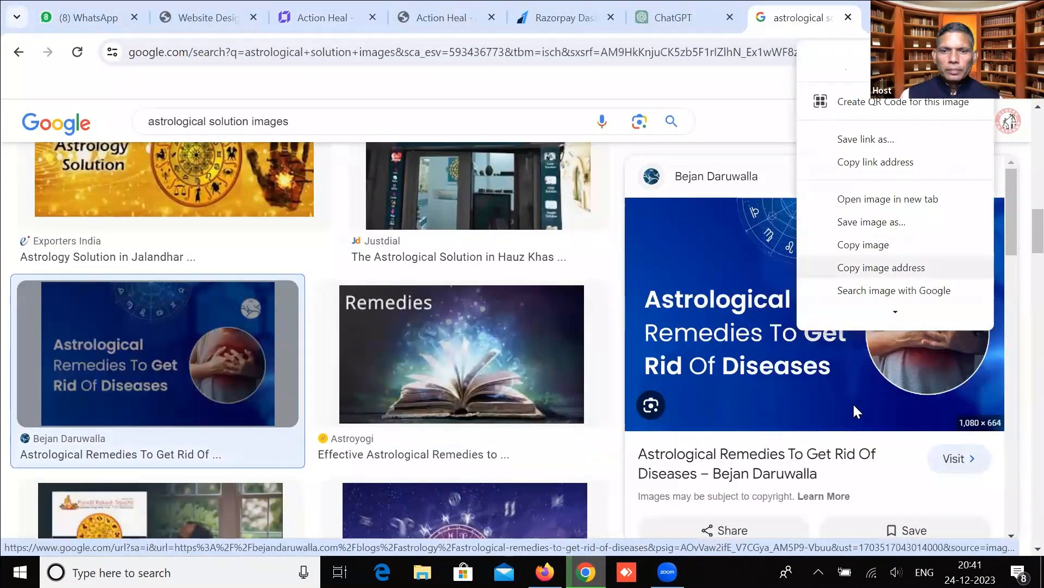
key(v)
click(468, 528)
Retry saving the diseases image and abandon it again.
scroll(512, 434, down, 7)
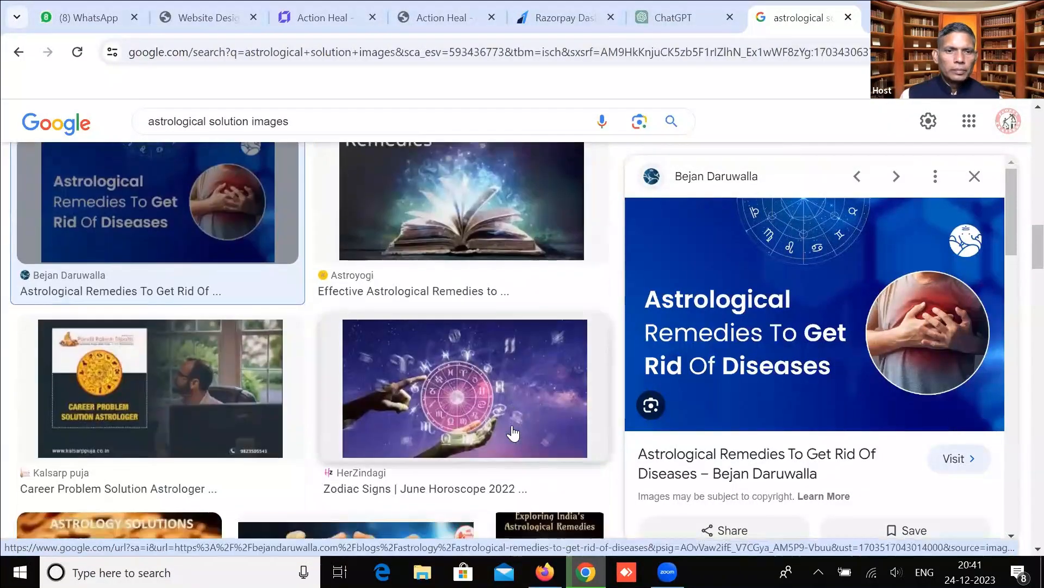
scroll(512, 434, down, 6)
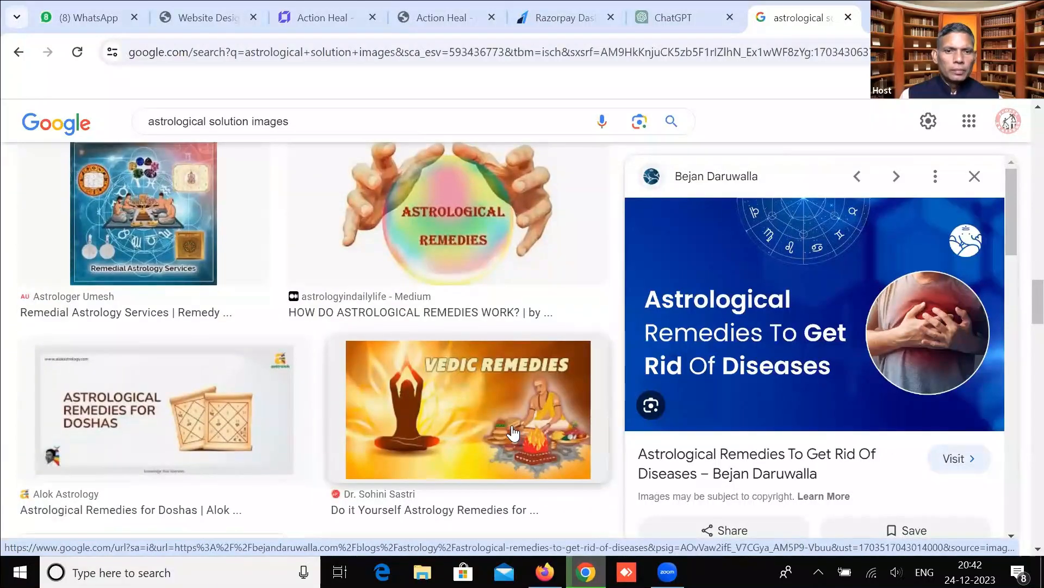
scroll(512, 433, down, 2)
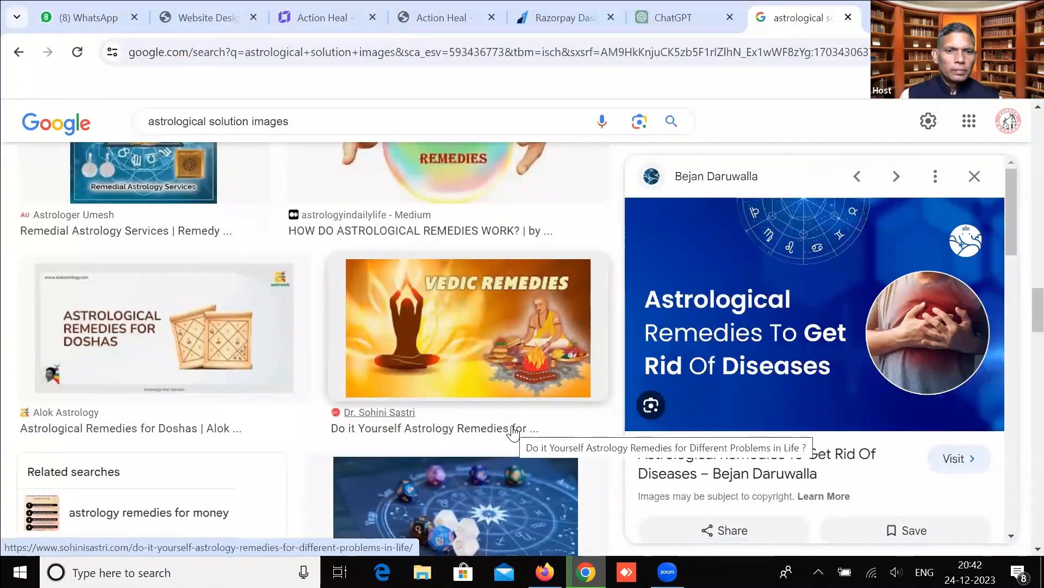
scroll(512, 434, down, 7)
scroll(512, 433, down, 8)
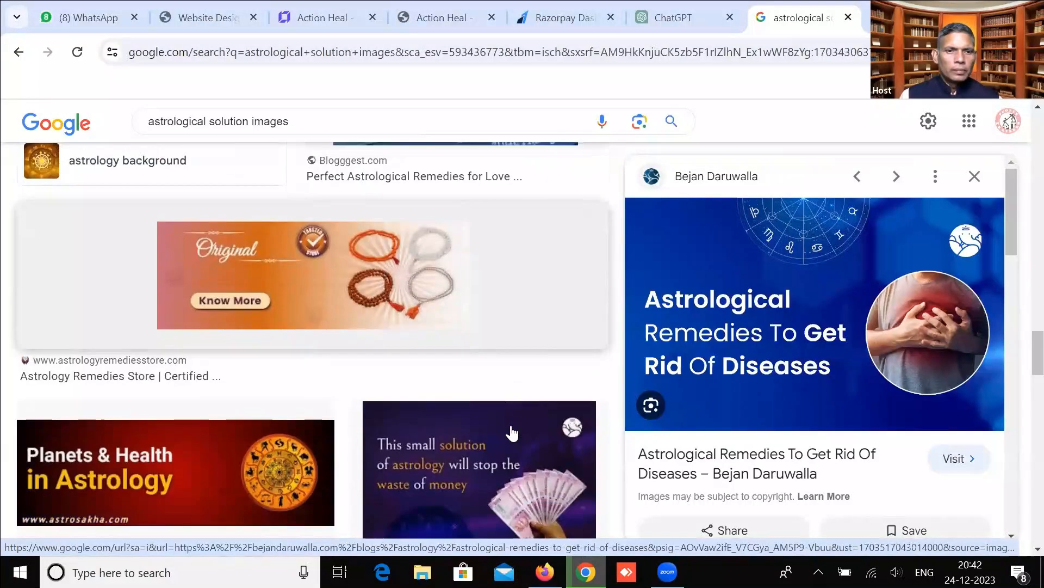
scroll(512, 433, down, 3)
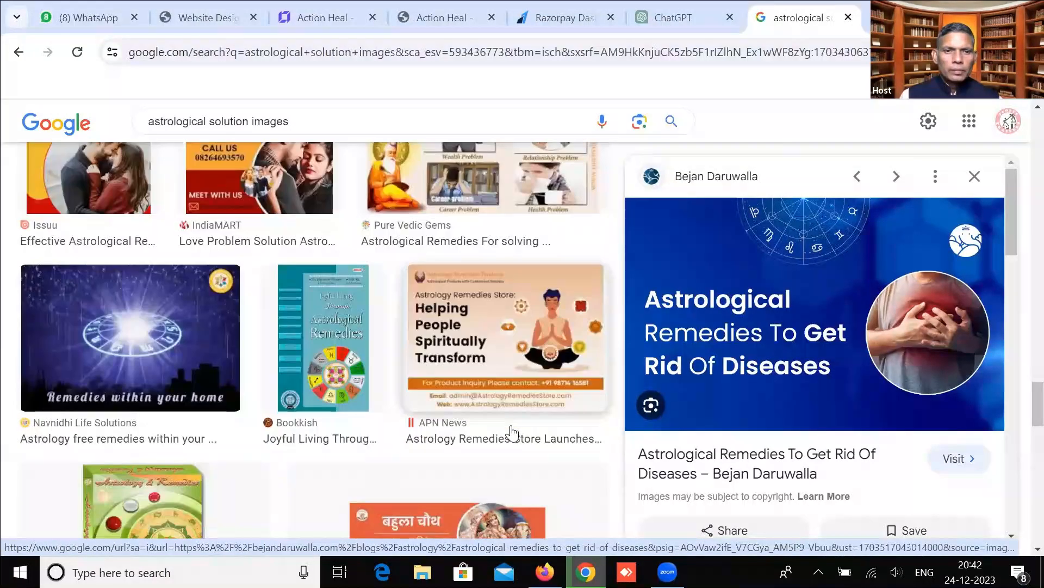
right_click(773, 339)
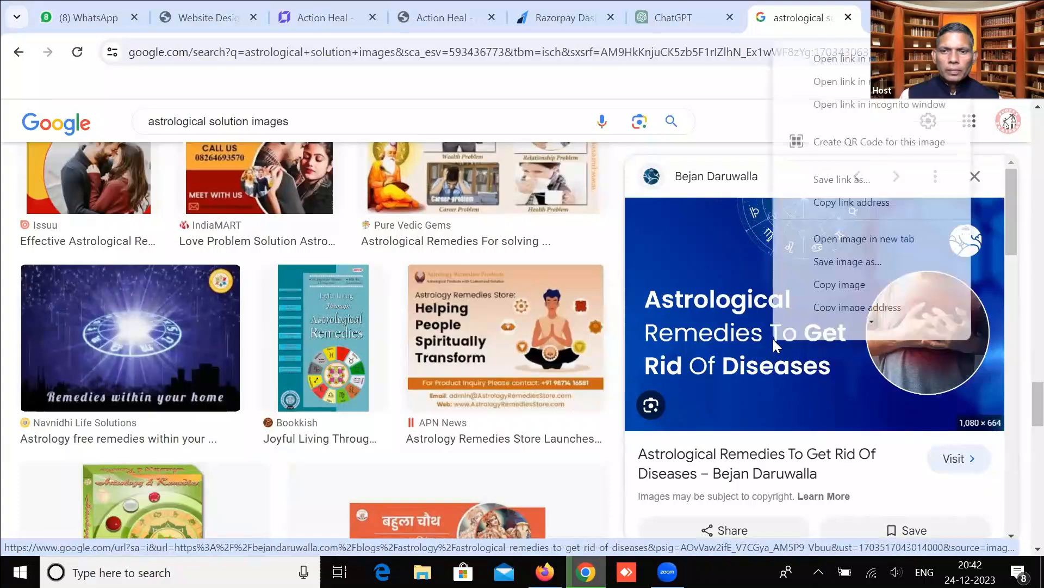
click(816, 258)
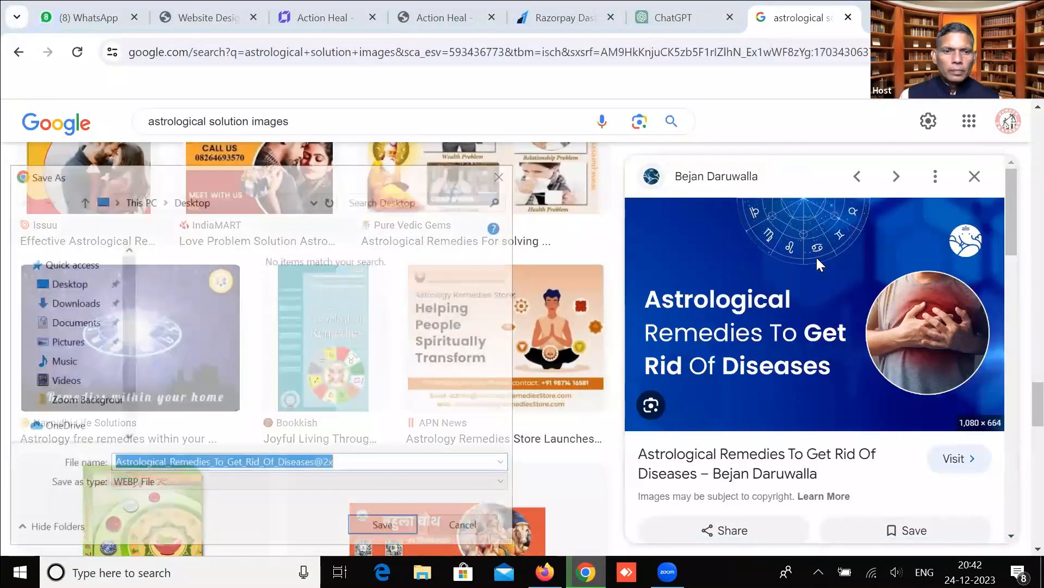
click(474, 522)
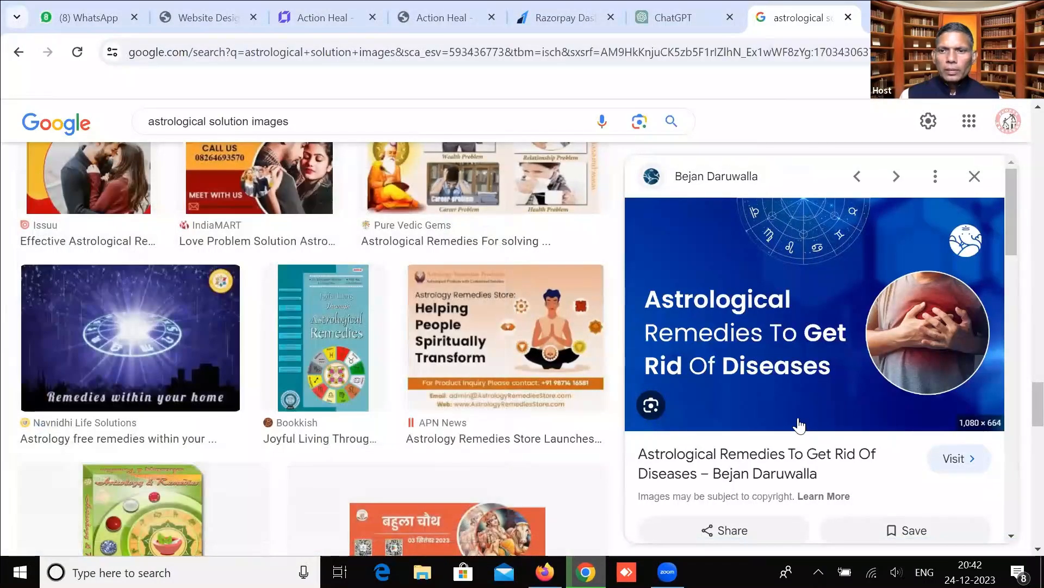
Save the Clickastro remedies-for-studies image to the Desktop as Astrological-remedies-for-studies-1200x675.jpg.
scroll(798, 426, down, 10)
scroll(798, 426, down, 5)
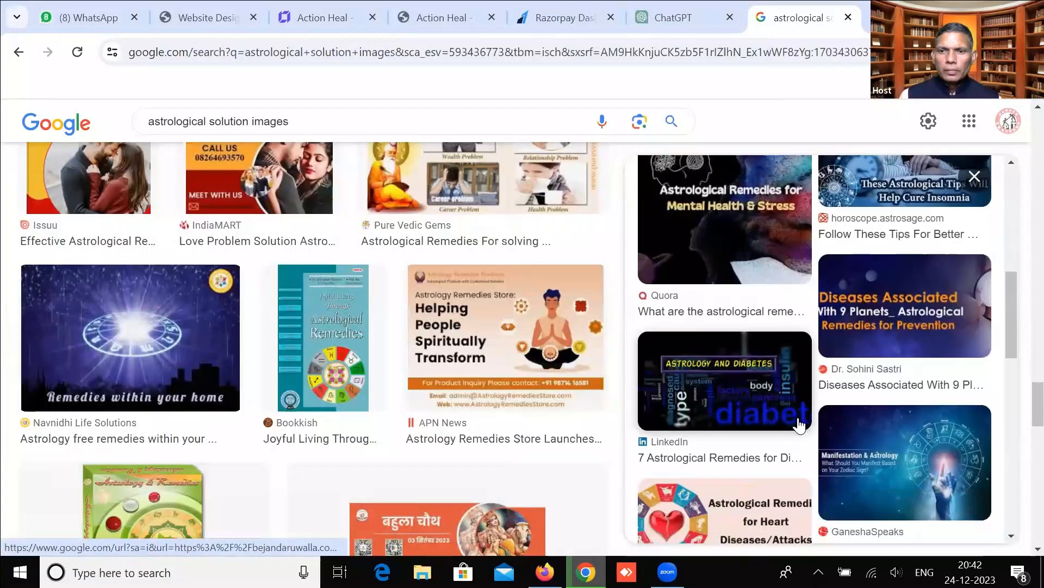
scroll(798, 426, down, 9)
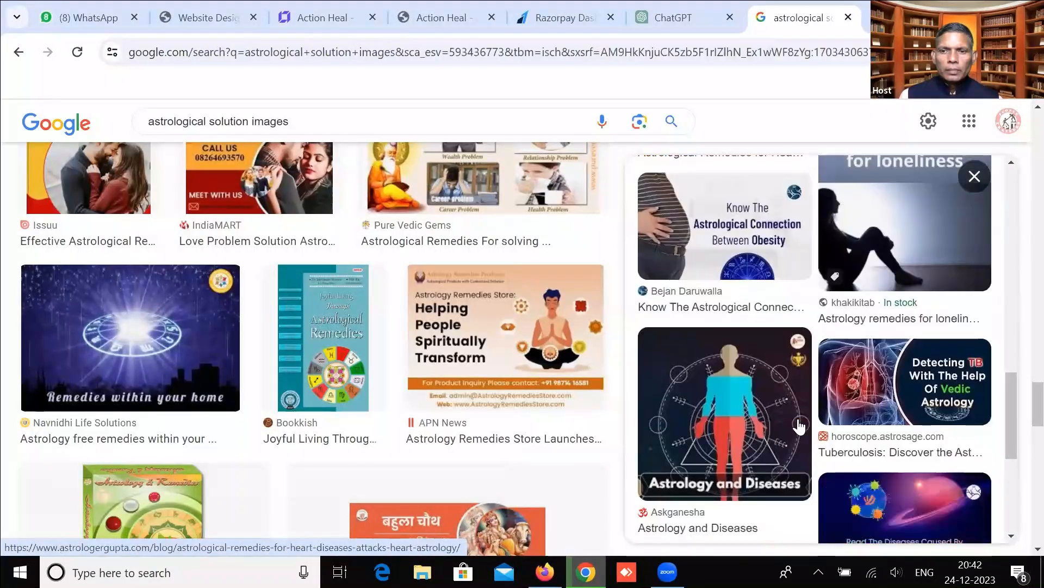
scroll(487, 427, down, 7)
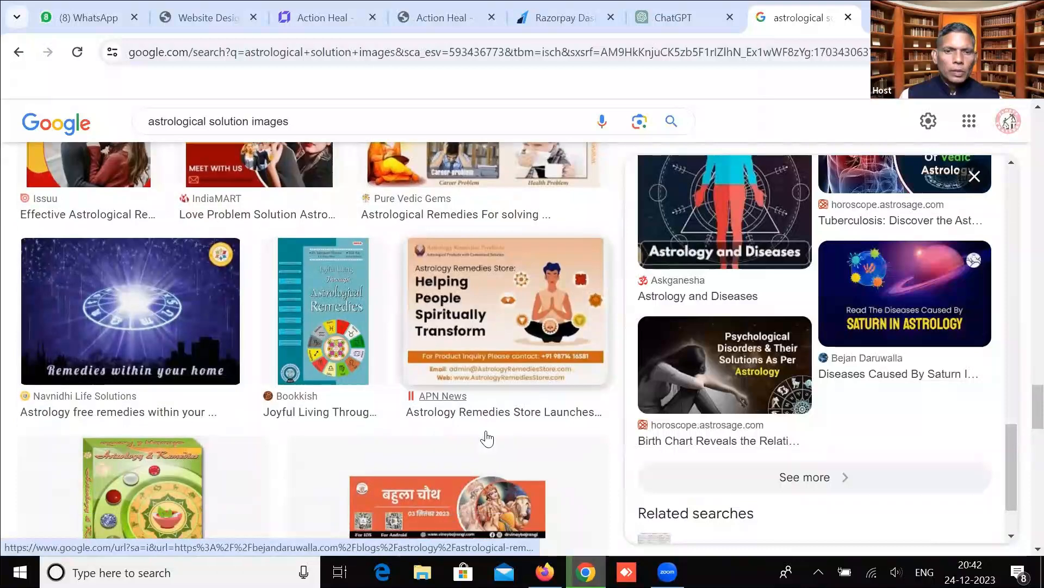
scroll(489, 428, down, 2)
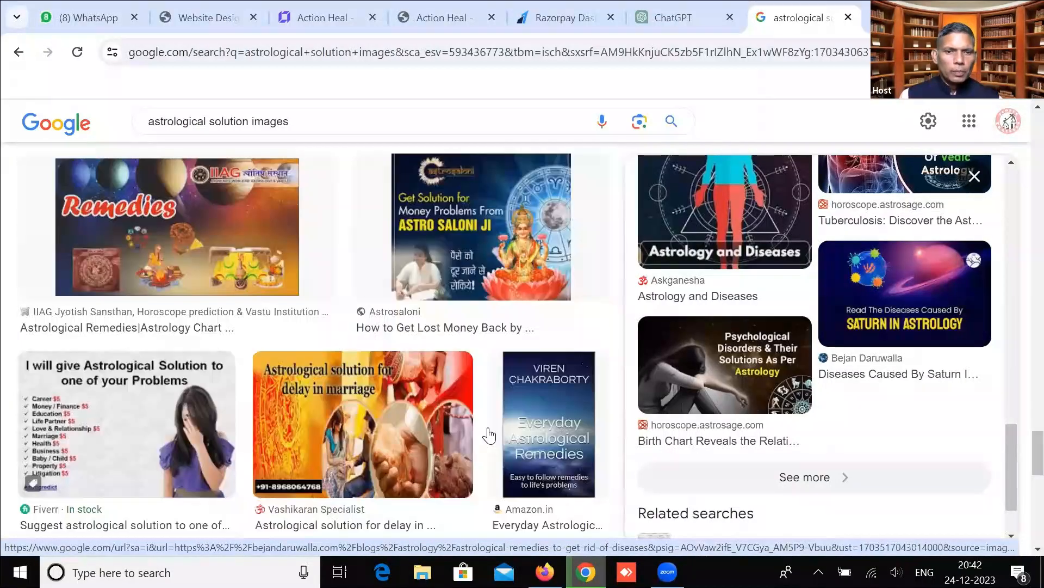
scroll(489, 435, down, 7)
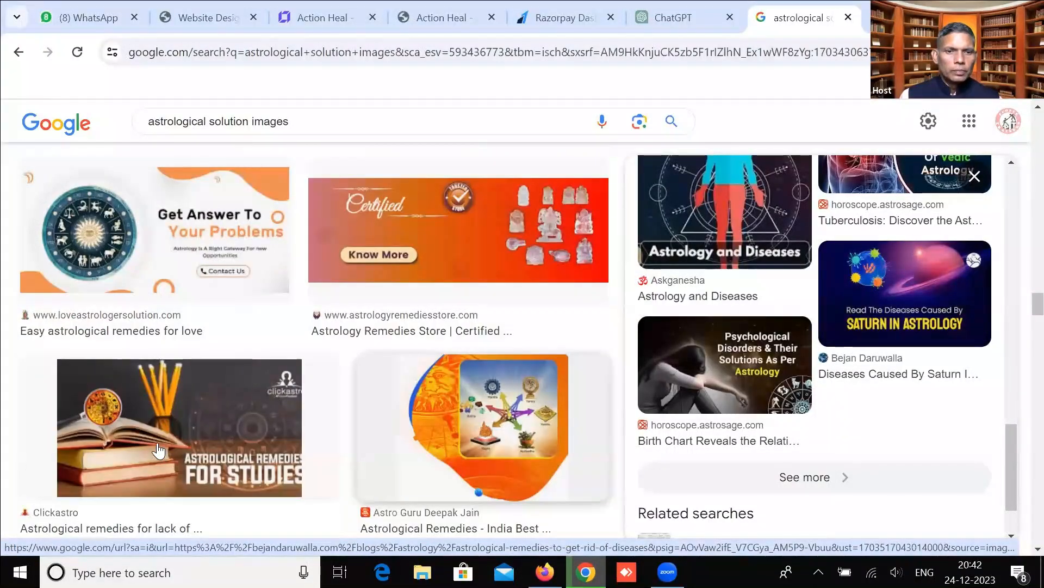
click(157, 450)
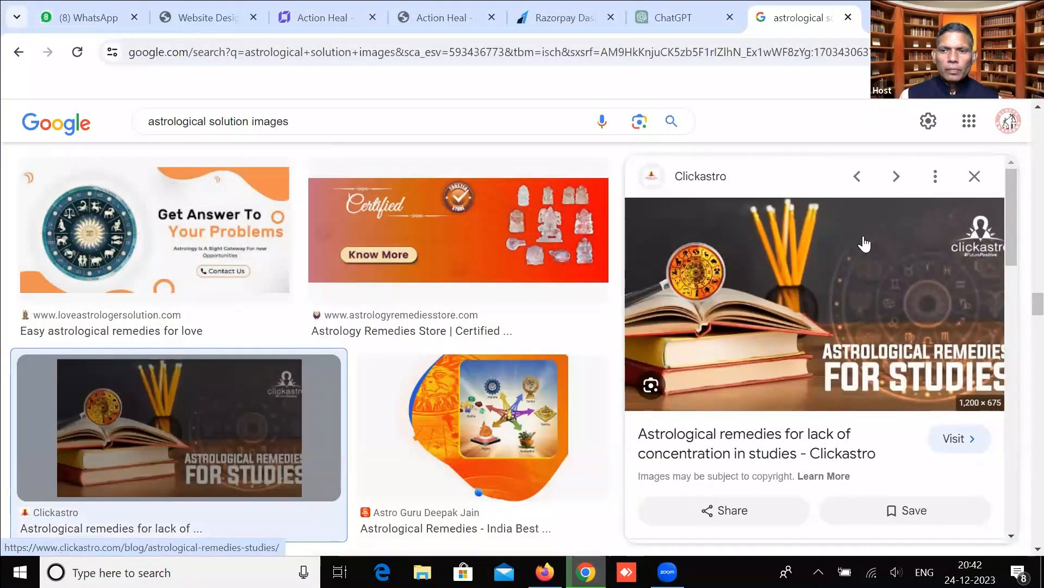
right_click(864, 236)
click(753, 455)
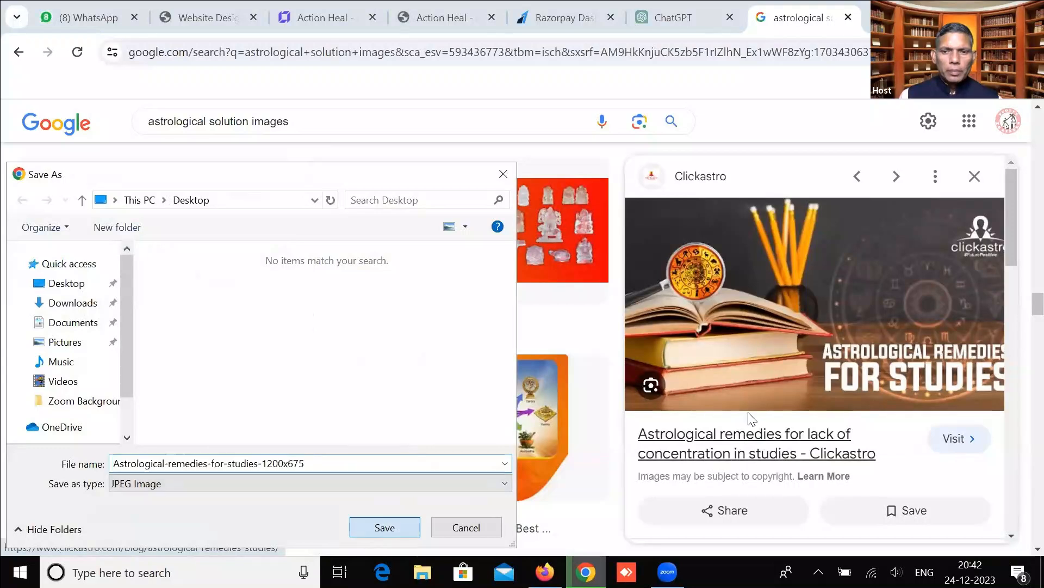
key(Return)
scroll(798, 422, down, 5)
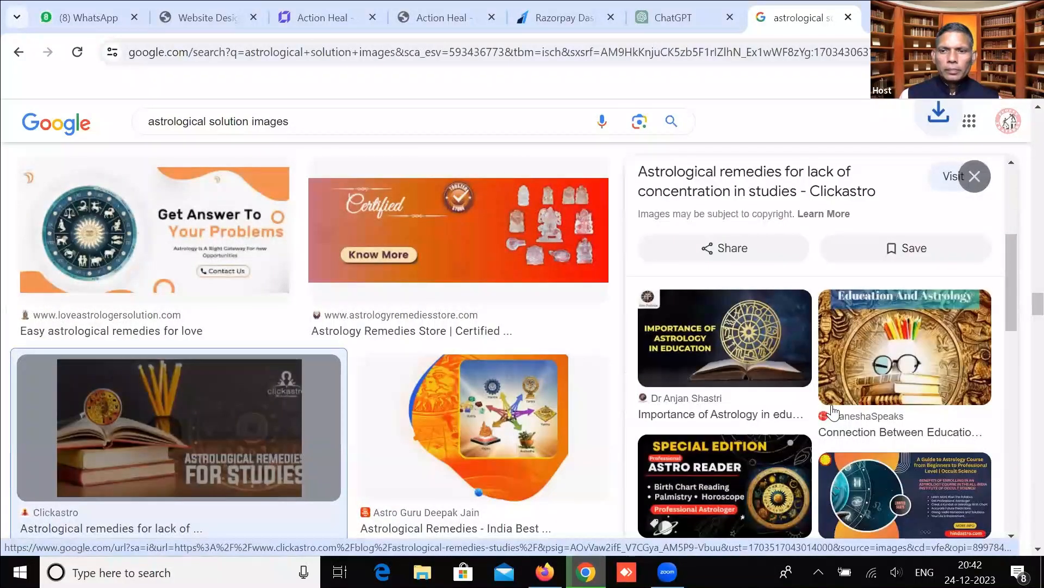
scroll(832, 403, down, 5)
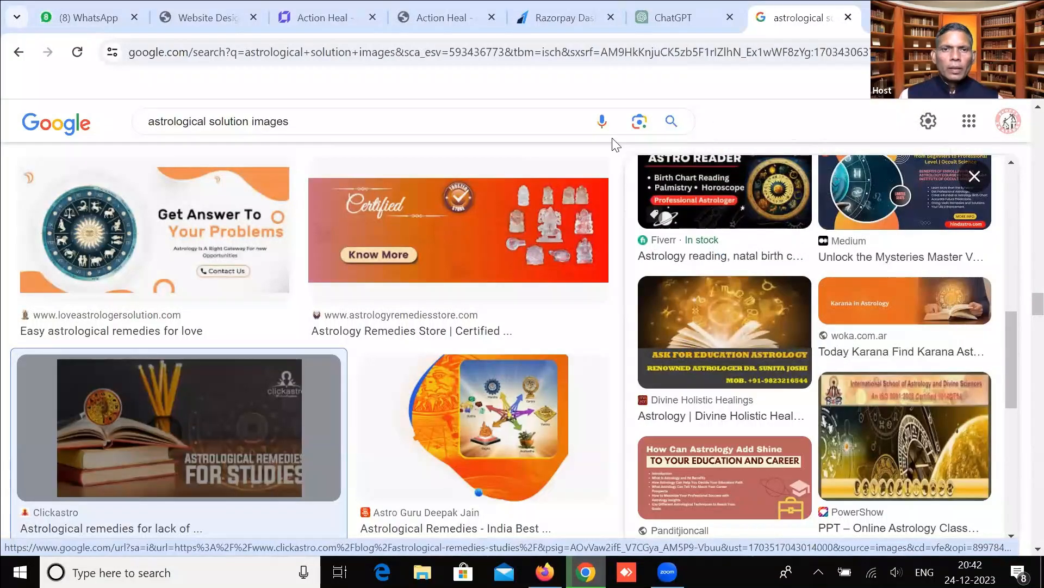
Upload Astrological-remedies-for-studies-1200x675.jpg via the Media library to replace the Remedies banner picture.
click(348, 19)
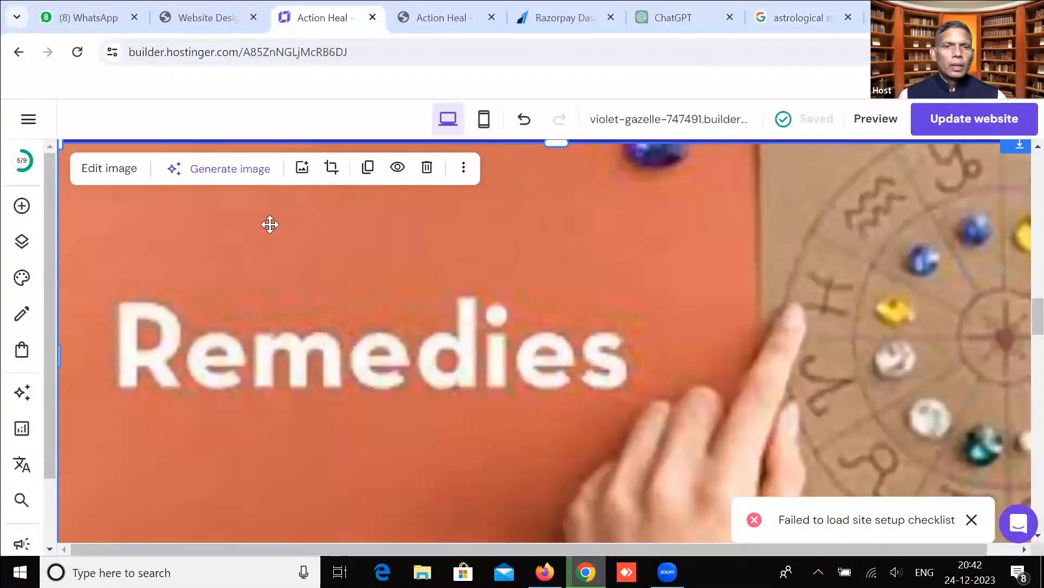
click(302, 170)
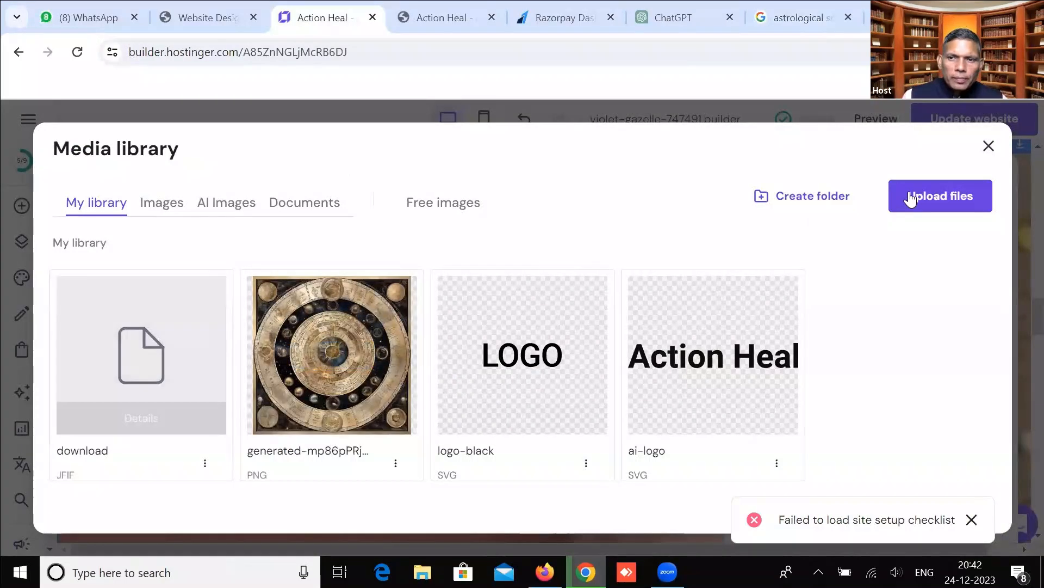
click(188, 302)
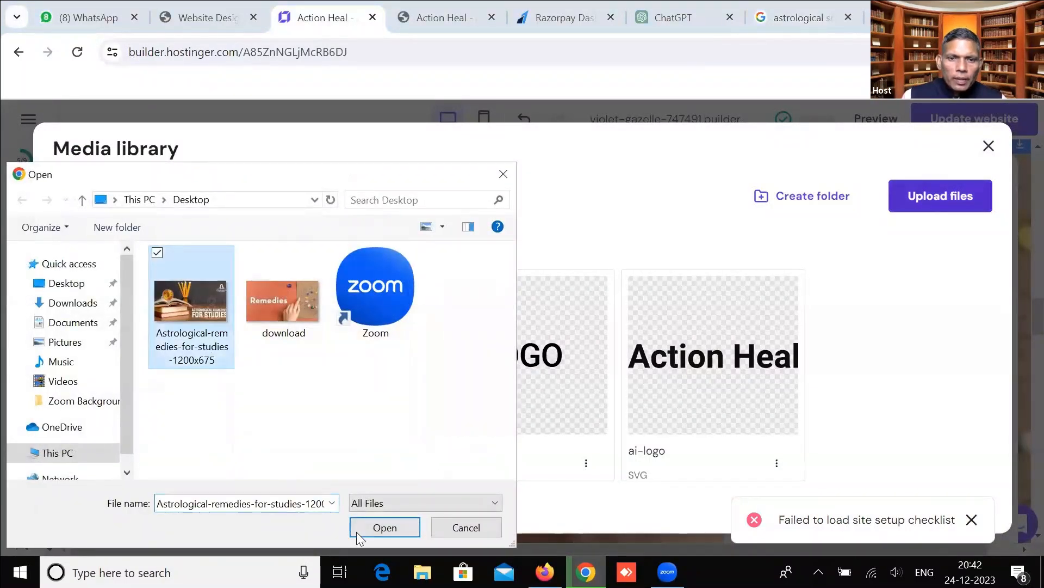
key(Return)
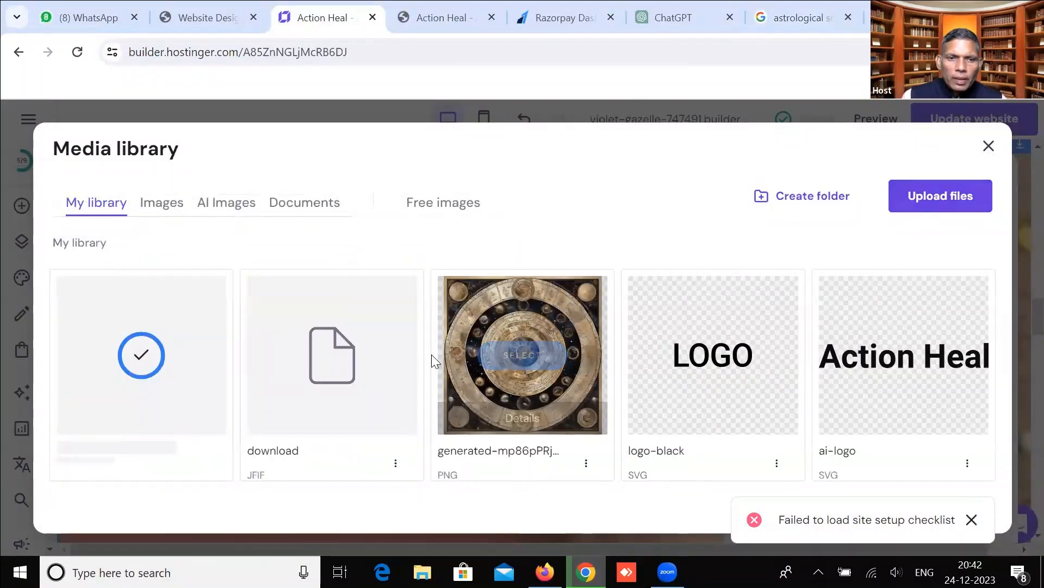
mouse_move(156, 375)
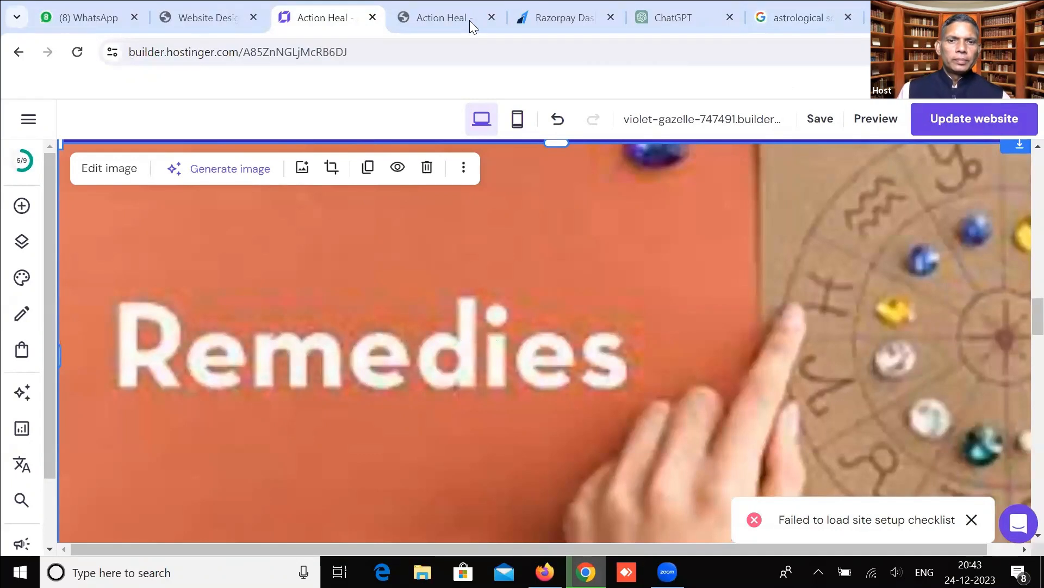
click(407, 222)
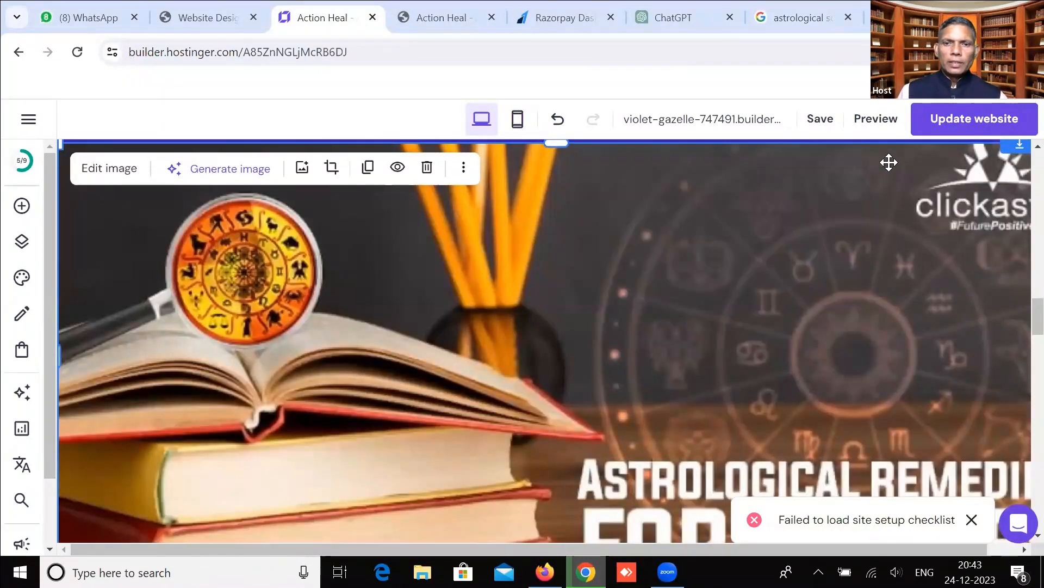
scroll(745, 284, up, 3)
scroll(746, 296, down, 3)
scroll(691, 340, down, 5)
scroll(369, 326, down, 3)
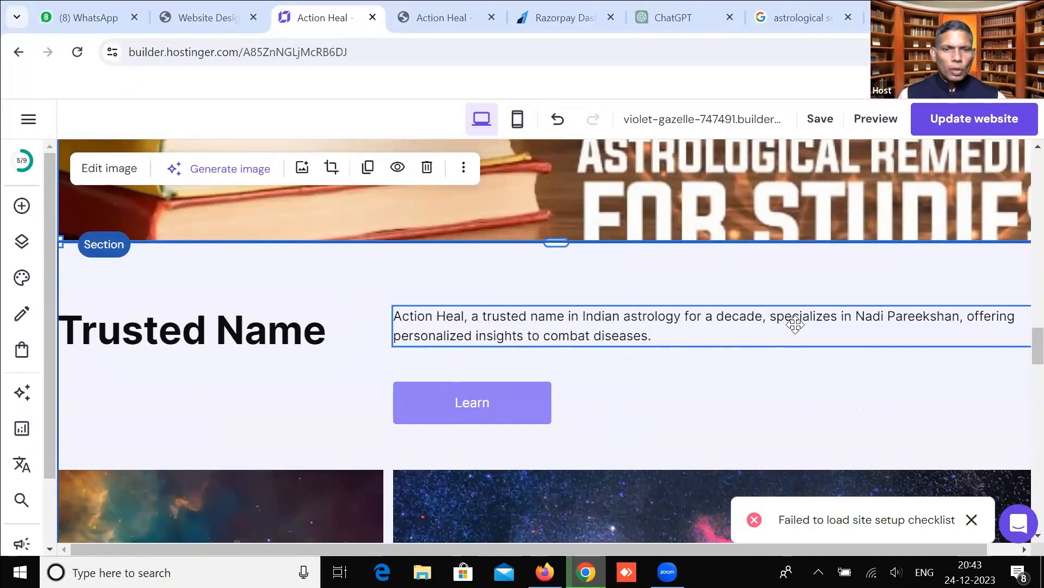
Copy the WhatsApp link from the Register for FREE button's settings.
click(459, 407)
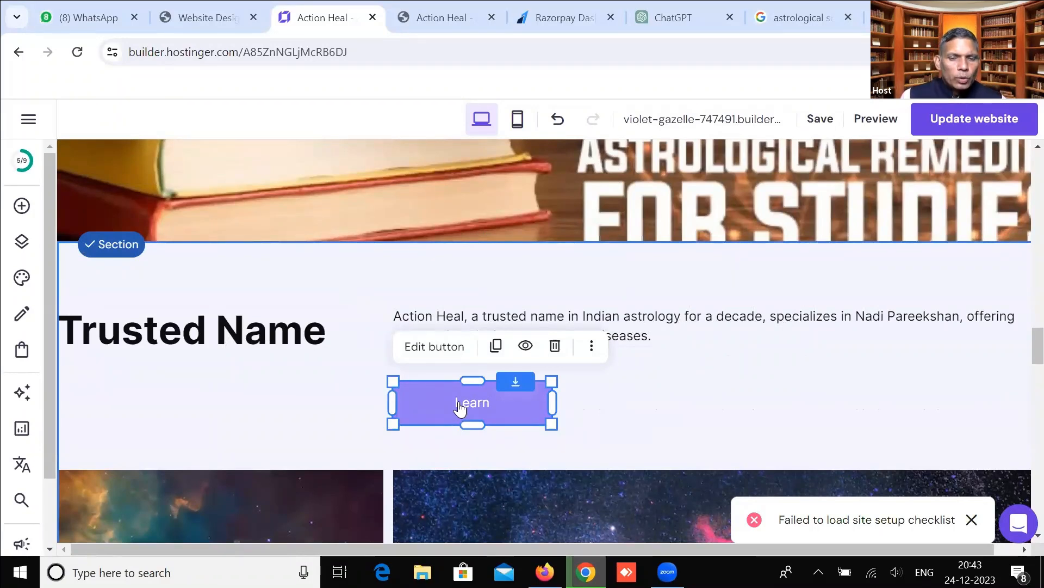
scroll(752, 367, up, 15)
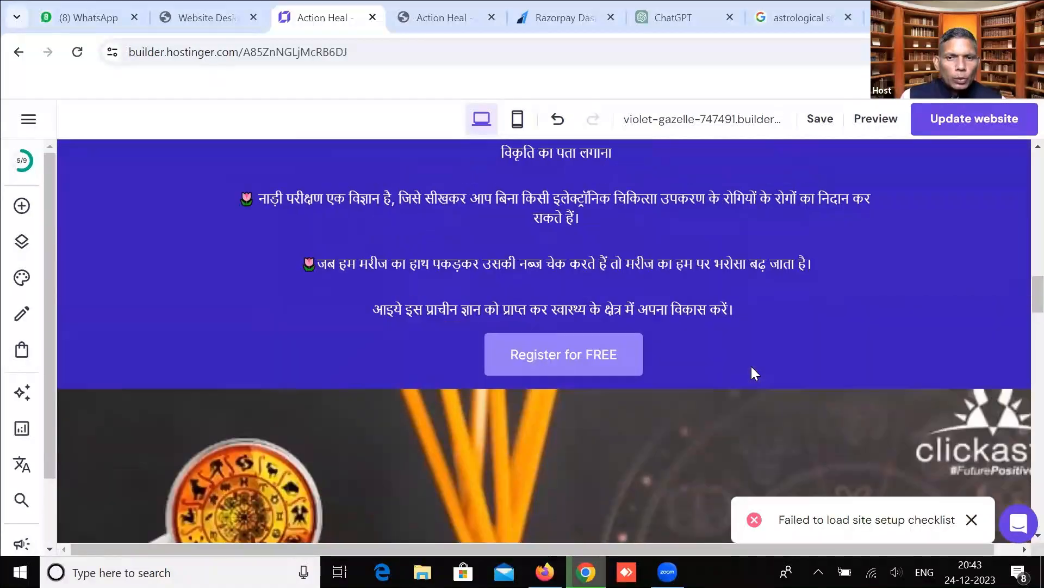
scroll(748, 366, down, 10)
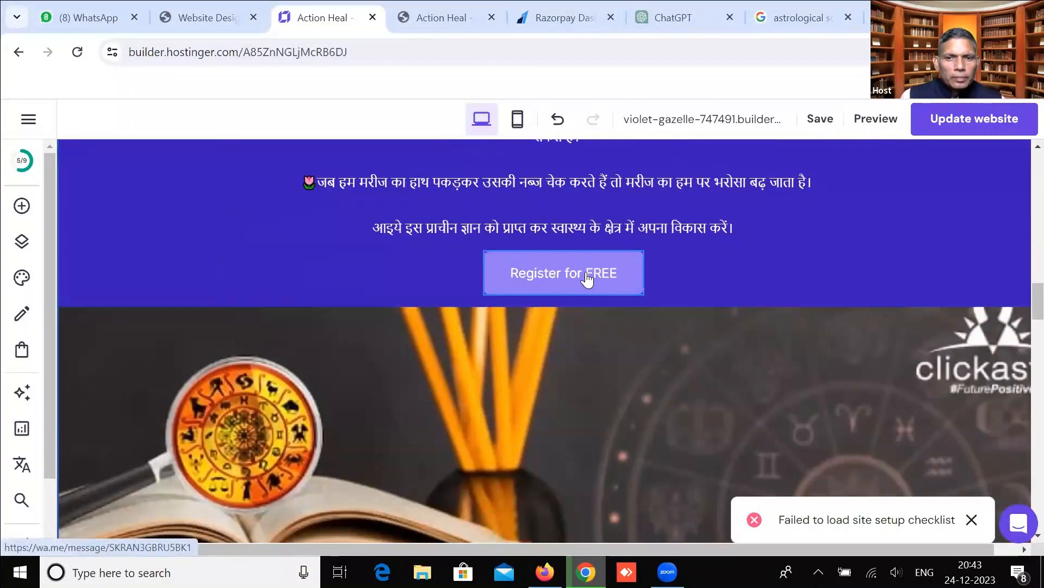
click(587, 277)
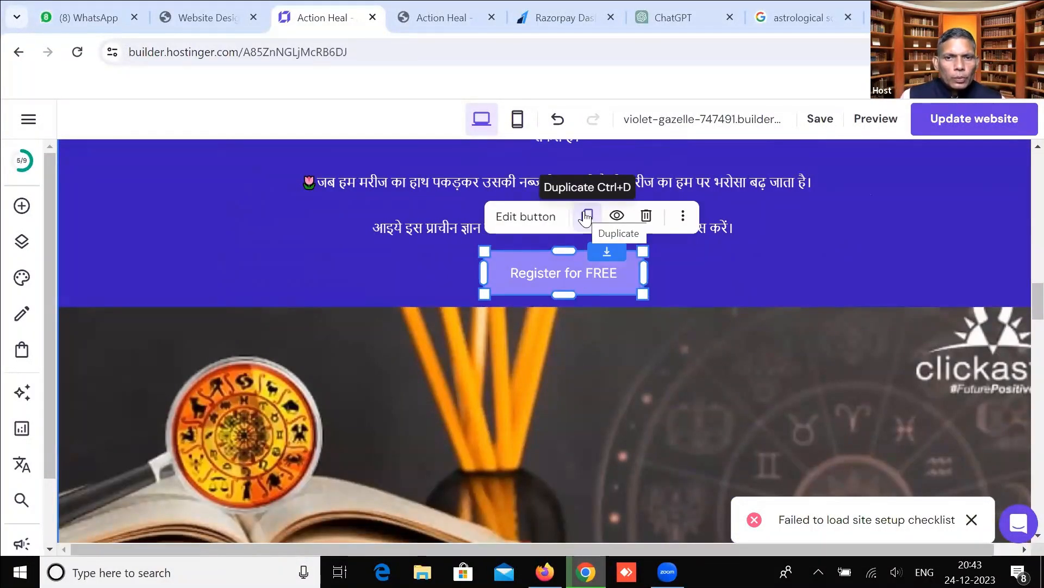
click(530, 218)
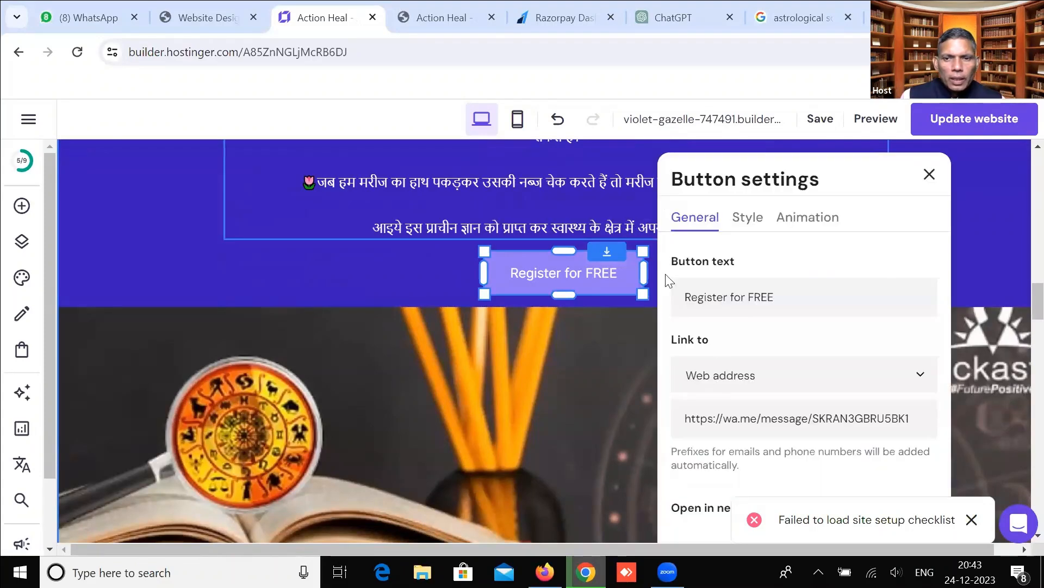
drag(920, 418, 685, 420)
right_click(707, 418)
click(731, 130)
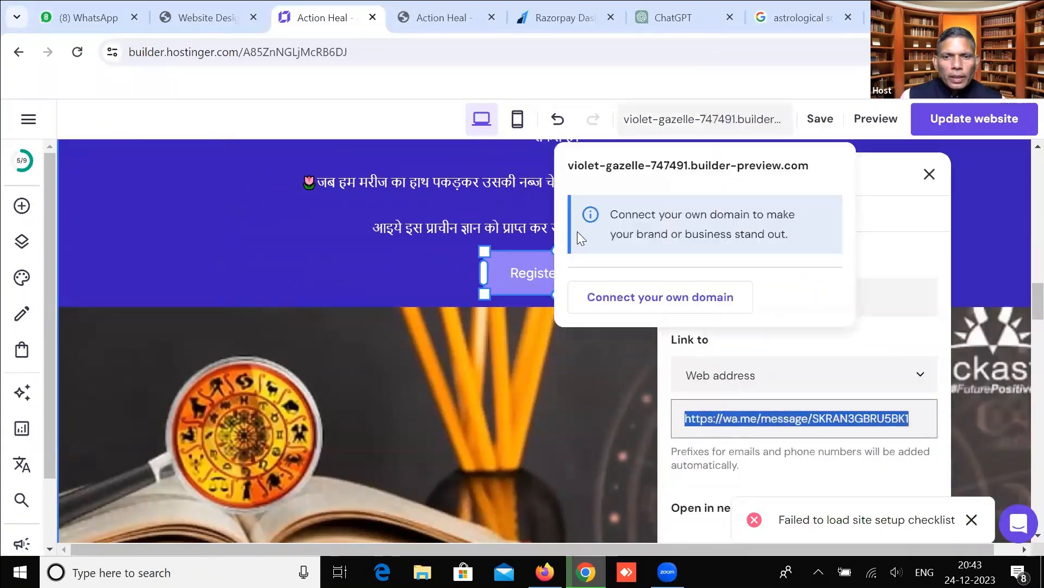
click(455, 334)
Paste the WhatsApp link into the Learn button's web address.
scroll(455, 350, down, 5)
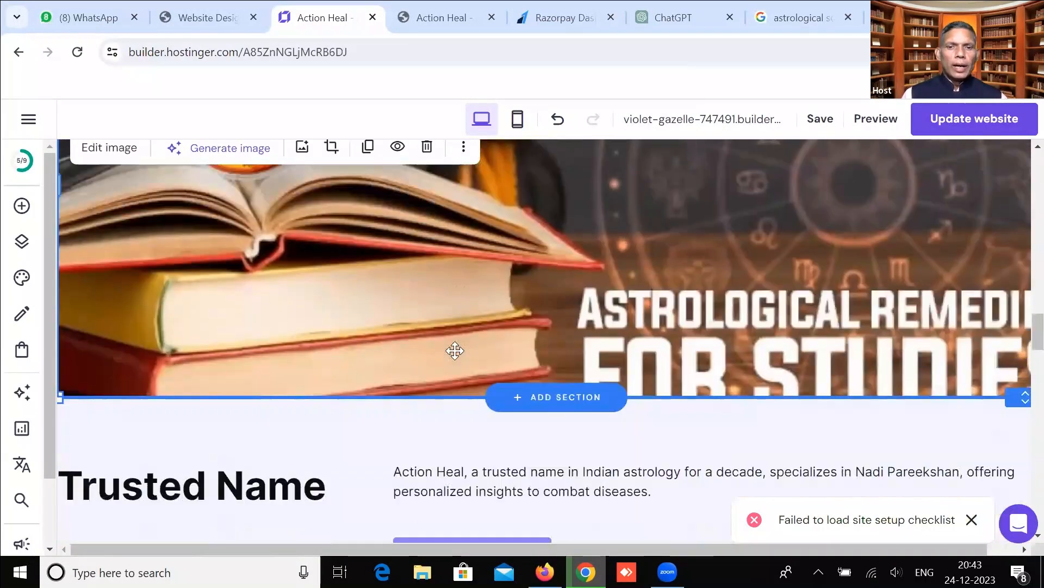
scroll(455, 350, down, 4)
click(468, 331)
click(453, 264)
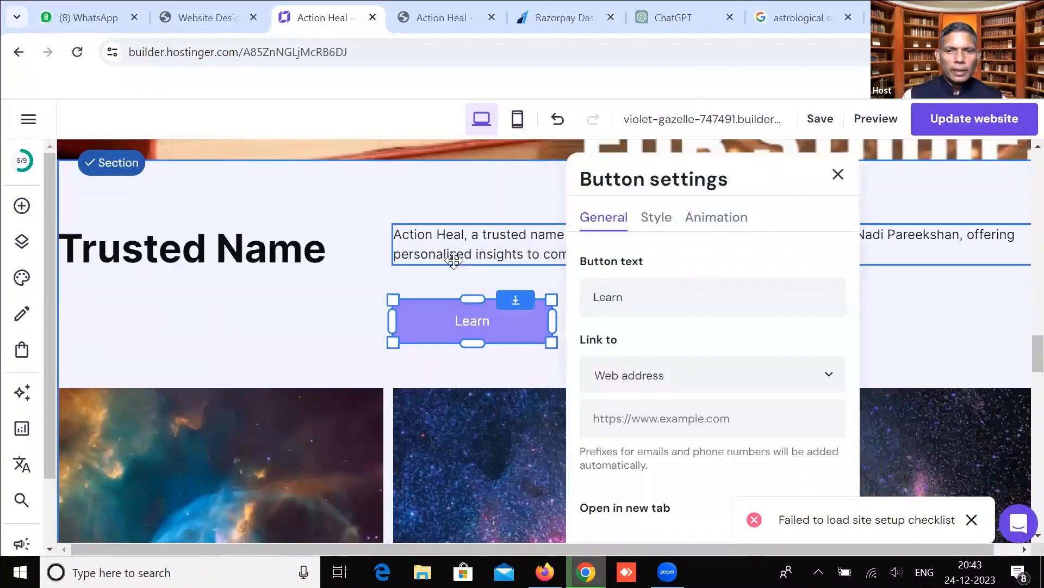
click(661, 427)
key(ctrl+v)
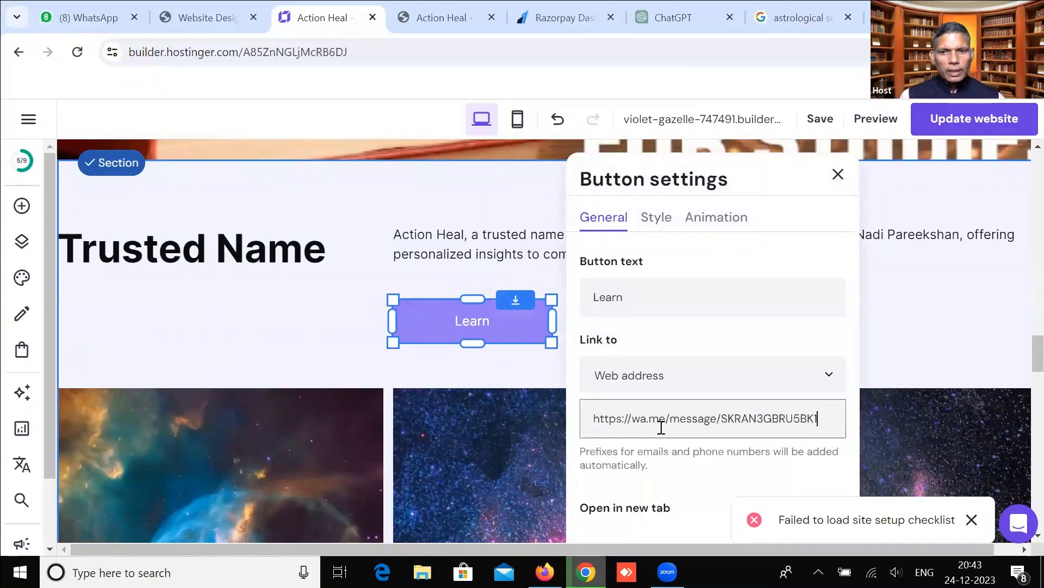
scroll(661, 427, down, 3)
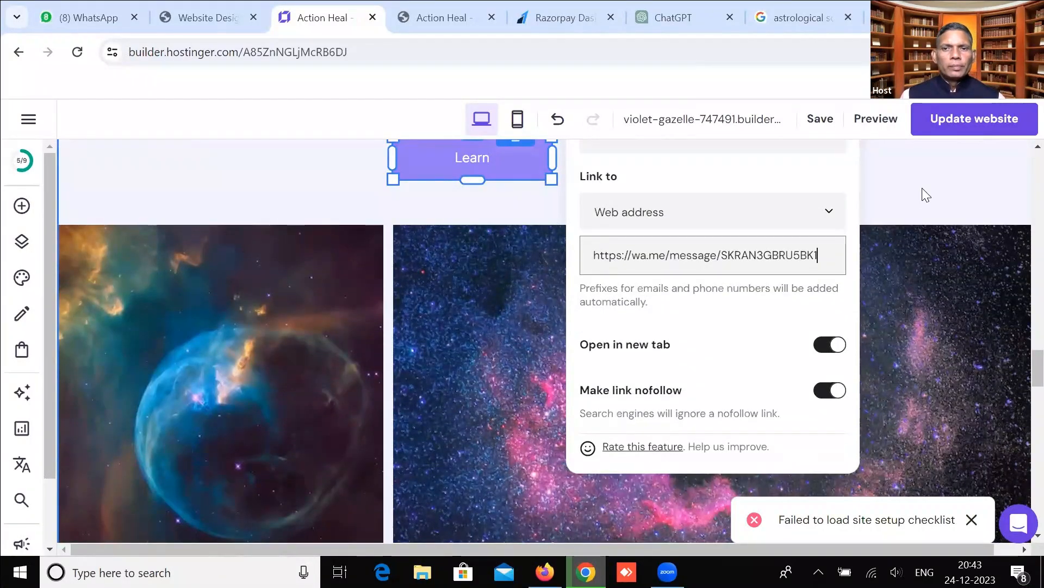
click(923, 187)
scroll(274, 313, down, 2)
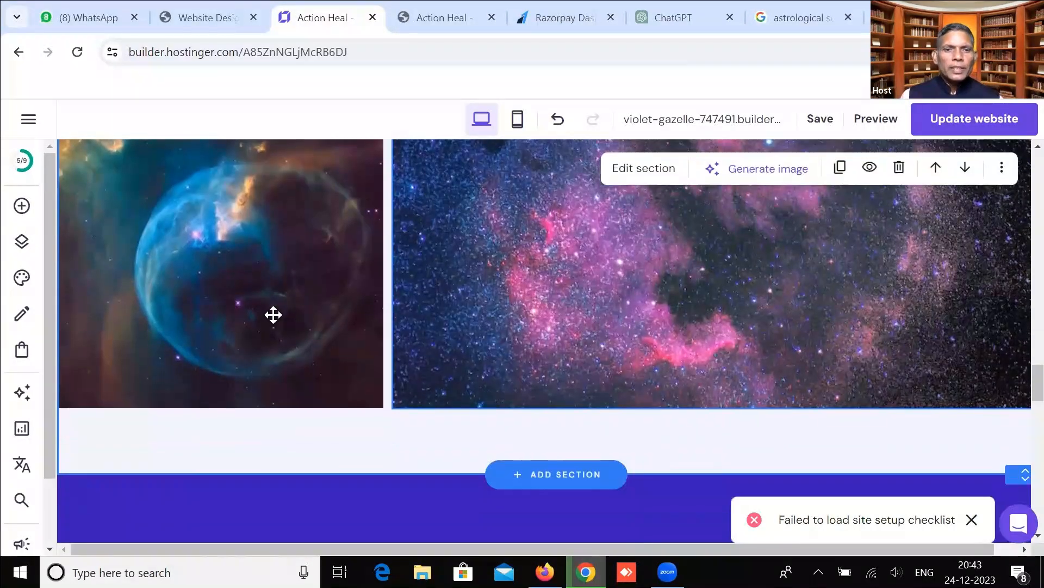
click(272, 313)
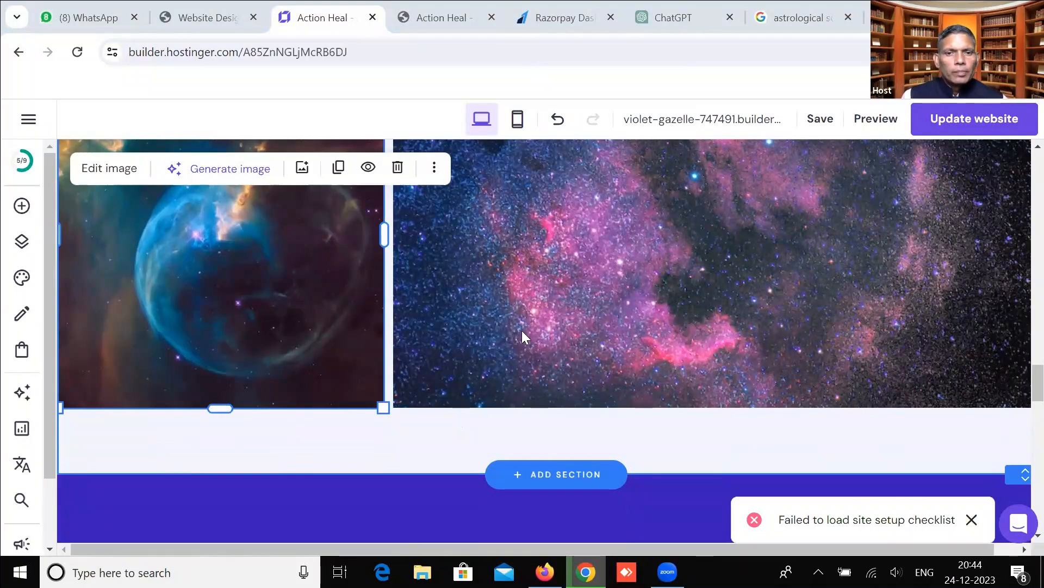
scroll(521, 331, up, 4)
scroll(402, 345, down, 2)
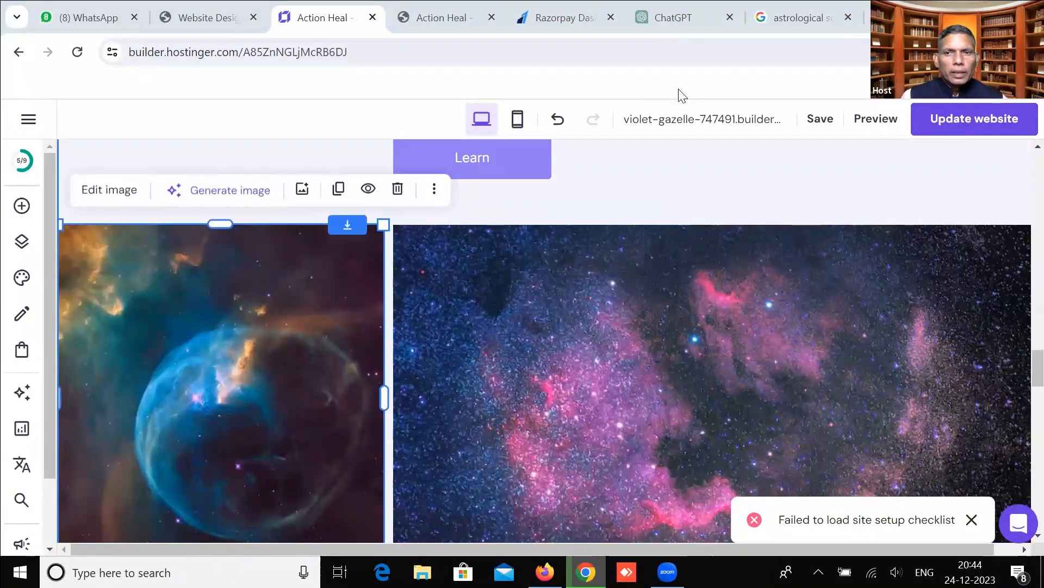
Save the Astrological solution image from Google Images to the Desktop.
click(799, 17)
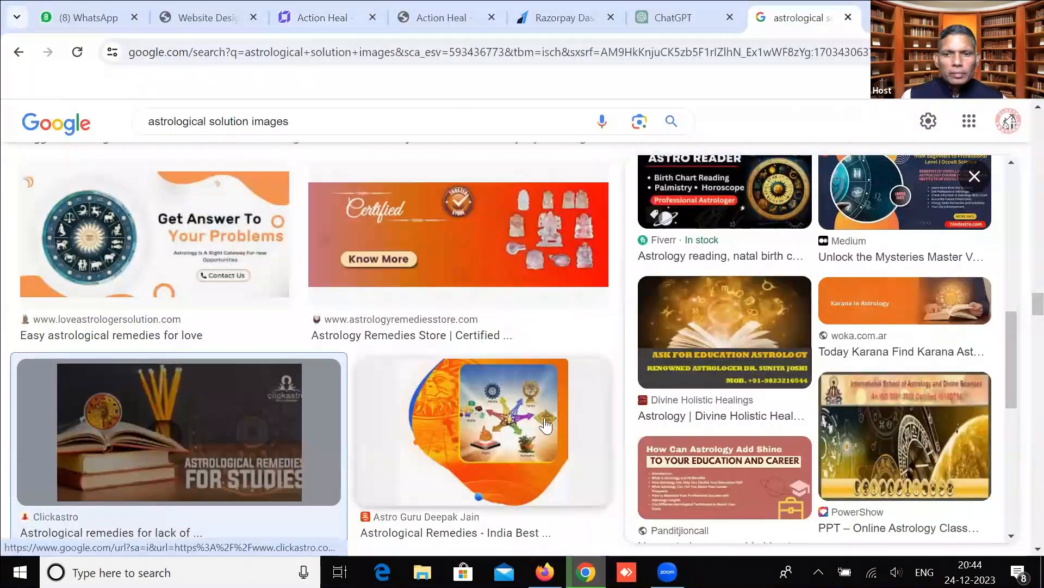
scroll(550, 417, down, 5)
scroll(549, 418, down, 10)
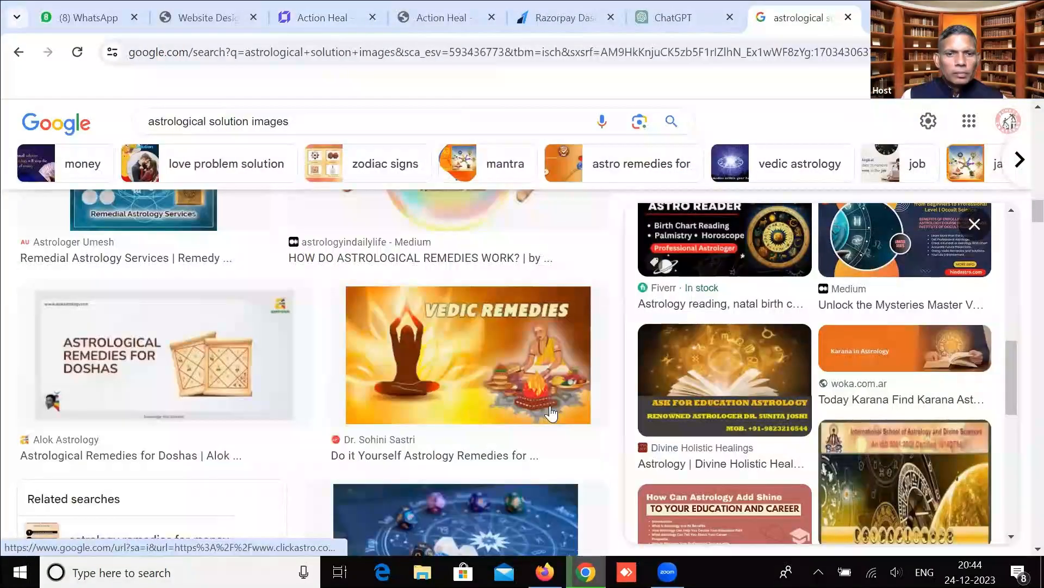
scroll(365, 293, up, 6)
scroll(368, 270, up, 3)
click(368, 270)
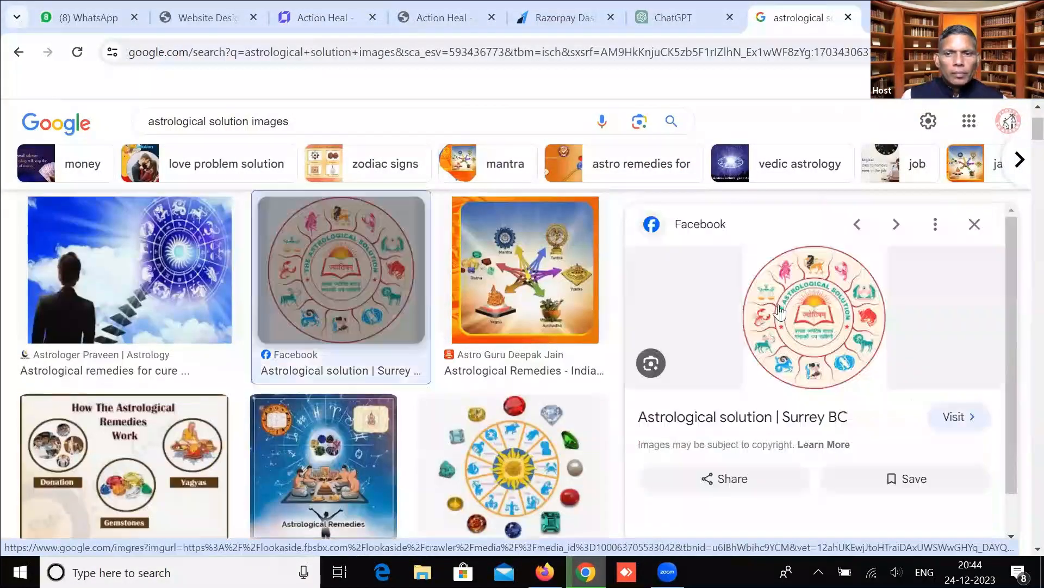
right_click(838, 296)
click(870, 207)
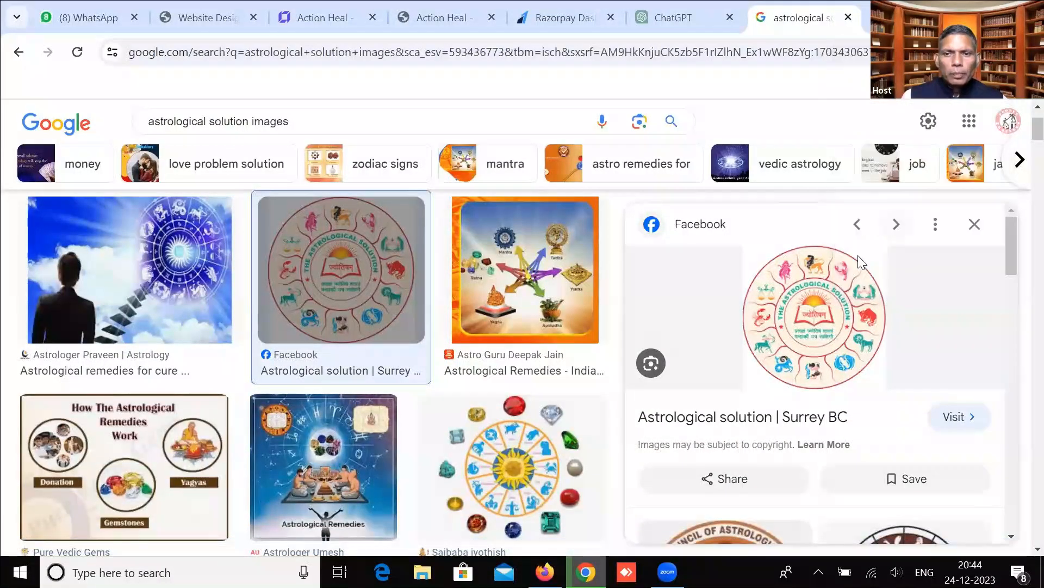
click(413, 522)
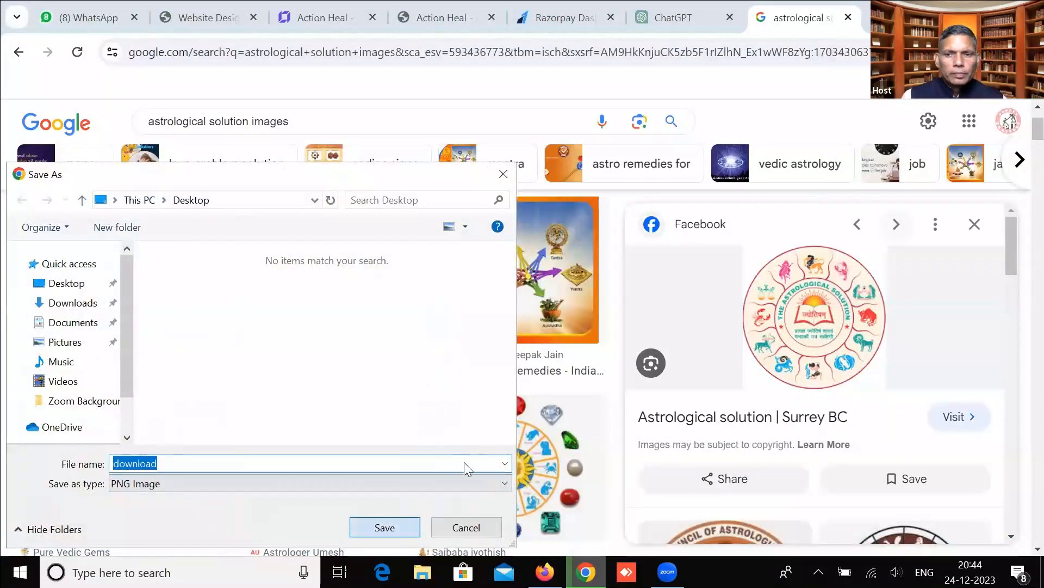
Start saving the How The Astrological Remedies Work image, then dismiss the save dialog.
scroll(974, 414, down, 5)
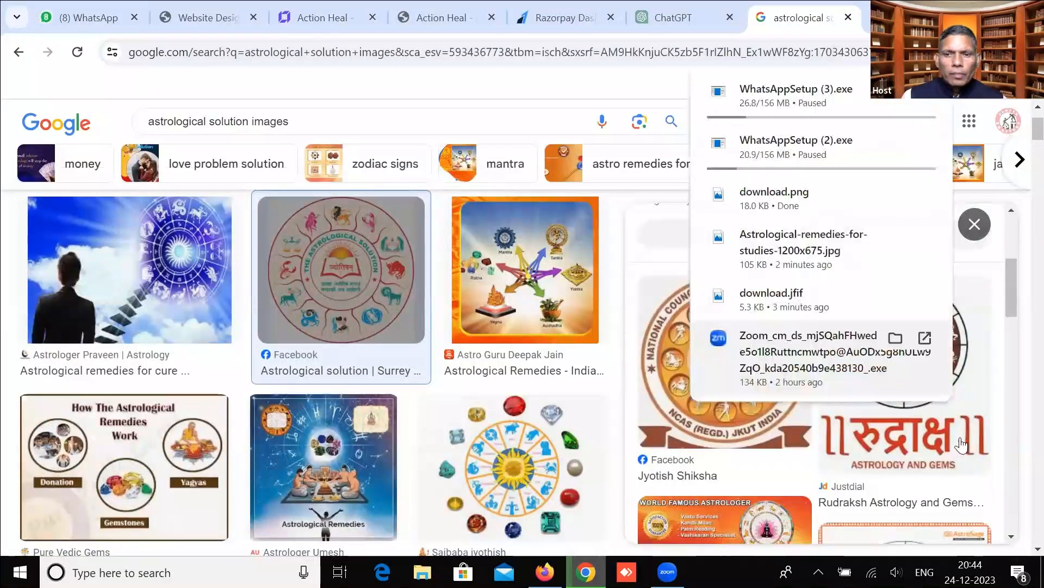
scroll(524, 351, down, 3)
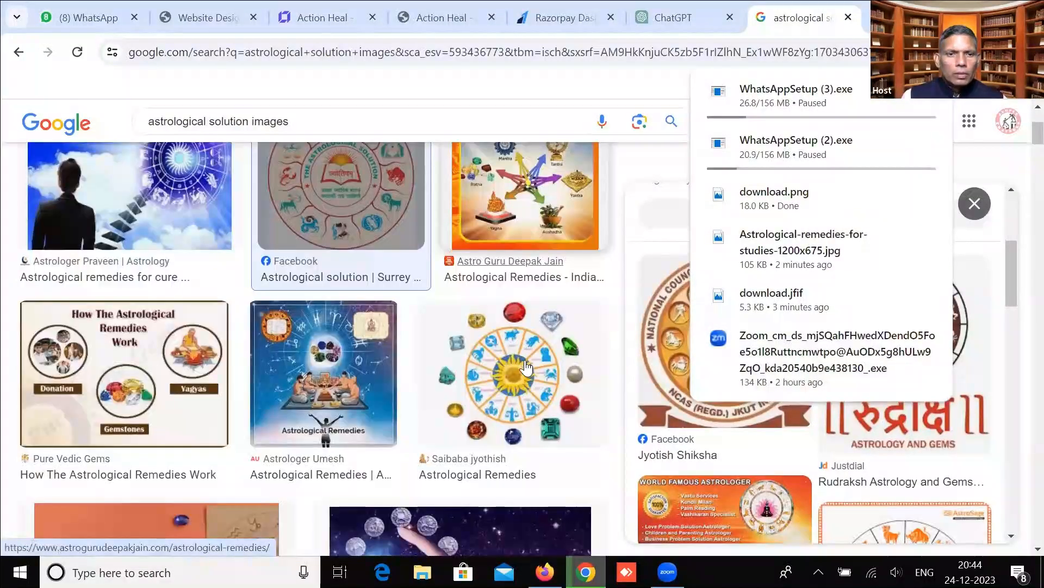
click(177, 305)
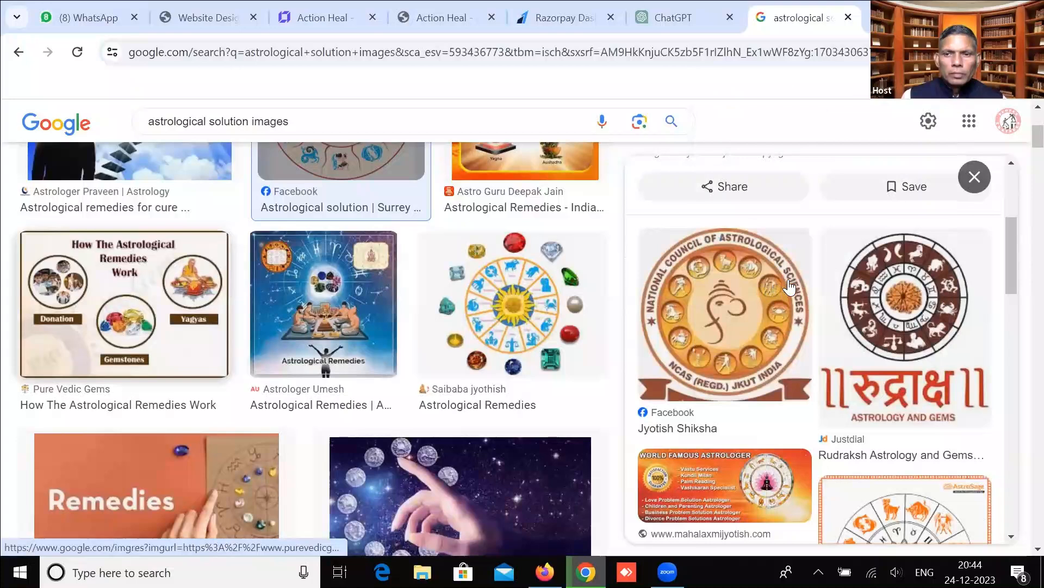
scroll(882, 323, down, 3)
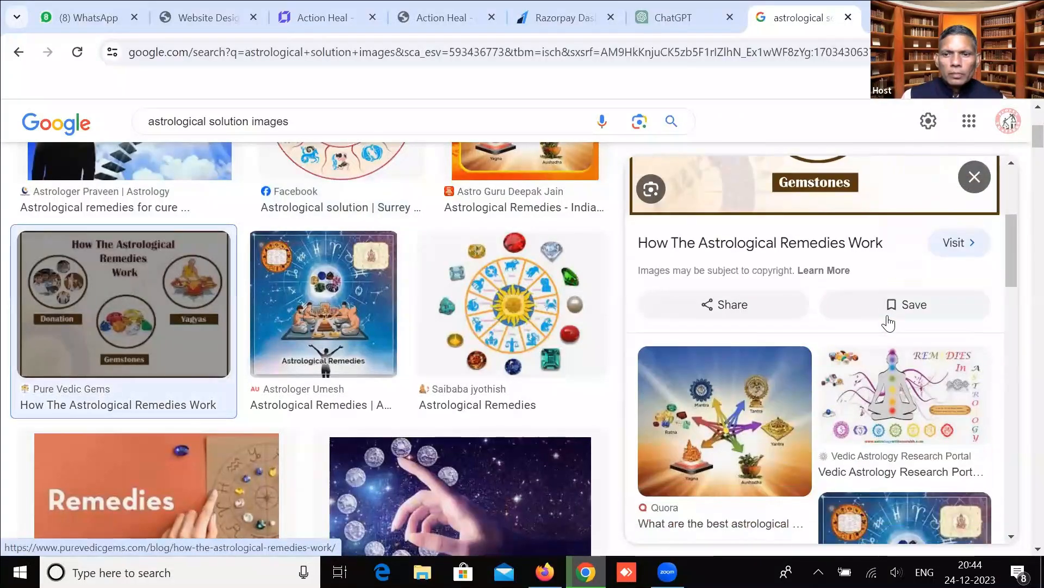
scroll(886, 322, up, 3)
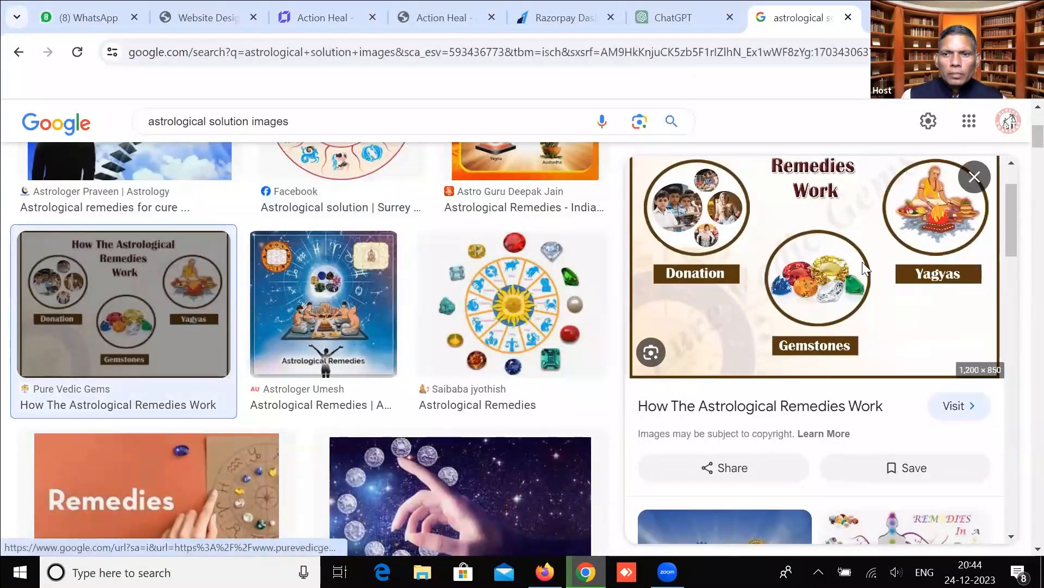
right_click(863, 262)
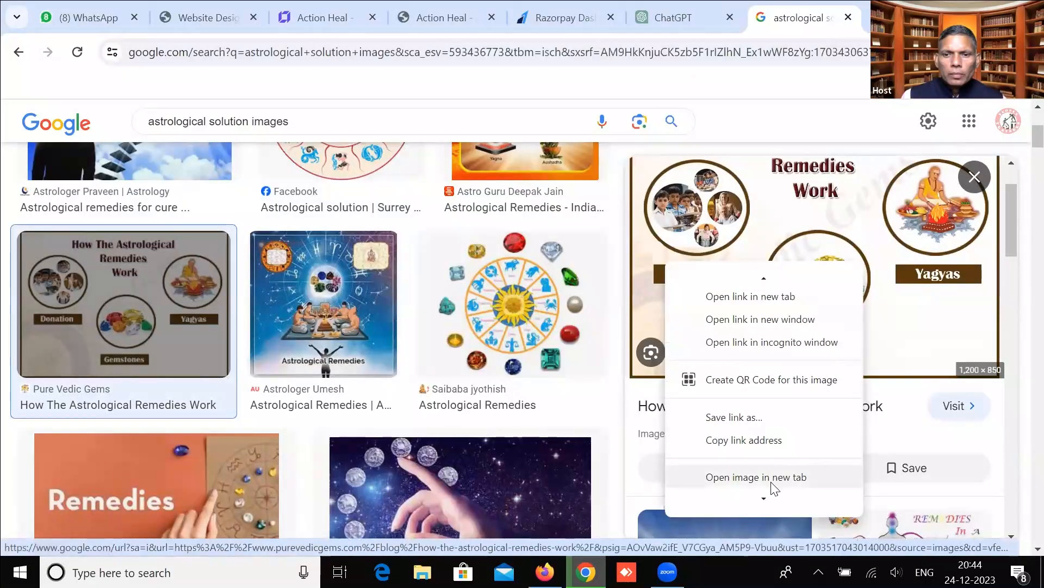
mouse_move(764, 499)
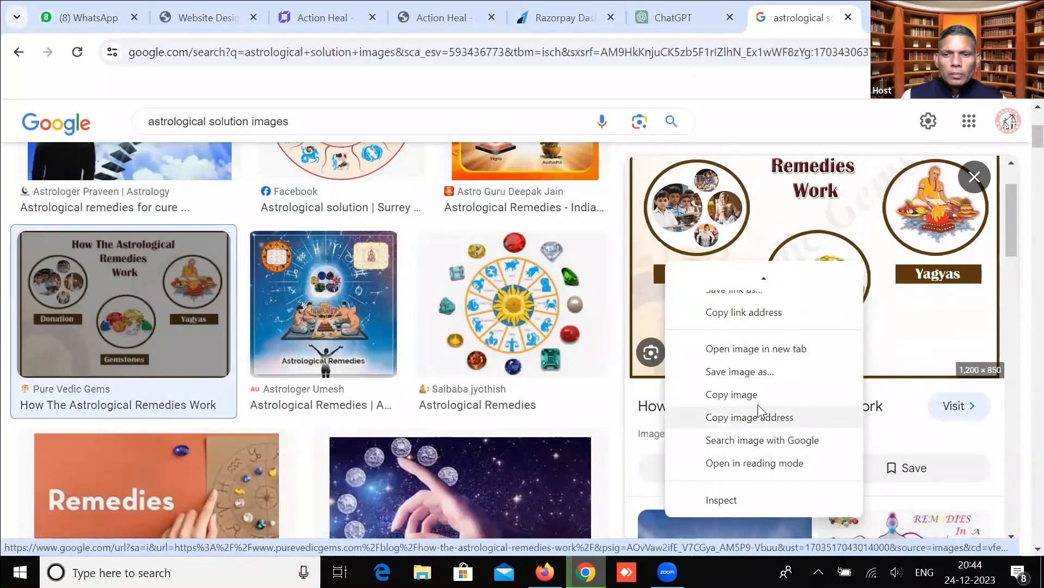
click(772, 372)
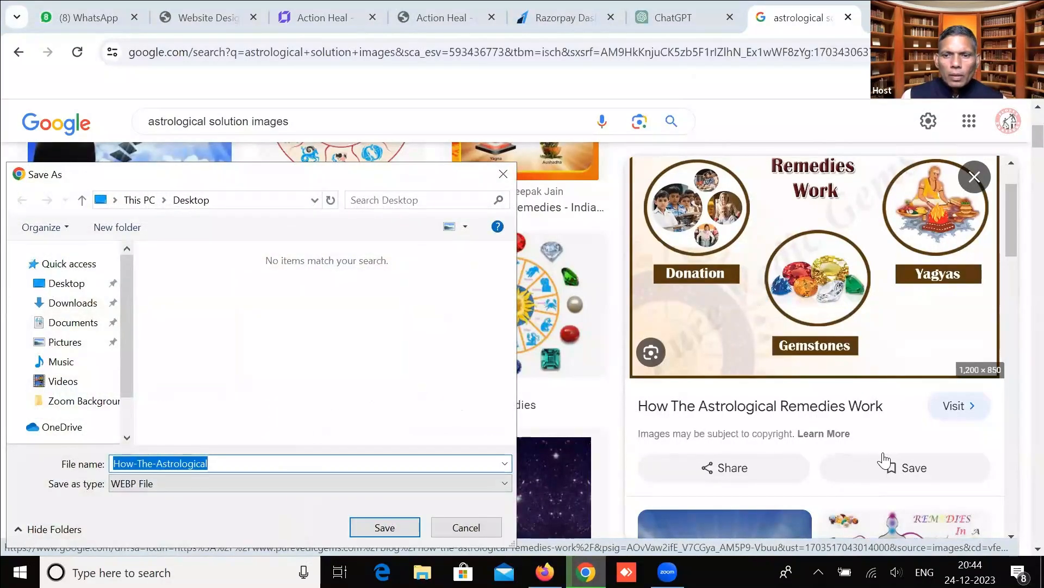
scroll(884, 461, down, 8)
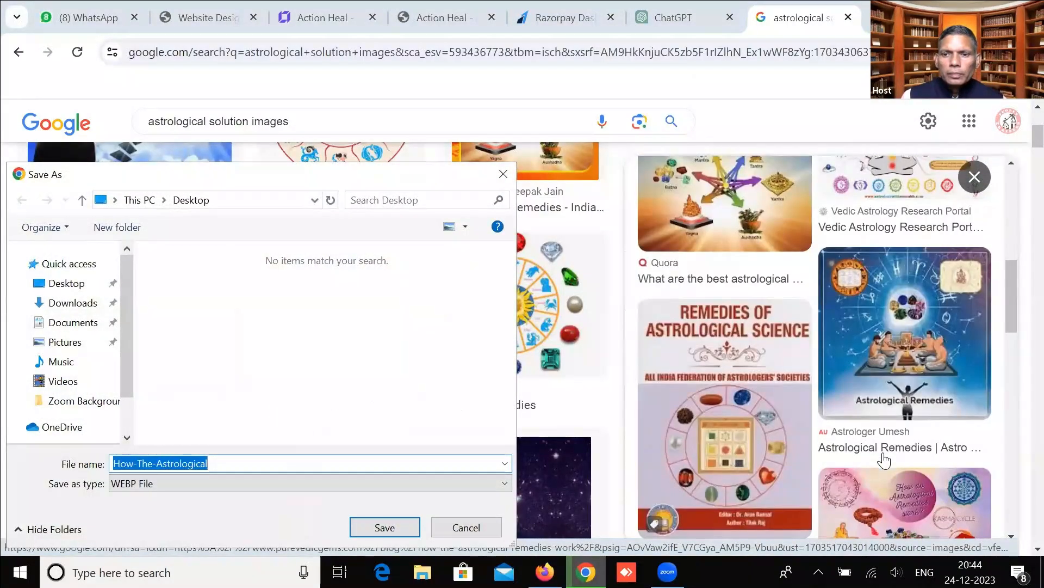
scroll(884, 462, down, 3)
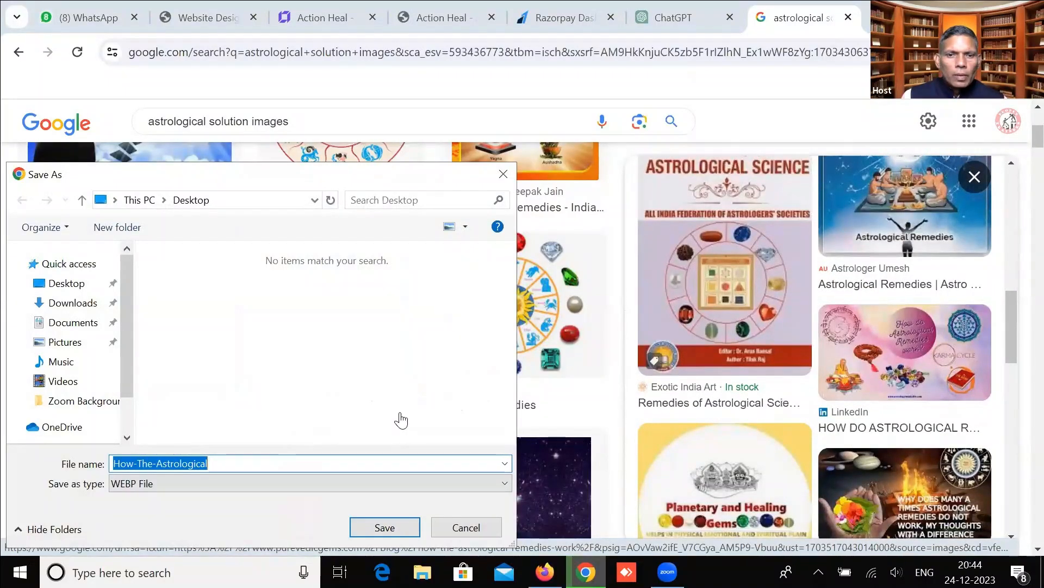
key(Escape)
Save the glowing open-book picture to the Desktop as fb-1692720883.jpg, then return to the builder.
scroll(401, 419, down, 7)
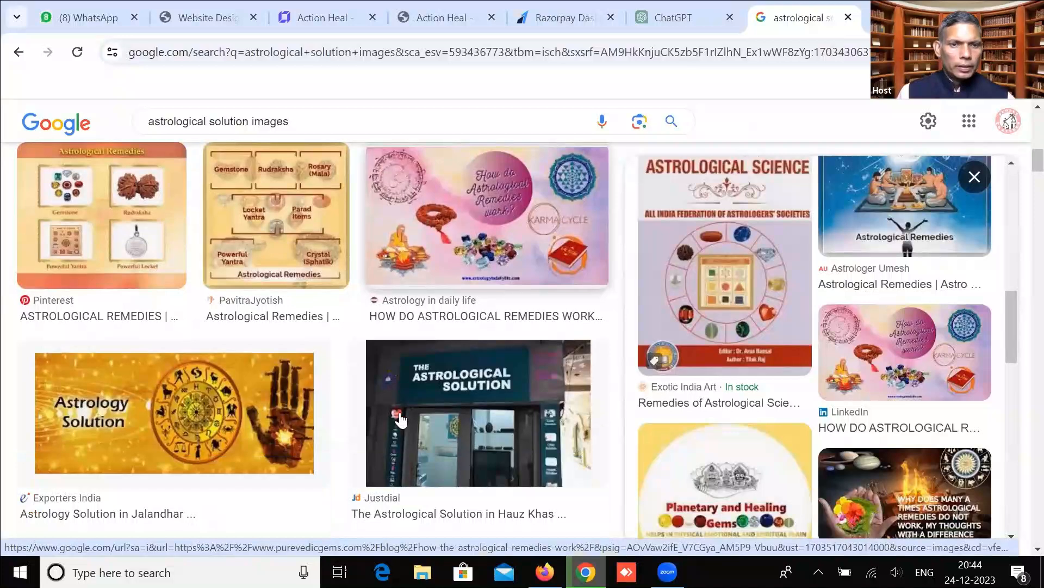
scroll(401, 420, down, 6)
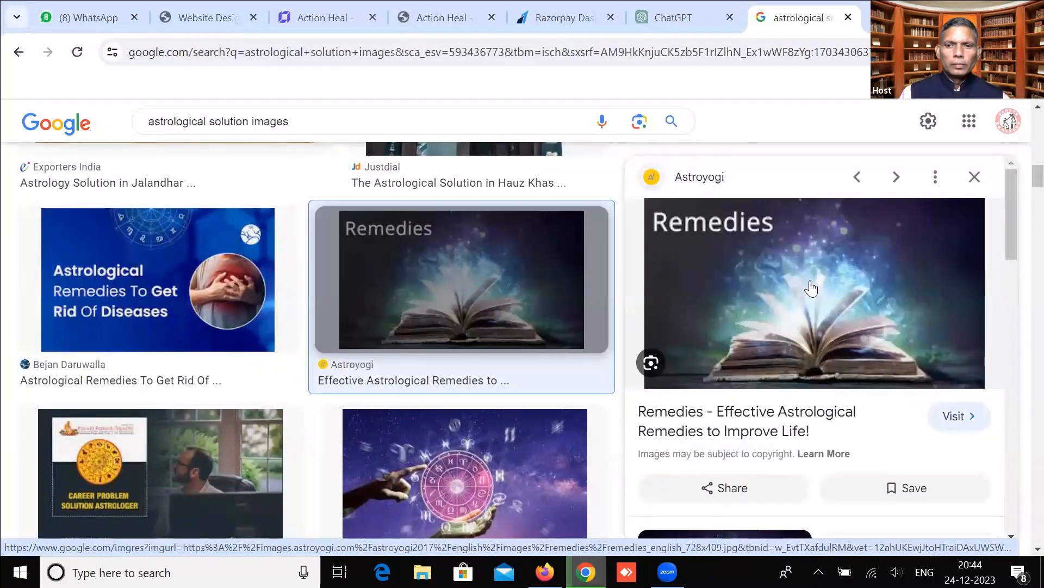
scroll(825, 288, down, 3)
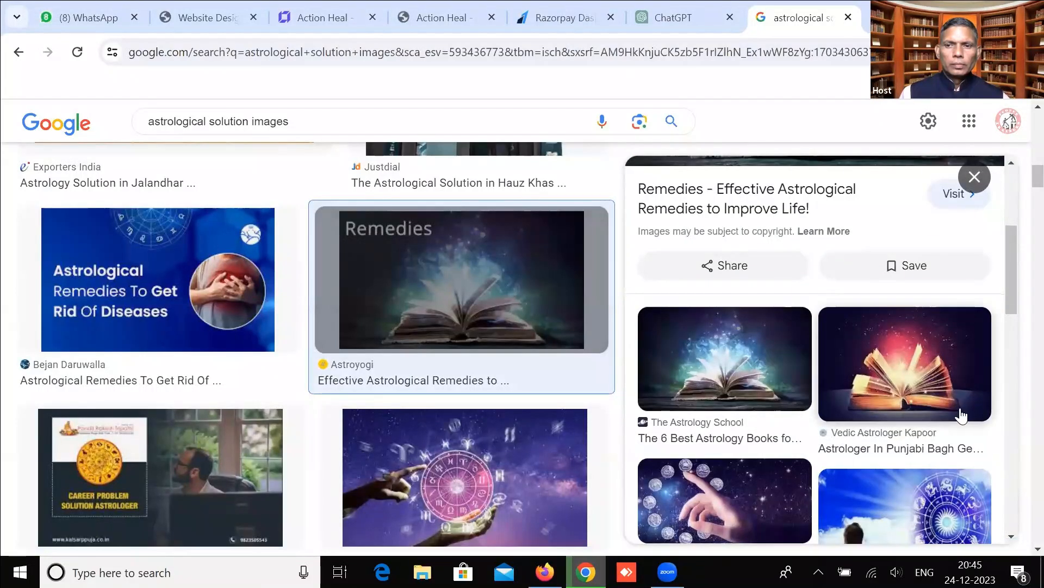
scroll(947, 419, up, 2)
click(919, 424)
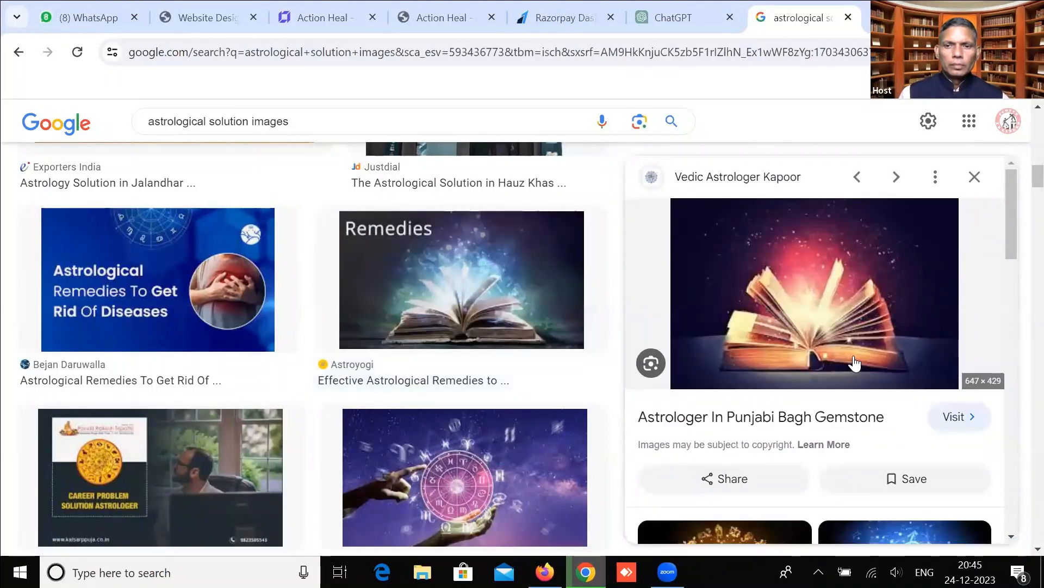
right_click(832, 320)
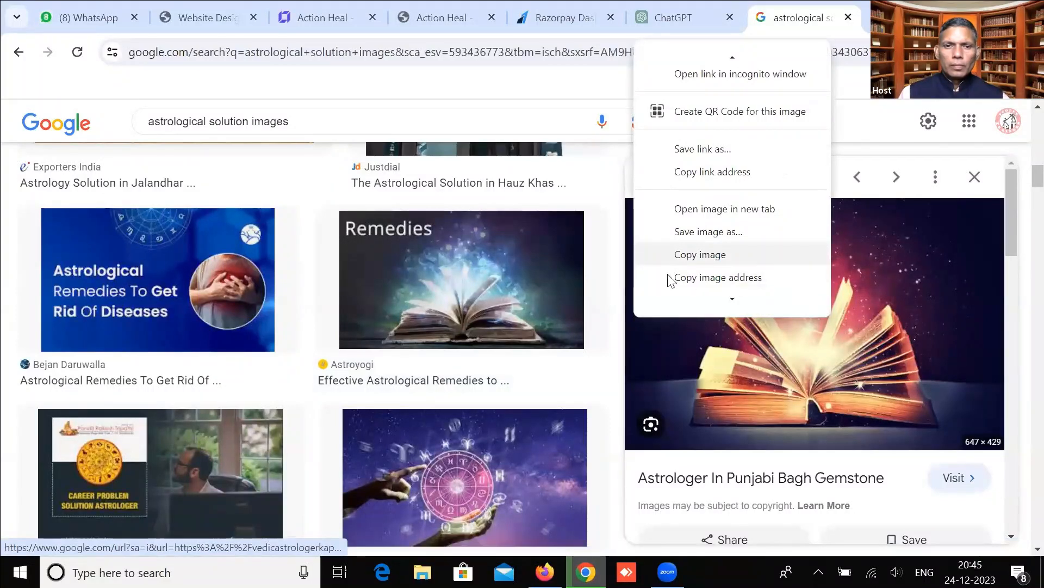
click(707, 231)
click(466, 527)
right_click(754, 322)
click(796, 262)
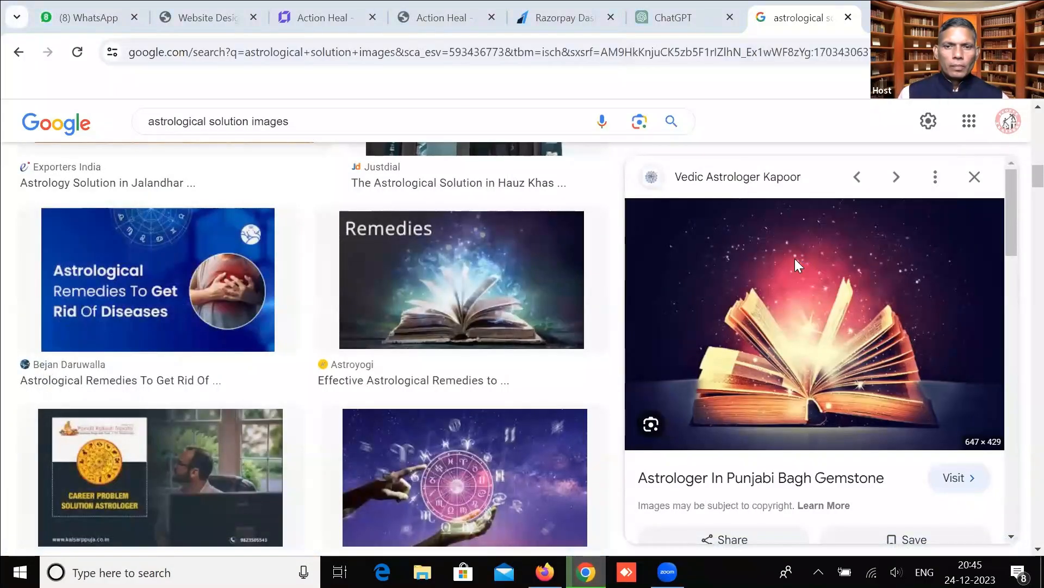
click(383, 535)
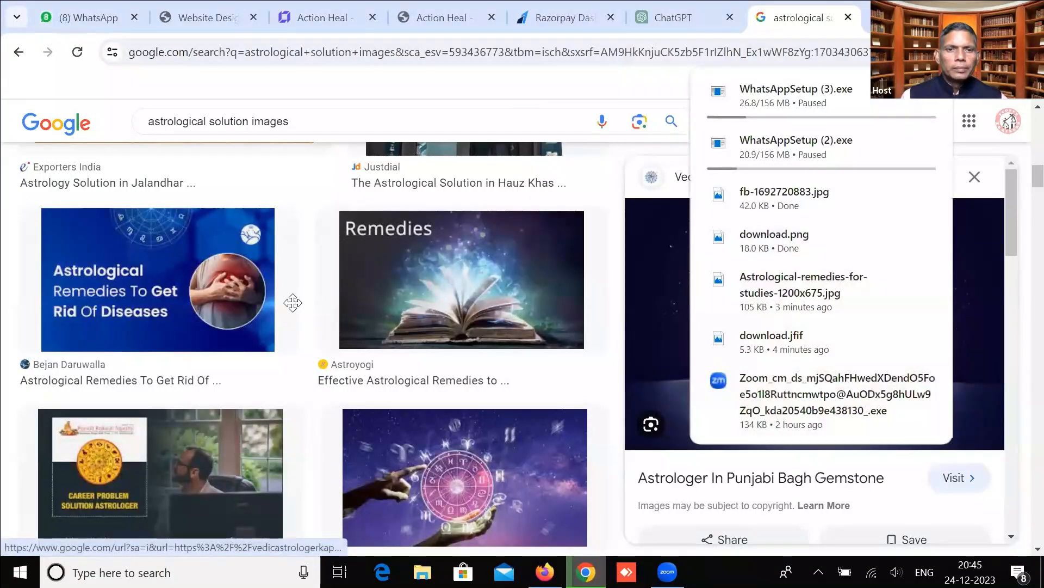
key(ctrl+3)
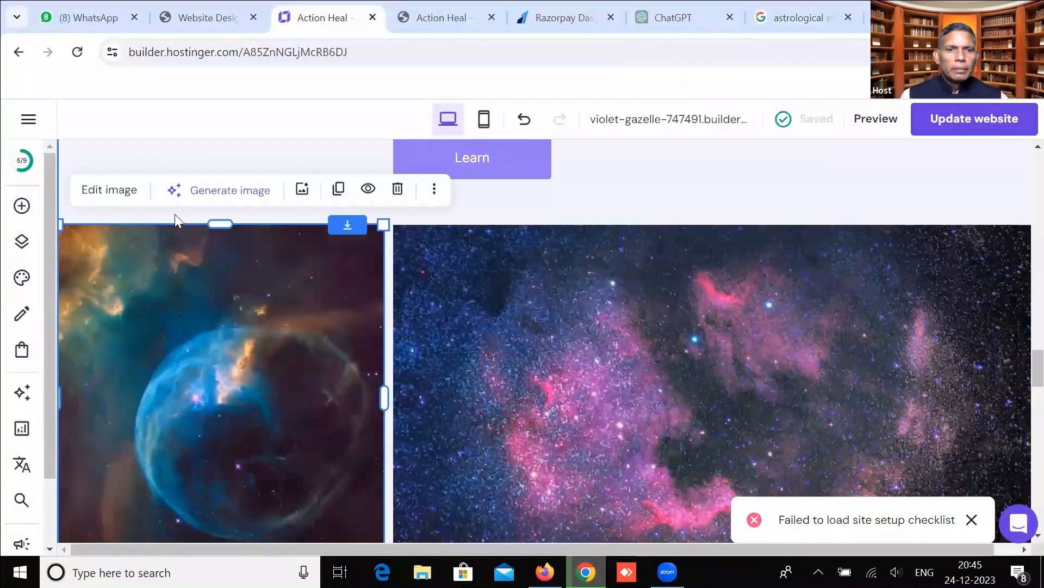
Upload the emblem and book pictures and put the Astrological Solution emblem in the left image.
click(302, 188)
click(914, 205)
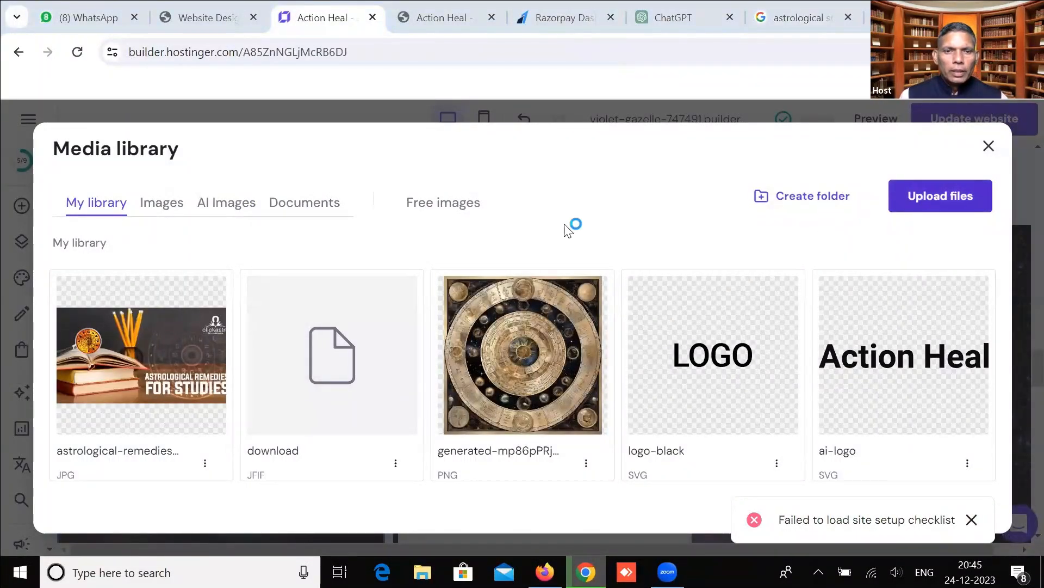
click(376, 291)
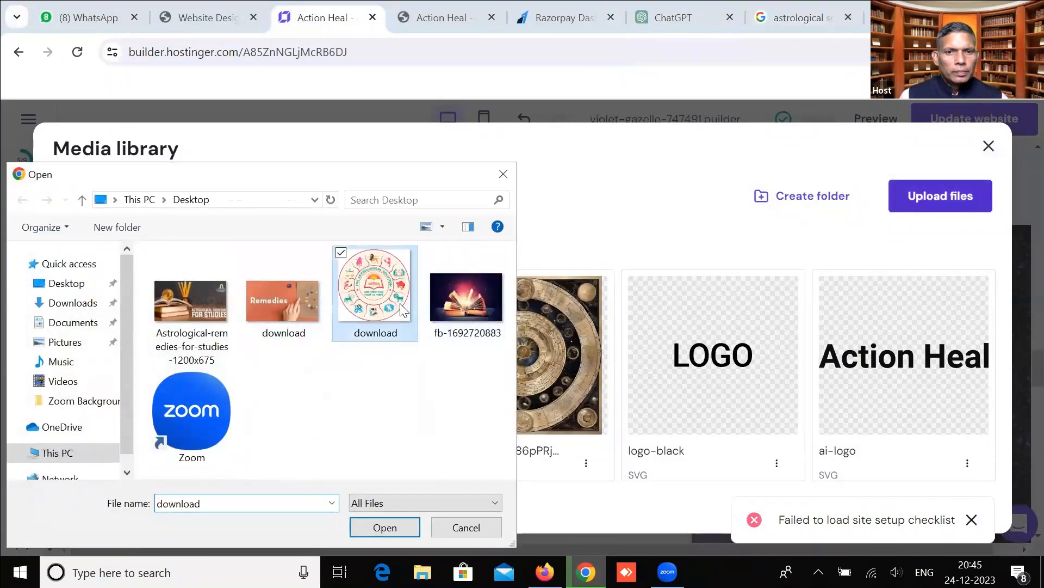
click(376, 527)
click(921, 203)
click(466, 299)
click(381, 527)
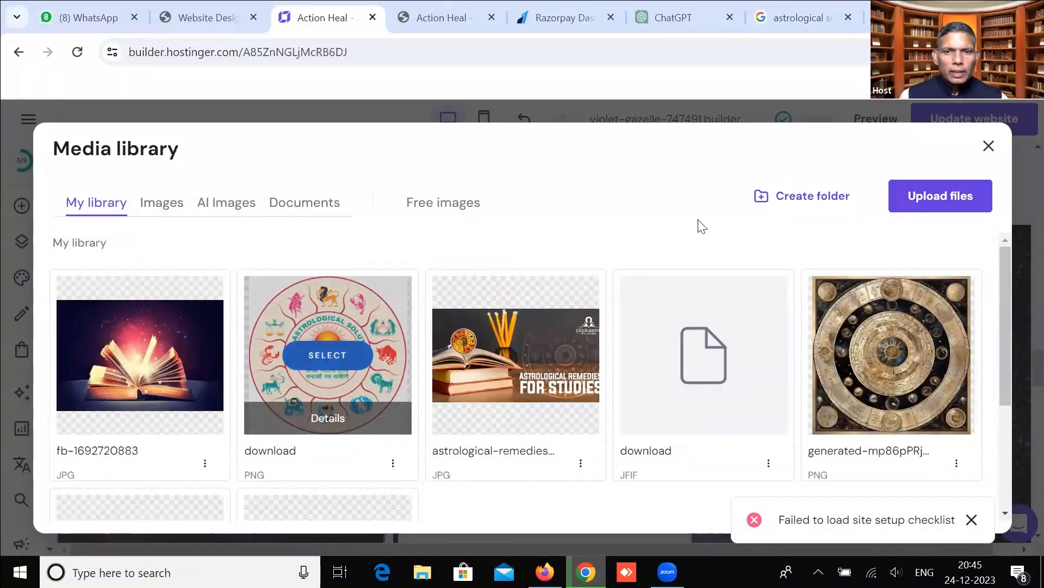
click(989, 145)
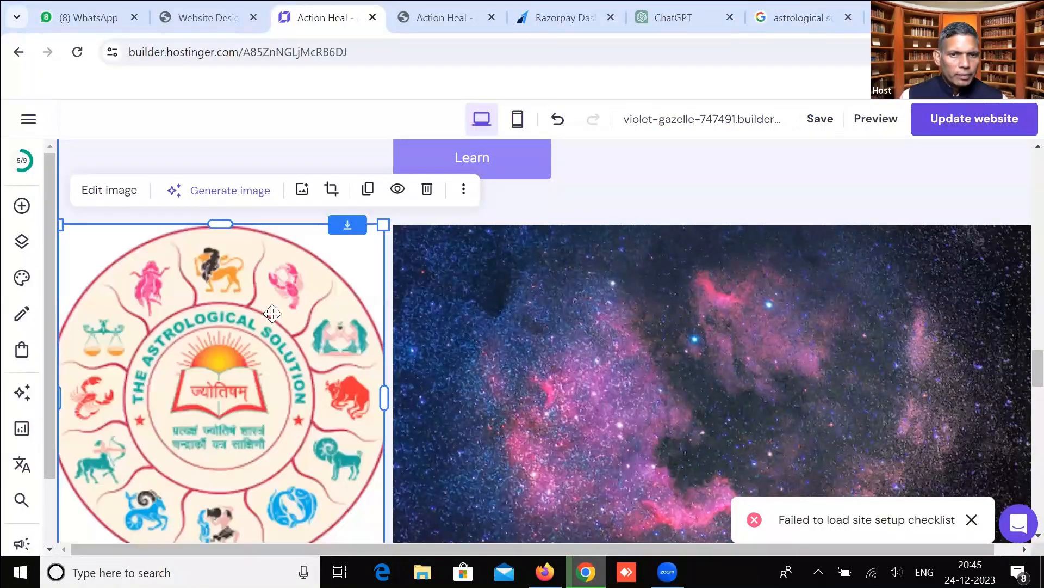
Replace the right nebula image with the uploaded glowing open-book picture.
click(611, 292)
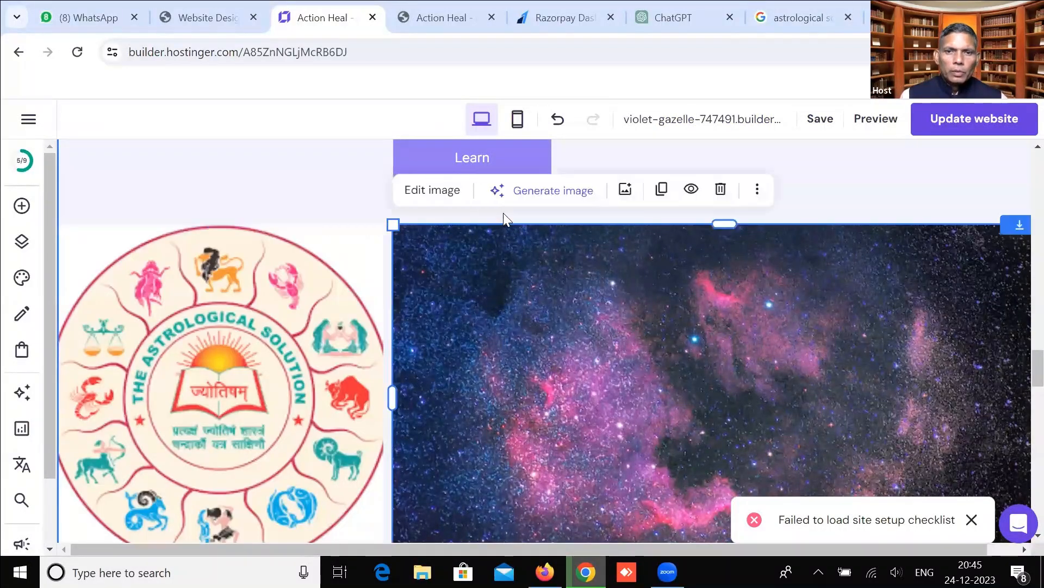
click(624, 191)
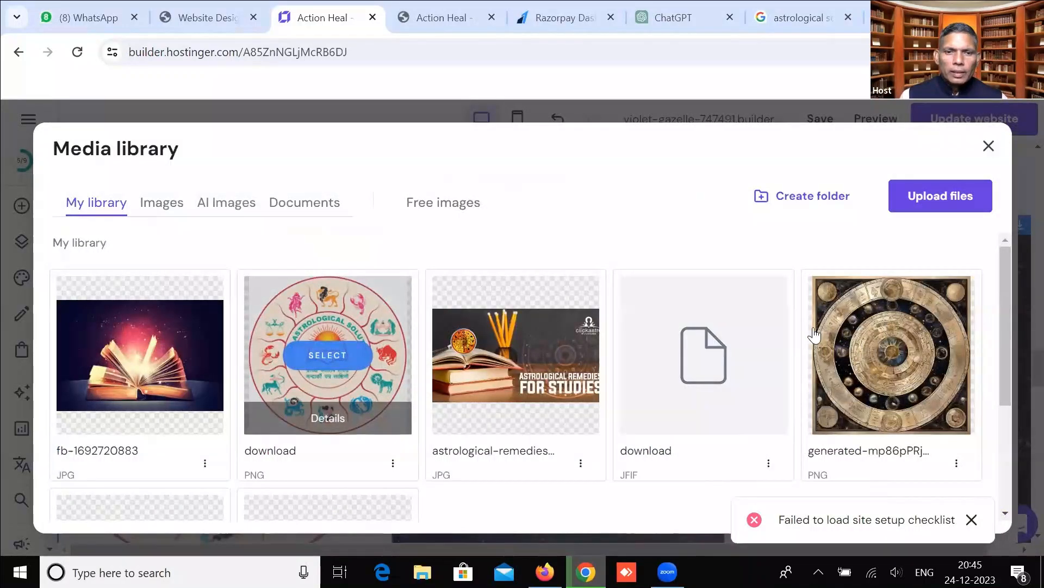
click(709, 255)
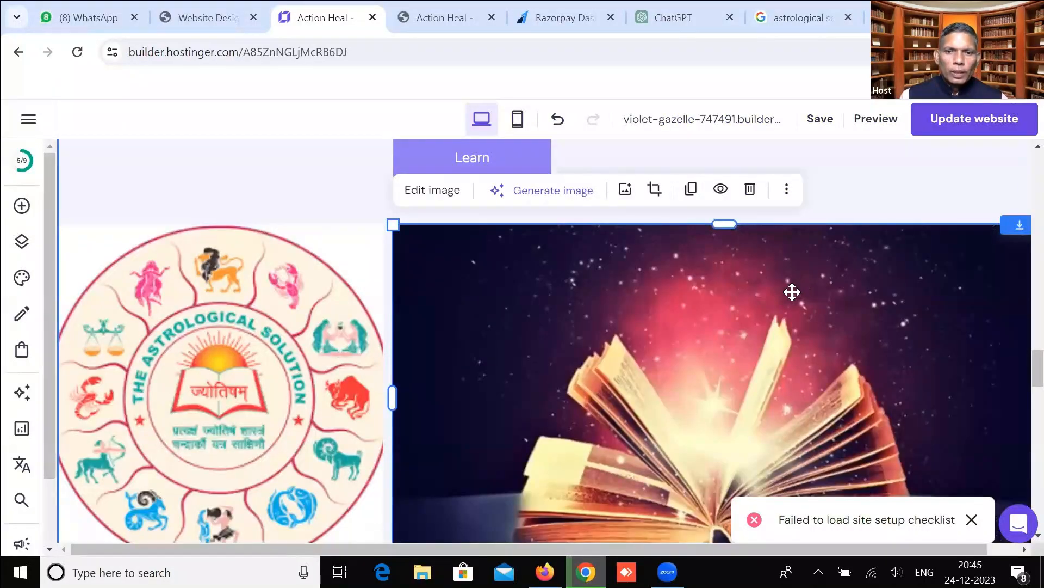
scroll(582, 350, down, 8)
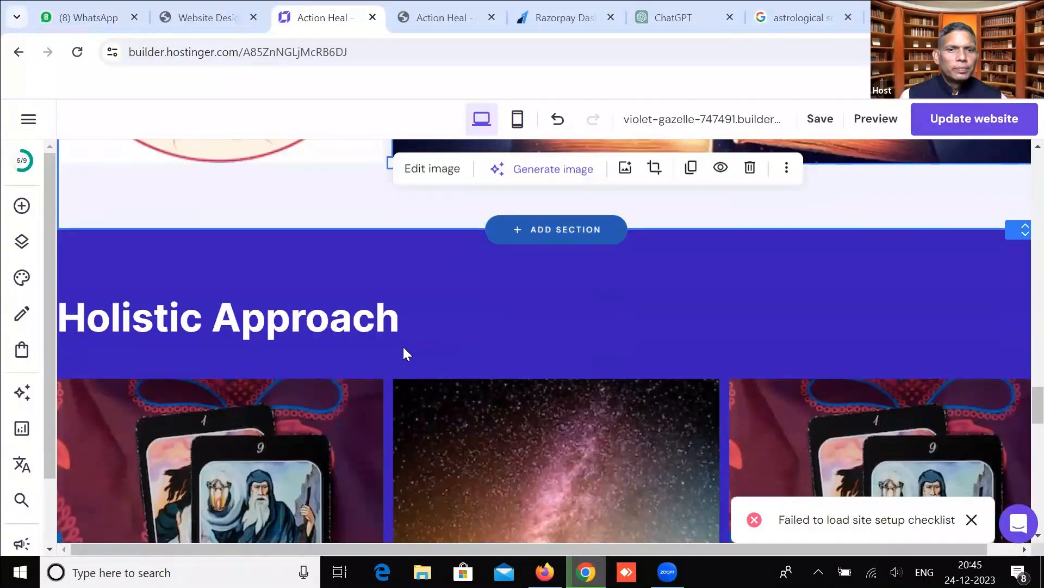
Review the Holistic Approach section's three images and three description texts.
scroll(303, 331, down, 5)
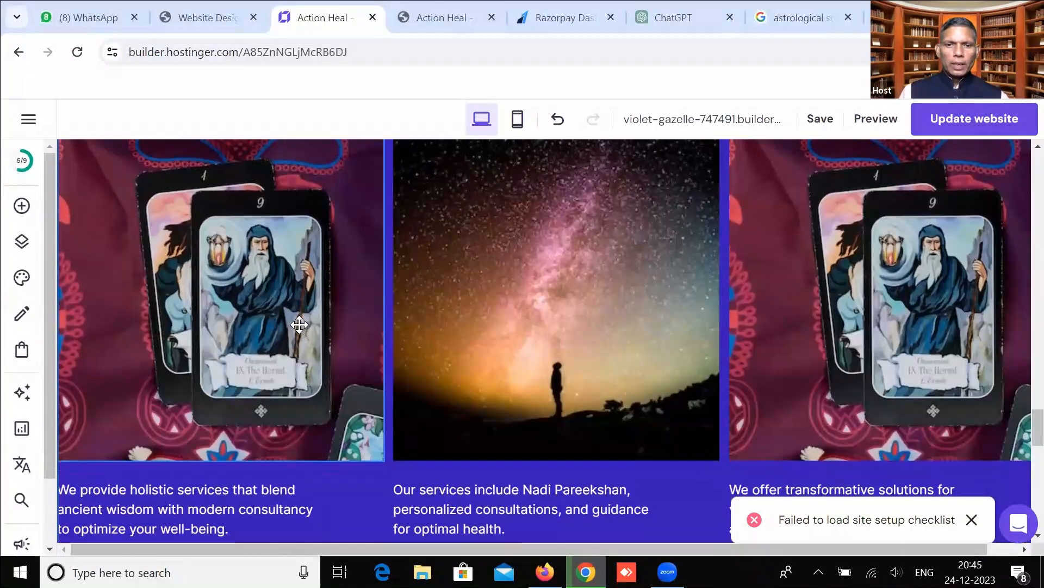
click(257, 313)
click(550, 289)
click(800, 289)
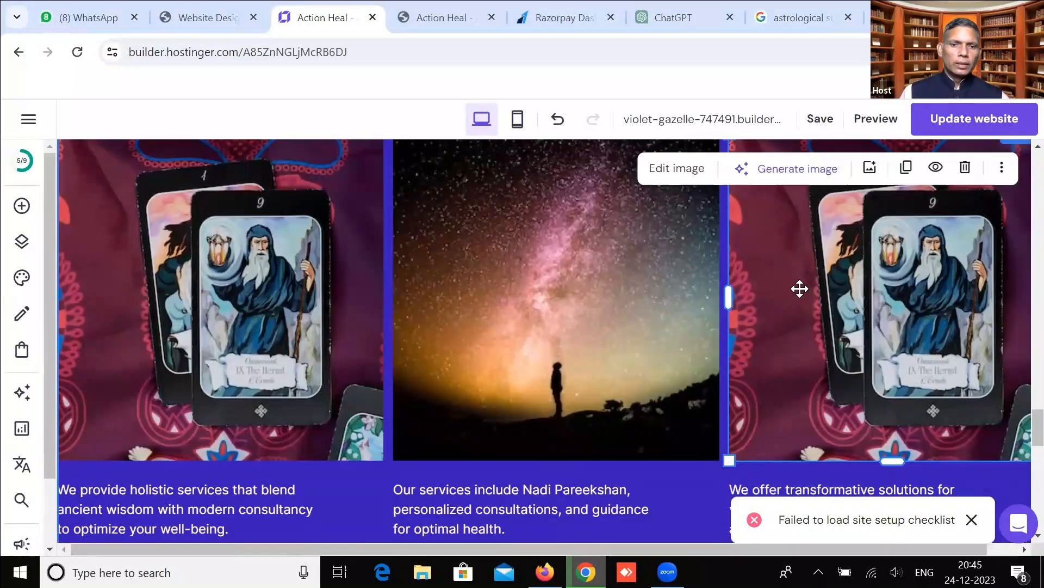
scroll(799, 289, down, 2)
scroll(314, 323, down, 2)
click(147, 332)
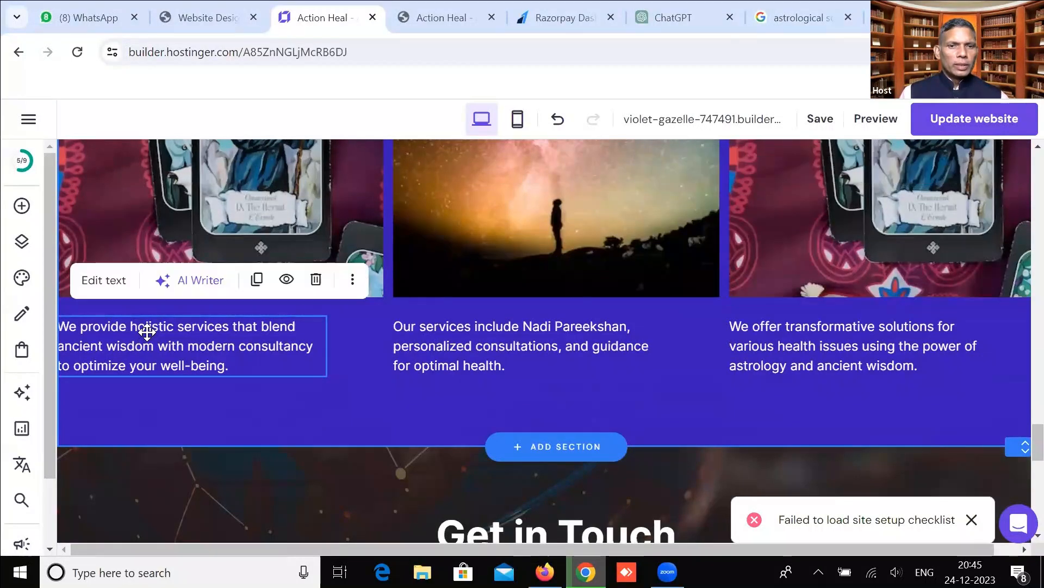
click(469, 328)
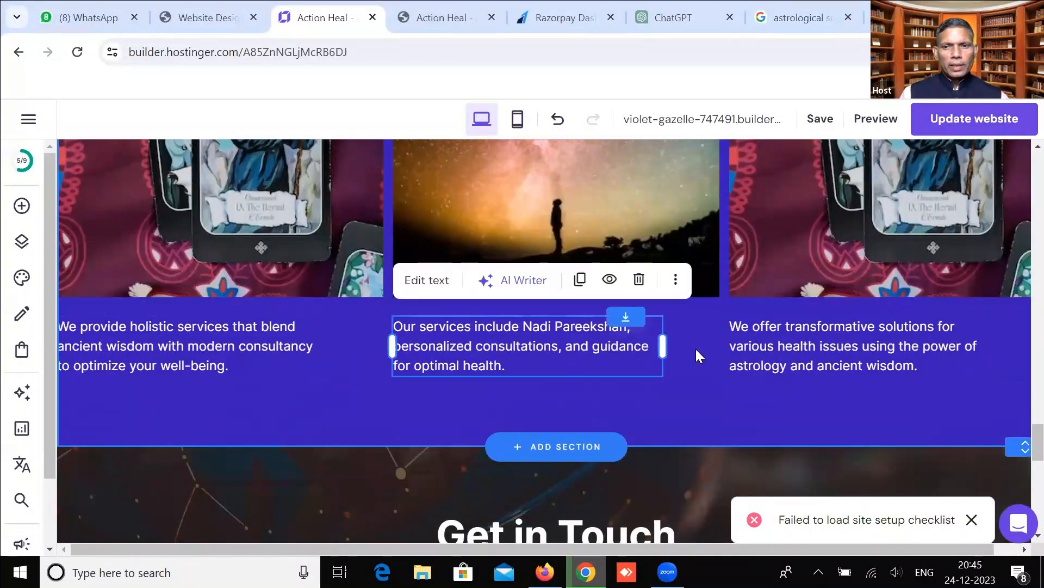
click(816, 338)
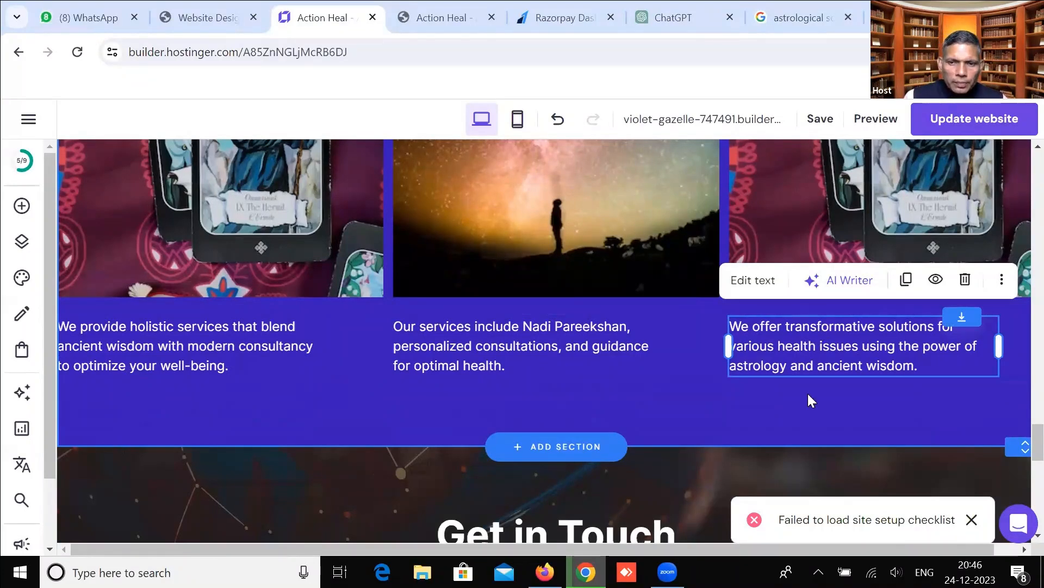
Dismiss the setup checklist error notice and check the Get in Touch contact form.
click(971, 521)
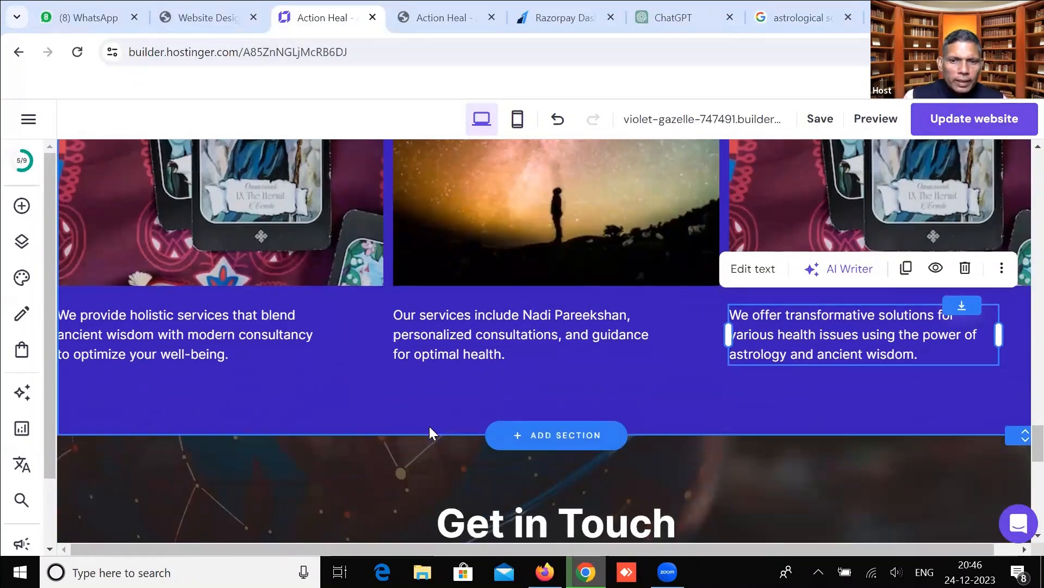
scroll(446, 402, down, 3)
click(480, 374)
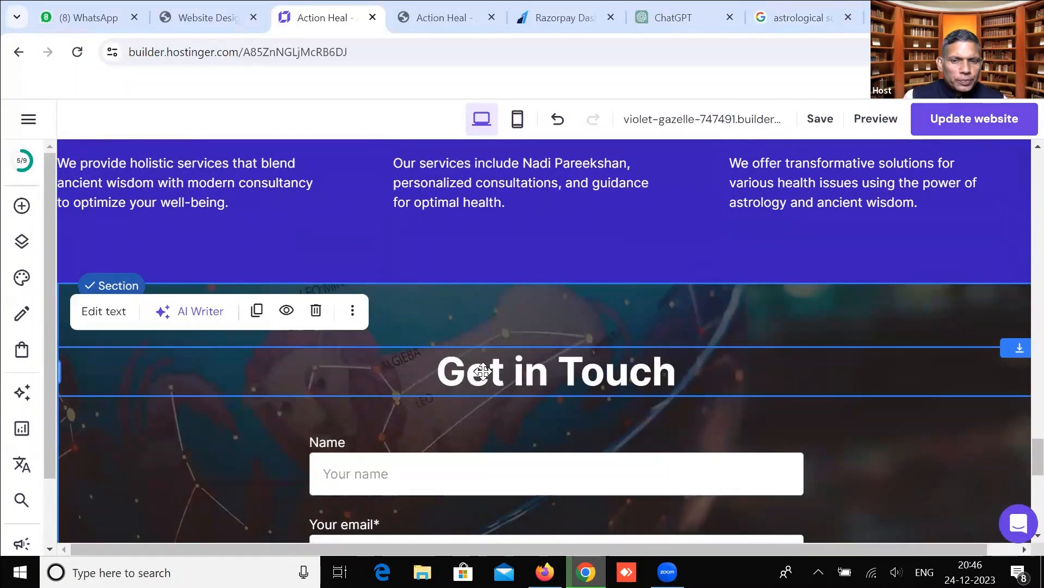
scroll(483, 372, down, 2)
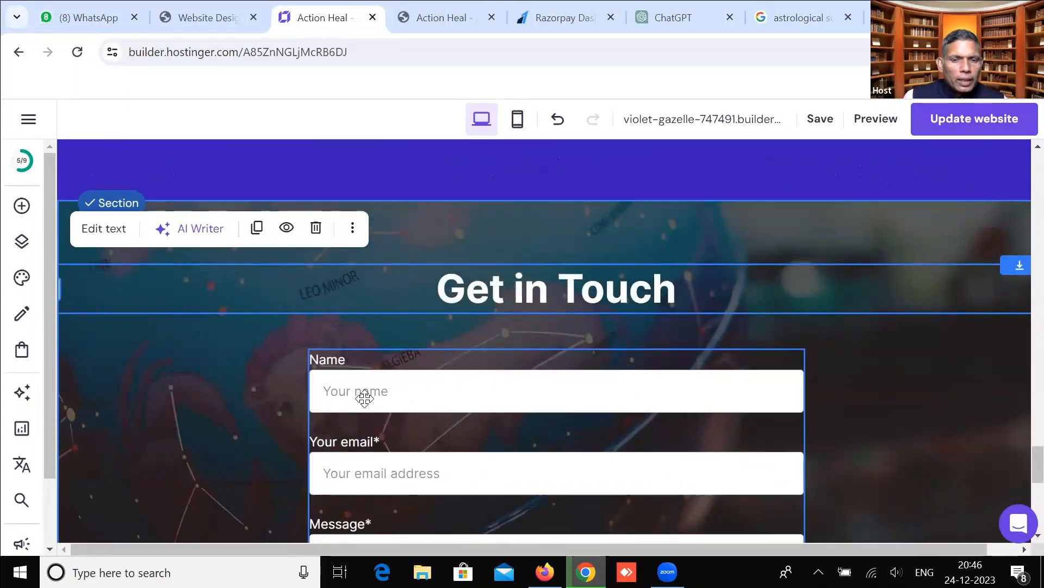
scroll(364, 399, down, 2)
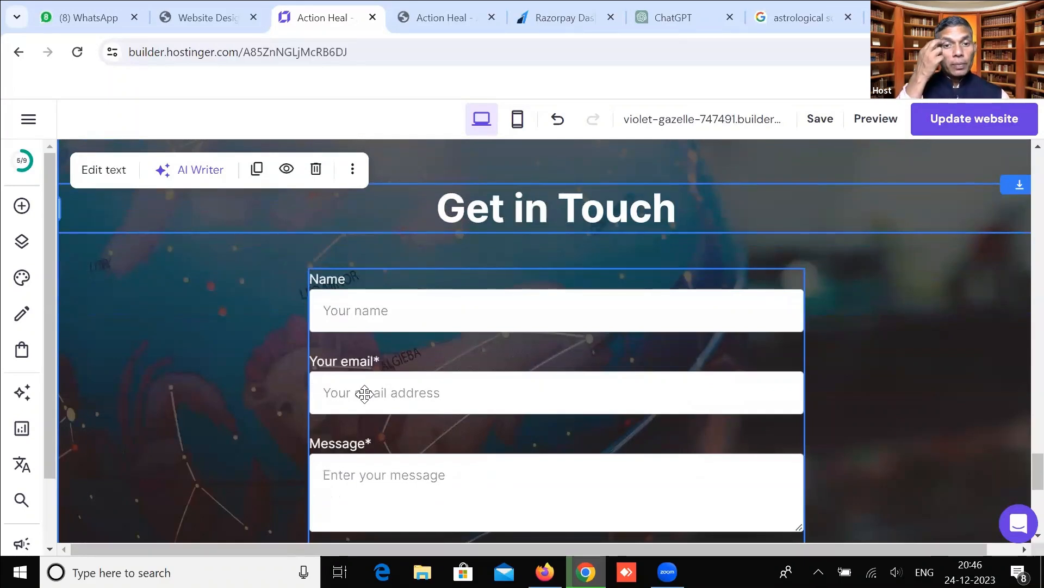
scroll(364, 393, down, 4)
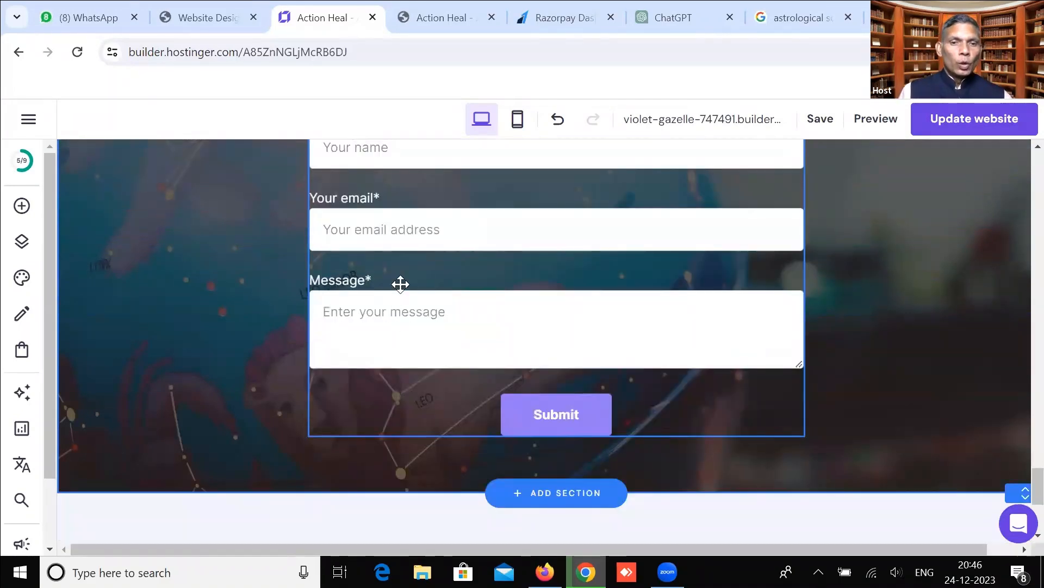
scroll(400, 327, up, 2)
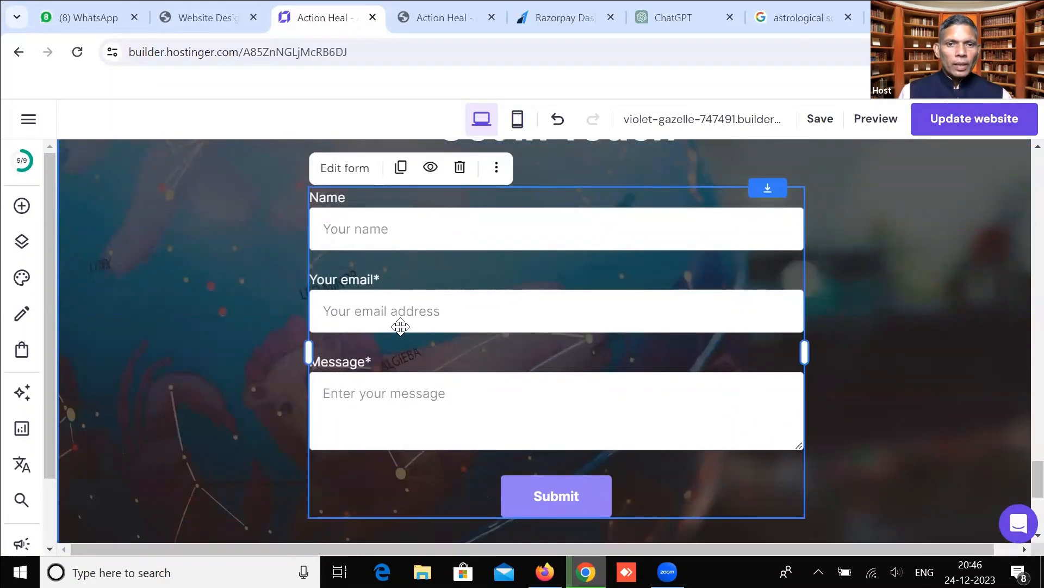
Add a new Short answer field to the contact form's field list.
click(354, 168)
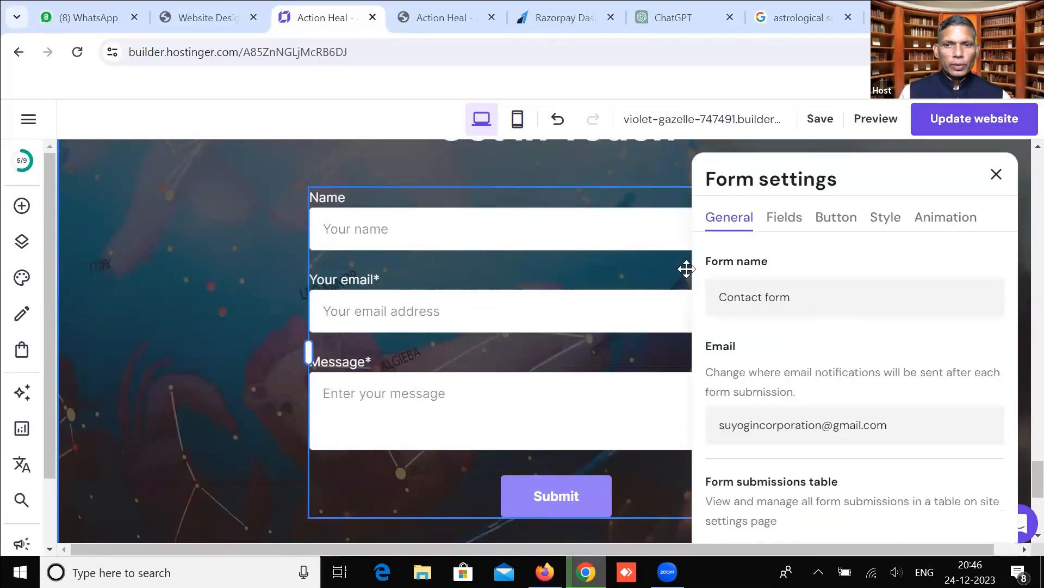
click(799, 217)
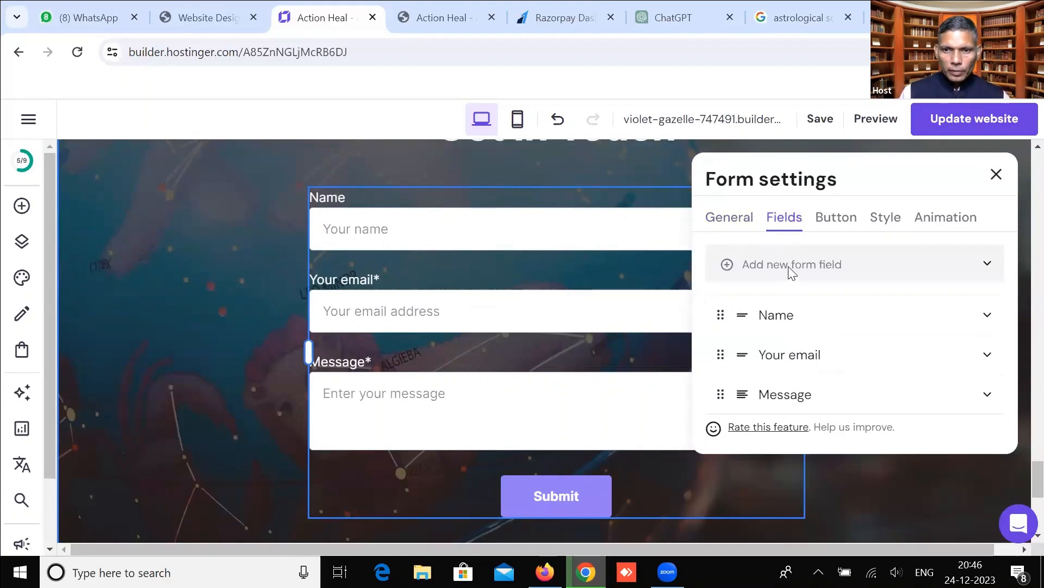
click(724, 355)
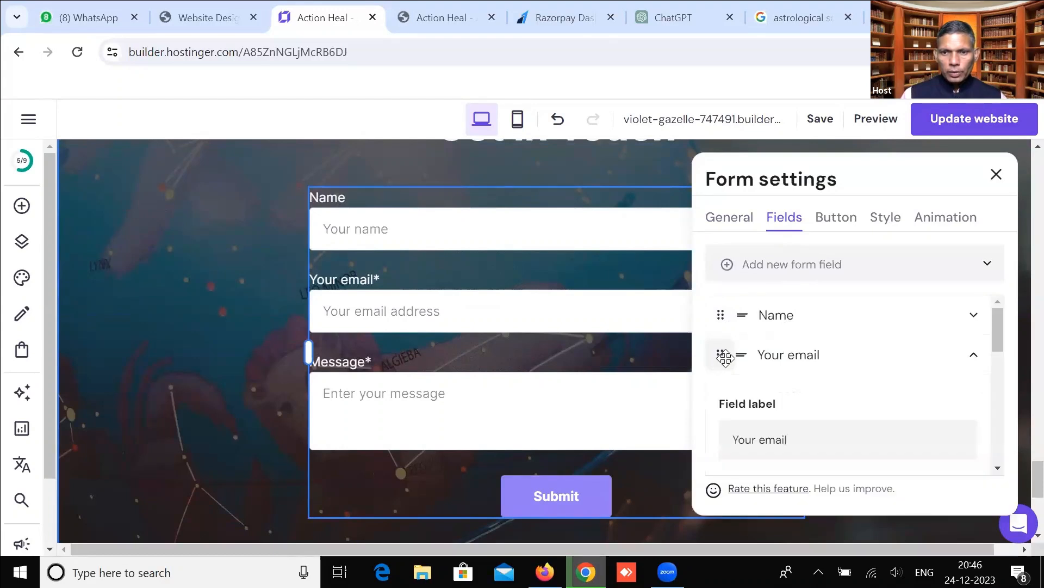
click(974, 355)
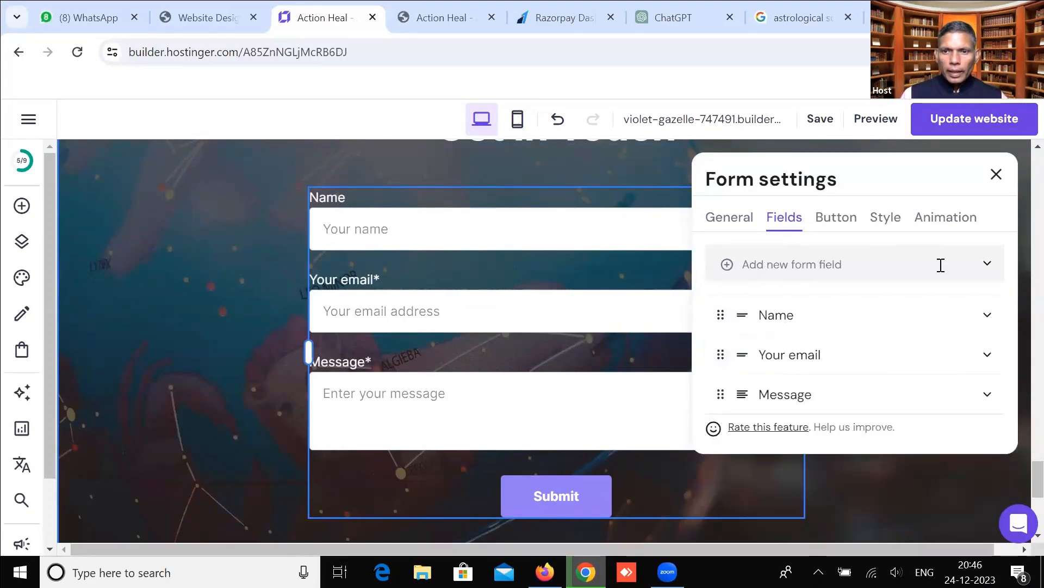
click(849, 267)
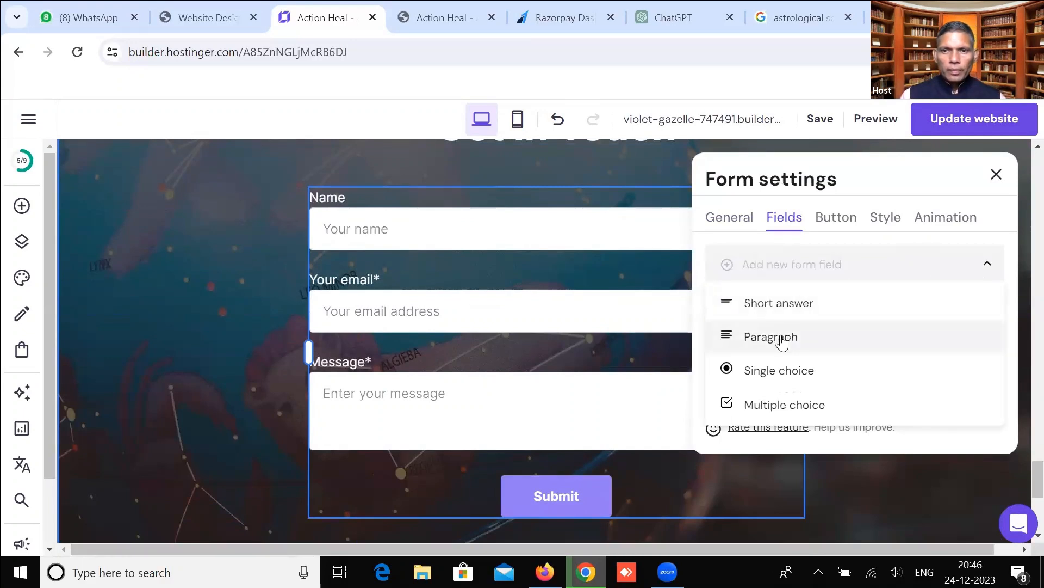
click(789, 311)
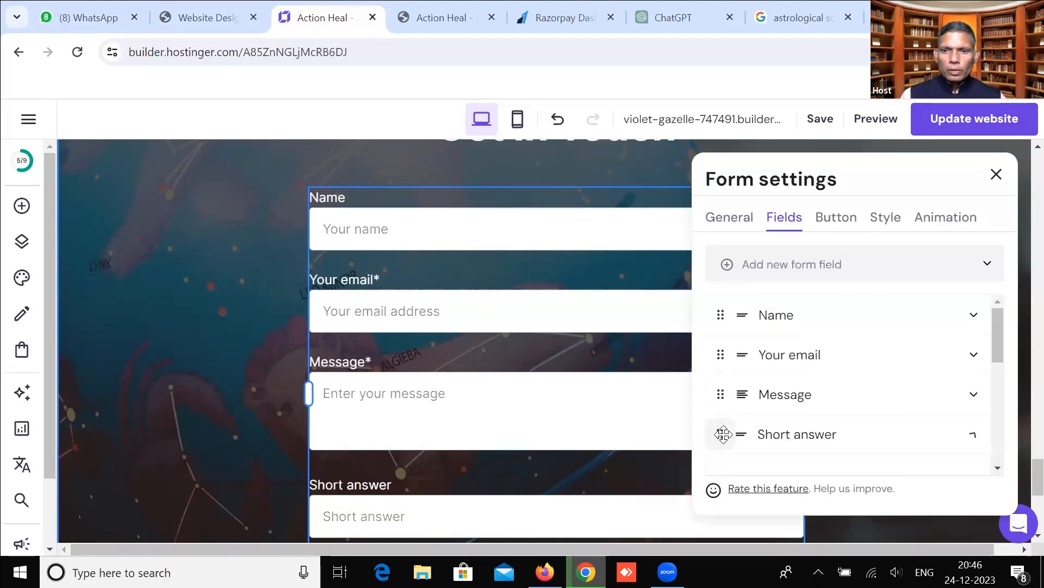
click(975, 438)
click(835, 436)
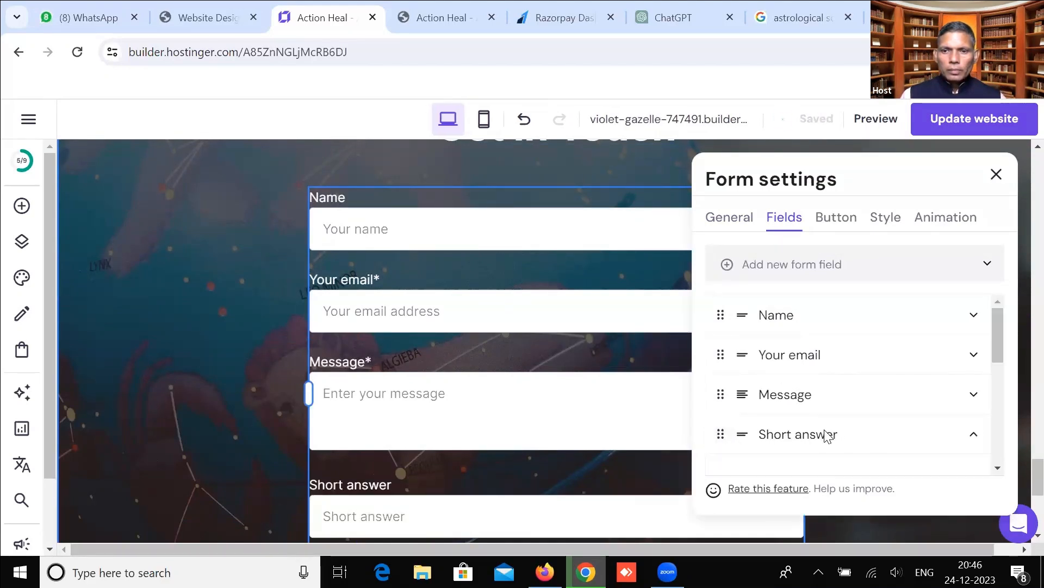
click(752, 436)
click(752, 437)
click(752, 440)
click(748, 440)
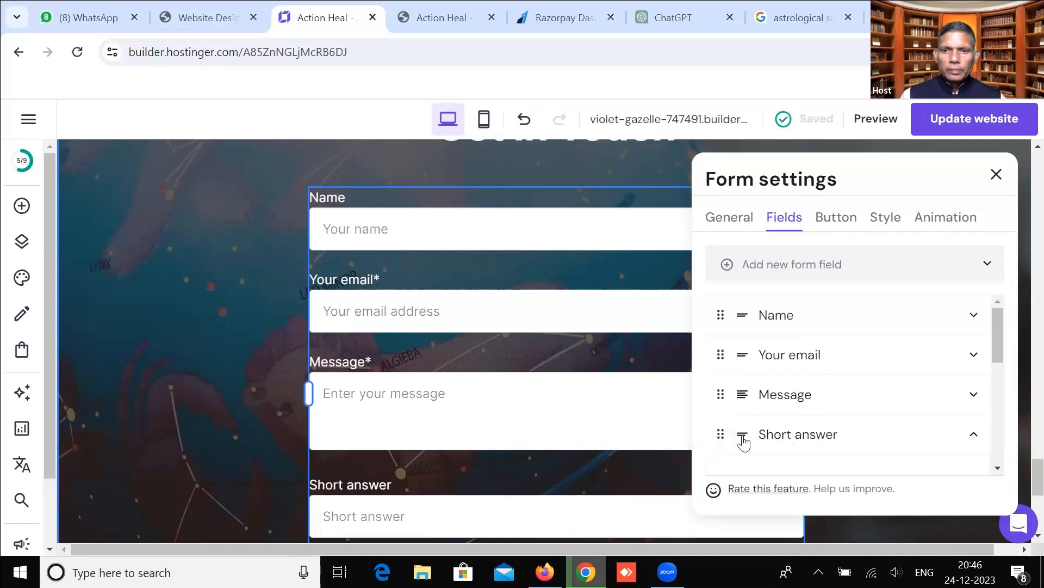
click(773, 316)
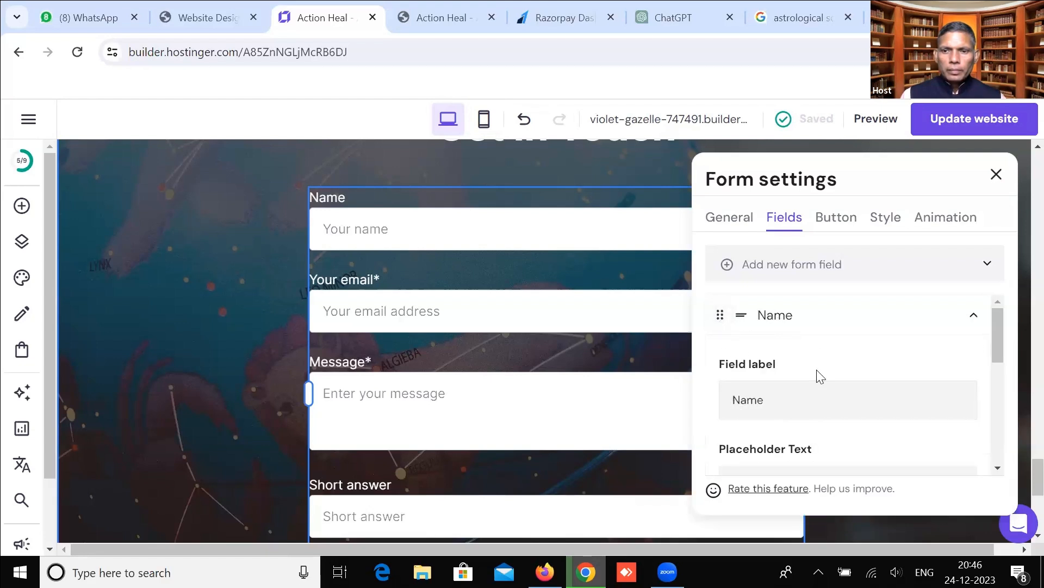
Make the new field required and rename its label to 'Mobile Number'.
scroll(818, 381, down, 4)
scroll(788, 363, down, 2)
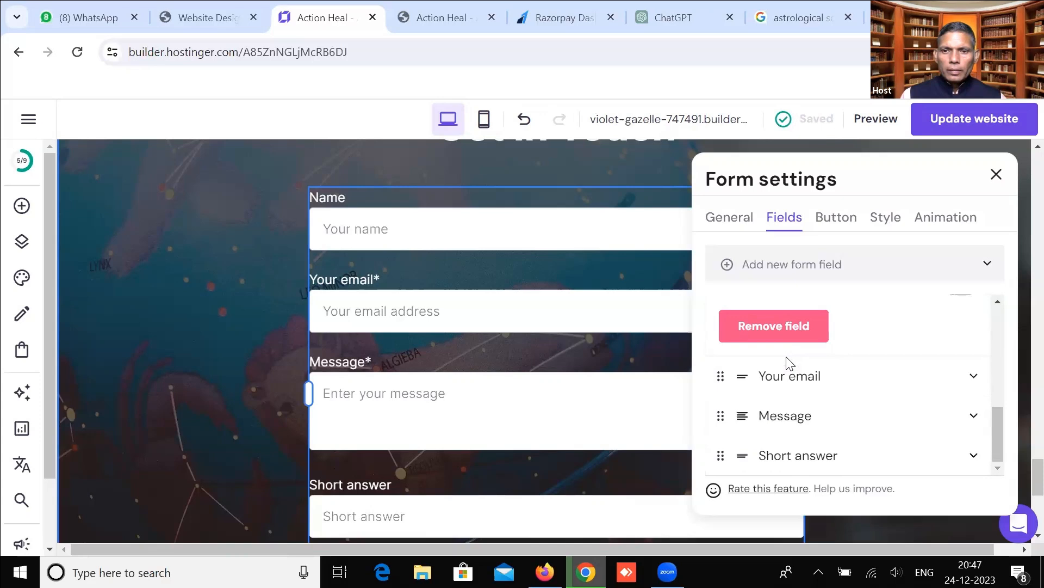
click(785, 452)
scroll(793, 427, down, 3)
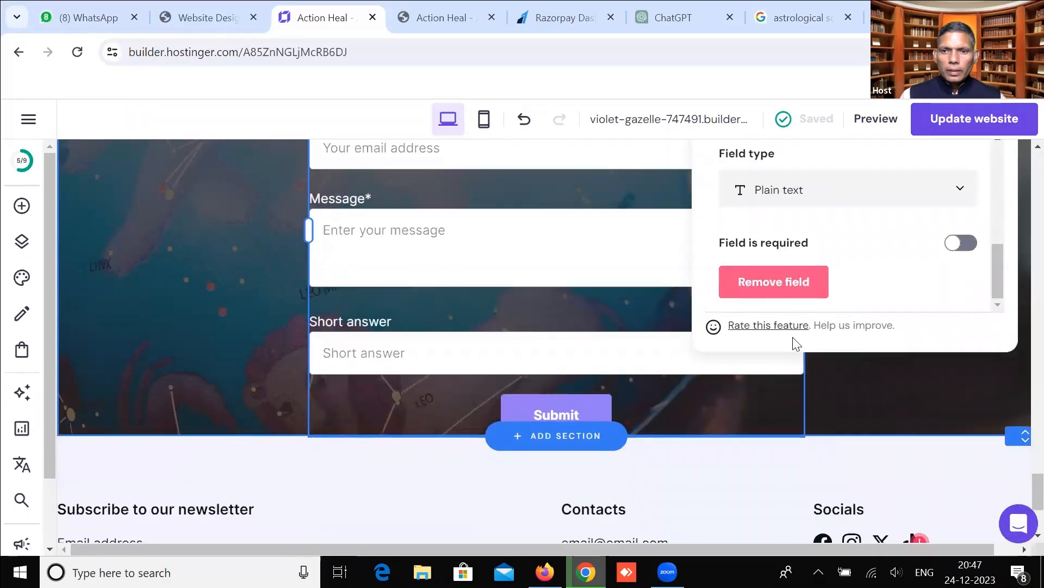
click(958, 245)
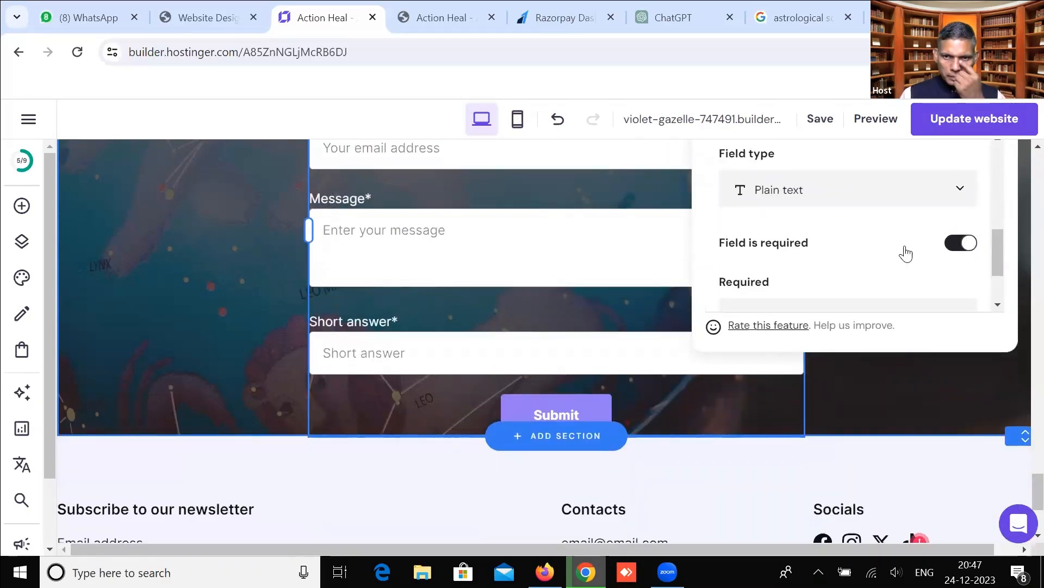
scroll(808, 211, down, 2)
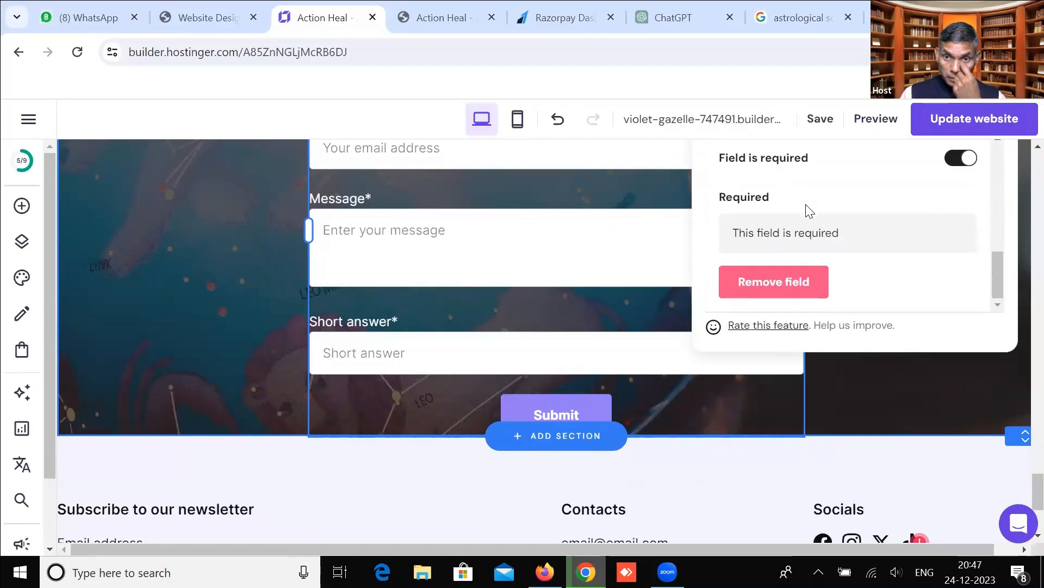
scroll(808, 211, up, 2)
scroll(808, 211, up, 1)
drag(809, 194, 752, 188)
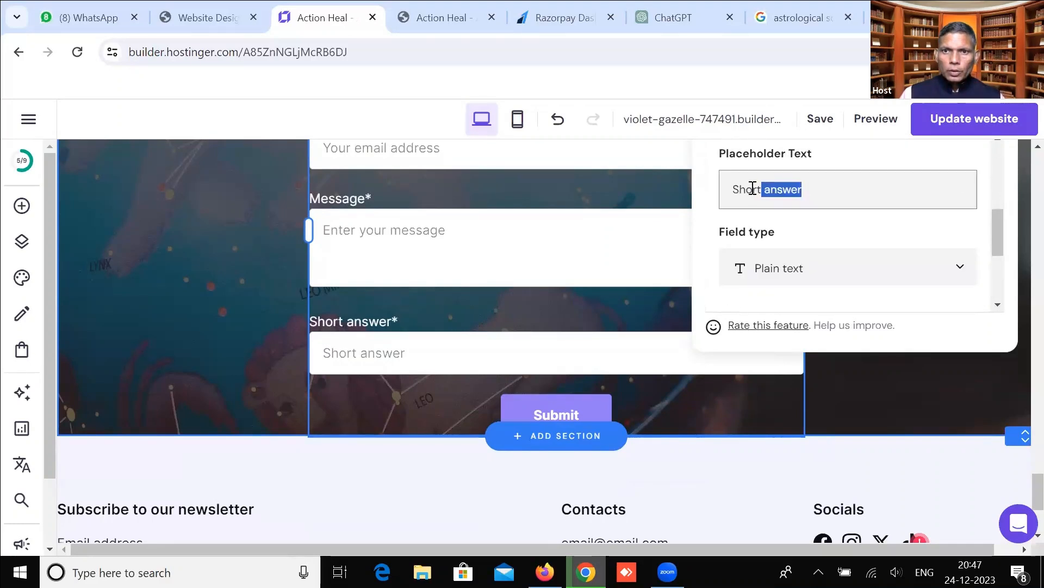
scroll(769, 200, up, 3)
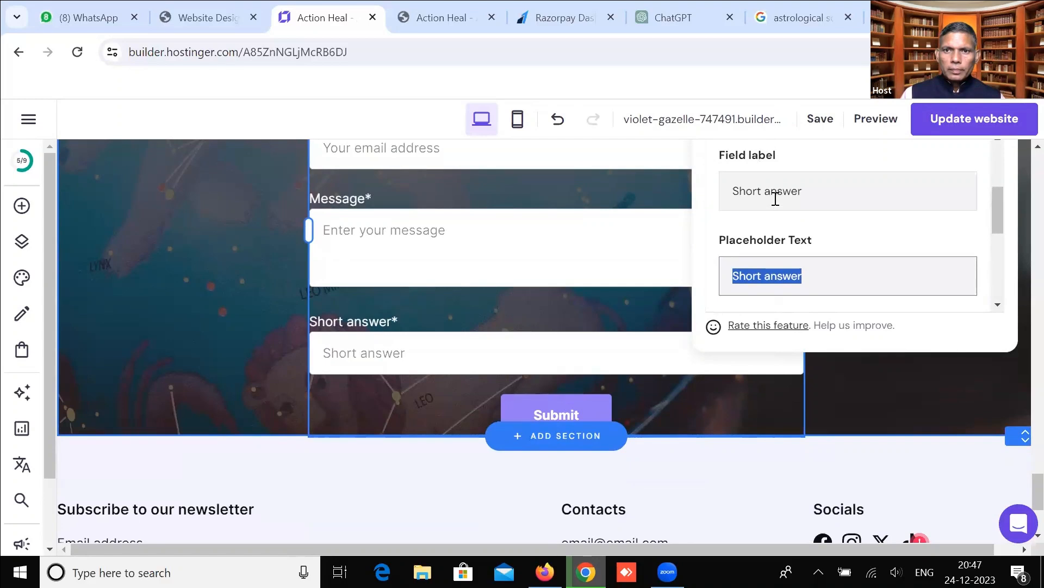
drag(809, 271, 725, 269)
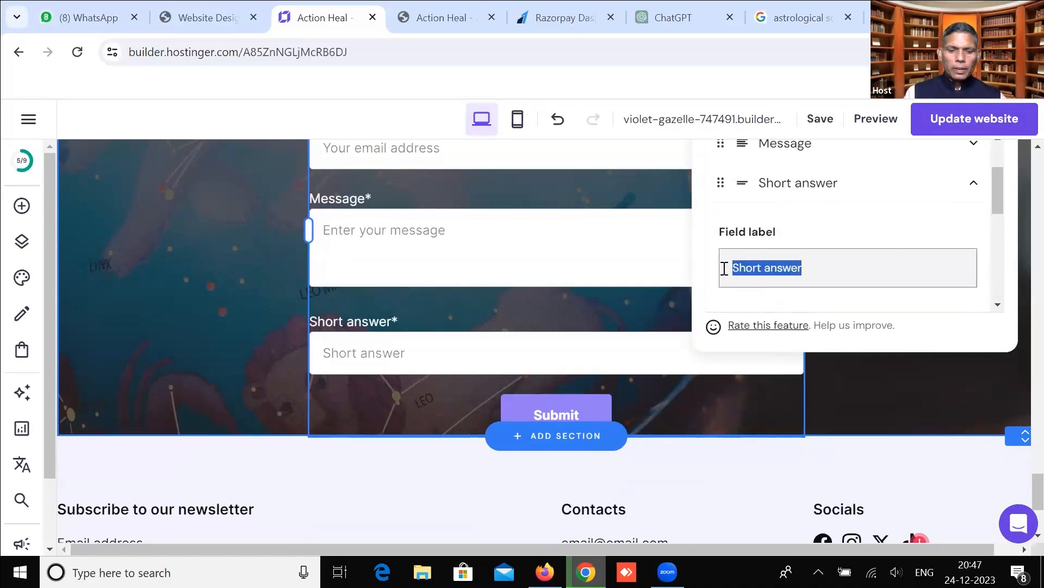
text(Mo)
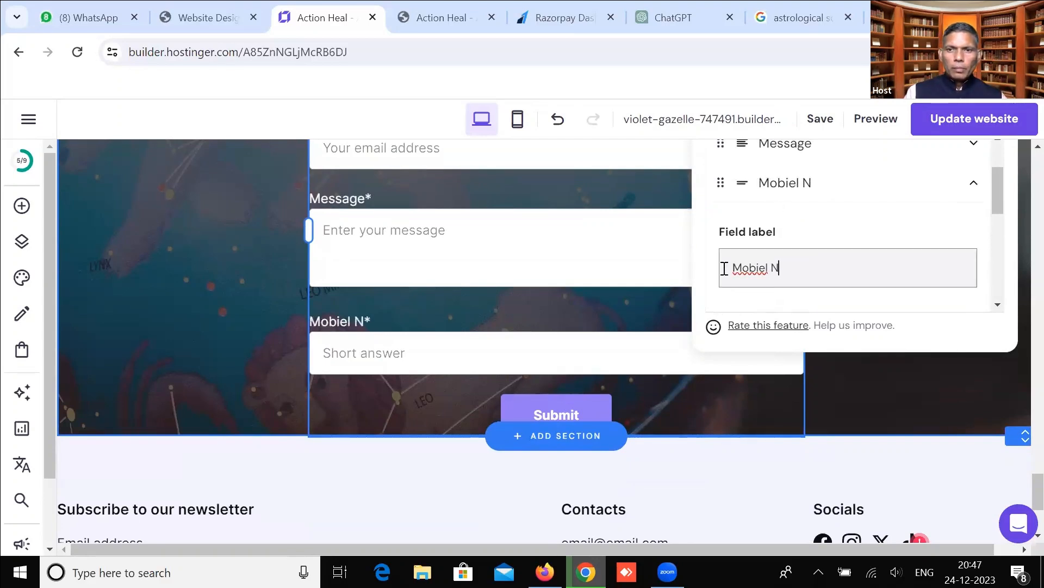
text(bile Number)
Set the Mobile Number field's type to Phone.
scroll(760, 250, down, 1)
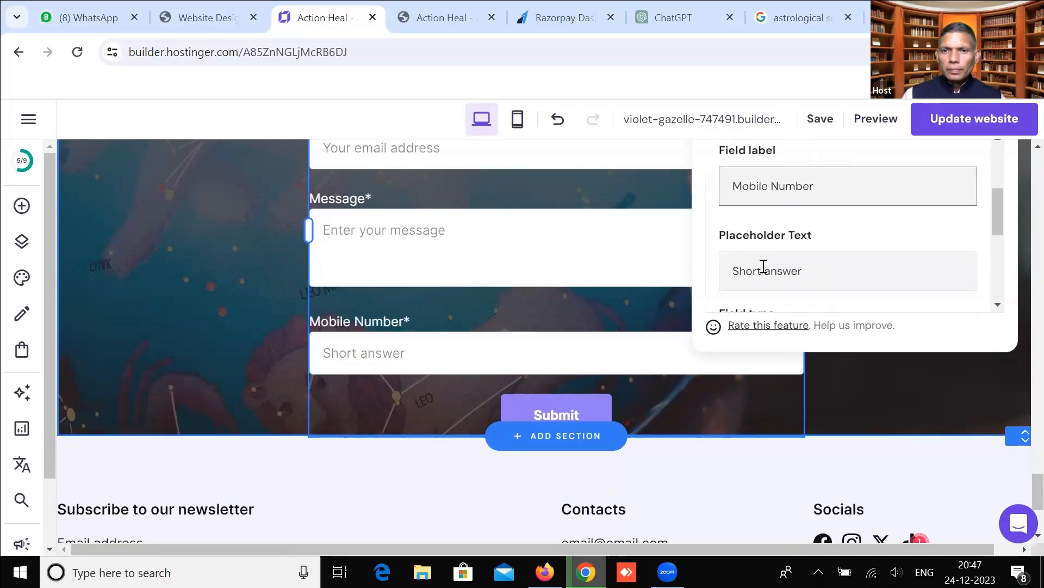
scroll(777, 269, down, 1)
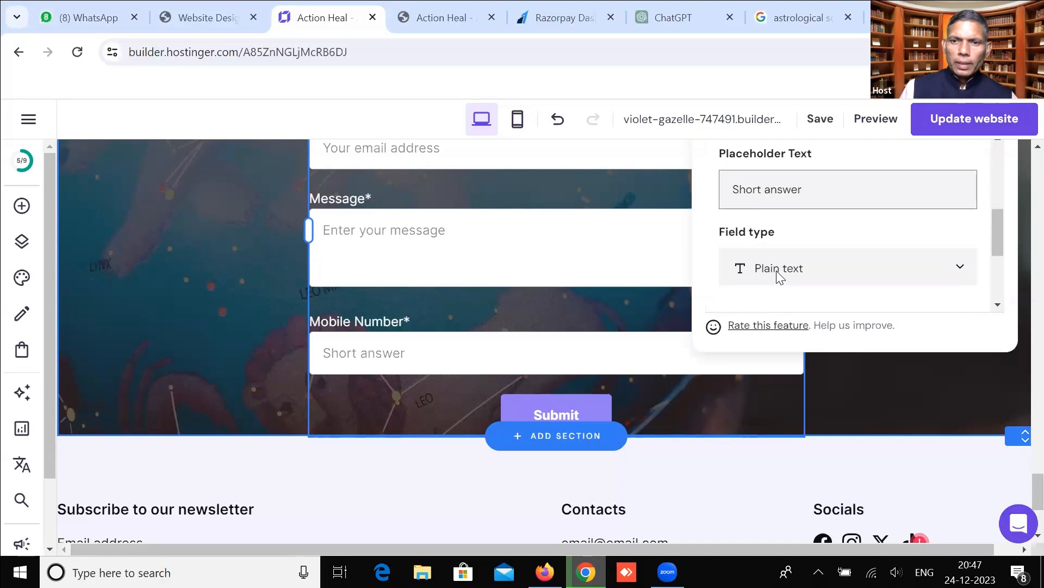
scroll(778, 275, down, 1)
click(795, 185)
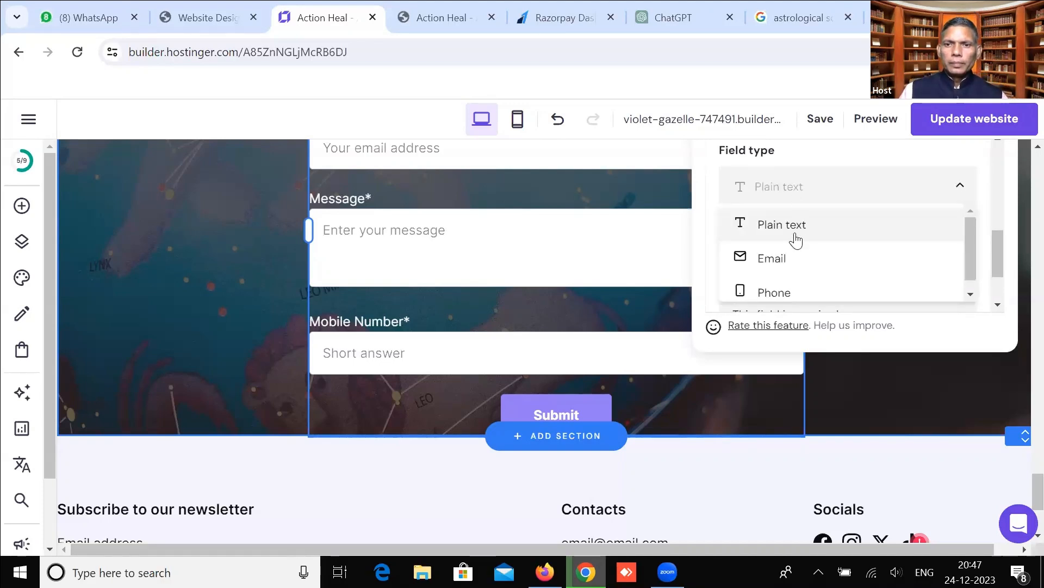
click(781, 279)
scroll(781, 279, down, 2)
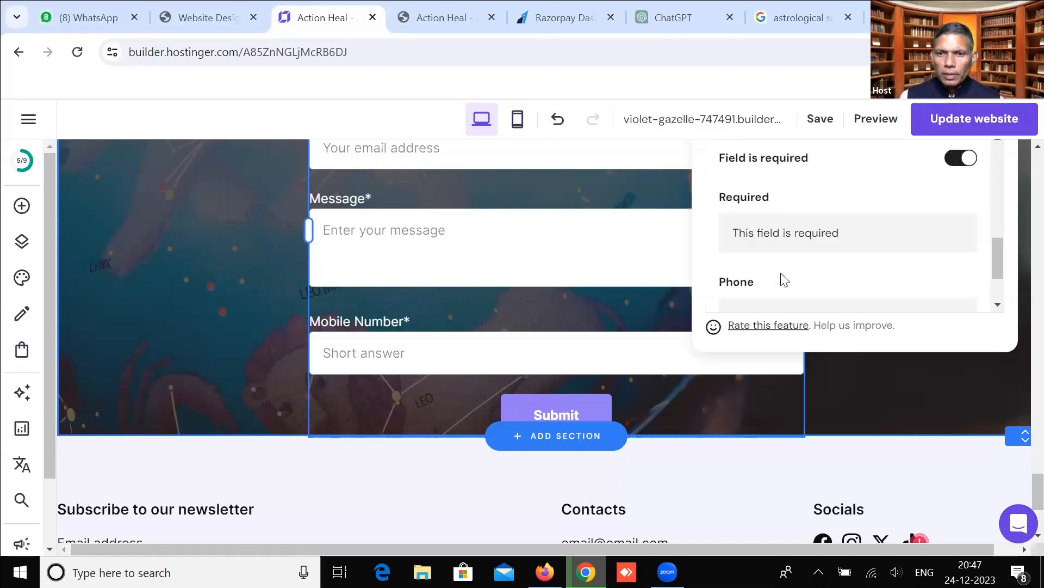
scroll(781, 273, down, 1)
scroll(737, 217, up, 5)
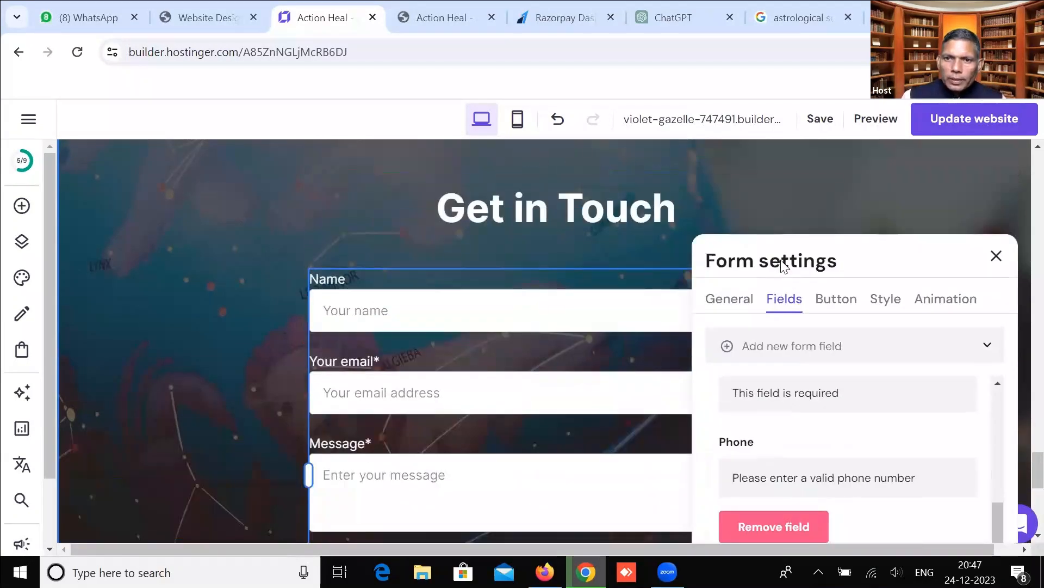
Drag Mobile Number above Your email so it follows Name, then close form settings.
click(736, 195)
scroll(514, 363, down, 3)
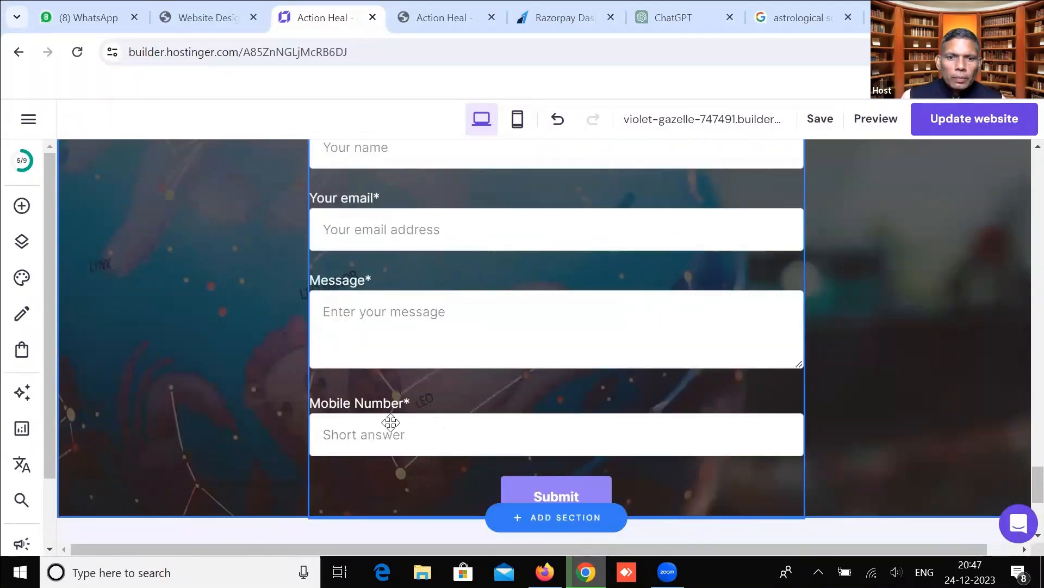
click(398, 356)
scroll(415, 300, up, 1)
scroll(415, 300, up, 2)
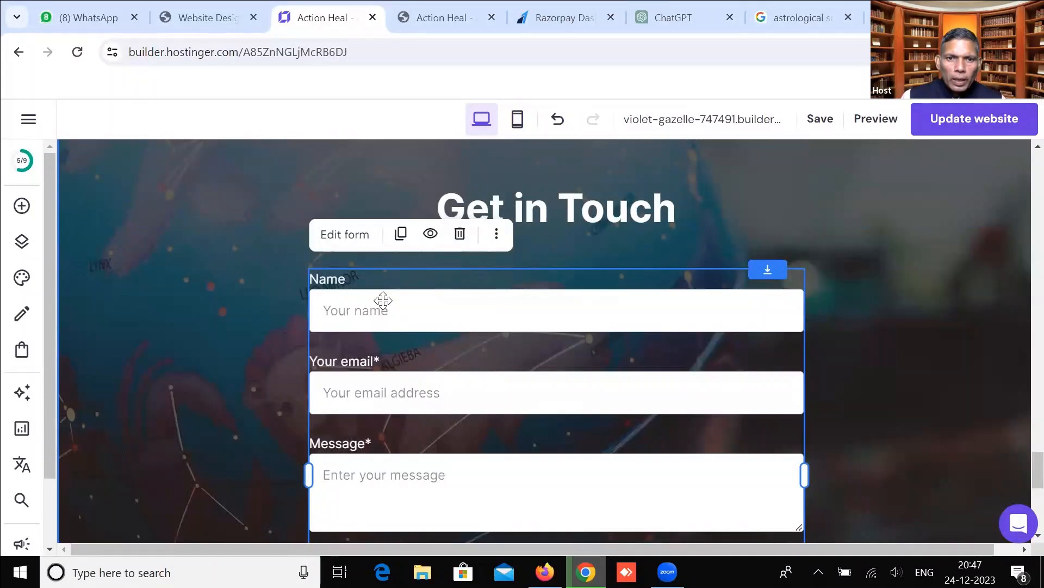
click(355, 241)
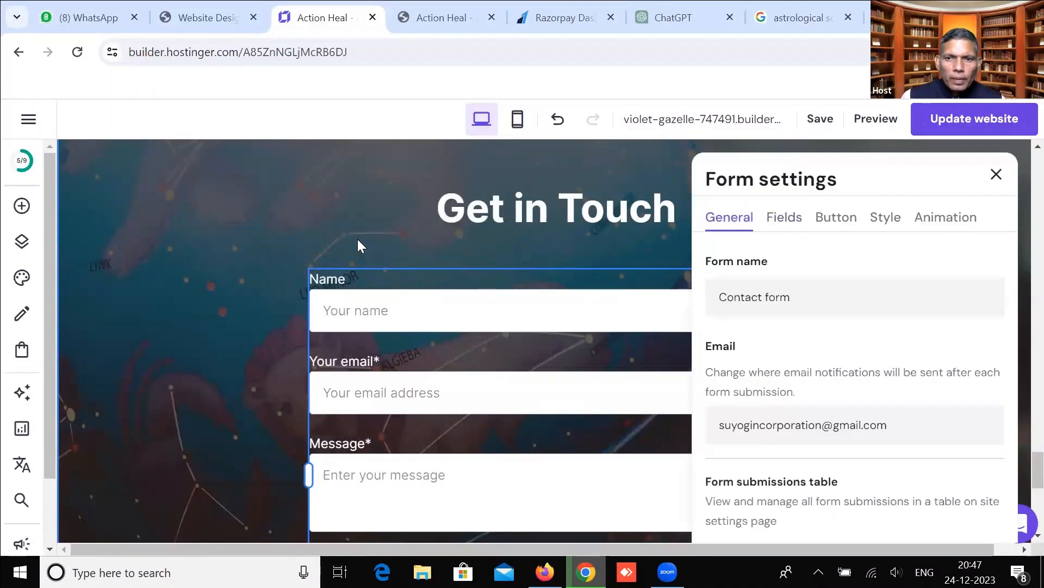
click(783, 217)
drag(721, 433, 724, 341)
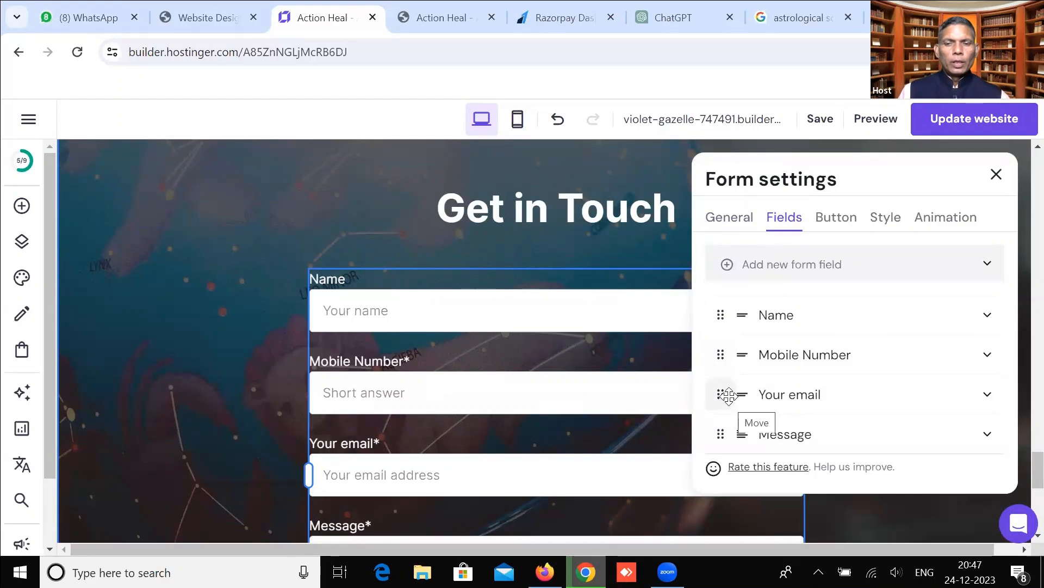
click(996, 174)
scroll(585, 272, down, 5)
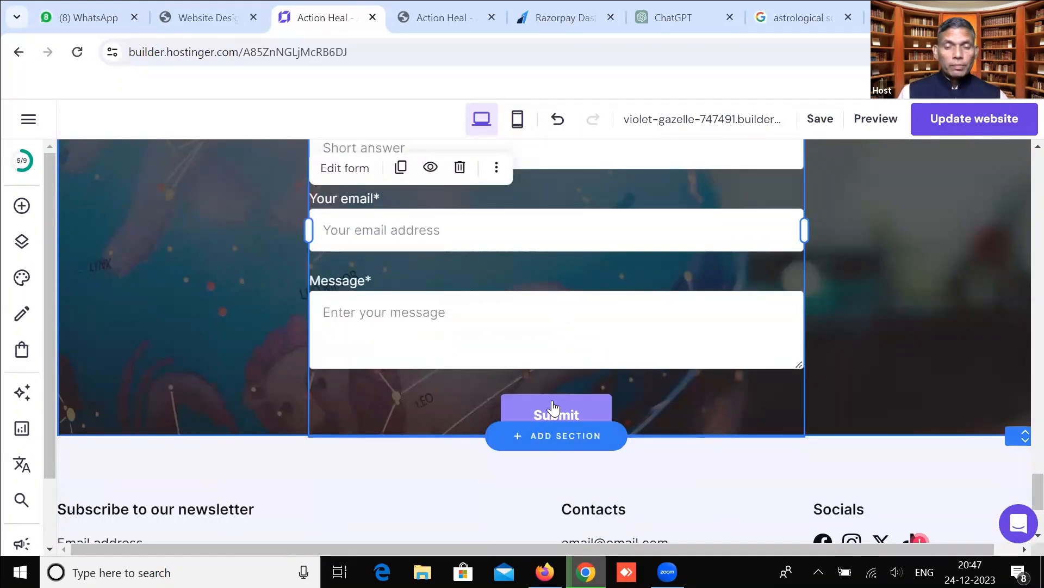
Change the start of the footer contact email to 'actionheal@'.
scroll(555, 405, down, 2)
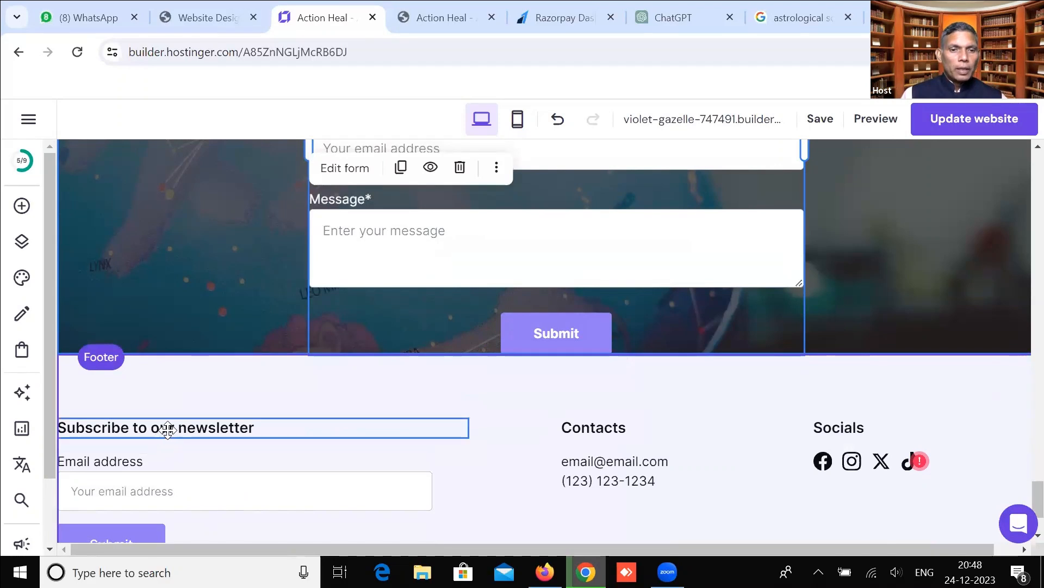
scroll(167, 429, down, 3)
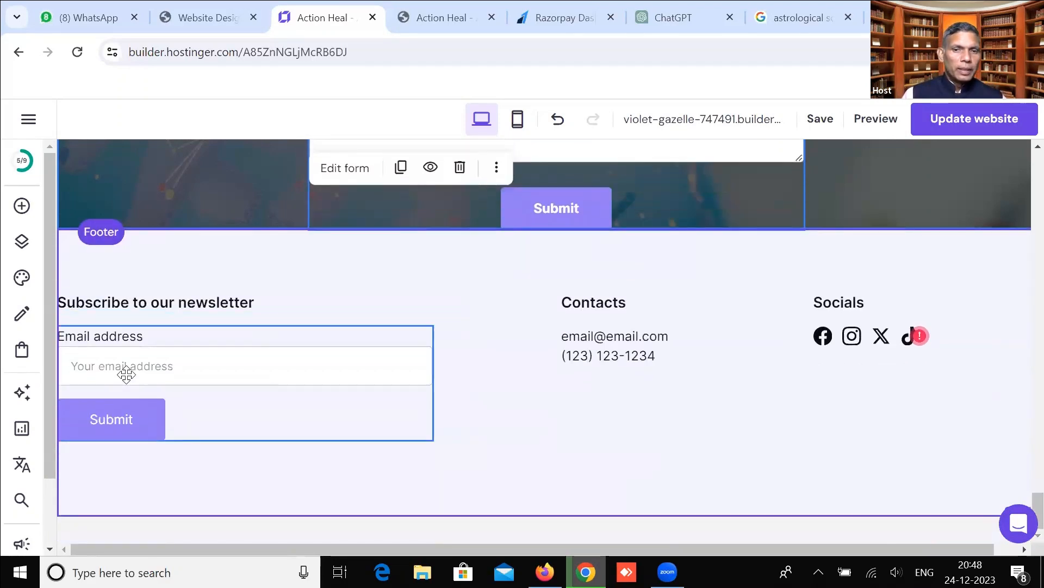
click(613, 336)
click(614, 337)
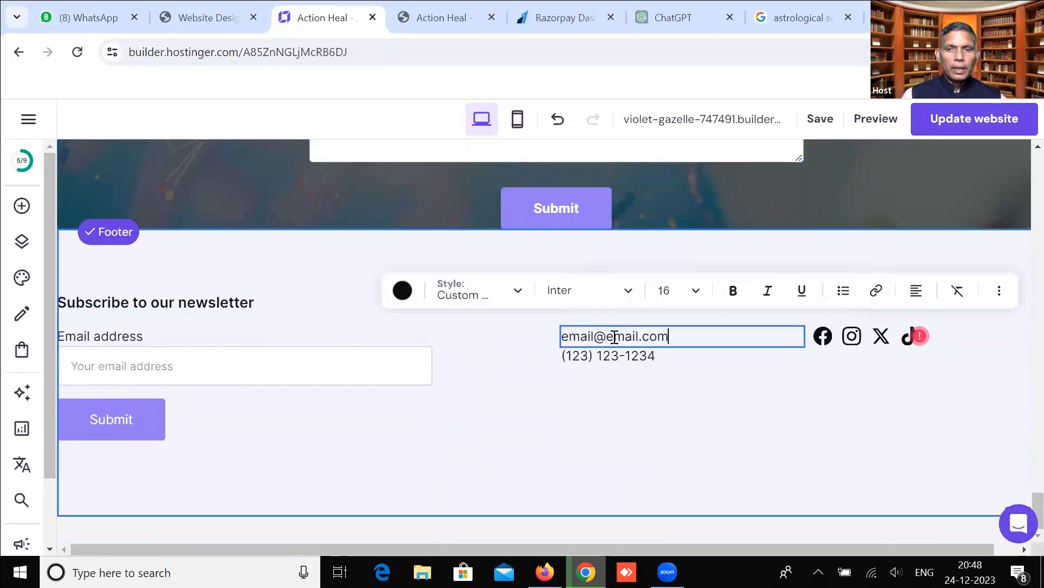
drag(592, 335, 562, 335)
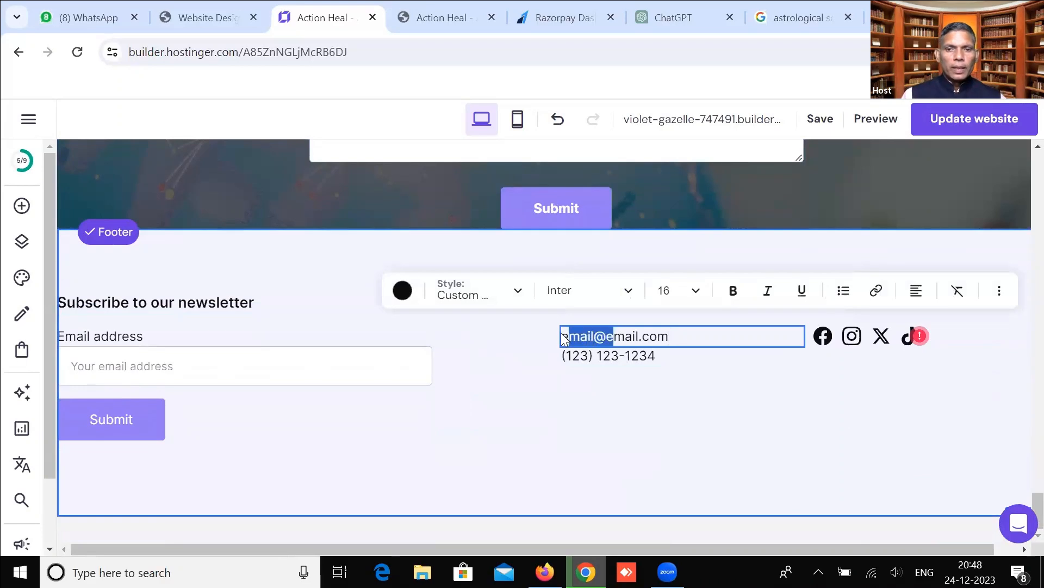
text(actionheal@)
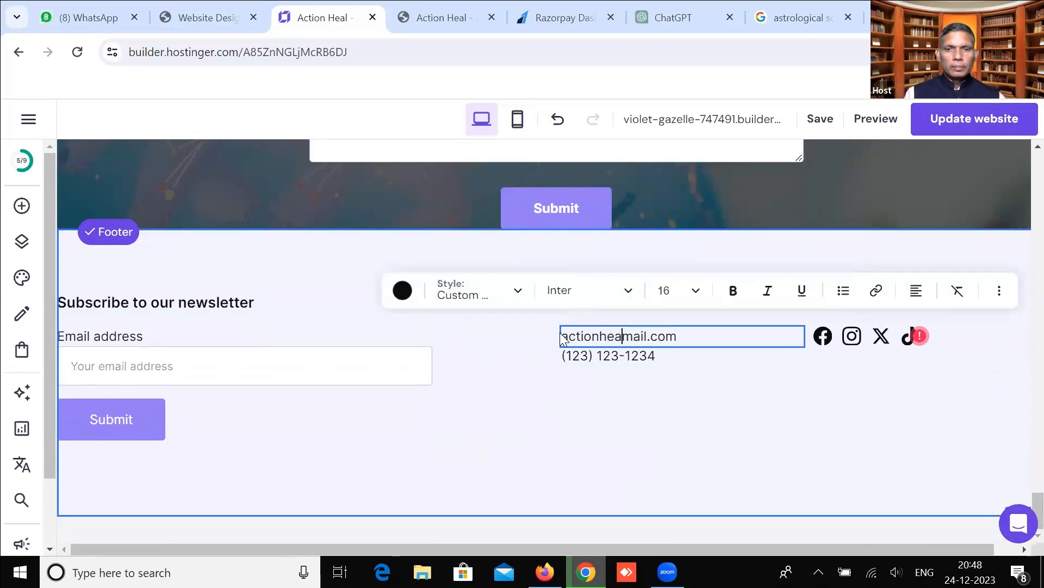
Replace the footer placeholder phone with the business's number, prefixed by country code 91.
click(590, 355)
click(590, 356)
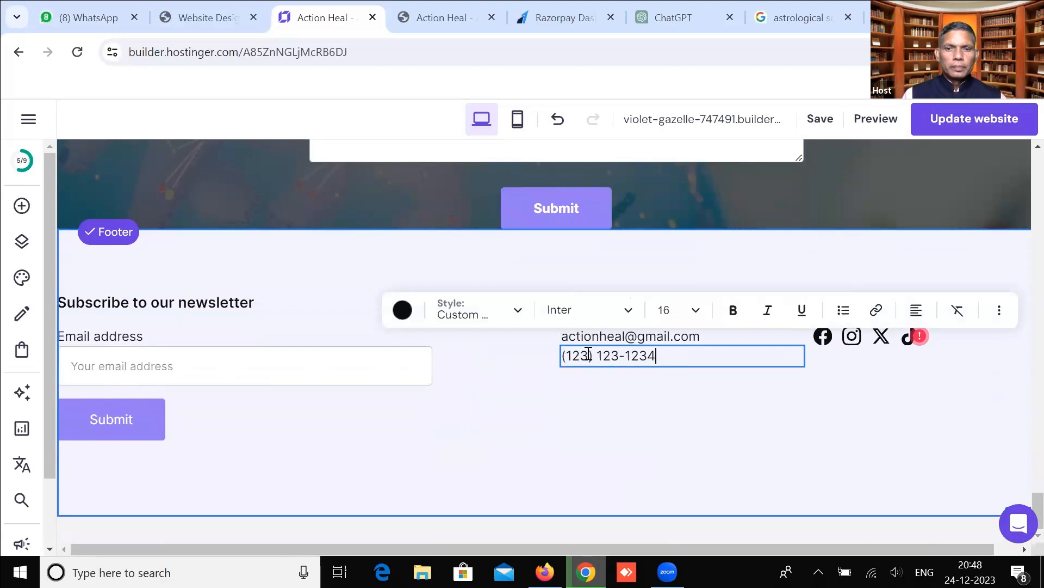
text(91)
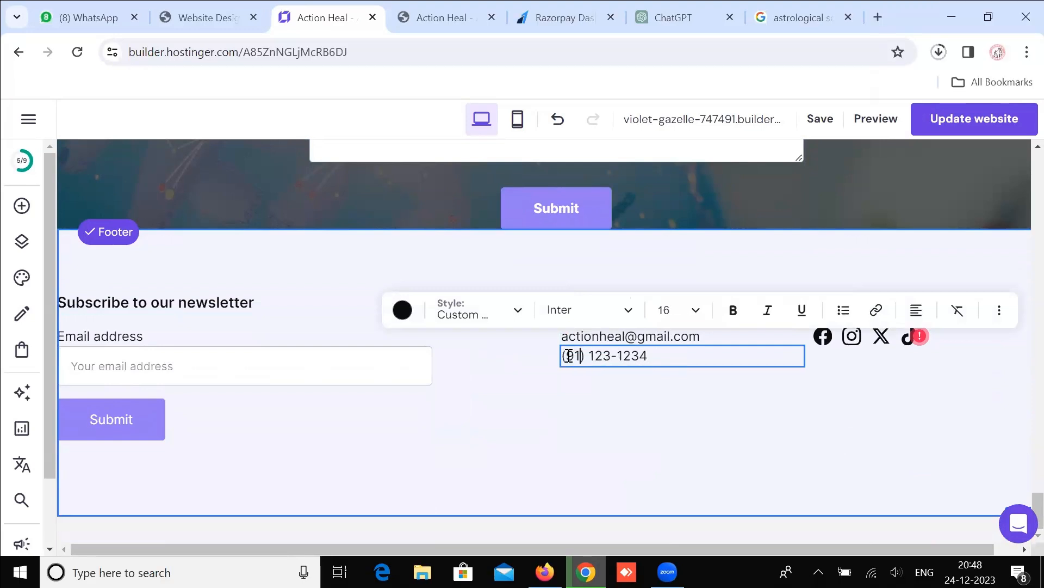
drag(632, 356, 664, 354)
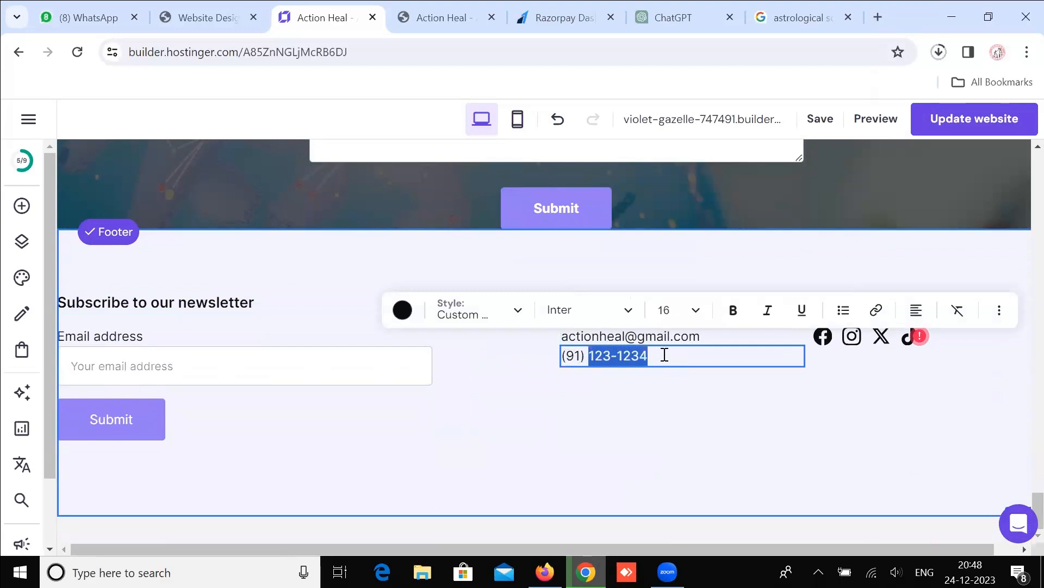
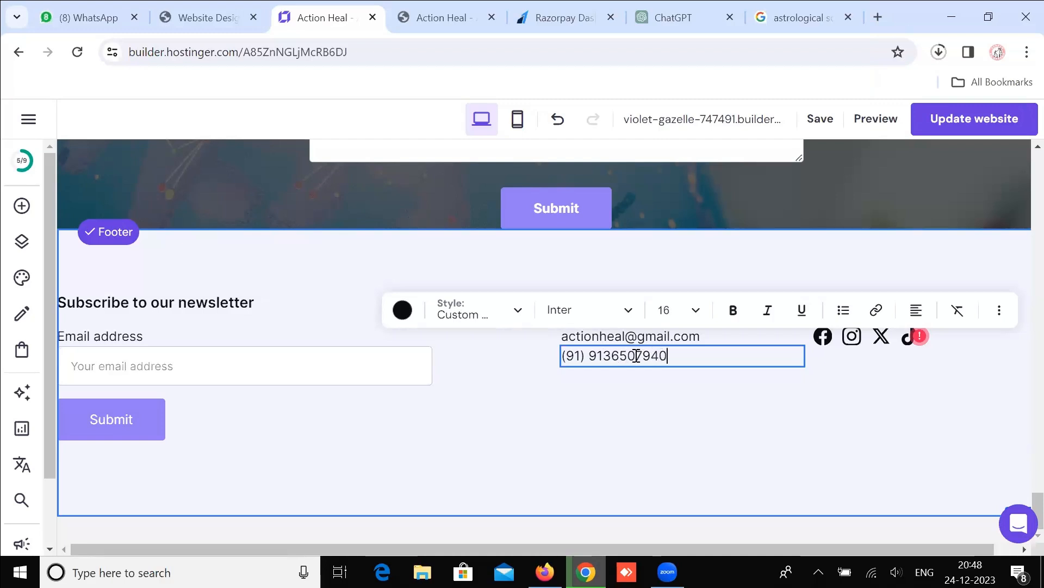
click(611, 356)
text(-)
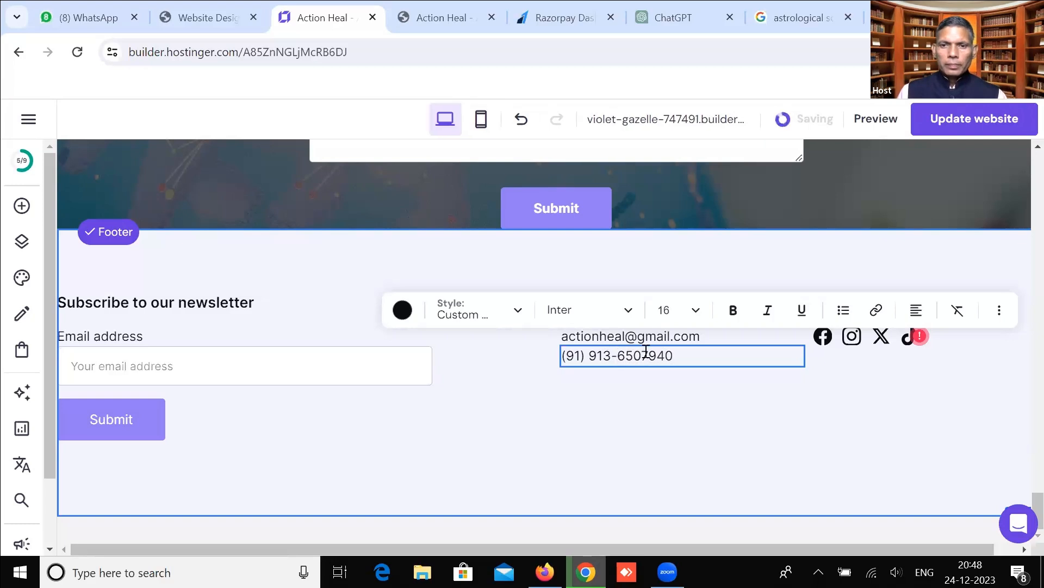
key(BackSpace)
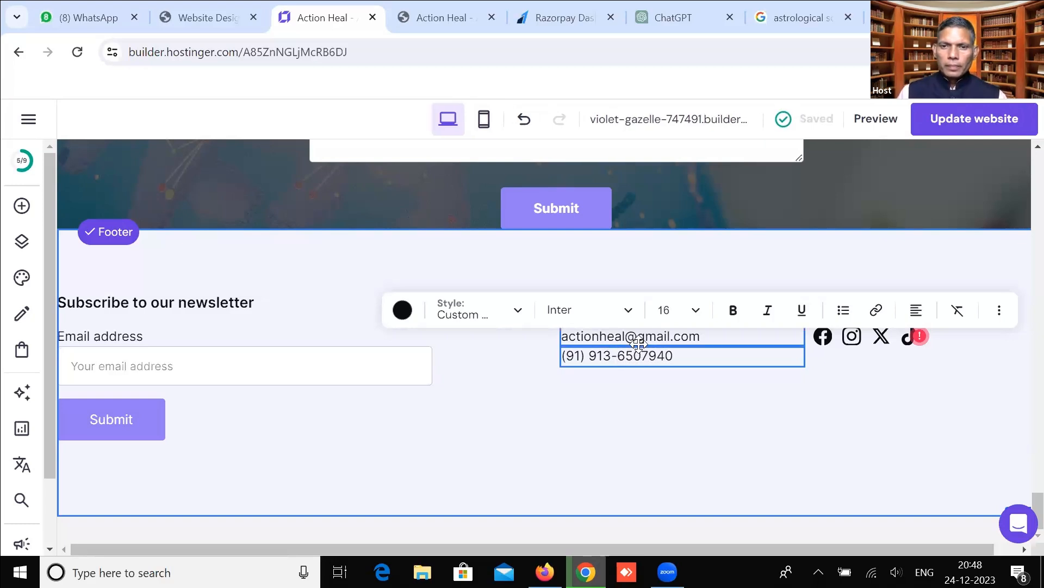
Review the link settings of the footer's social icons, then close them.
click(690, 421)
scroll(811, 454, up, 1)
click(822, 417)
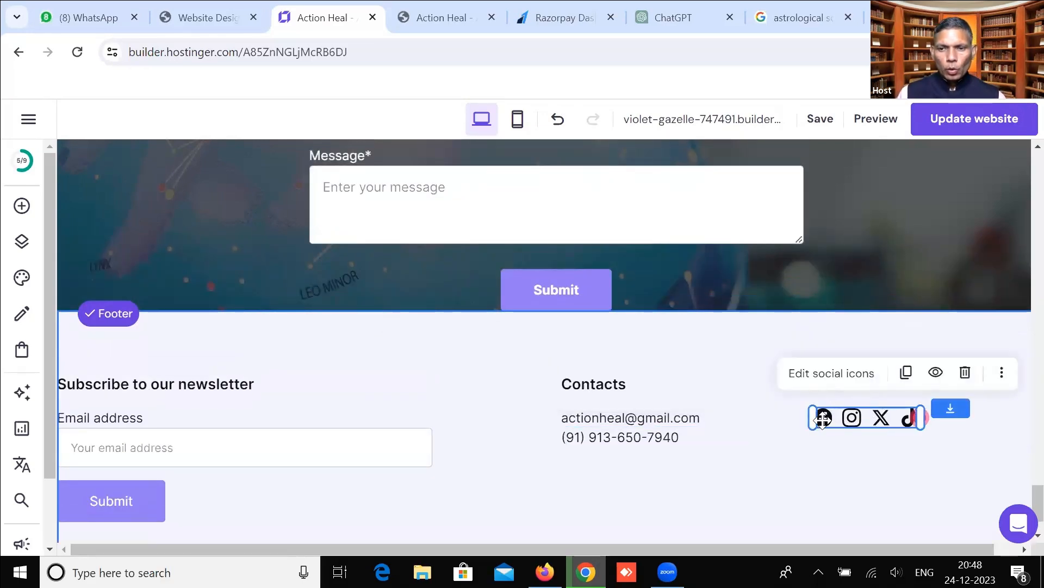
click(842, 387)
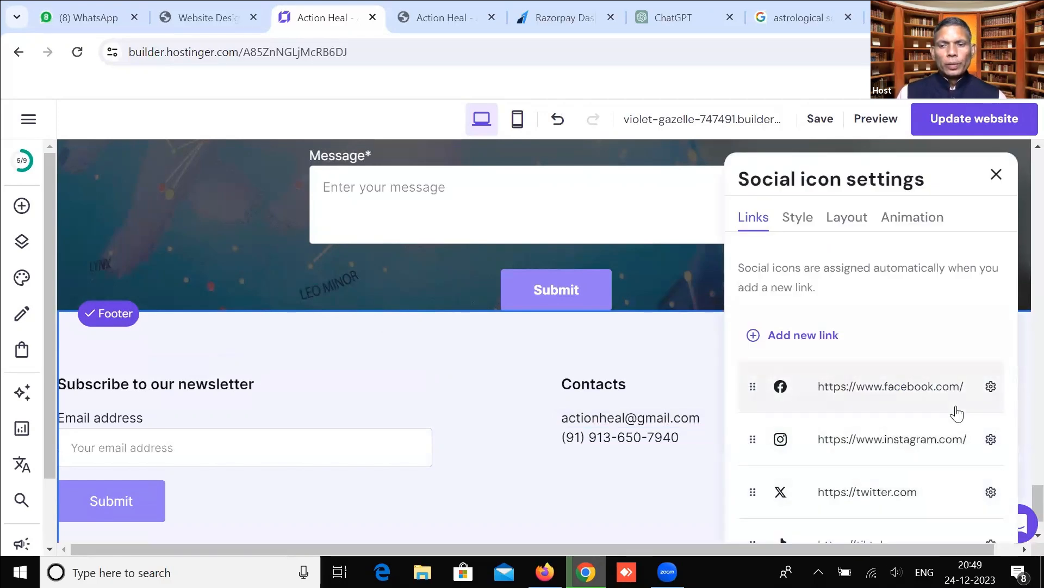
scroll(958, 417, down, 2)
scroll(957, 416, up, 3)
click(995, 254)
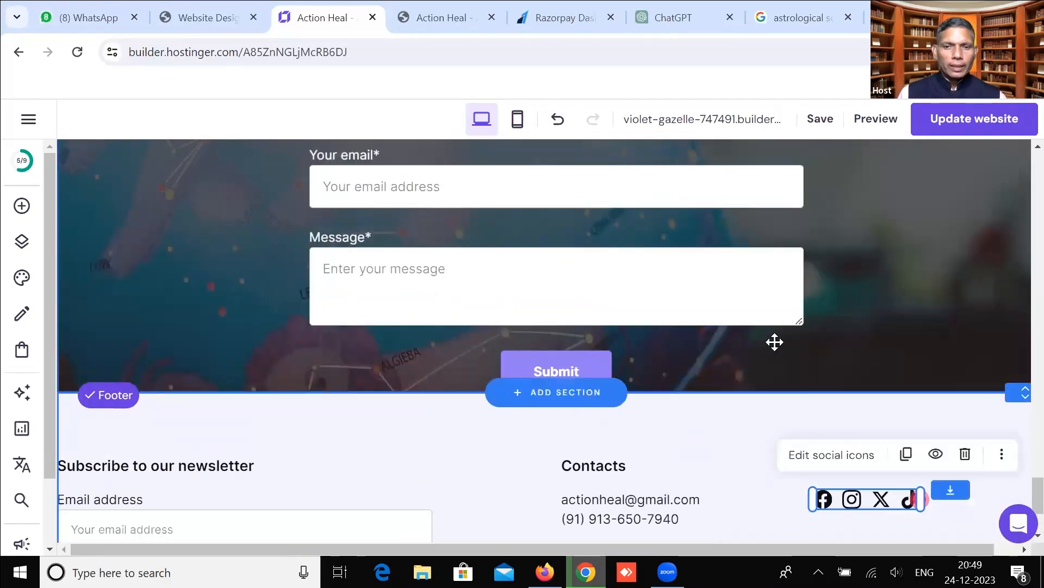
Save all the website changes.
scroll(698, 445, up, 10)
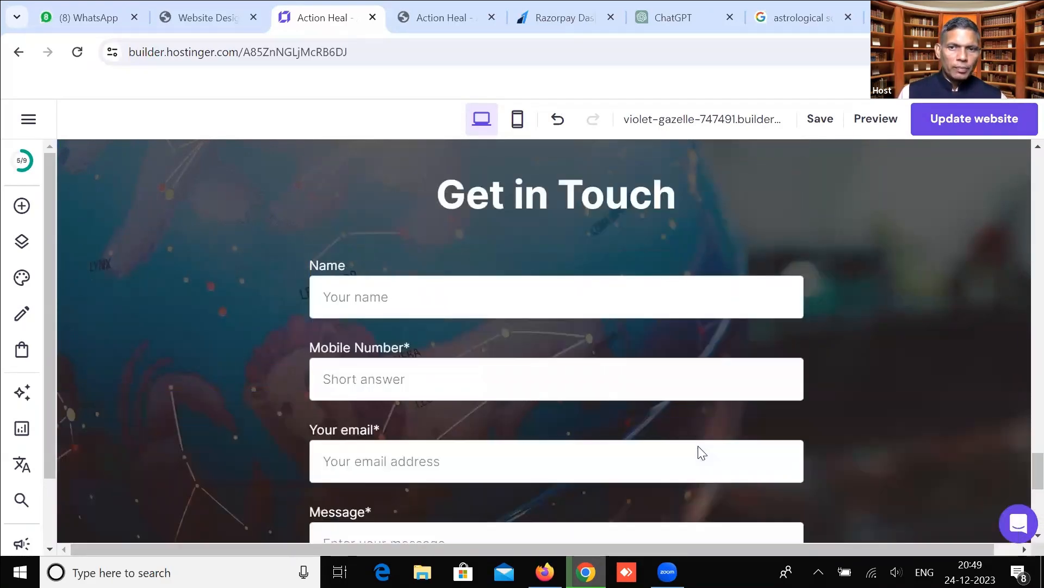
scroll(697, 444, up, 20)
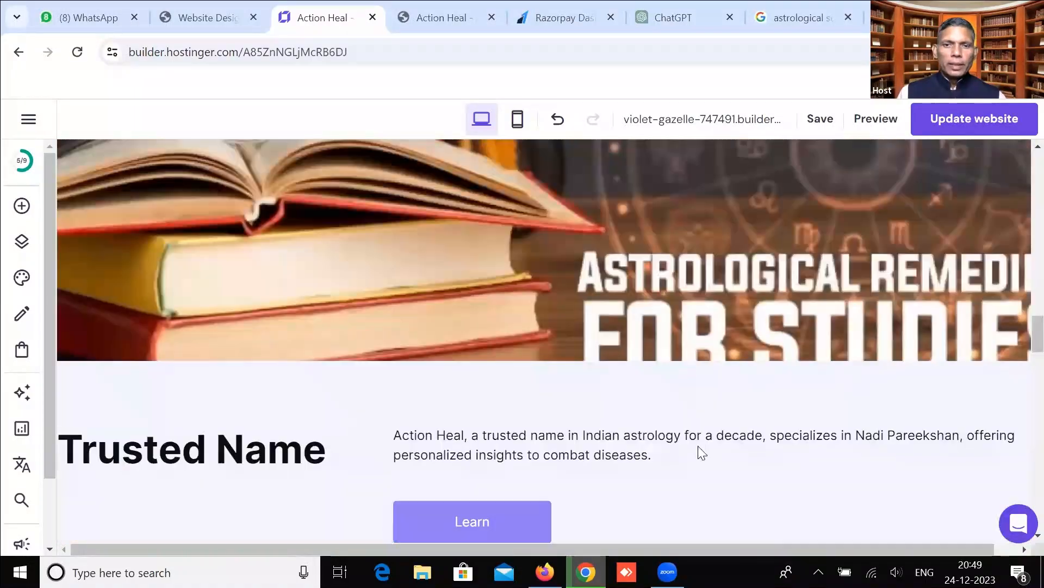
scroll(697, 446, up, 10)
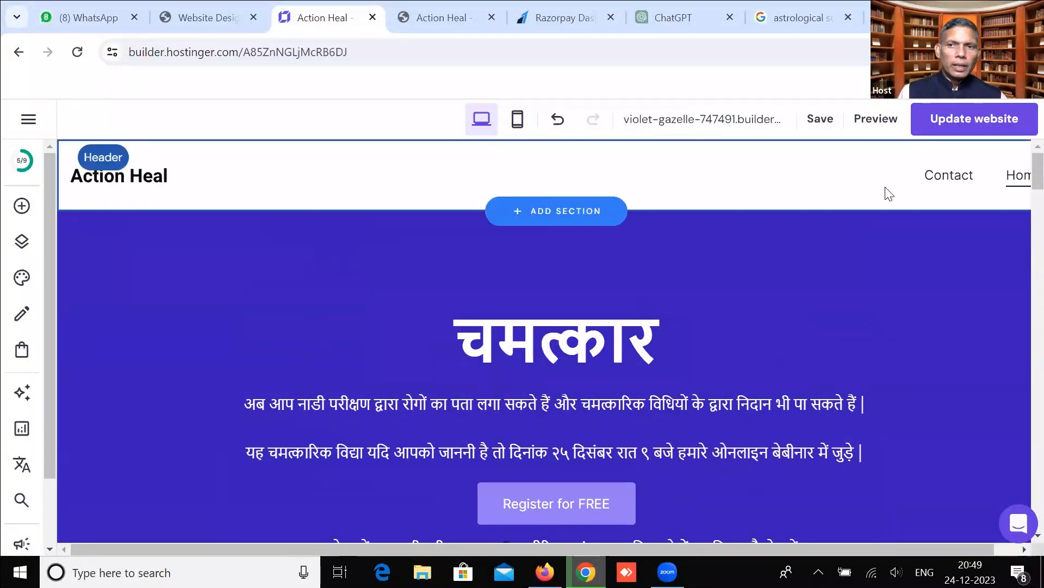
click(828, 126)
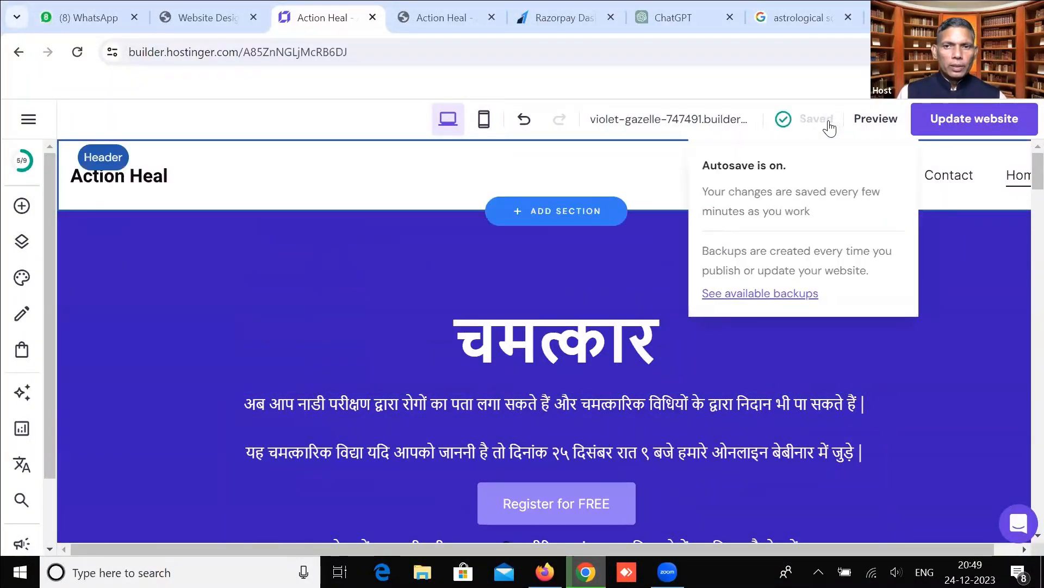
Preview the Action Heal page and scroll from the Hindi intro down through its sections.
click(876, 120)
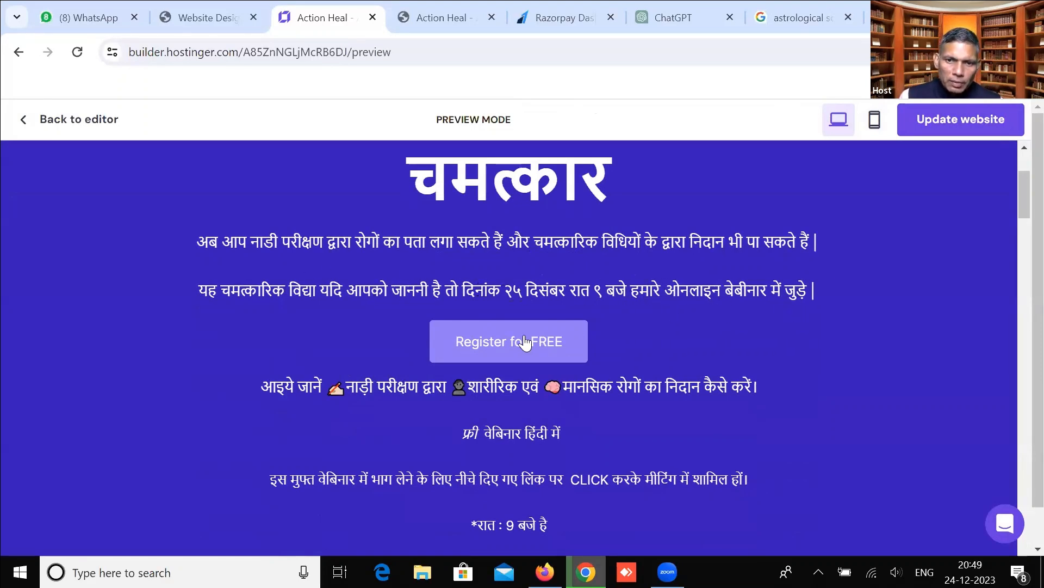
scroll(387, 259, down, 3)
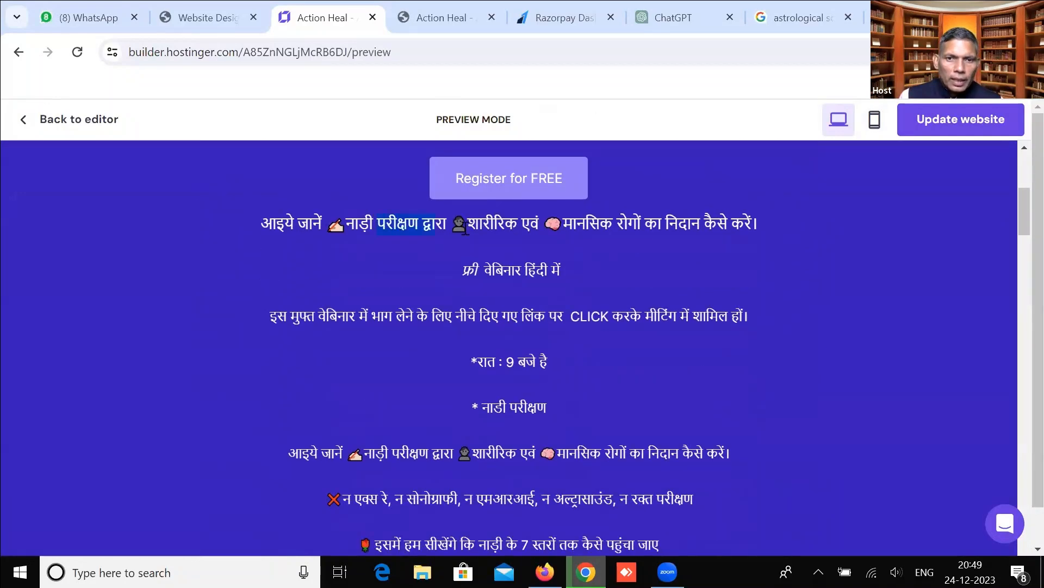
scroll(526, 344, down, 9)
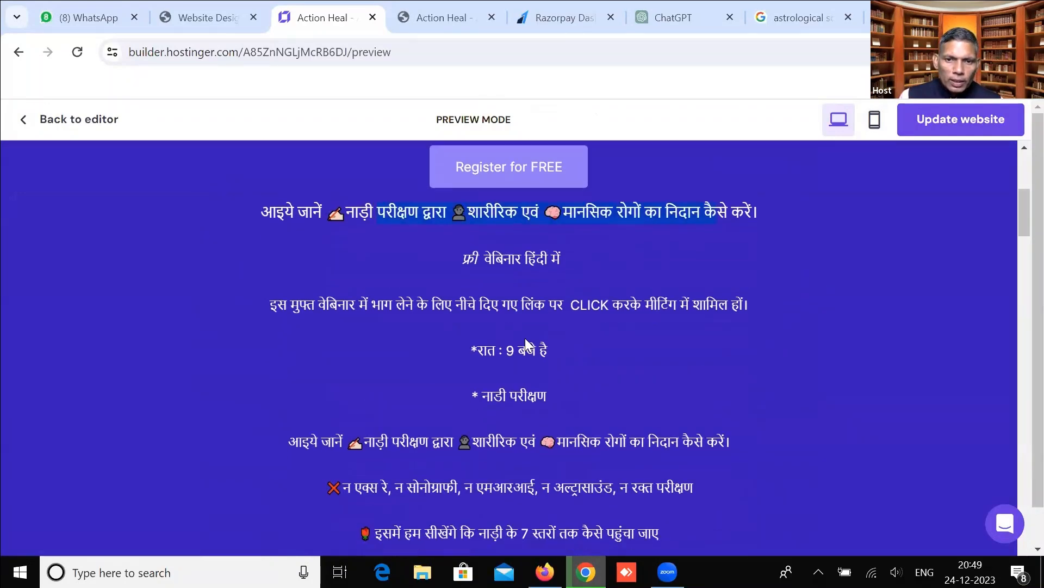
scroll(526, 340, down, 9)
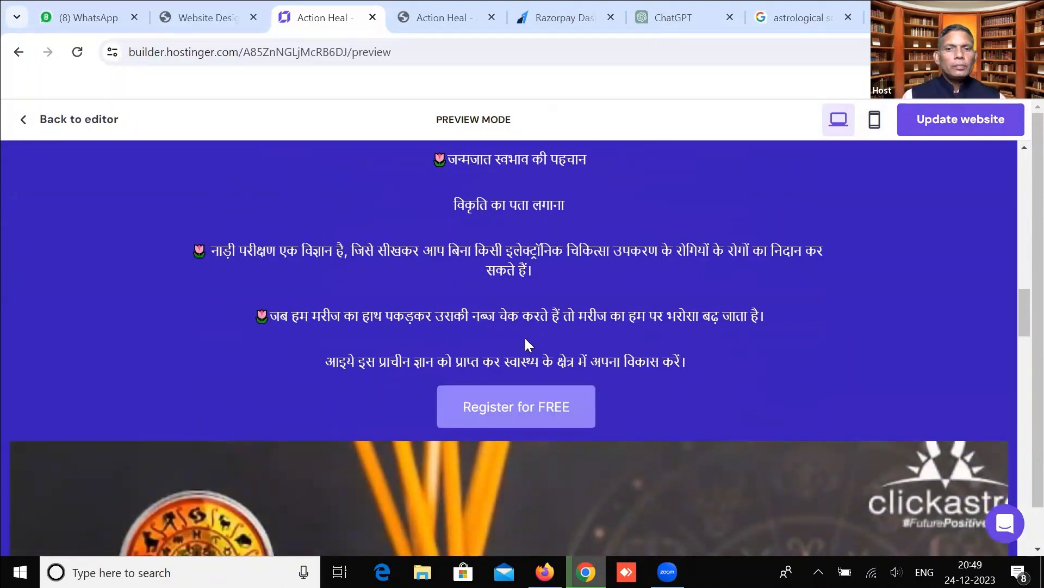
scroll(510, 400, down, 4)
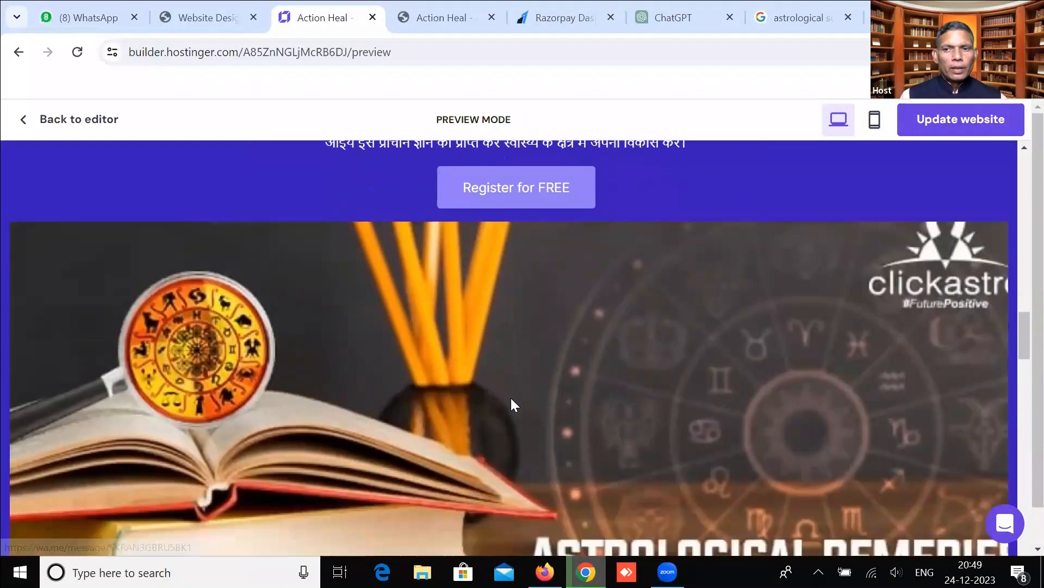
scroll(511, 399, down, 7)
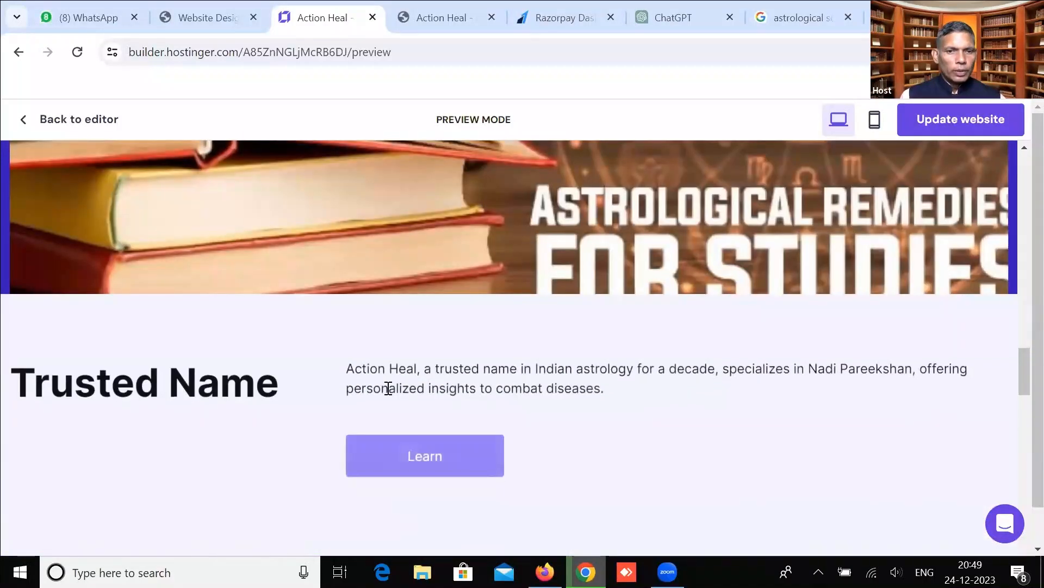
scroll(434, 410, down, 5)
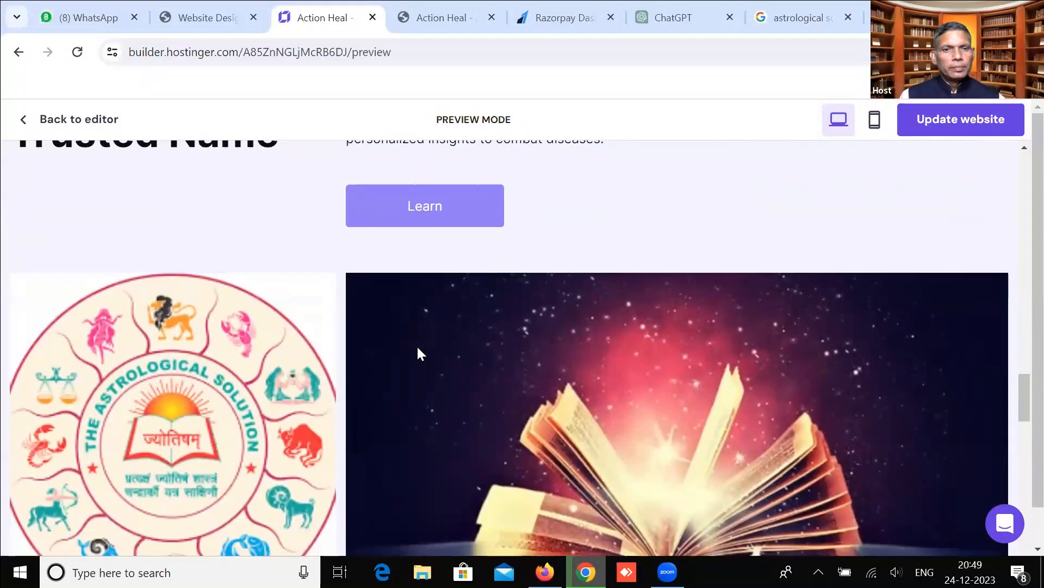
scroll(418, 354, down, 10)
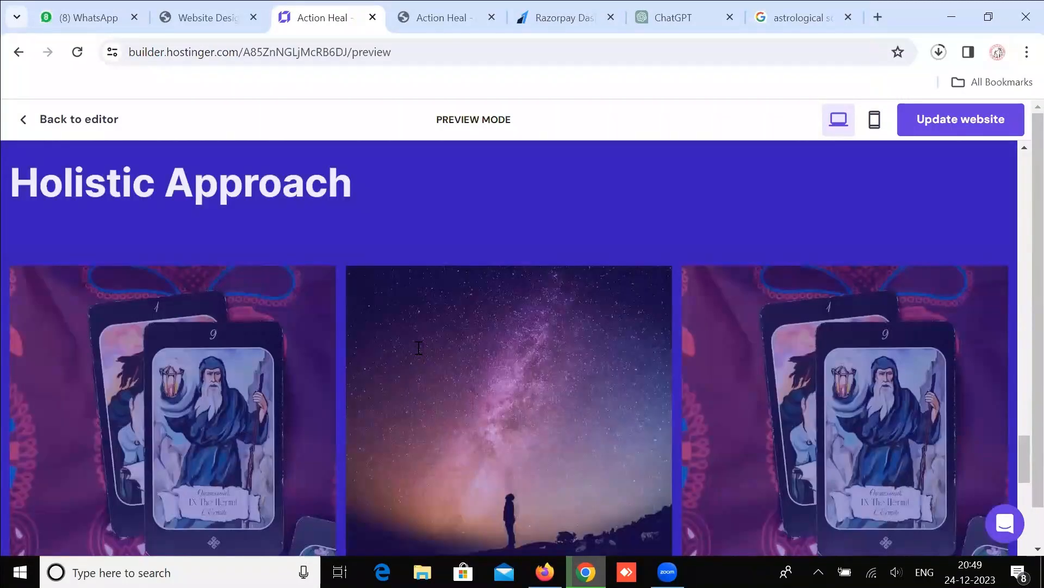
scroll(418, 347, down, 2)
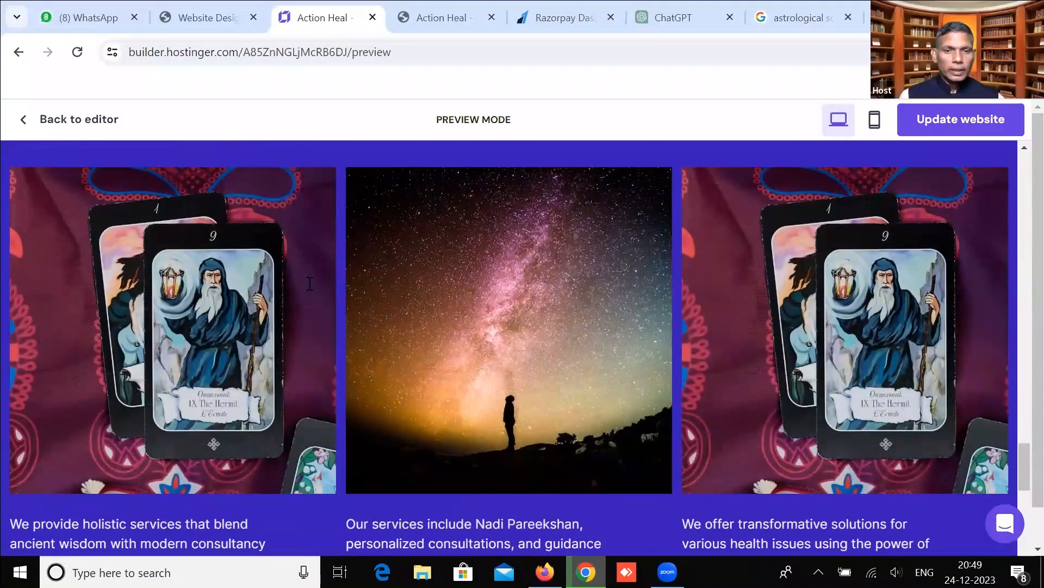
scroll(352, 446, down, 20)
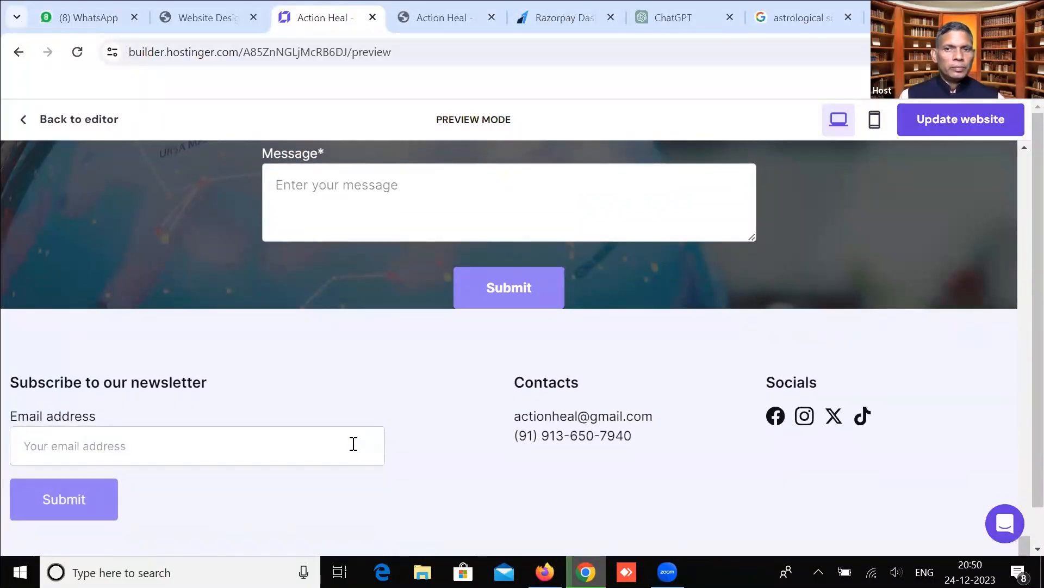
click(875, 120)
scroll(559, 321, up, 20)
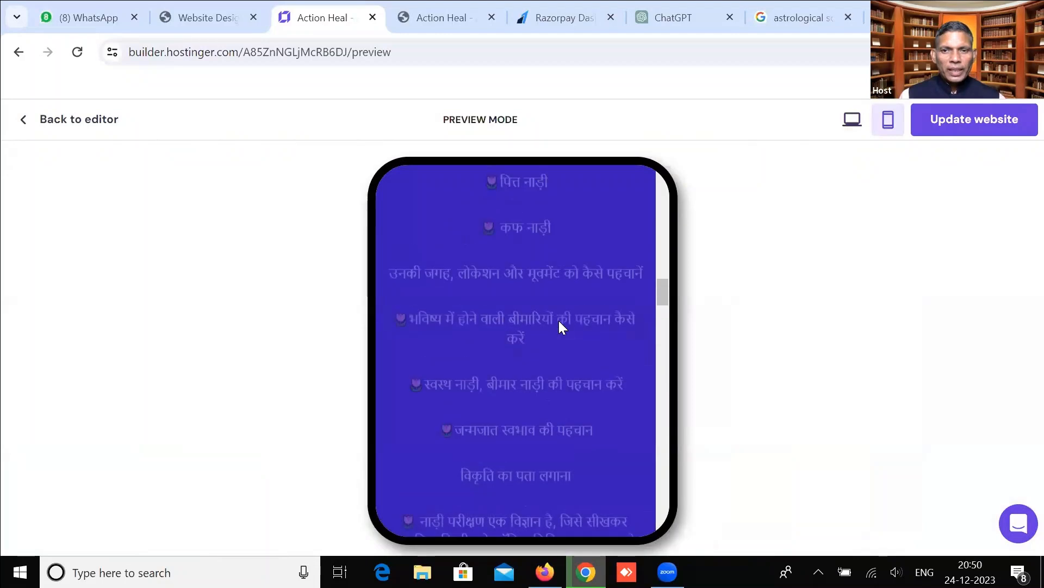
scroll(540, 387, down, 2)
scroll(540, 386, down, 15)
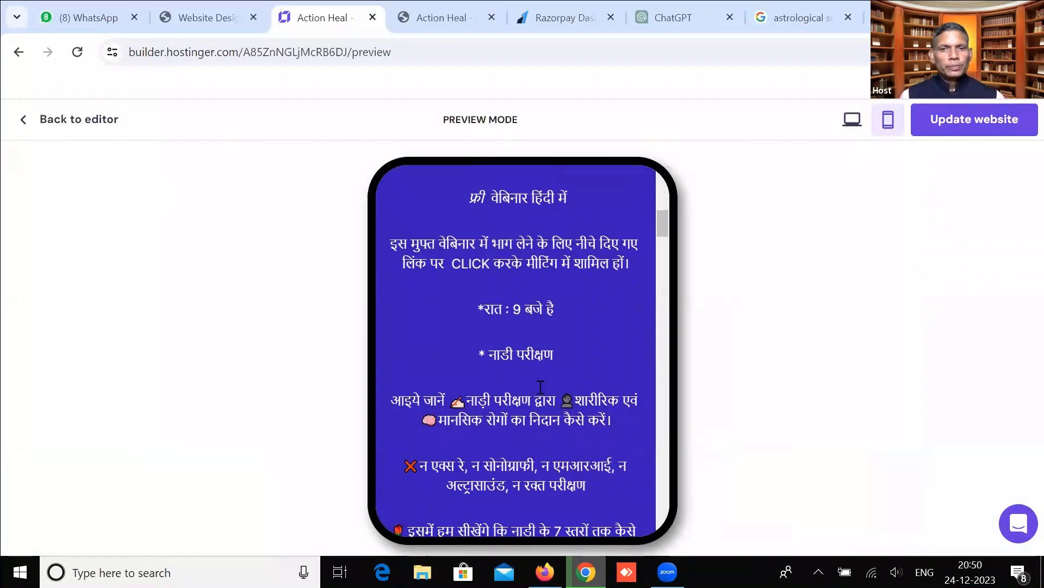
scroll(540, 386, down, 10)
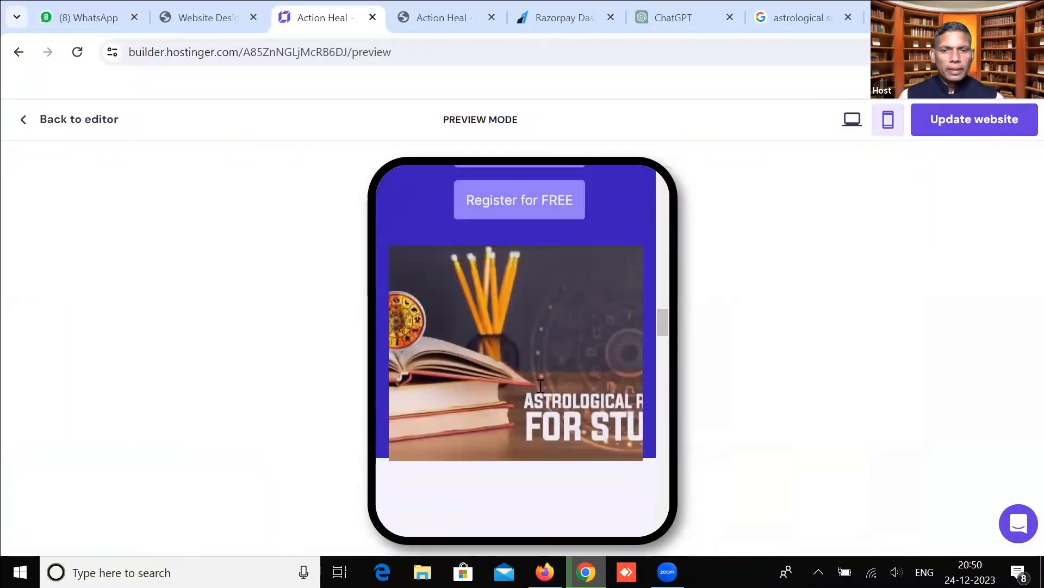
scroll(540, 386, down, 10)
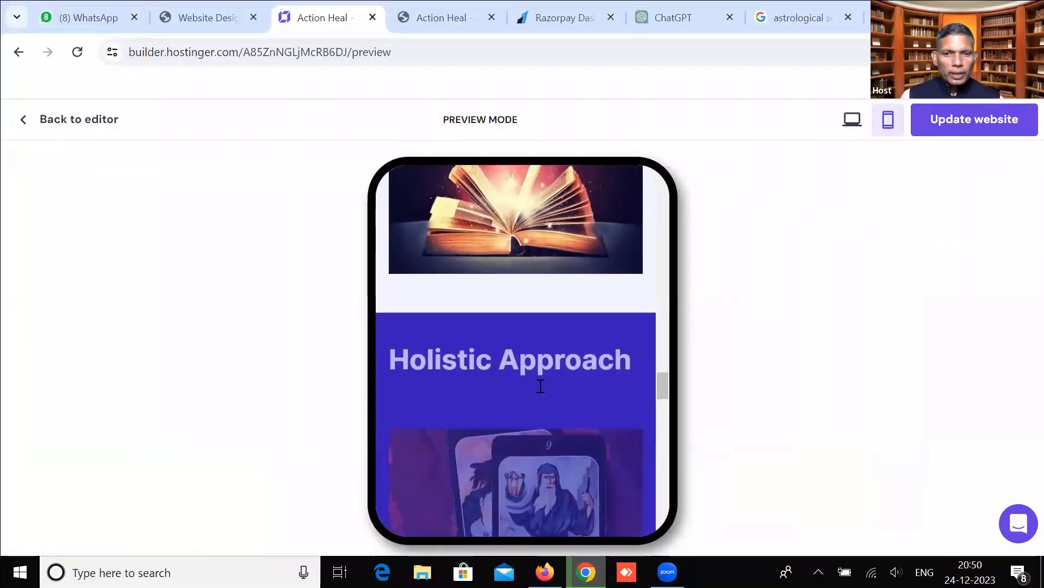
scroll(540, 386, down, 8)
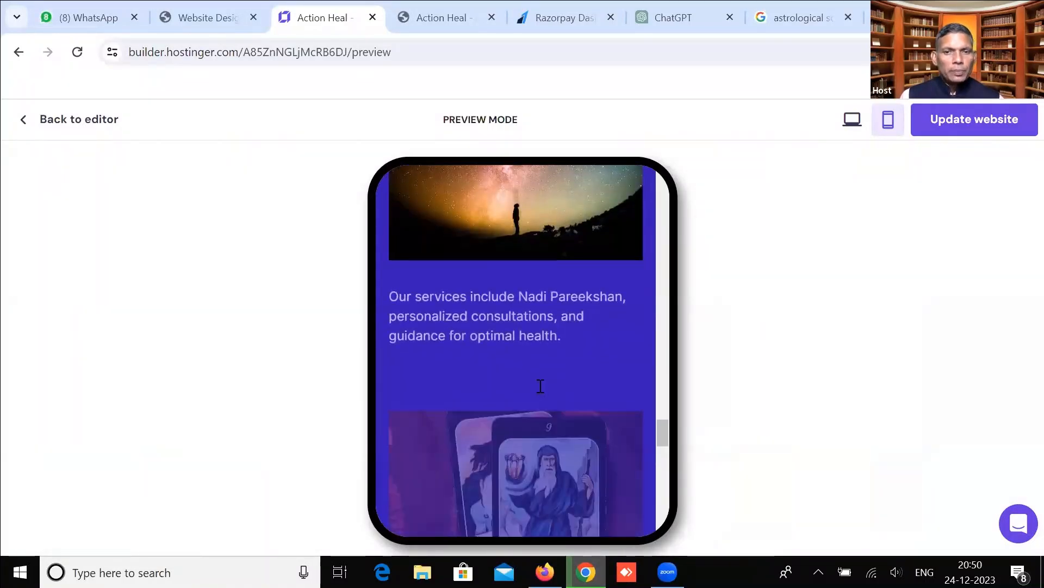
scroll(540, 386, up, 15)
scroll(540, 386, up, 18)
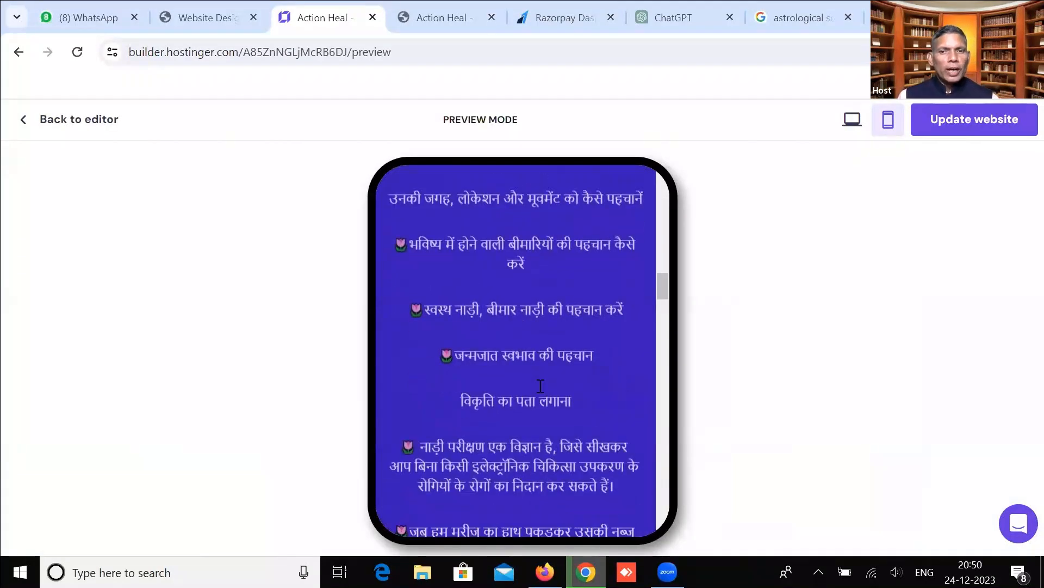
scroll(541, 348, down, 3)
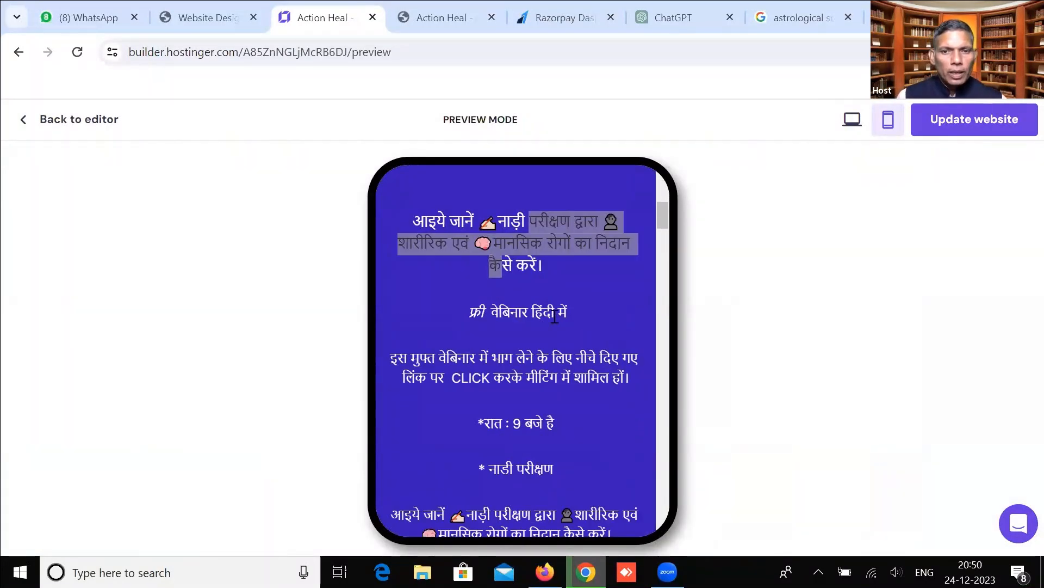
click(554, 318)
scroll(554, 318, down, 3)
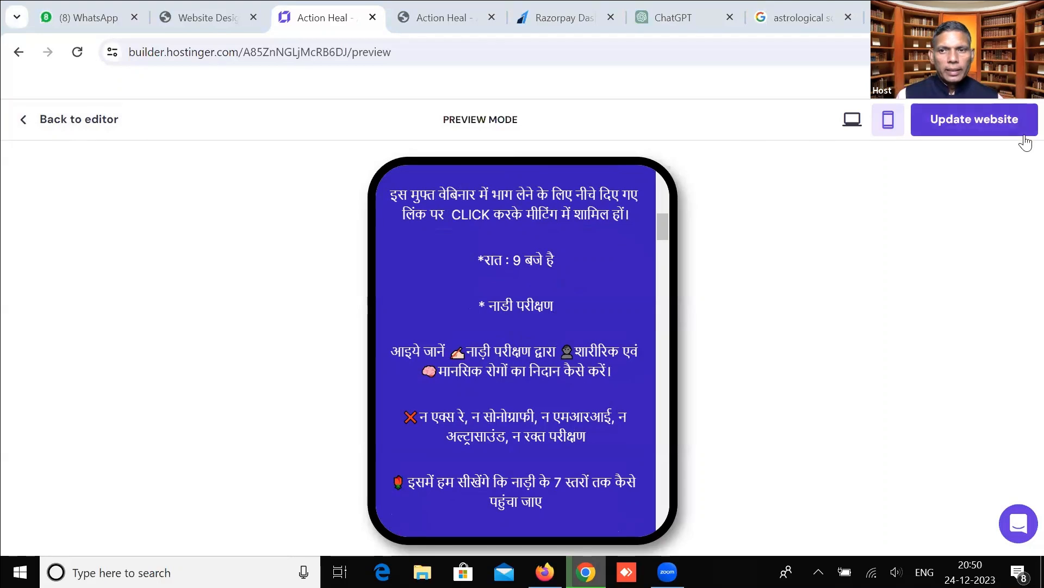
Publish the updated website, open the live site, and copy its address.
click(1013, 124)
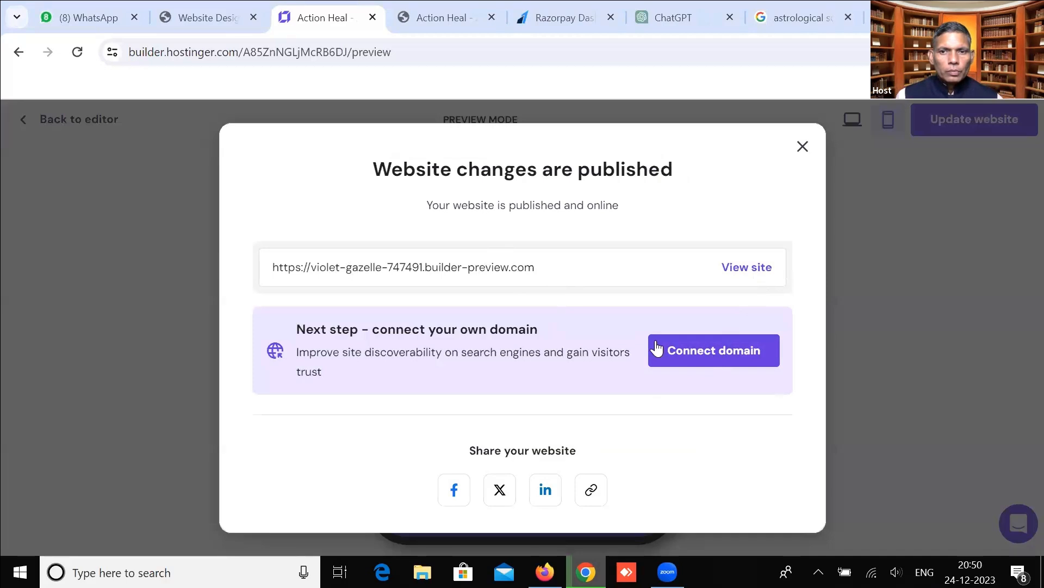
click(745, 267)
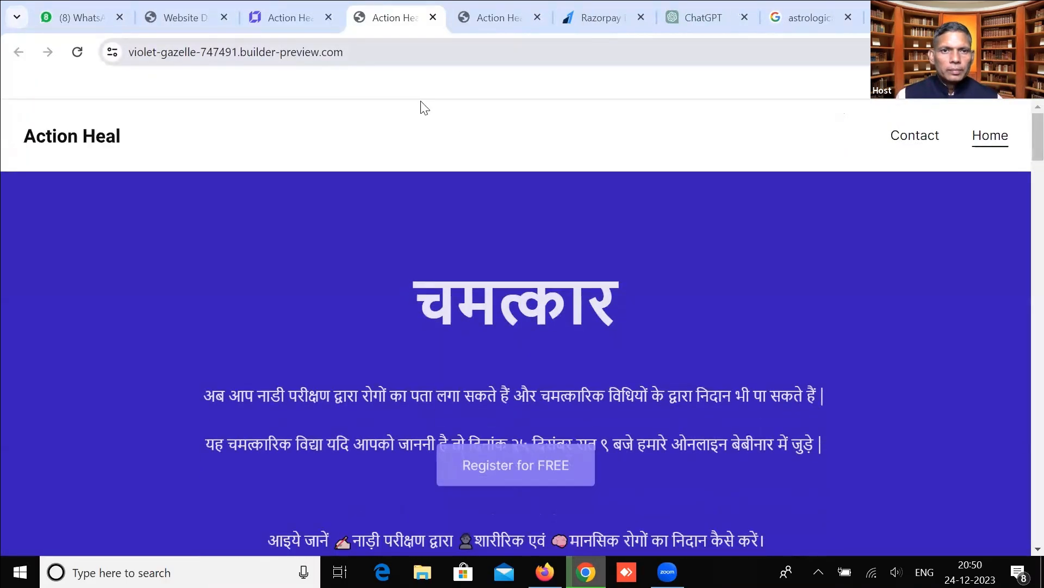
right_click(282, 52)
click(421, 103)
right_click(421, 103)
click(385, 207)
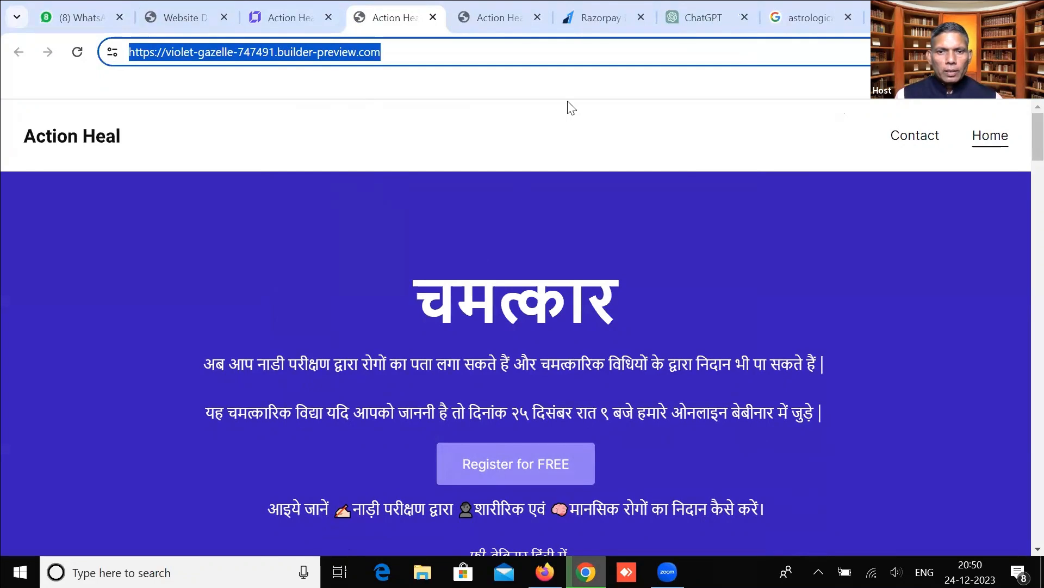
click(471, 357)
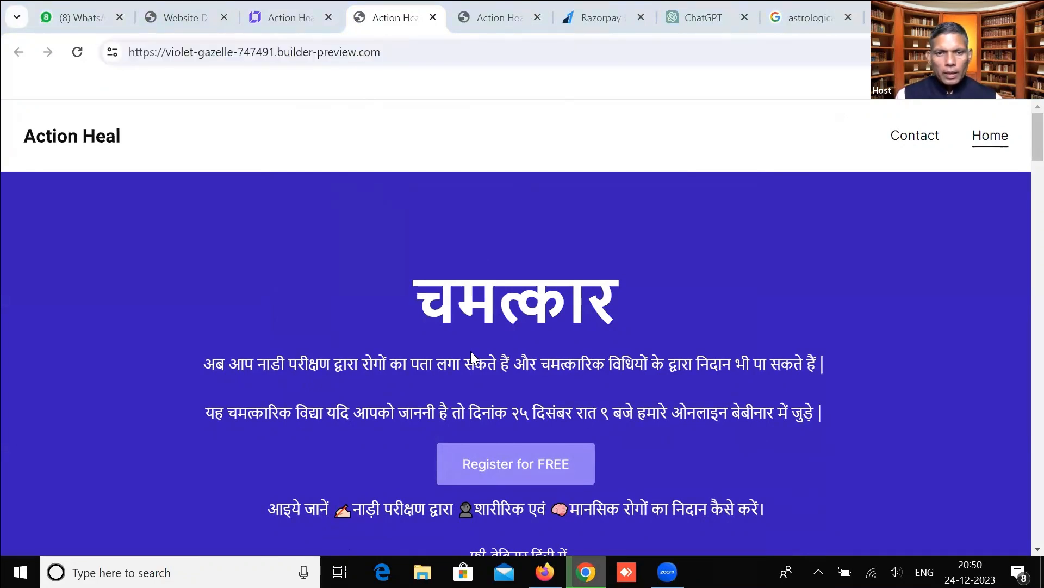
click(59, 23)
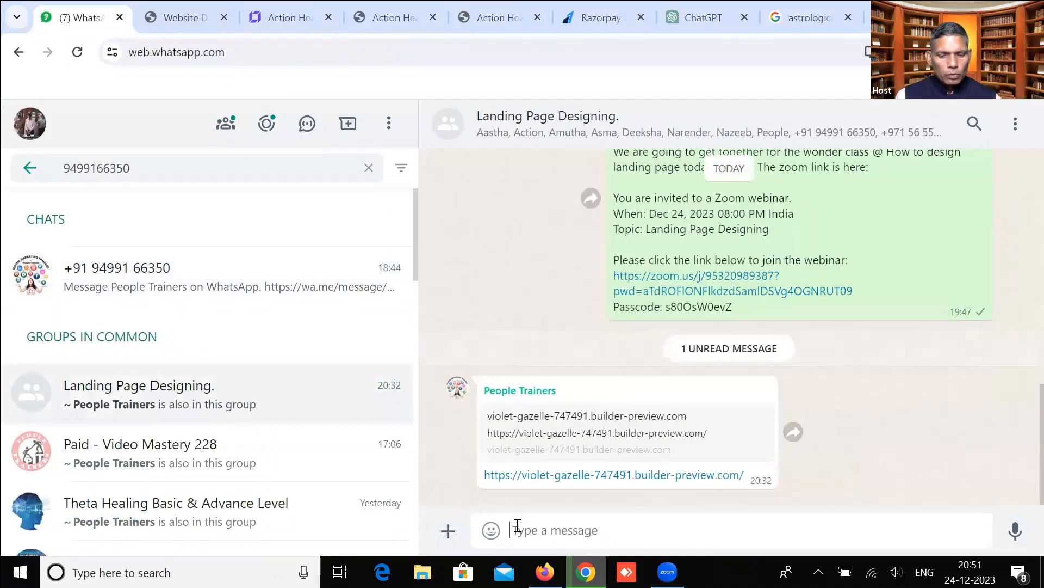
Paste and send the published site link in the Landing Page Designing group.
key(ctrl+v)
key(Return)
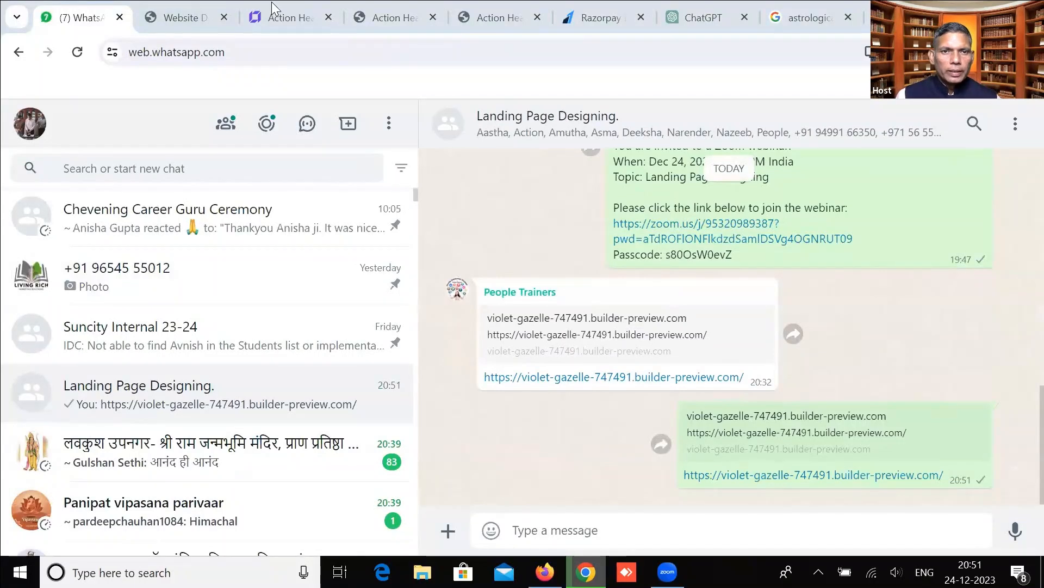
click(280, 18)
Return to the editor in desktop layout and scroll through the page sections.
click(58, 121)
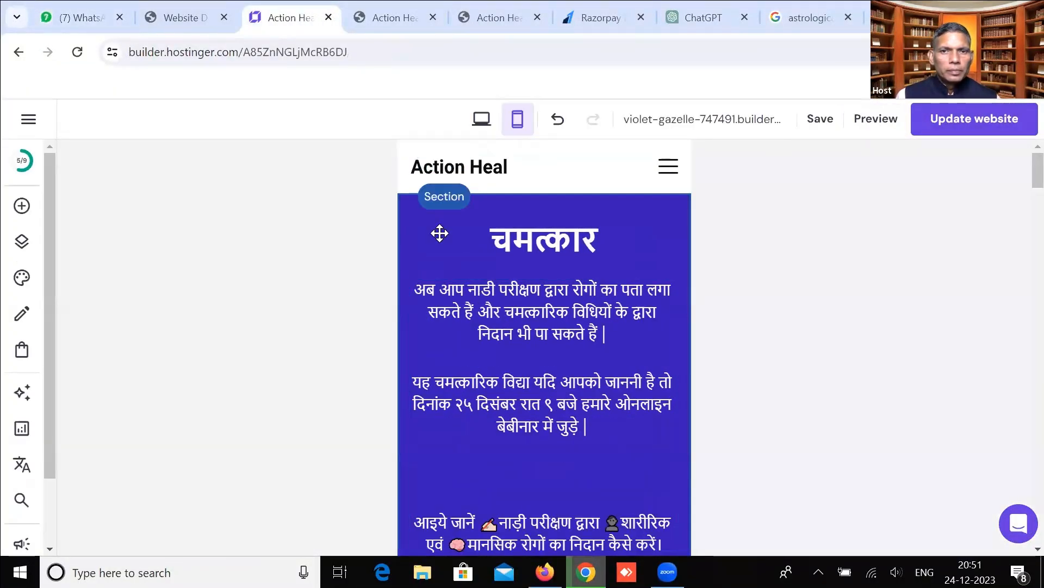
click(481, 118)
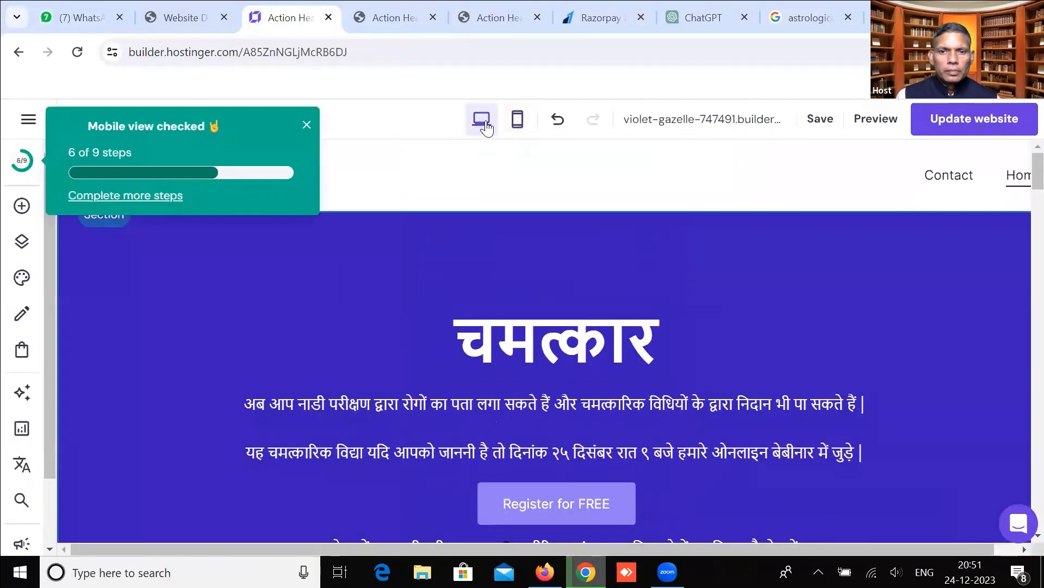
scroll(577, 455, down, 6)
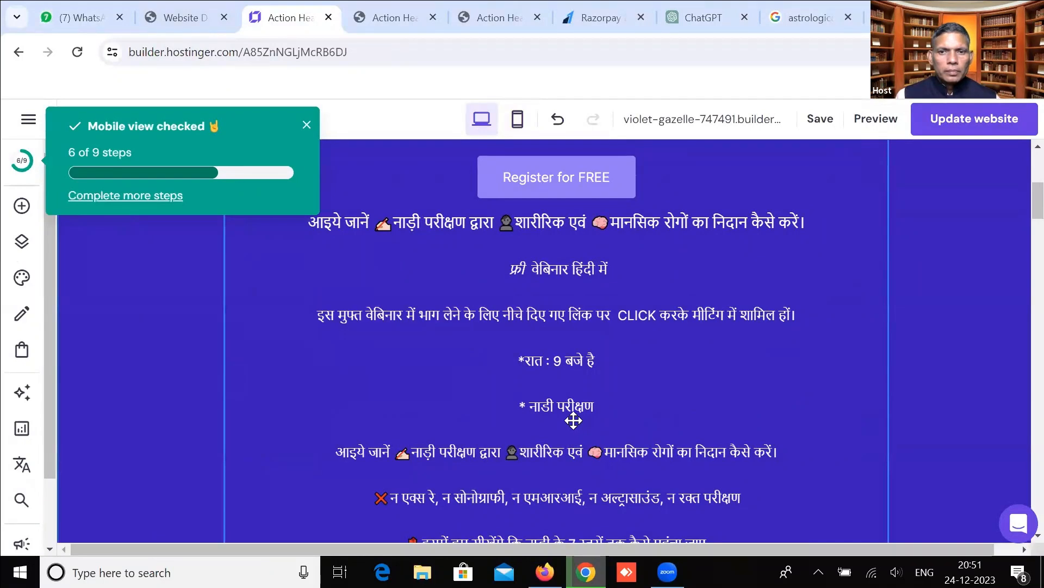
scroll(574, 420, down, 10)
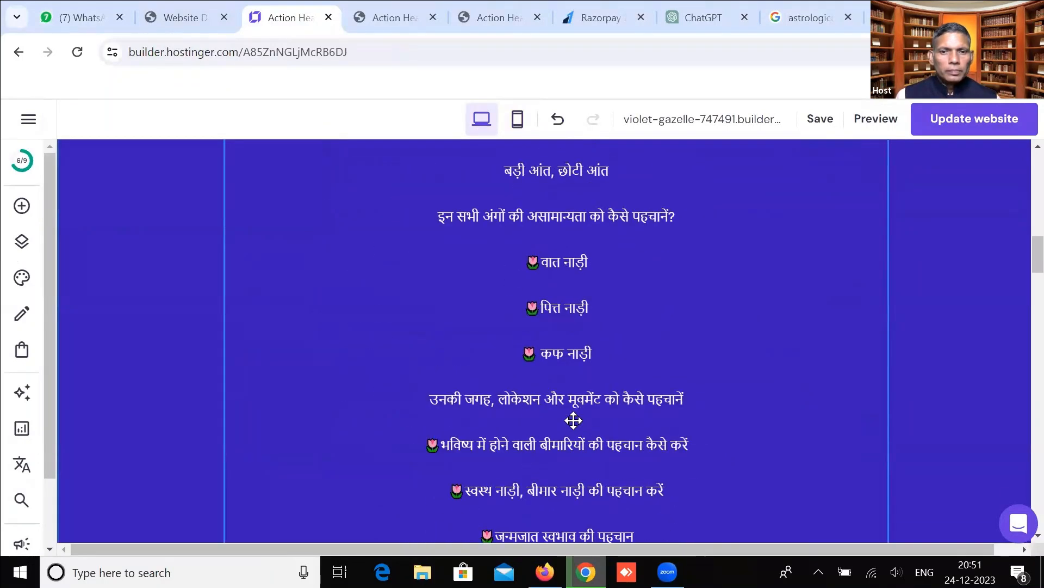
scroll(573, 420, down, 11)
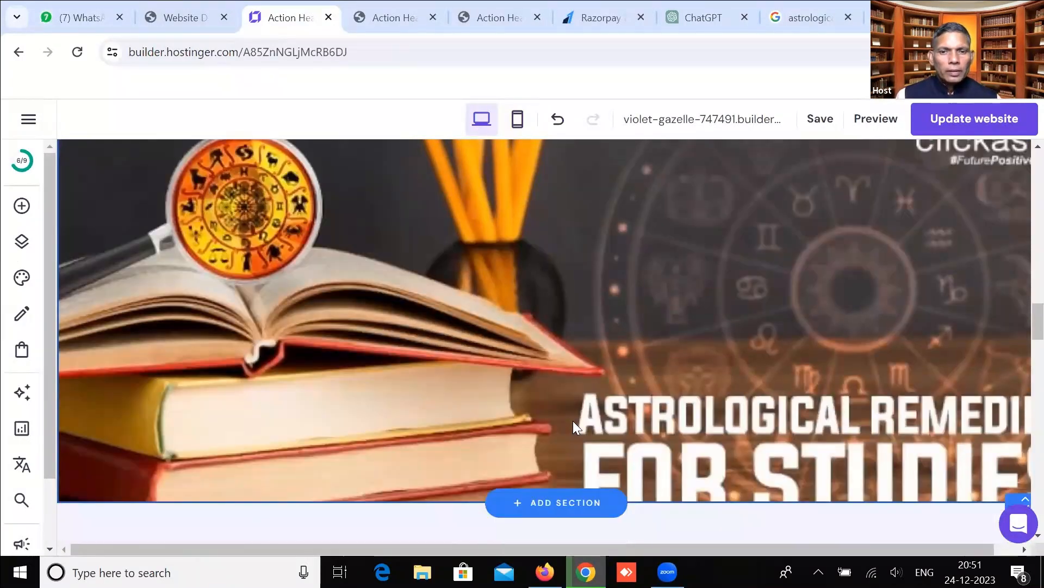
scroll(573, 420, down, 12)
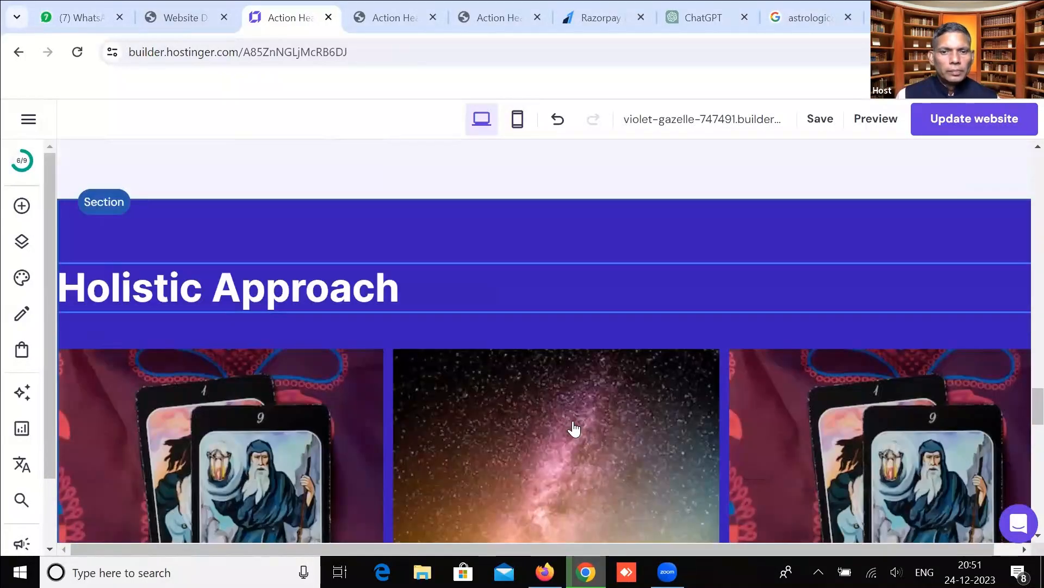
scroll(573, 424, down, 8)
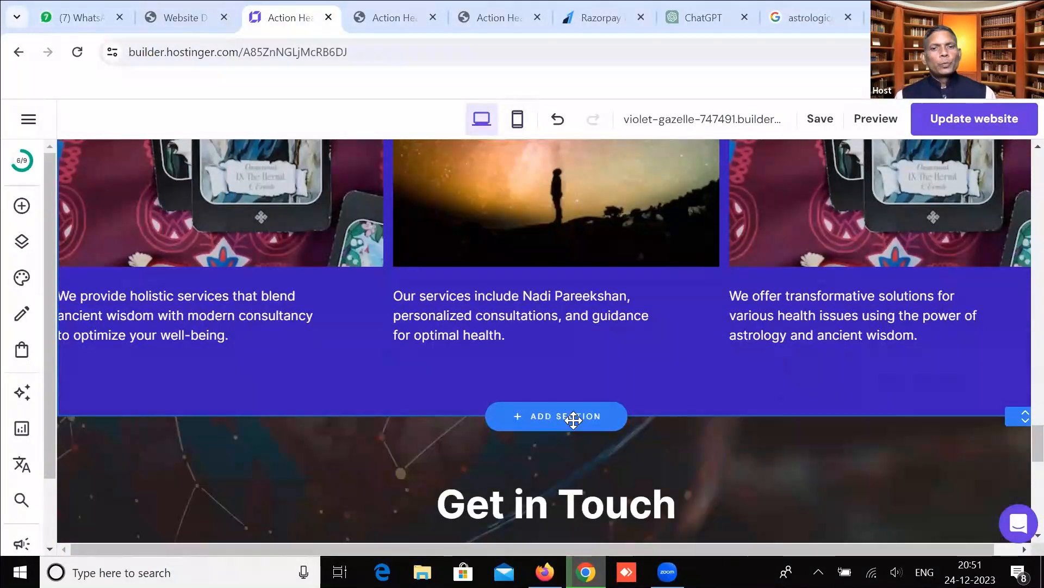
scroll(574, 420, down, 2)
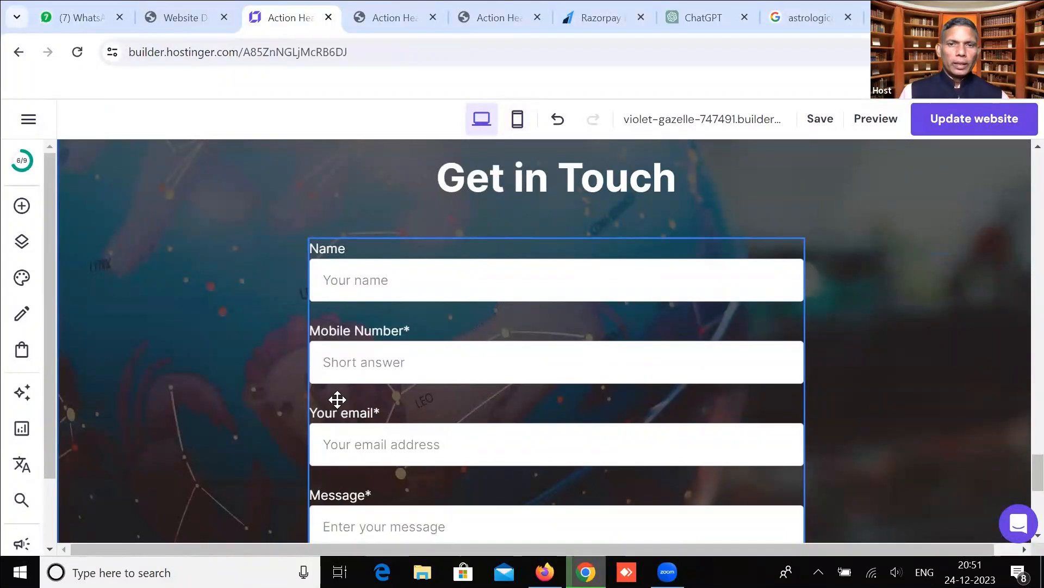
scroll(340, 397, up, 1)
scroll(343, 396, up, 5)
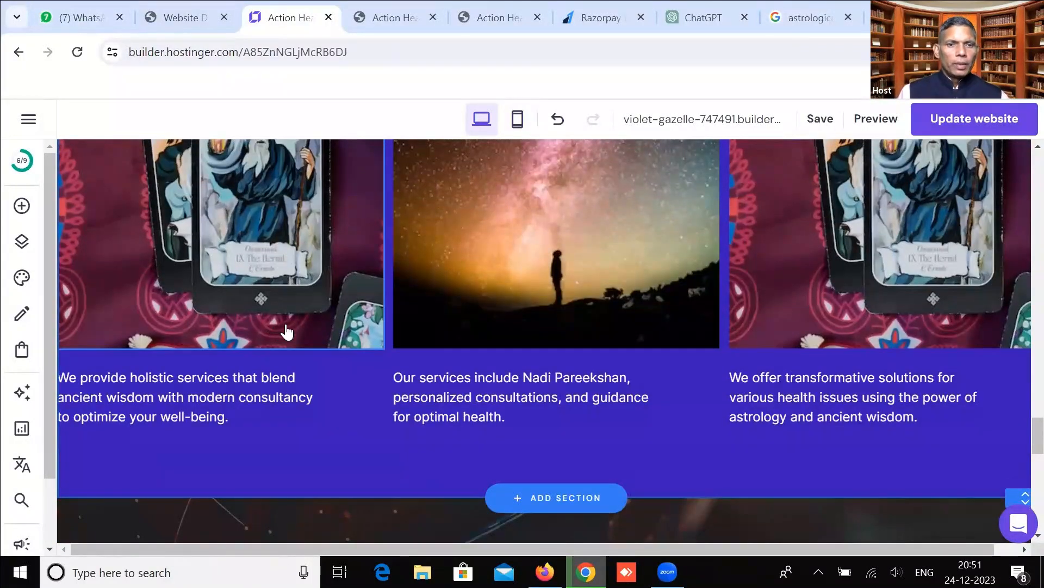
Look at the WhatsApp and peopletrainers.pro tabs, selecting the Learn heading there, then return to the builder.
key(ctrl+1)
scroll(292, 387, down, 3)
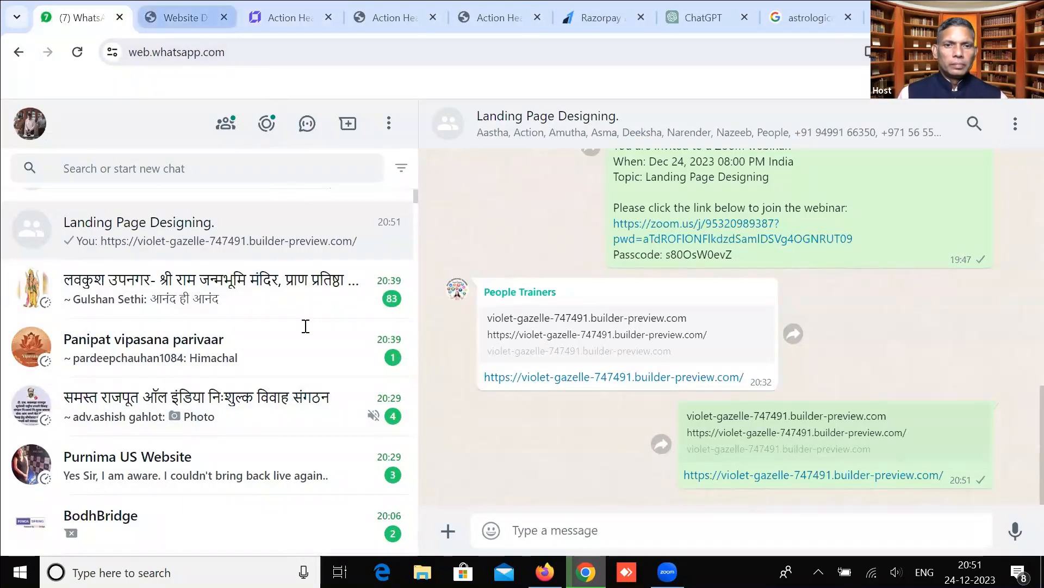
key(ctrl+2)
click(423, 311)
drag(281, 185, 842, 354)
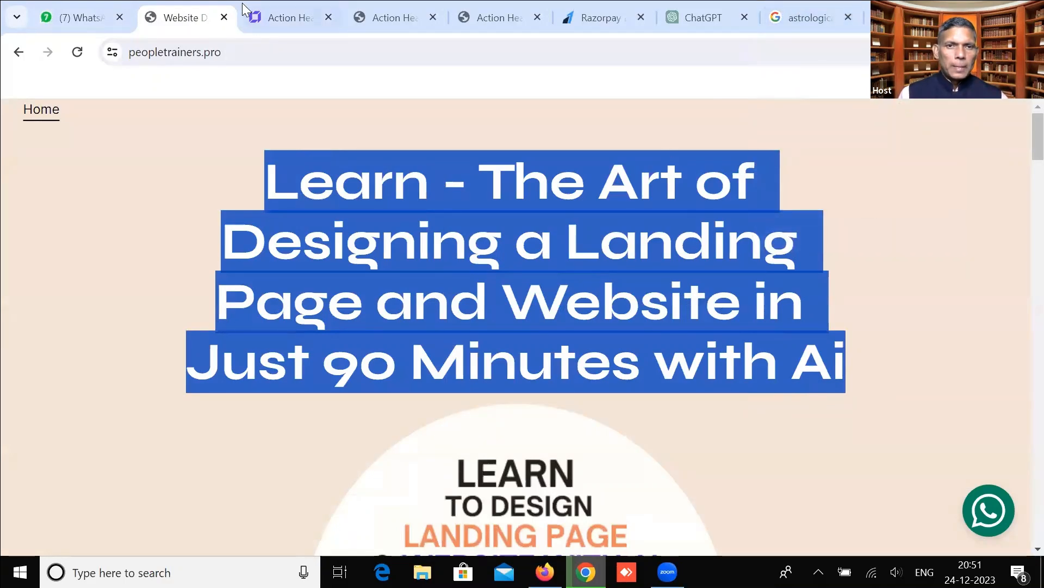
click(278, 16)
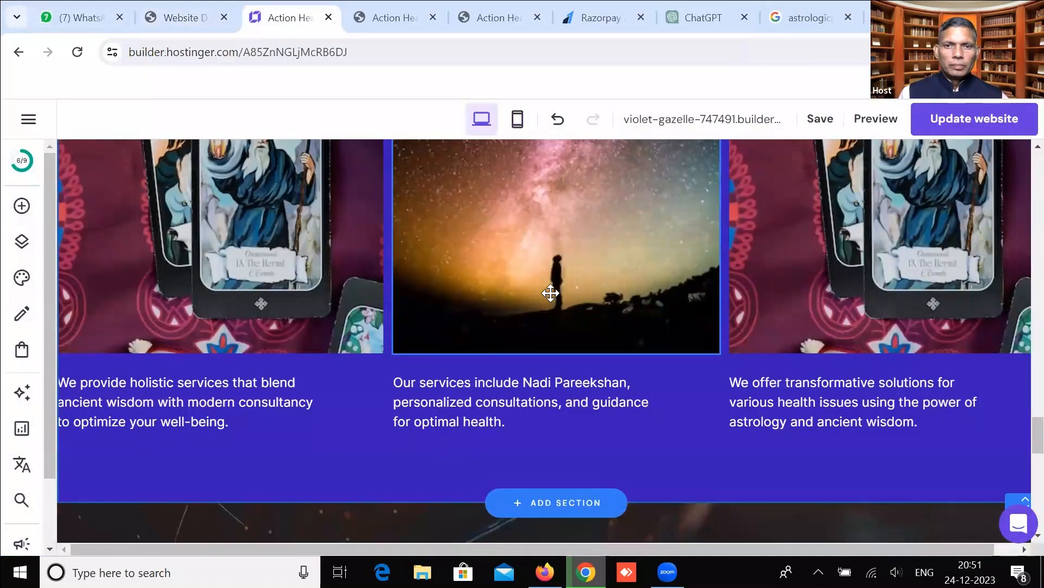
Copy the first two Hindi intro paragraphs below the चमत्कार heading.
scroll(551, 293, up, 15)
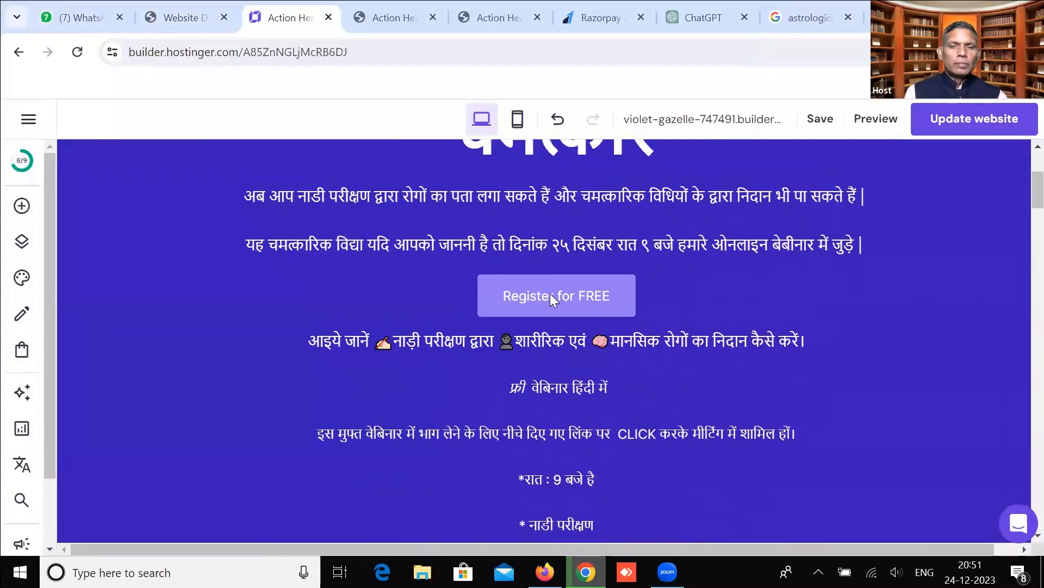
scroll(550, 293, up, 4)
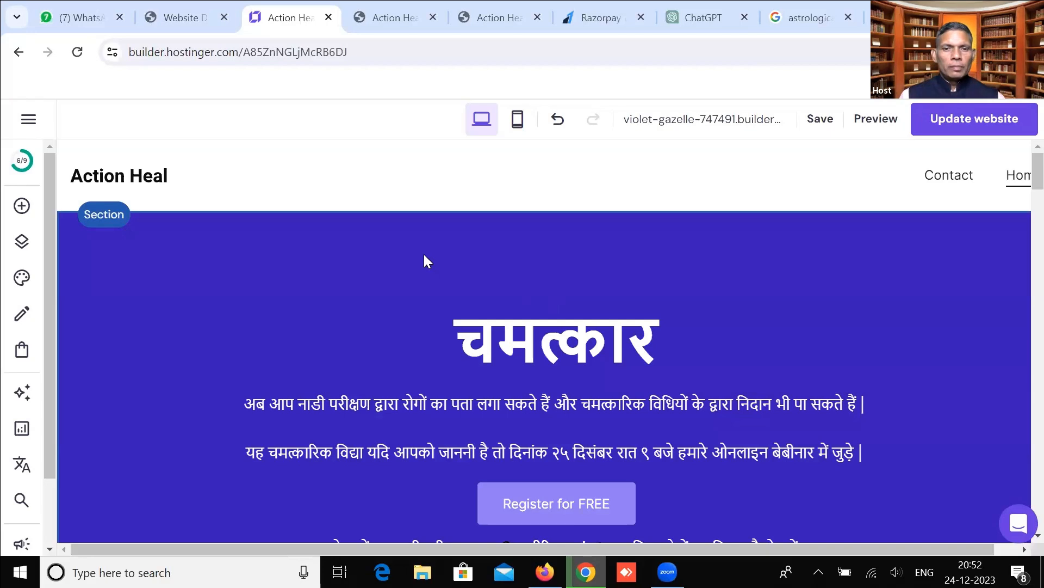
double_click(413, 403)
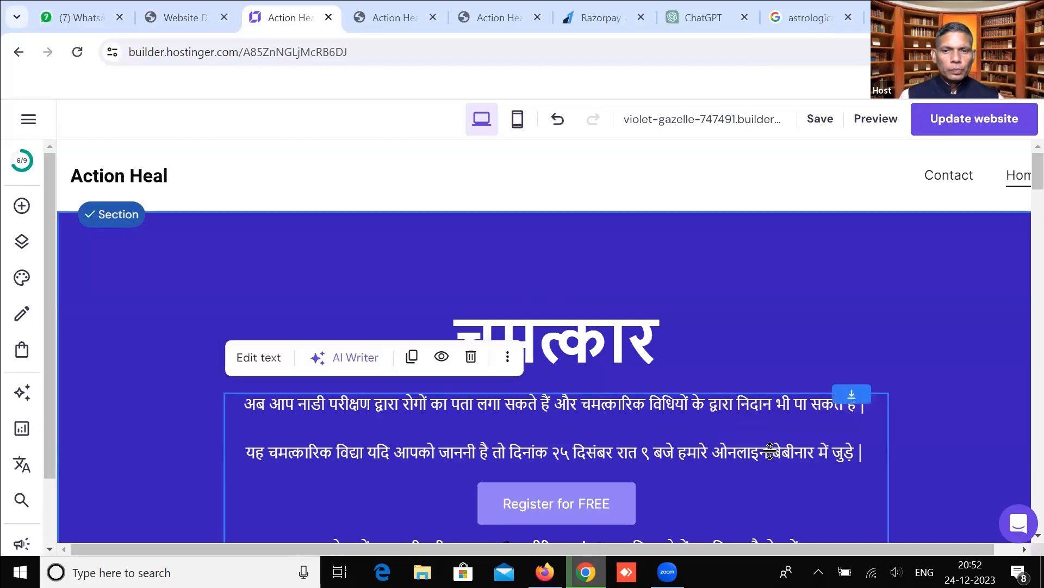
scroll(657, 275, up, 4)
scroll(657, 275, up, 10)
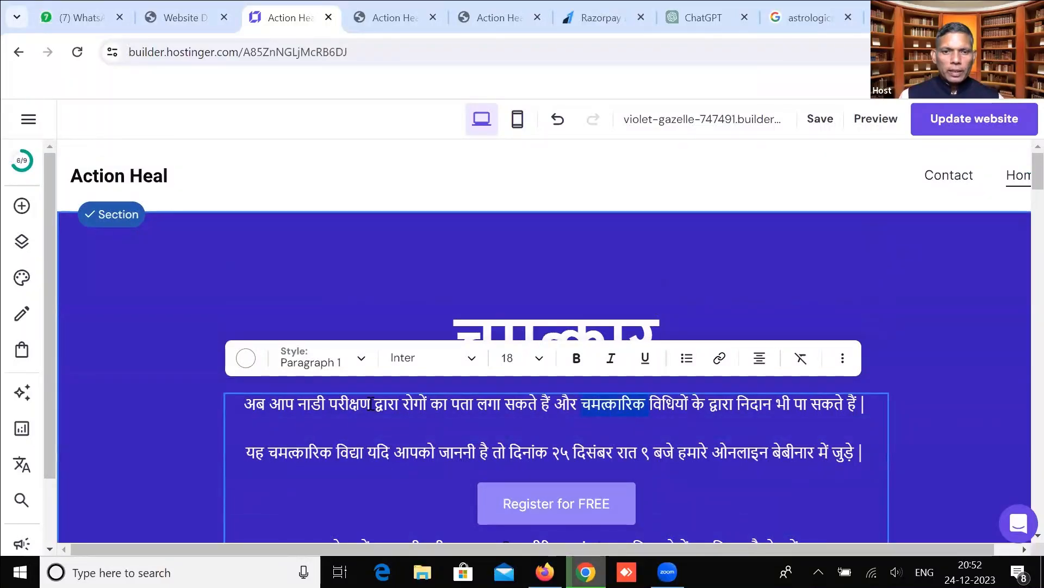
drag(250, 401, 823, 456)
right_click(822, 452)
click(530, 162)
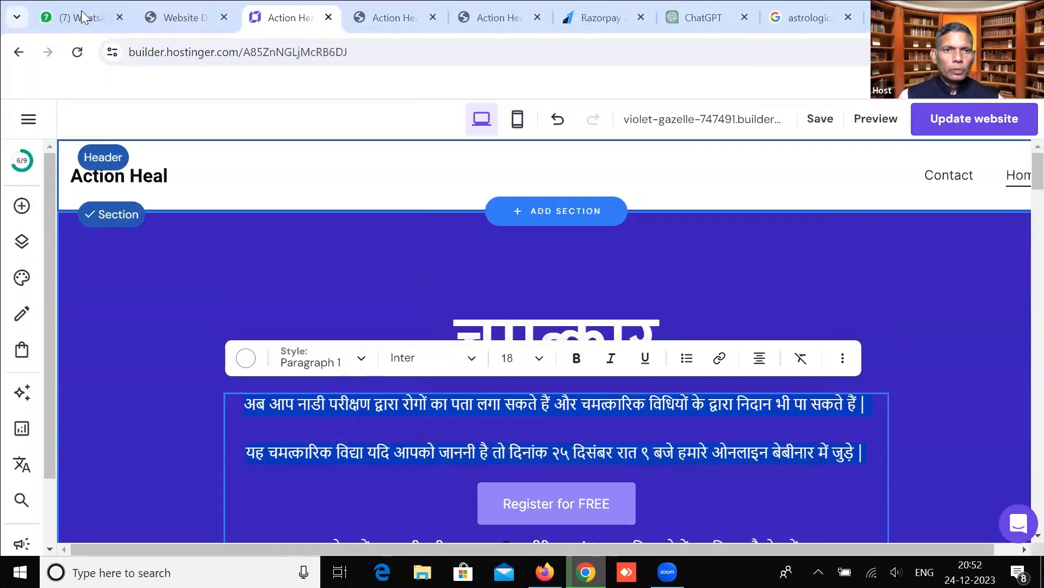
Paste the two Hindi paragraphs into the group's WhatsApp draft with a blank line above them.
key(ctrl+1)
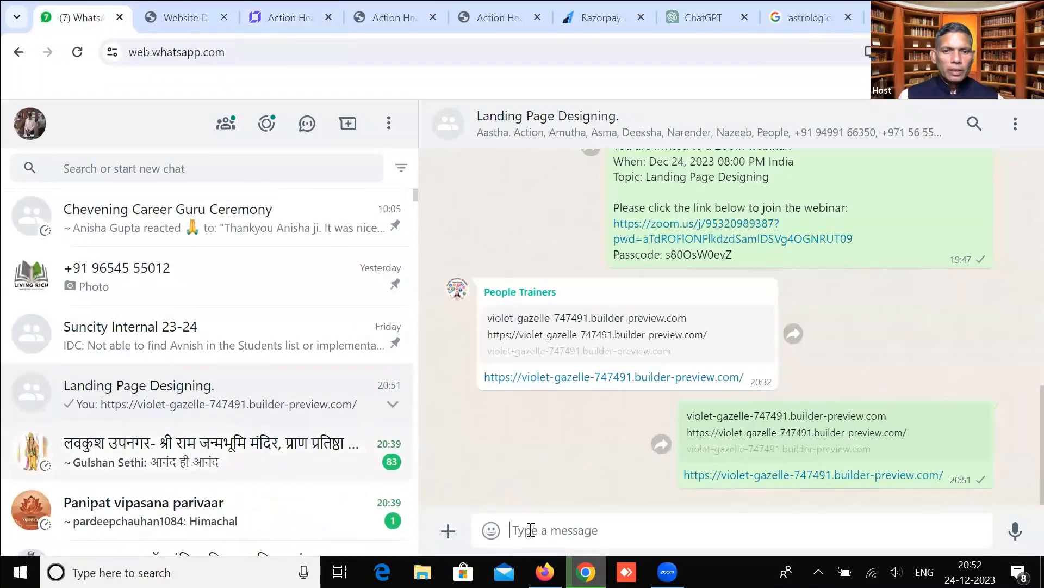
key(ctrl+v)
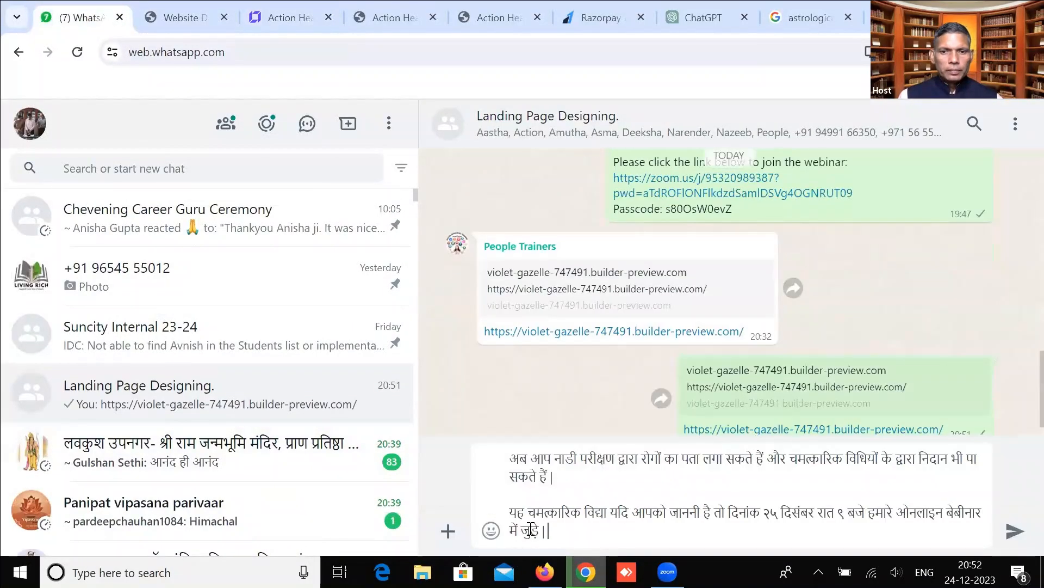
click(512, 460)
key(shift+Return)
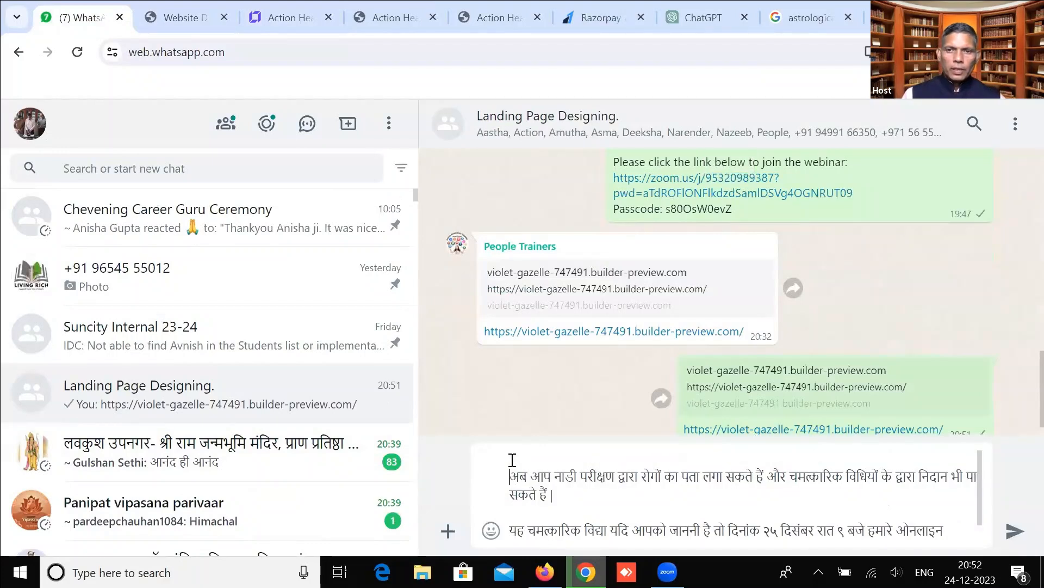
scroll(656, 310, up, 2)
scroll(211, 431, down, 2)
scroll(211, 430, down, 5)
scroll(206, 430, down, 3)
scroll(207, 427, up, 10)
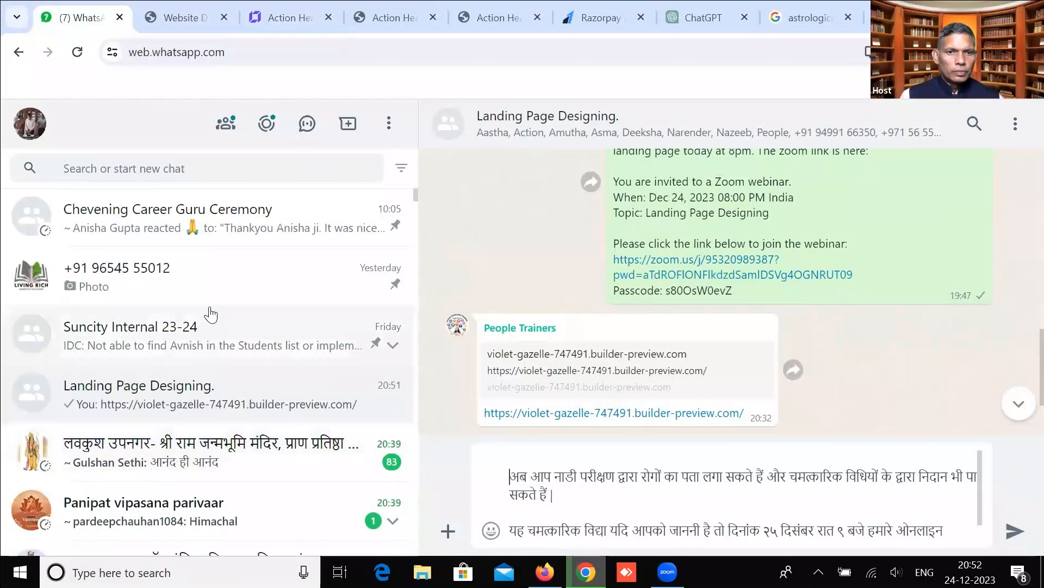
key(alt+Tab)
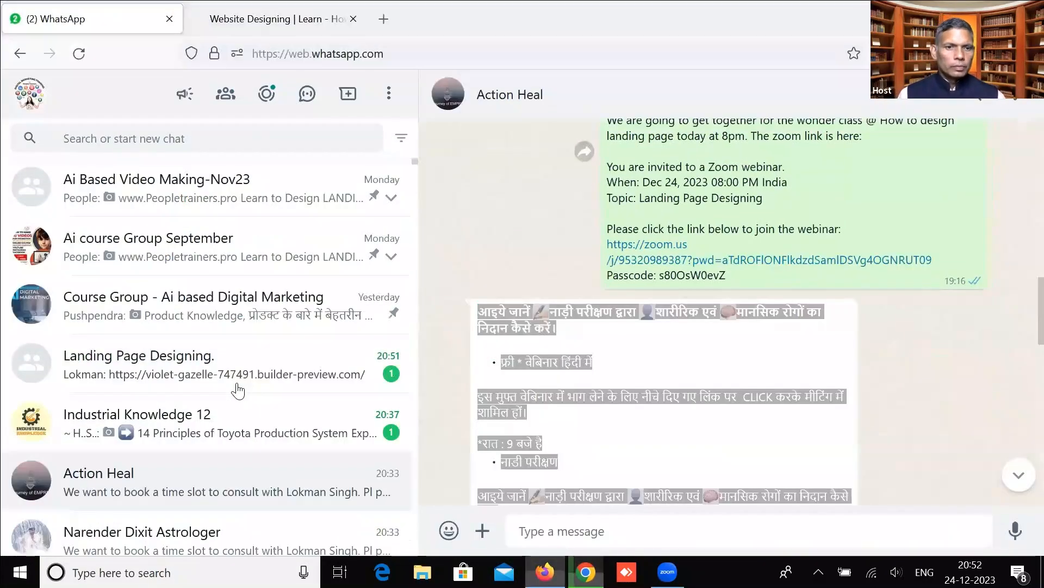
Copy the Action Heal Hindi webinar message and paste it over the Landing Page Designing draft.
click(483, 315)
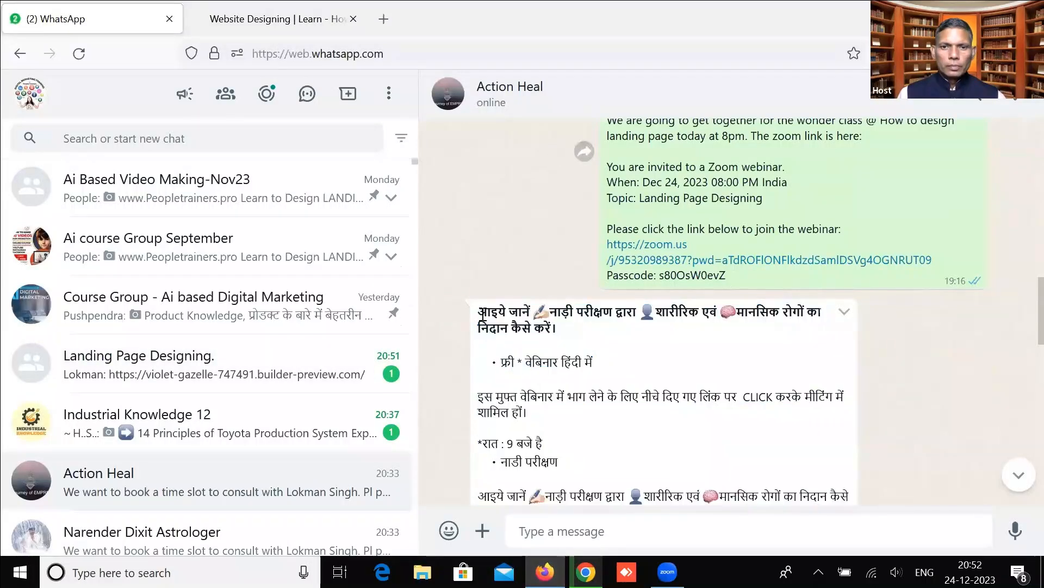
drag(483, 315, 518, 466)
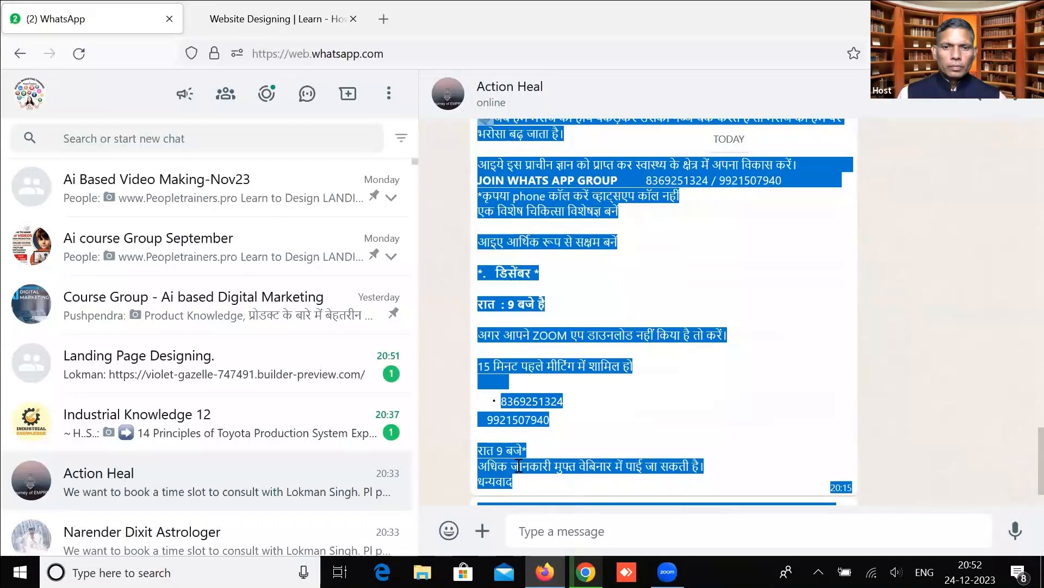
right_click(542, 190)
click(564, 187)
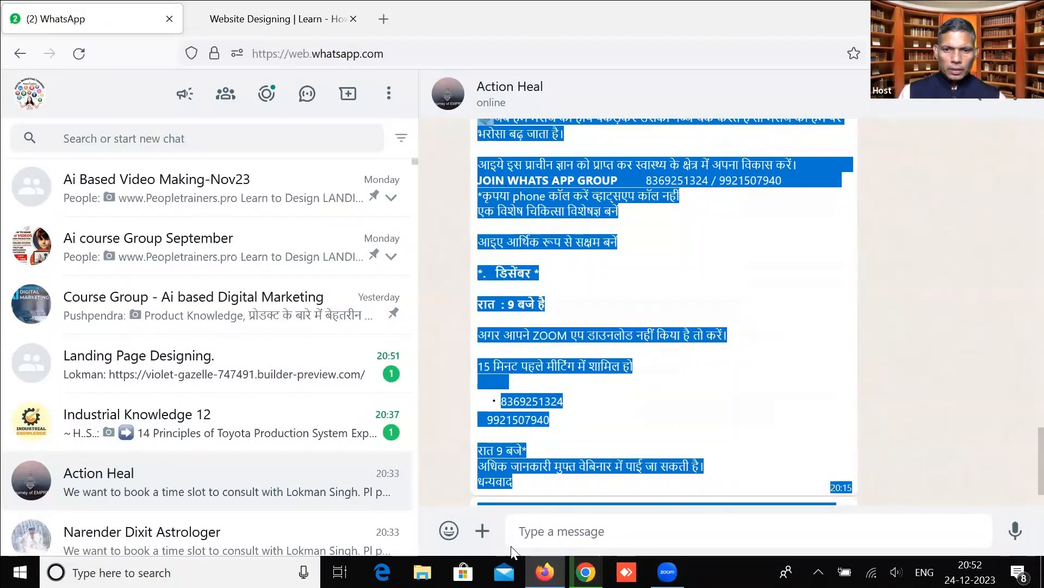
click(586, 571)
click(535, 483)
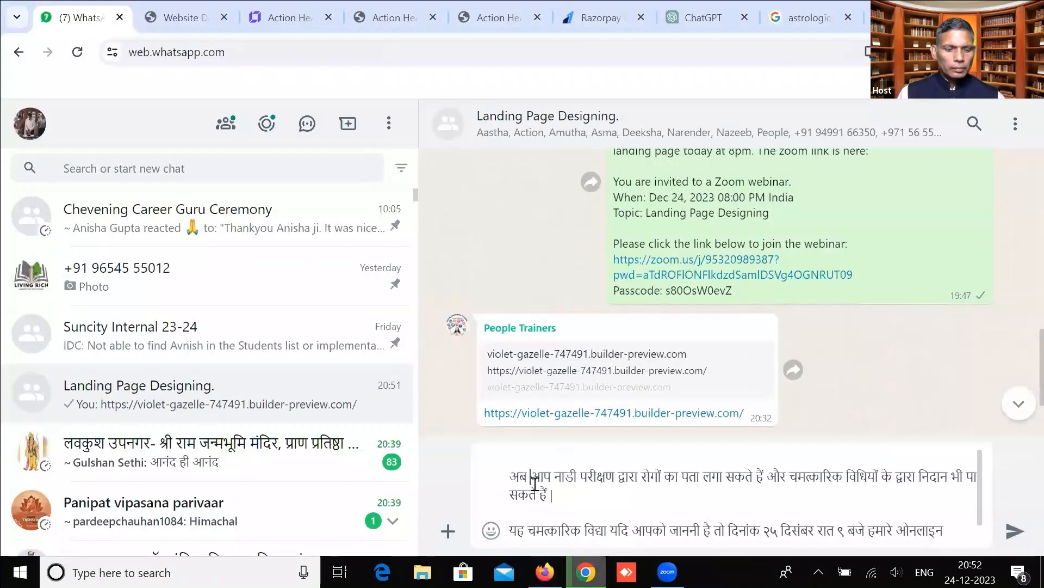
key(ctrl+a)
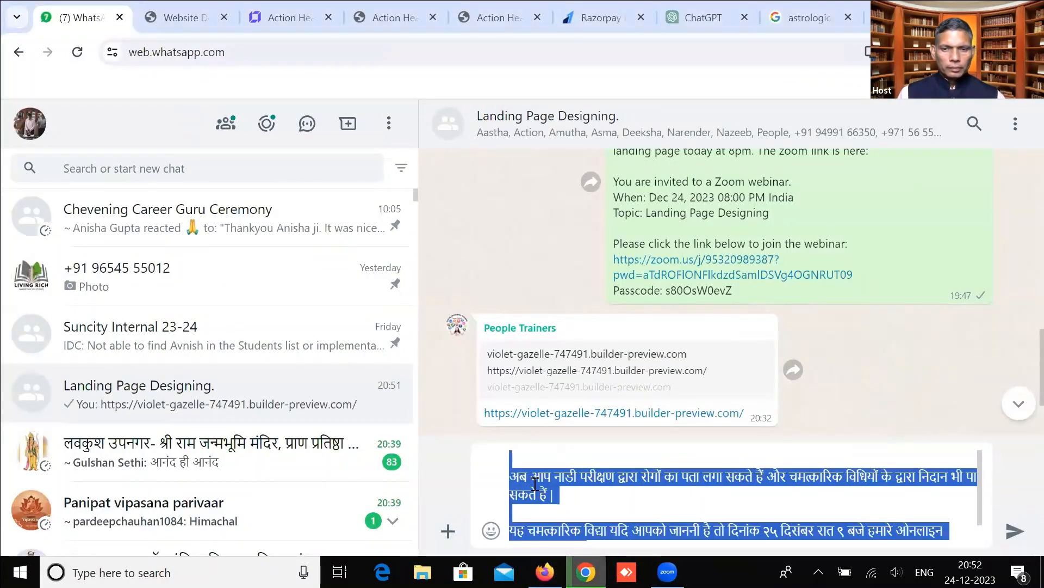
key(ctrl+v)
scroll(535, 483, up, 5)
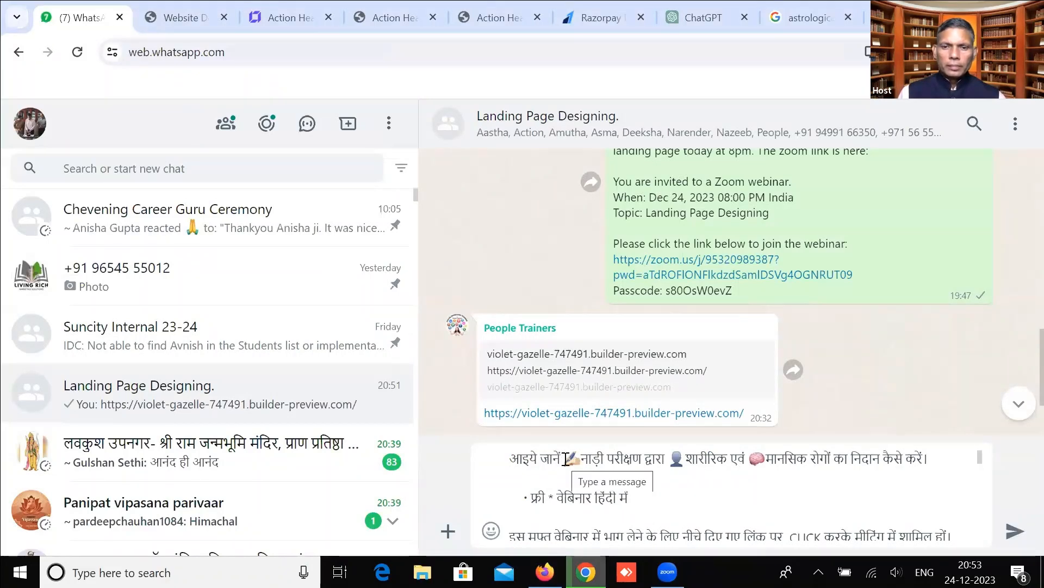
Delete the opening words आइये जानें and break the lines after द्वारा and before मानसिक.
drag(566, 459, 510, 459)
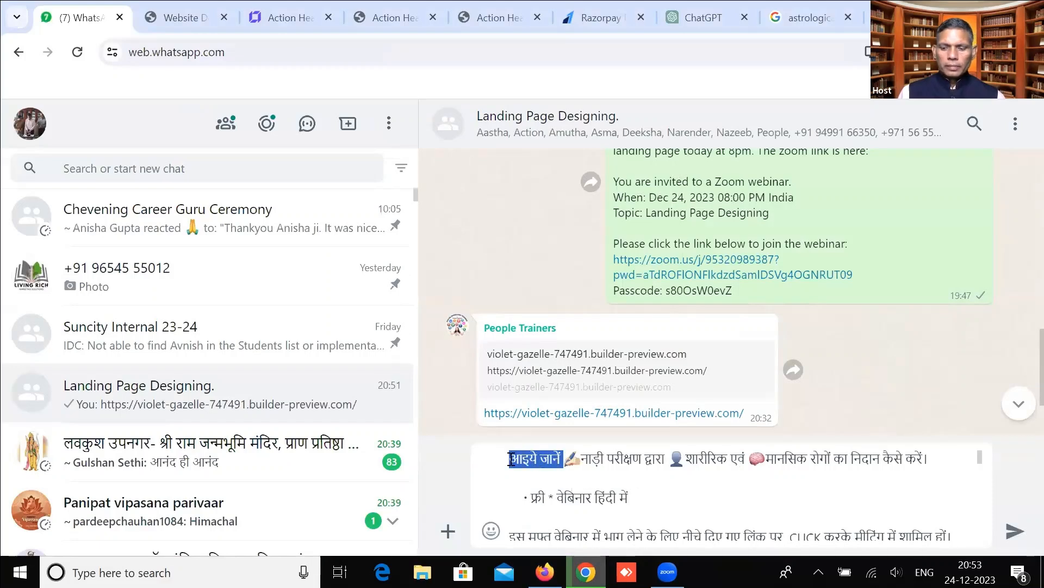
key(BackSpace)
click(614, 459)
key(shift+Return)
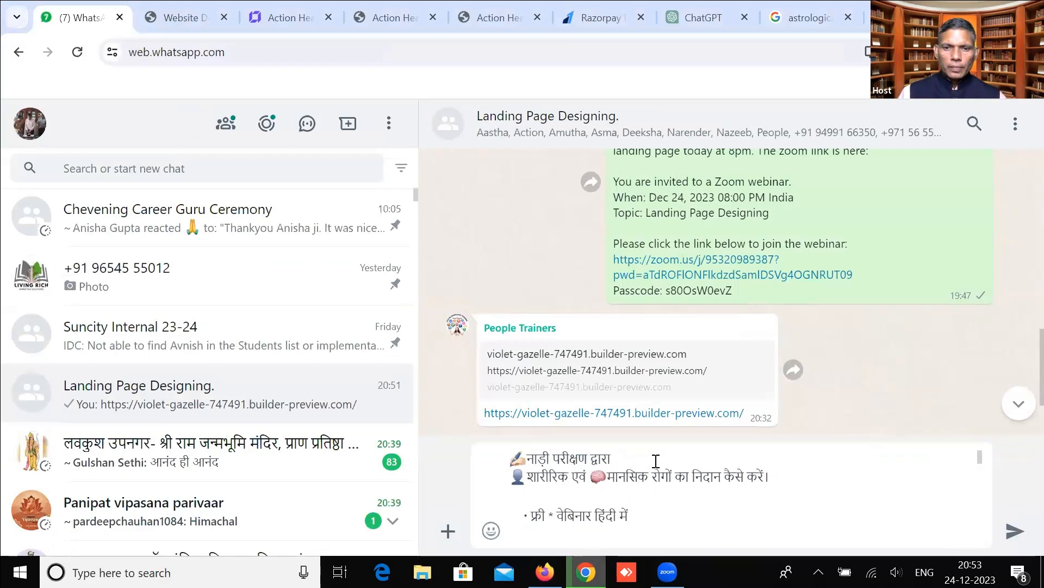
key(Right)
key(Right)
key(Right)
key(Right)
key(Right)
key(Right)
key(Right)
key(Right)
key(Right)
key(Right)
key(Right)
key(shift+Return)
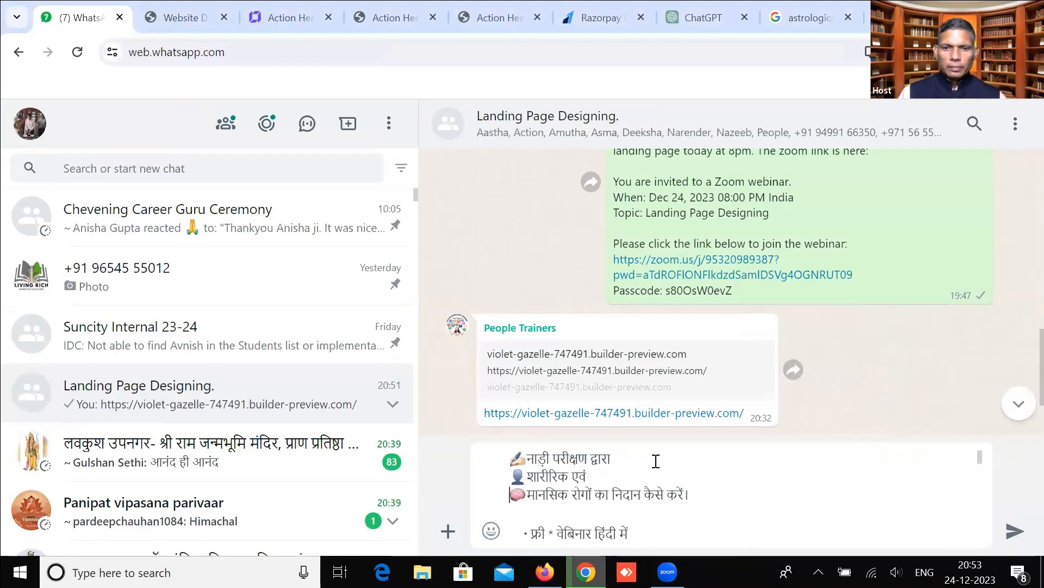
key(Up)
key(Right)
key(Right)
key(Right)
key(Right)
key(Right)
key(Right)
key(Right)
key(Right)
key(Right)
key(Right)
key(Right)
key(Right)
key(Right)
key(Right)
key(Right)
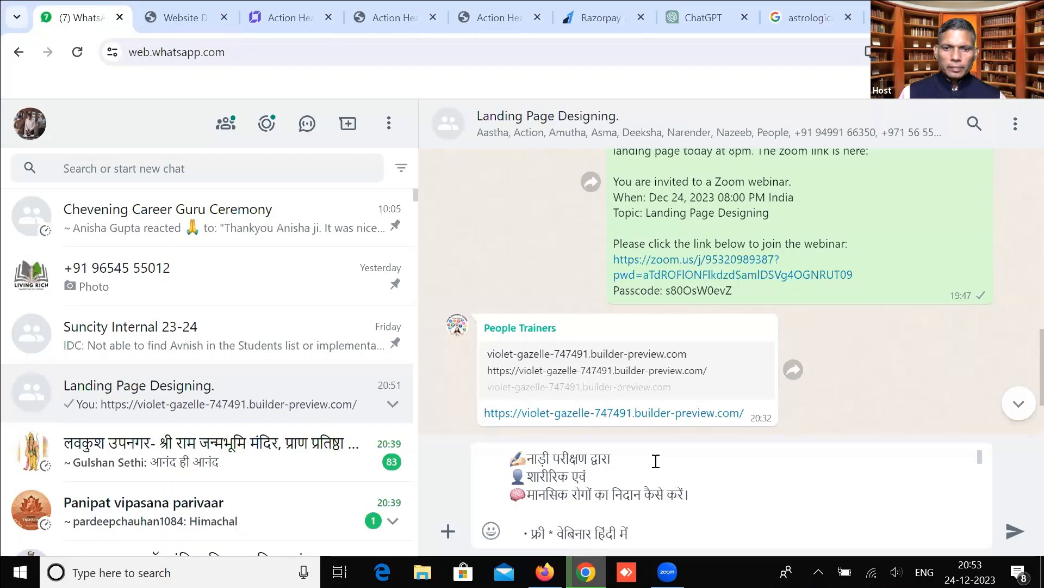
key(Down)
key(Down)
key(Down)
key(Down)
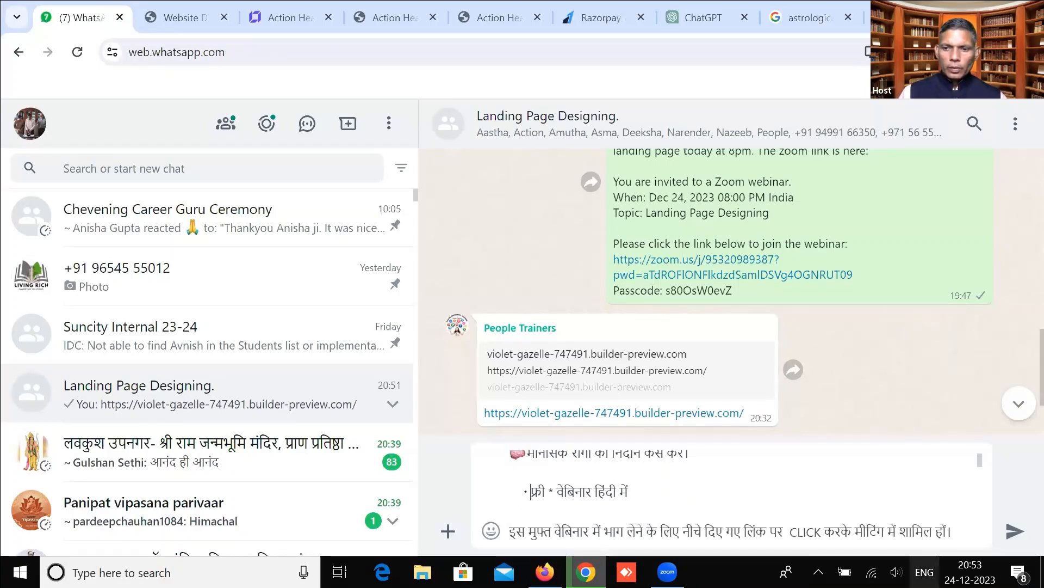
Type जाने in Hindi and clean up the text around फ्री, removing the asterisk and extra space.
key(super+space)
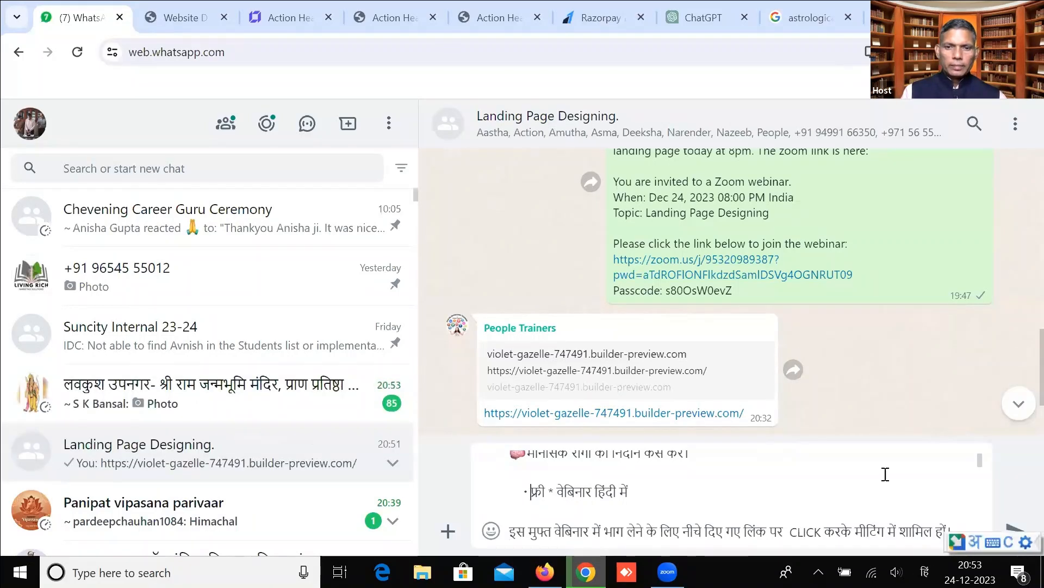
text(जाने)
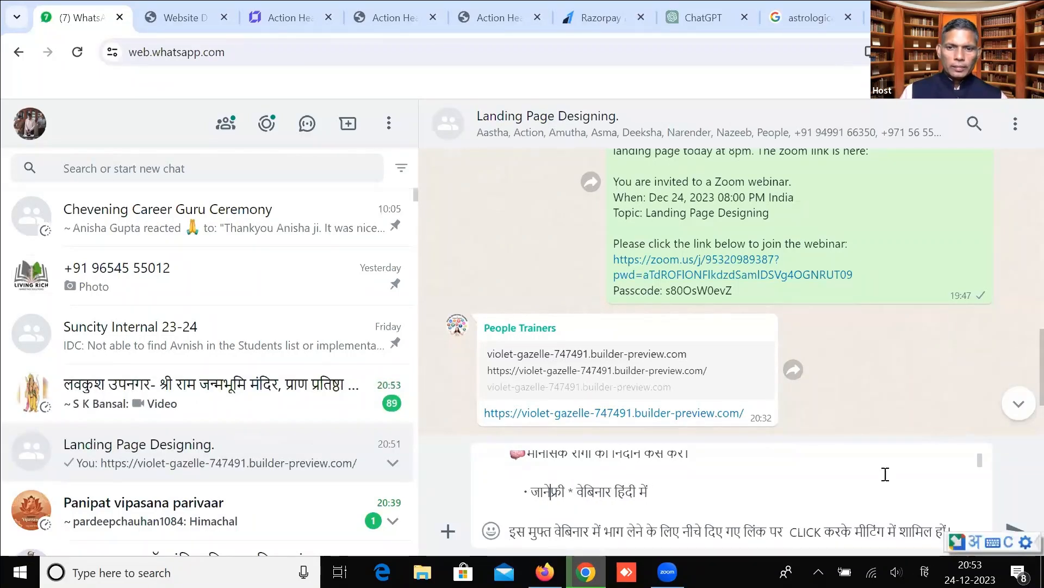
key(BackSpace)
key(BackSpace)
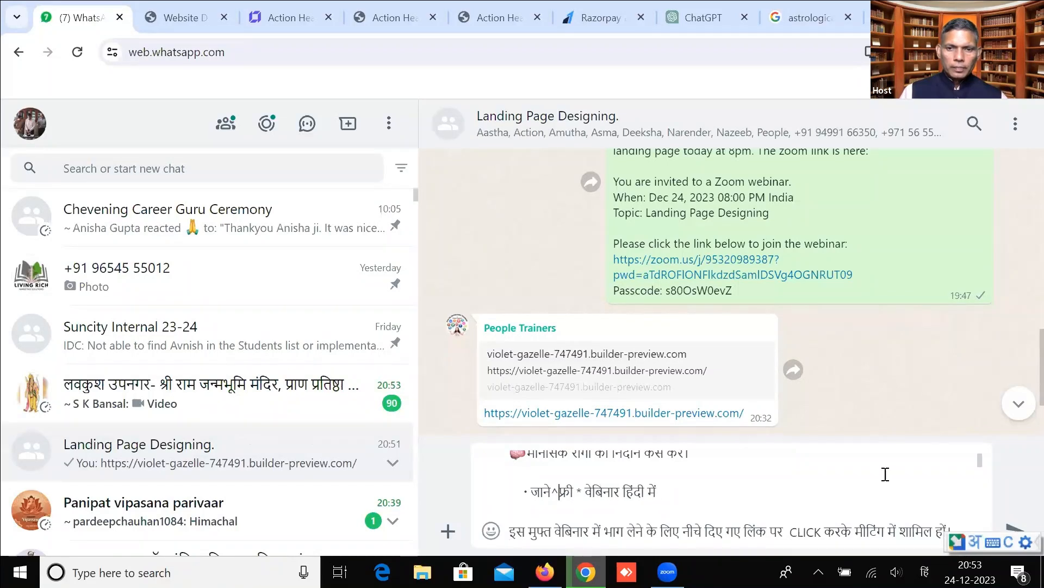
key(BackSpace)
text(ने)
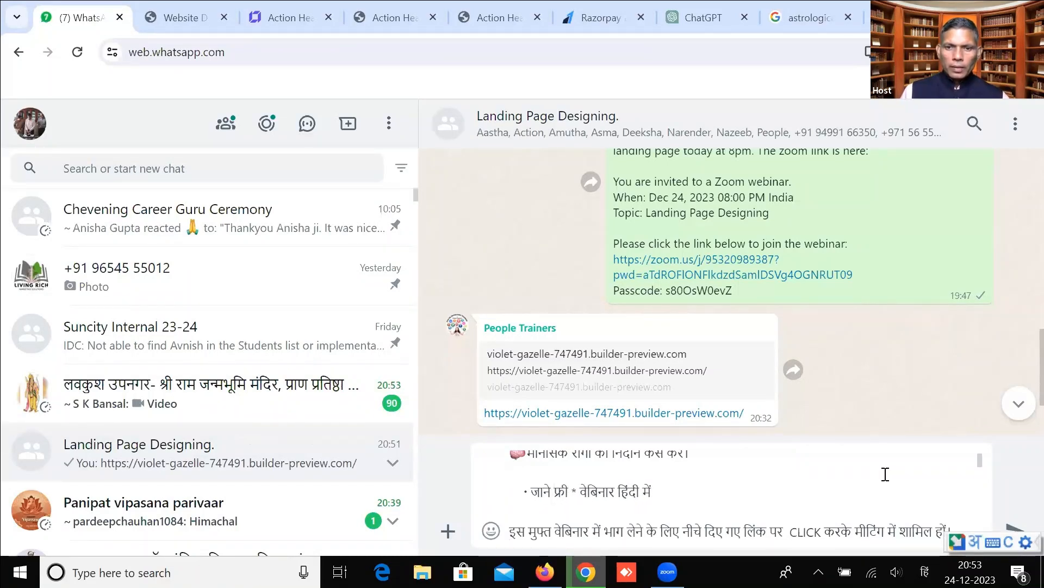
key(BackSpace)
key(Delete)
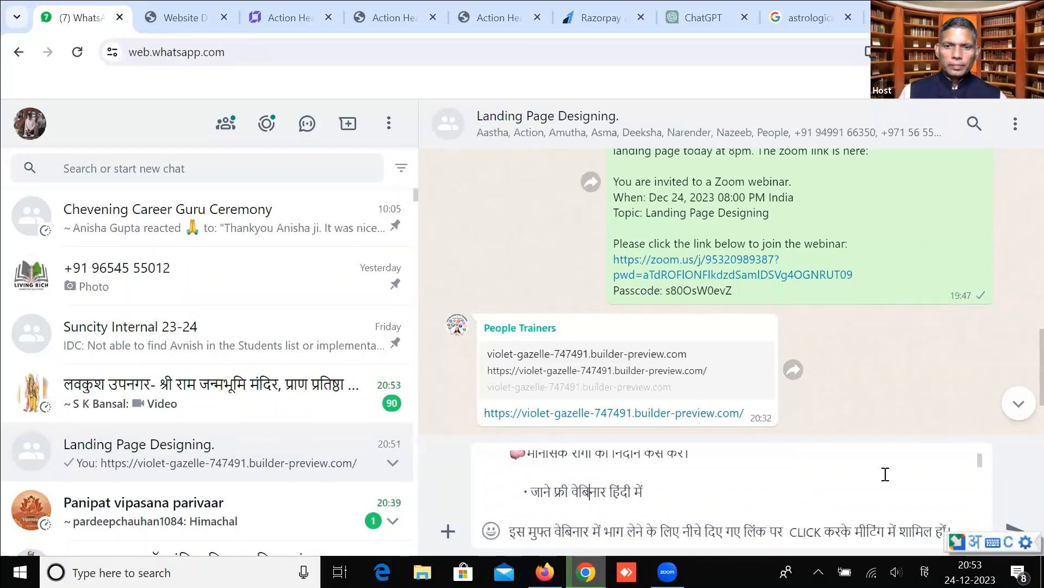
key(Right)
key(Right)
key(Right)
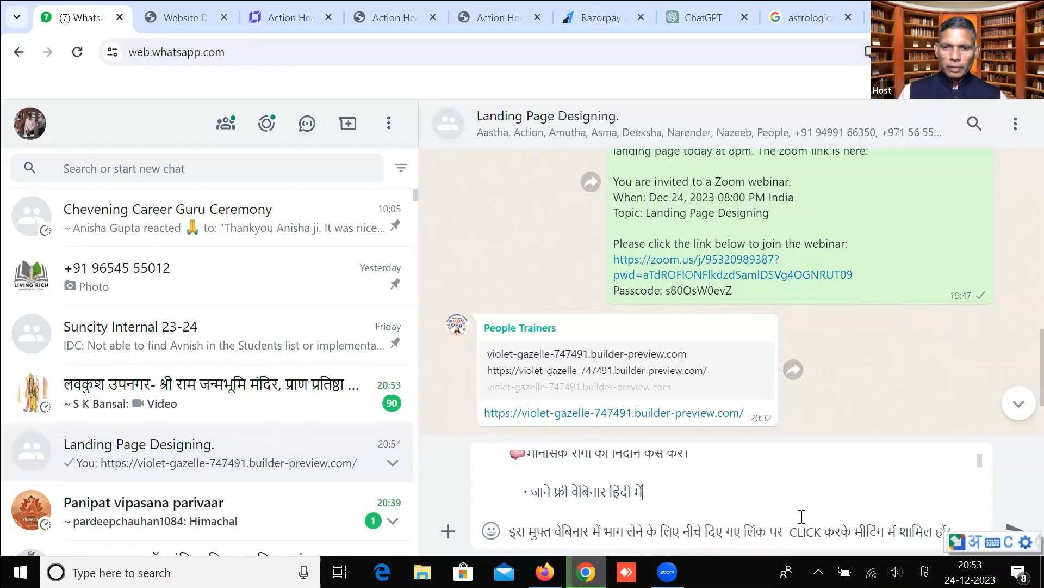
Insert a blank line below the शामिल हों line.
key(Down)
key(Down)
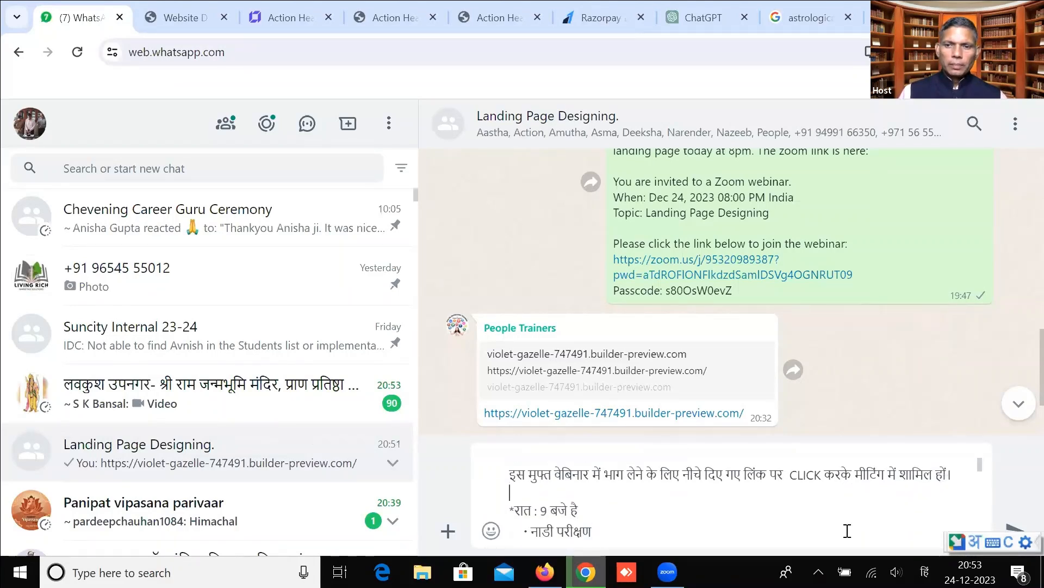
click(963, 474)
key(shift+Return)
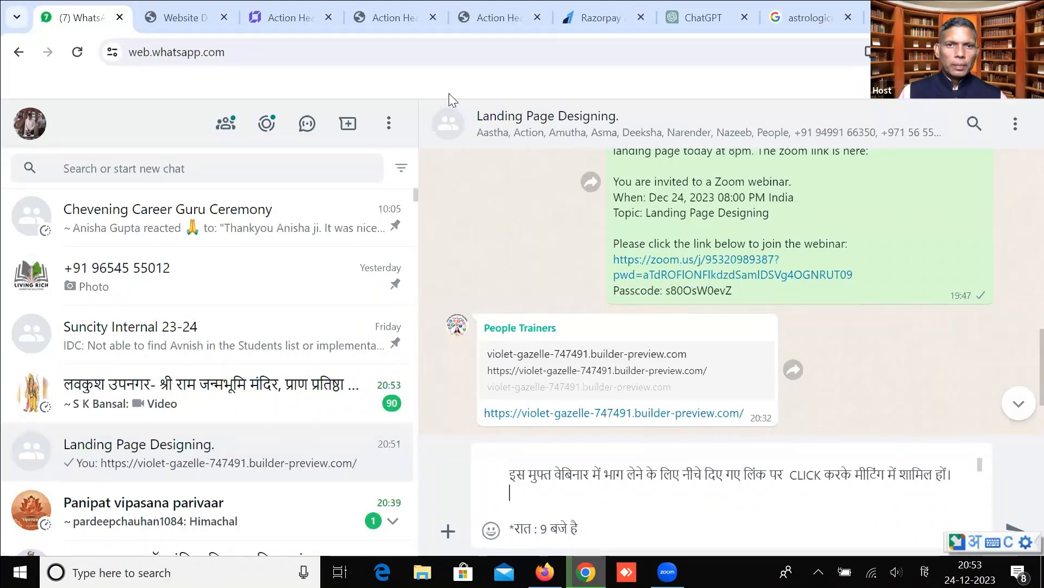
click(293, 10)
Copy the builder page URL and paste it into the WhatsApp draft with a line break.
double_click(228, 54)
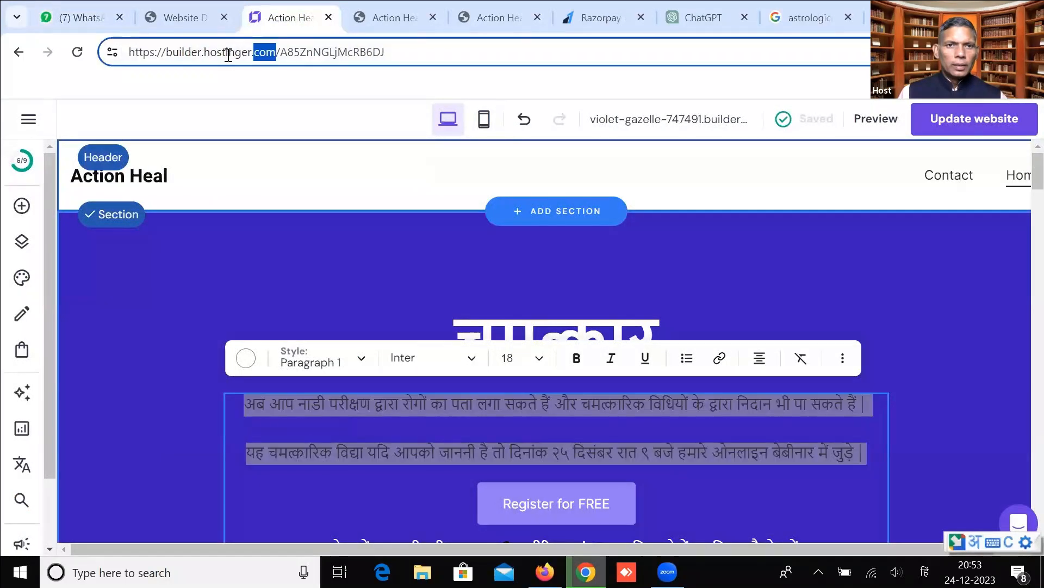
triple_click(224, 55)
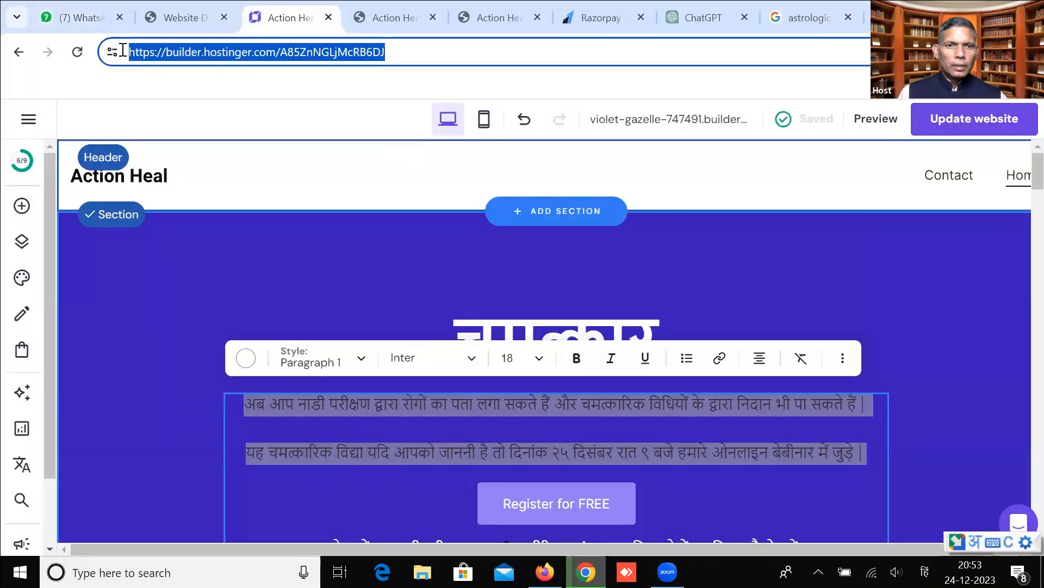
right_click(167, 51)
click(194, 202)
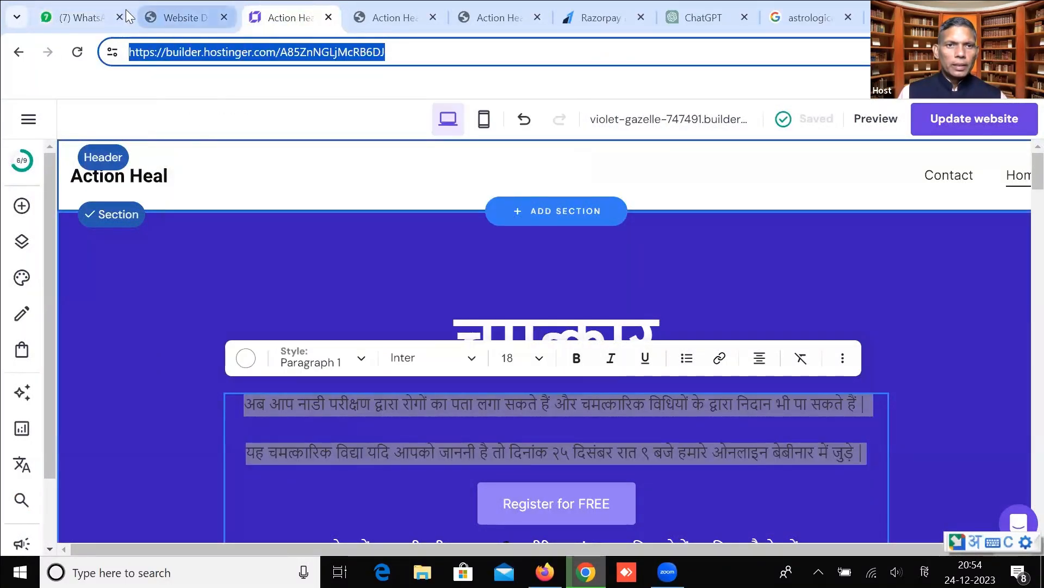
click(81, 18)
key(ctrl+v)
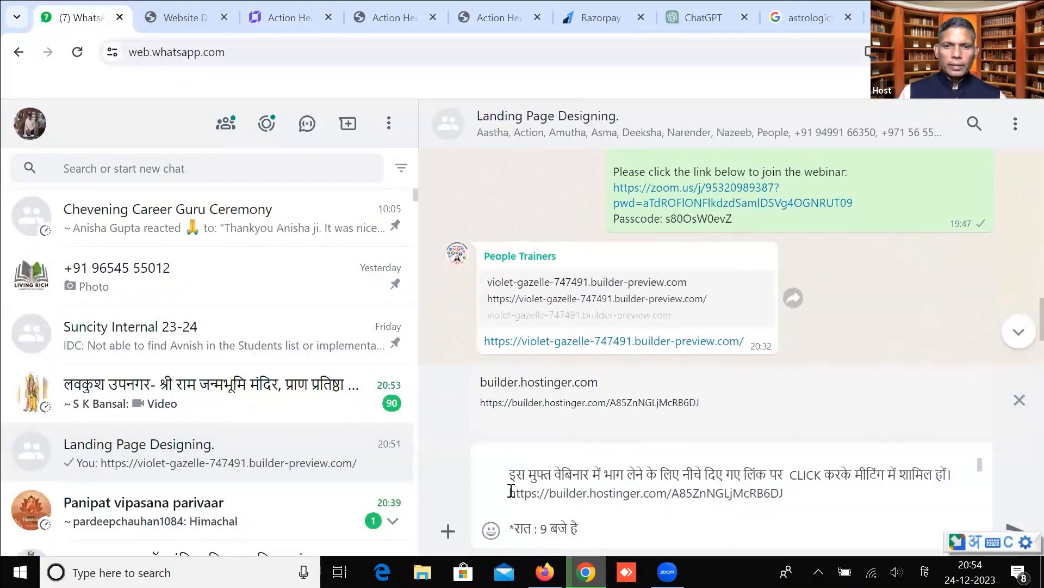
key(shift+Return)
Move the timing line above the link and reword it to '*२५ दिसंबर रात 9 बजे'.
key(Down)
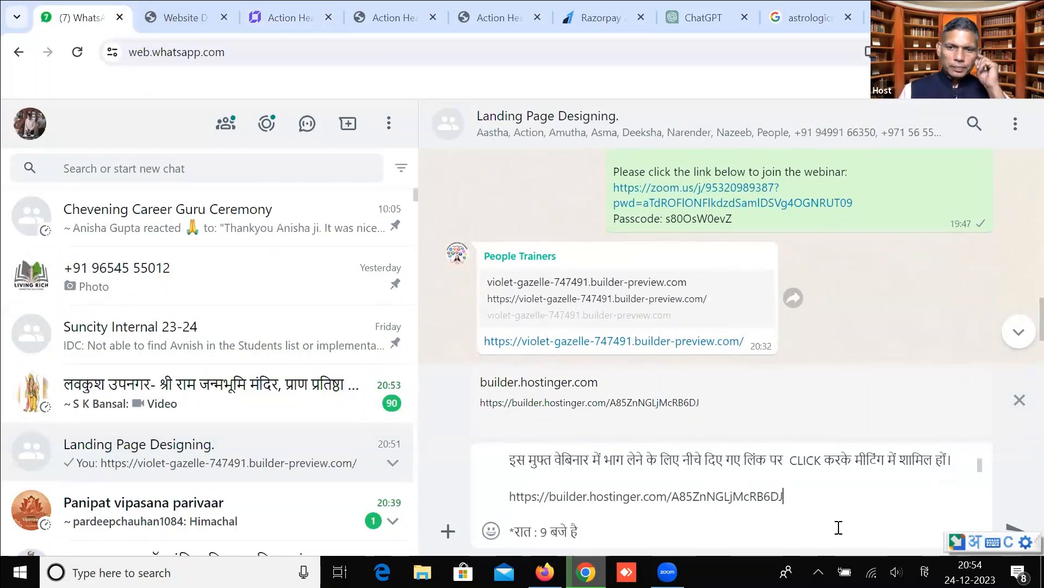
key(Down)
key(Down)
key(Down)
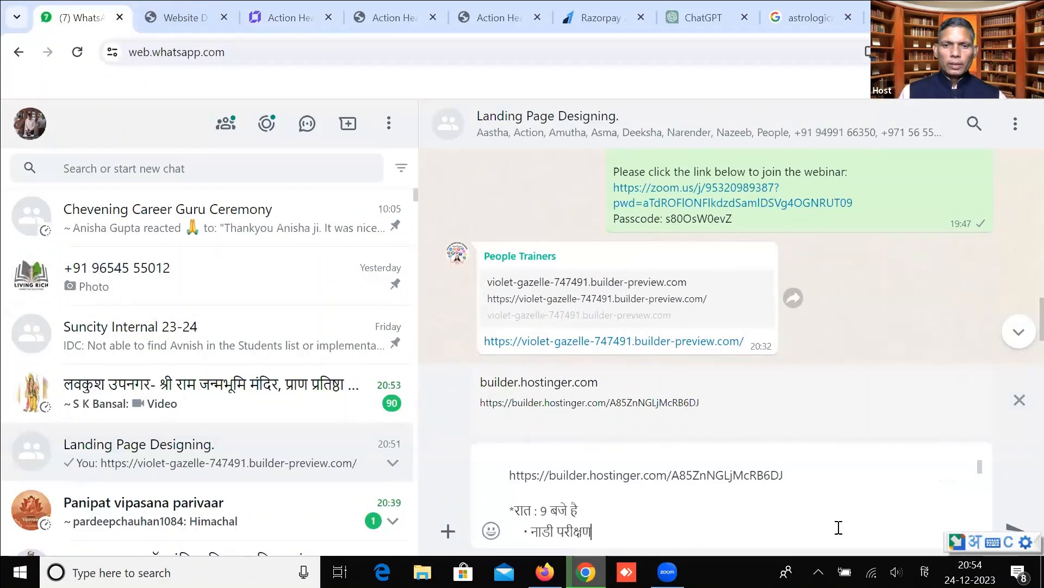
key(shift+Left)
key(shift+Left)
key(shift+Left)
key(shift+Left)
key(shift+Left)
key(shift+Left)
key(shift+Left)
key(shift+Left)
key(shift+Left)
key(shift+Left)
key(shift+Left)
key(shift+Left)
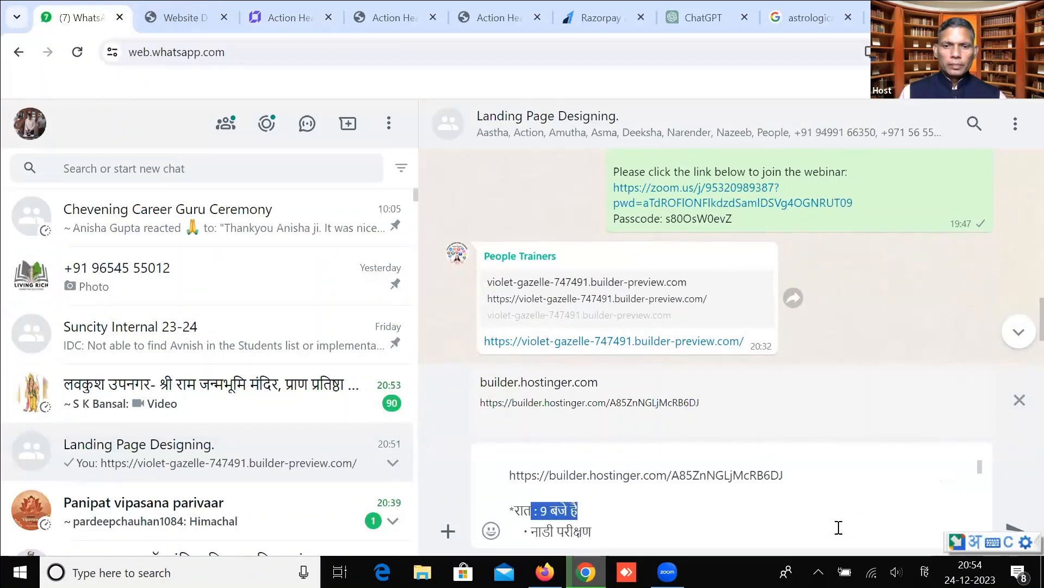
key(BackSpace)
key(Up)
key(Up)
key(Up)
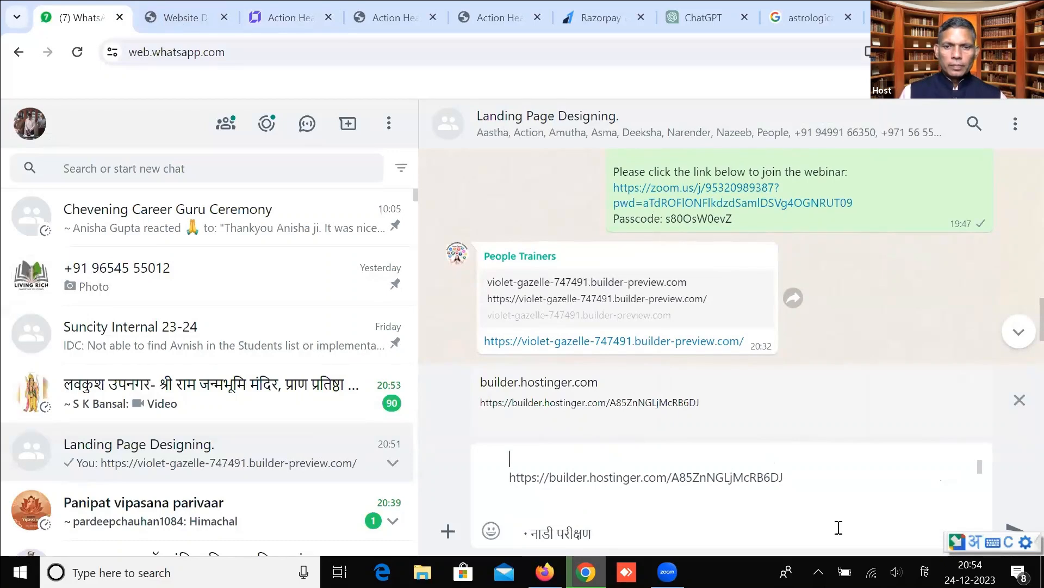
key(shift+Return)
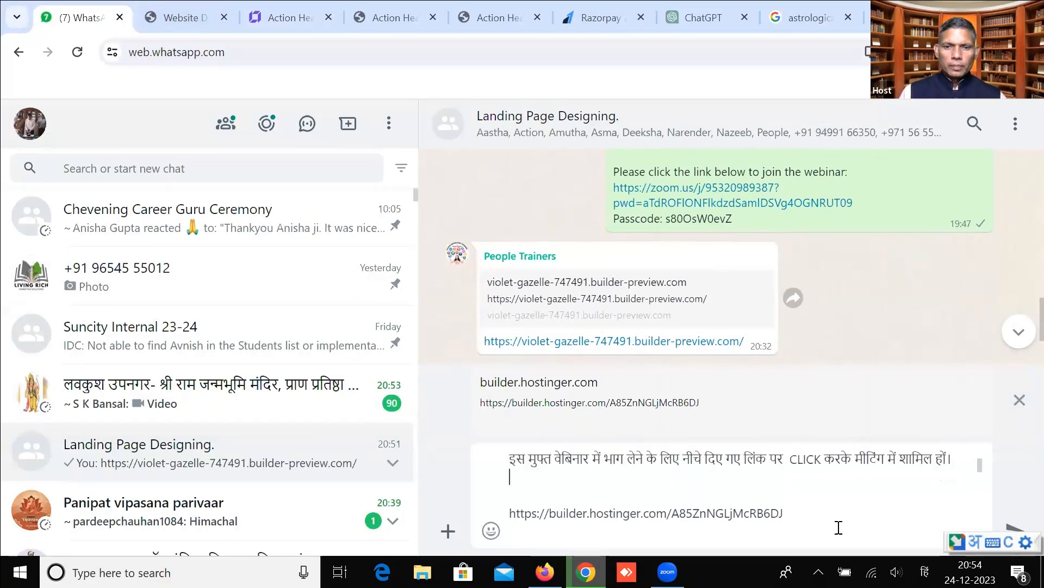
key(ctrl+v)
key(Left)
key(Left)
key(Left)
key(Left)
key(Left)
key(Left)
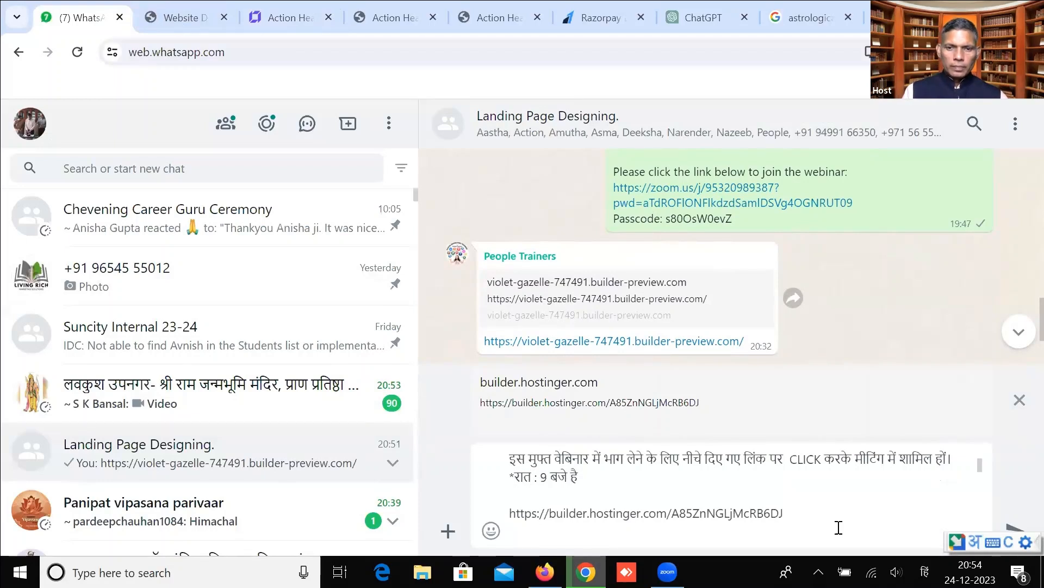
text(२५)
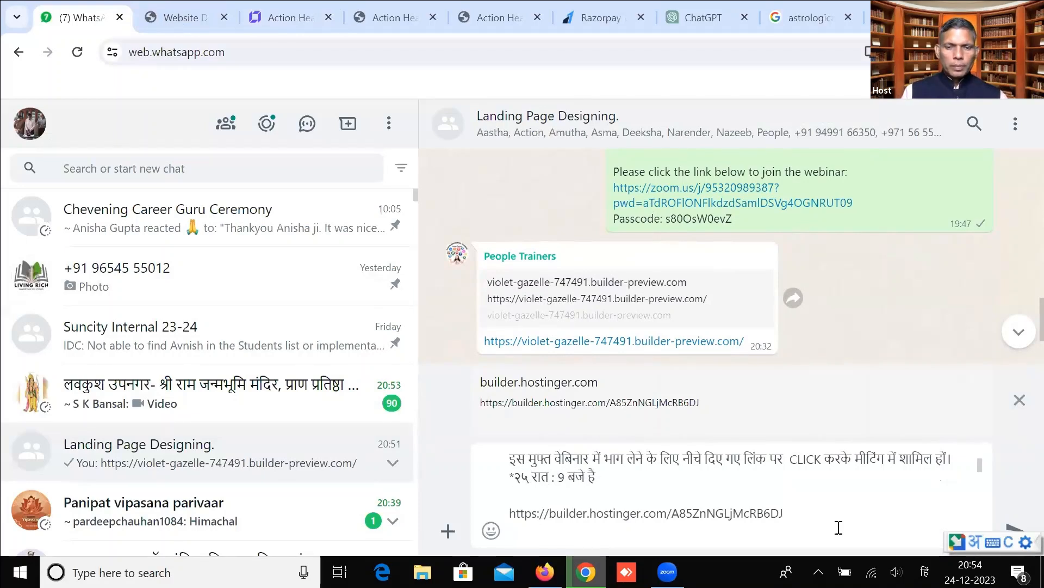
text( दिसंबर)
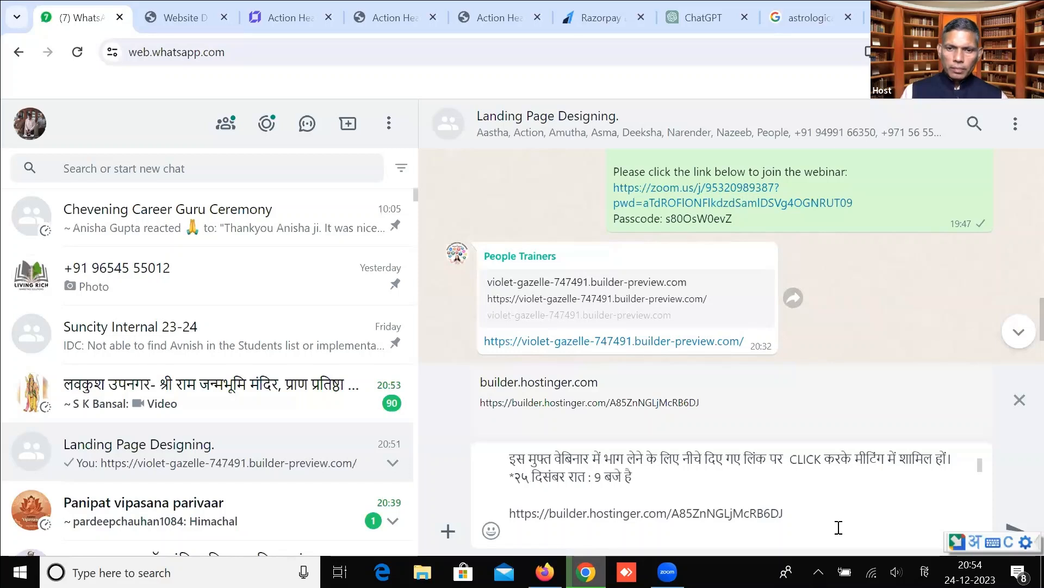
key(BackSpace)
key(BackSpace)
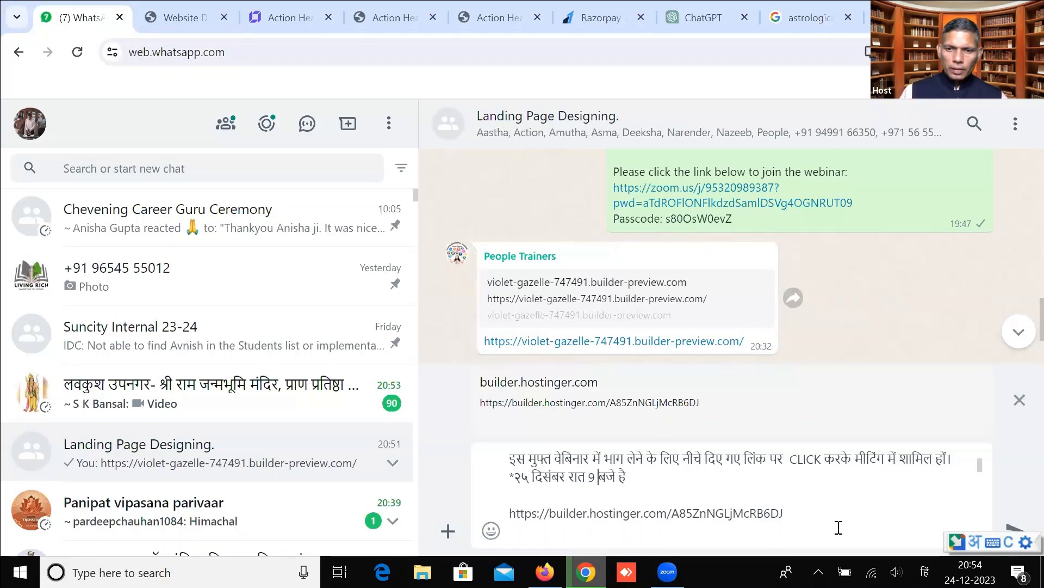
key(BackSpace)
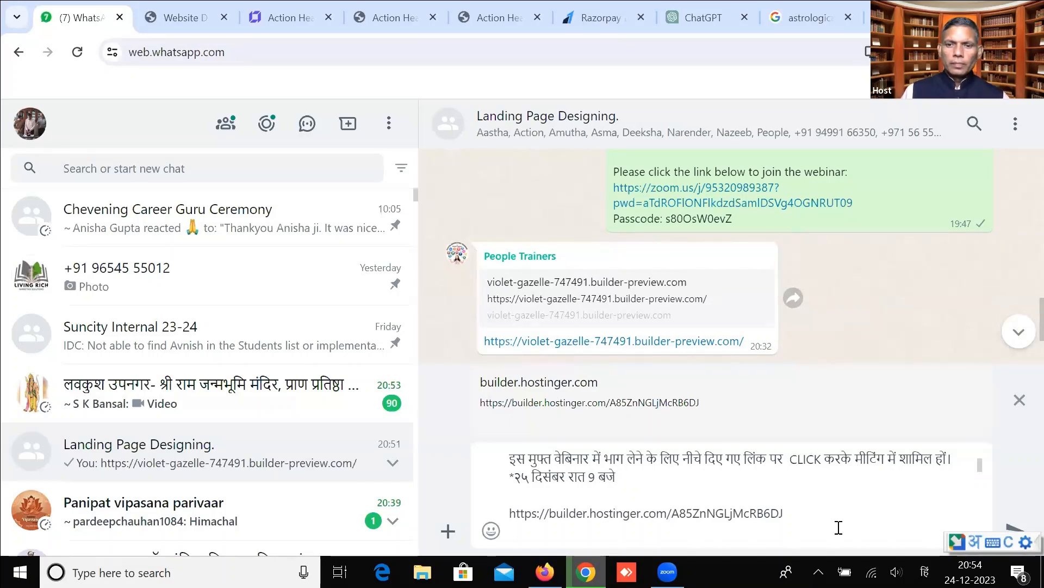
Delete the opening नाडी परीक्षण bullet and intro line from the draft.
scroll(839, 527, down, 1)
scroll(836, 527, down, 1)
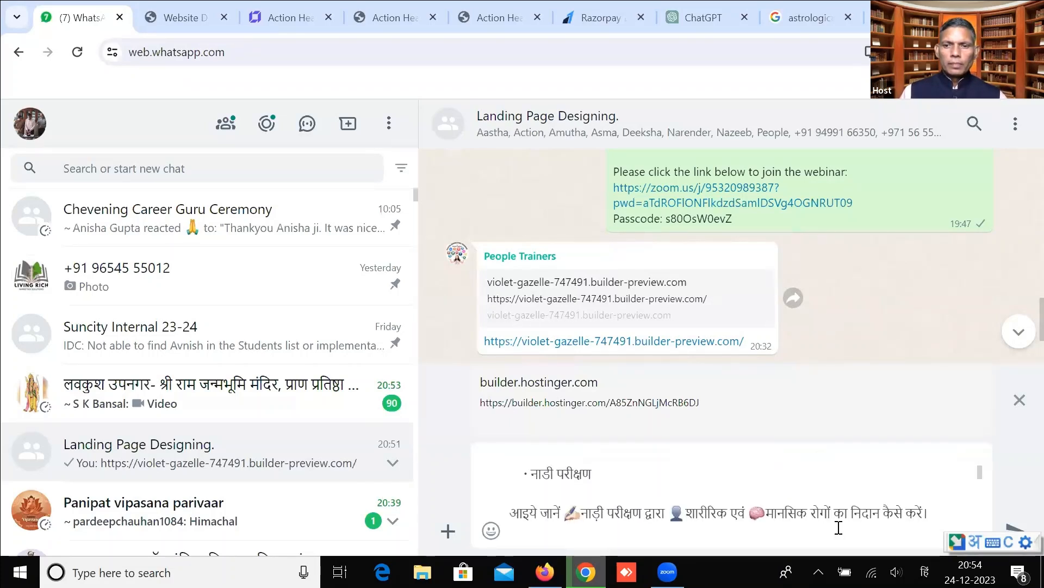
scroll(835, 527, down, 1)
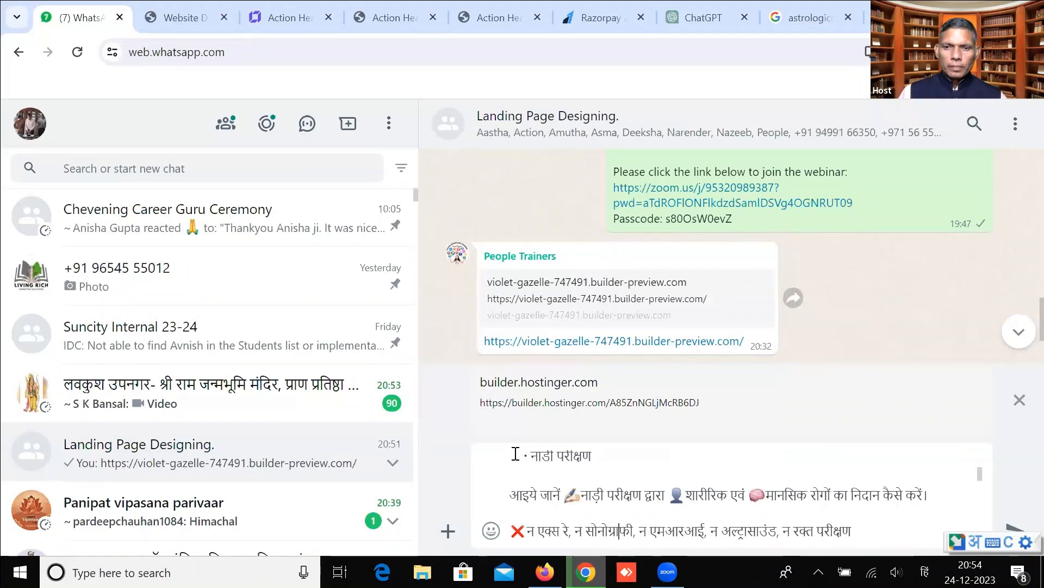
drag(528, 459, 954, 506)
key(BackSpace)
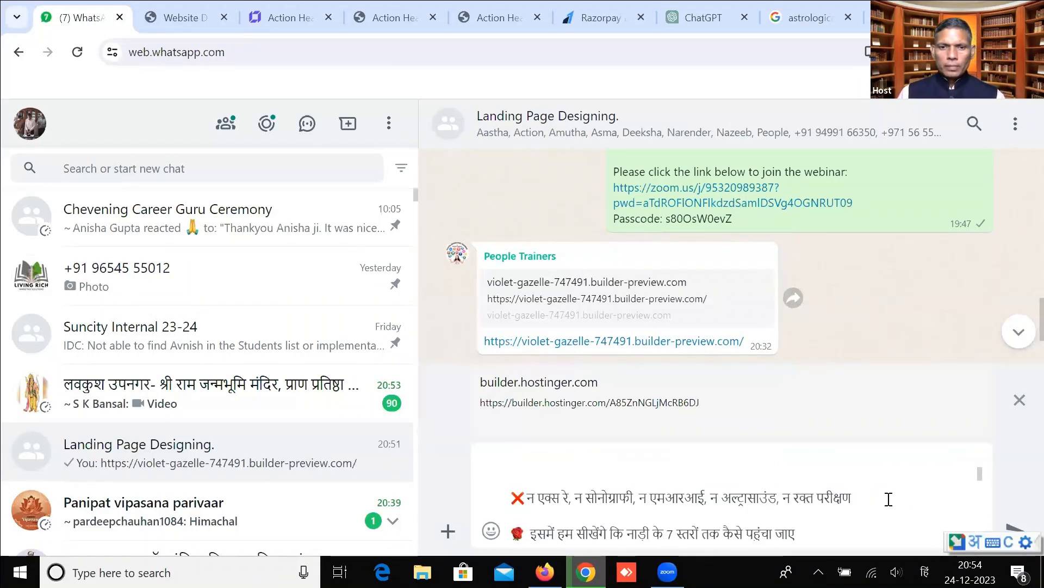
key(Delete)
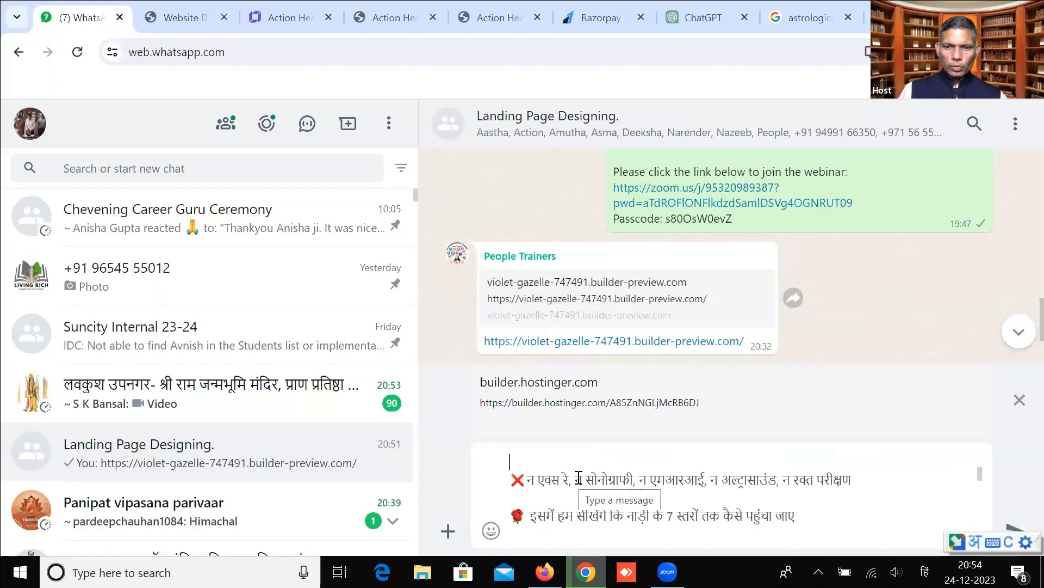
Remove the trailing English booking request and the extra time line.
scroll(561, 522, down, 5)
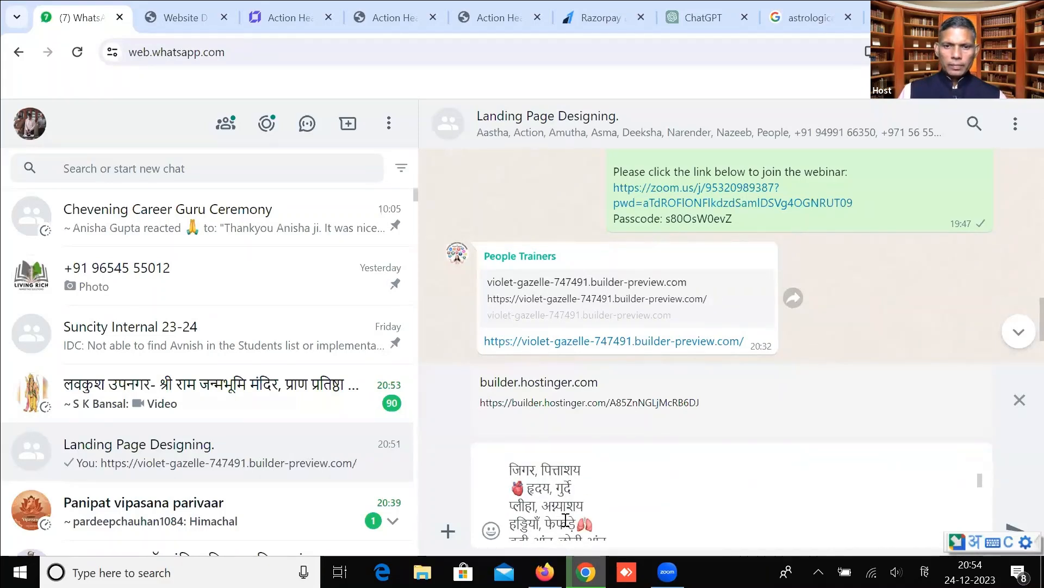
scroll(578, 522, down, 10)
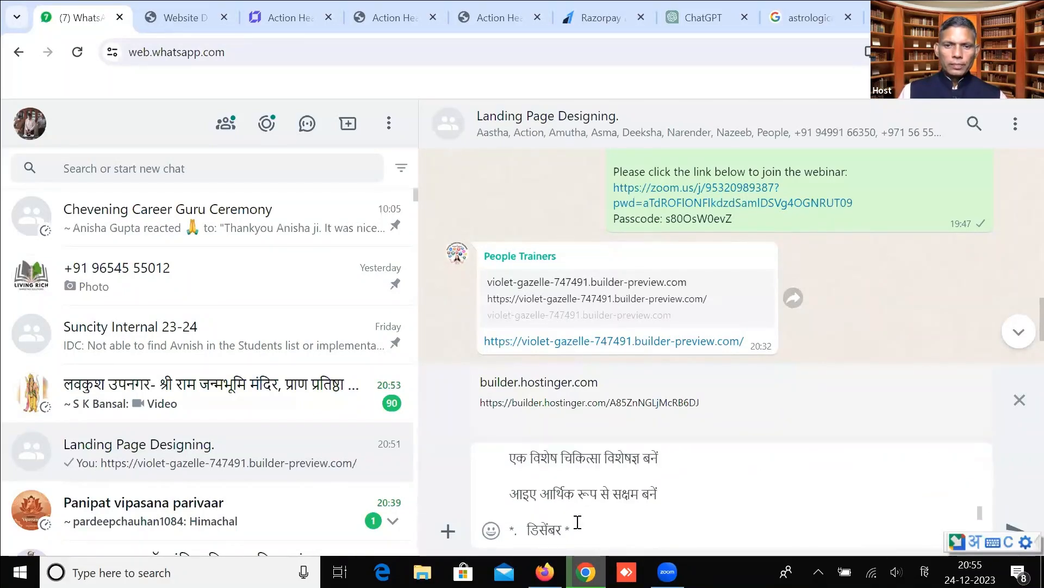
scroll(578, 521, down, 6)
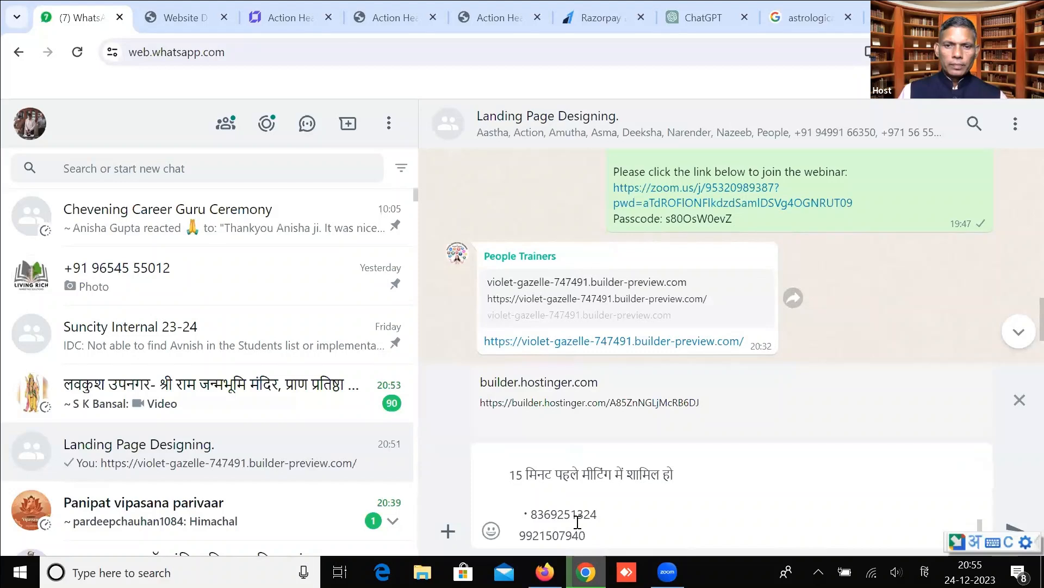
scroll(578, 521, down, 4)
scroll(577, 521, up, 4)
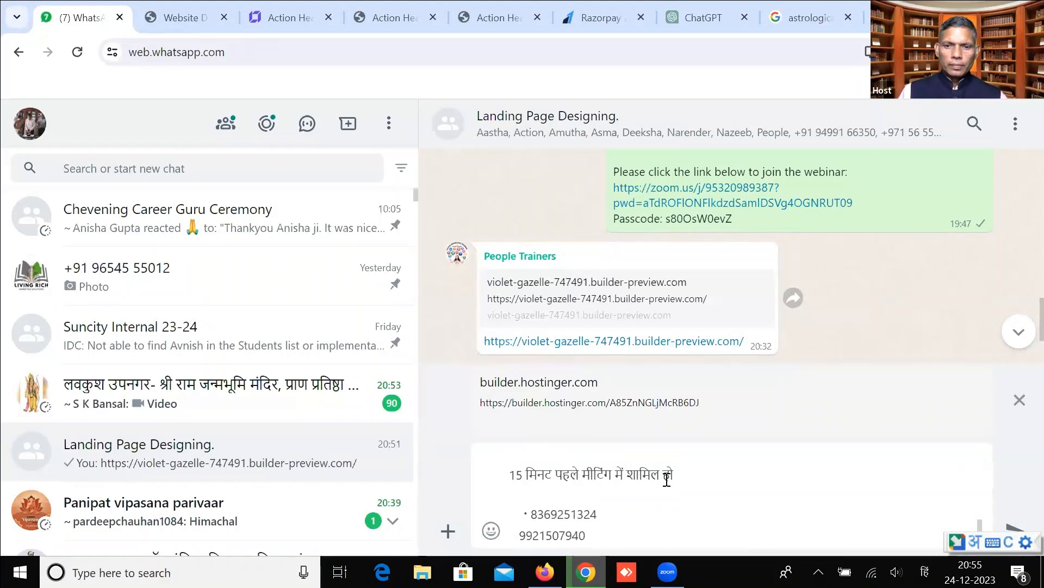
scroll(676, 471, up, 3)
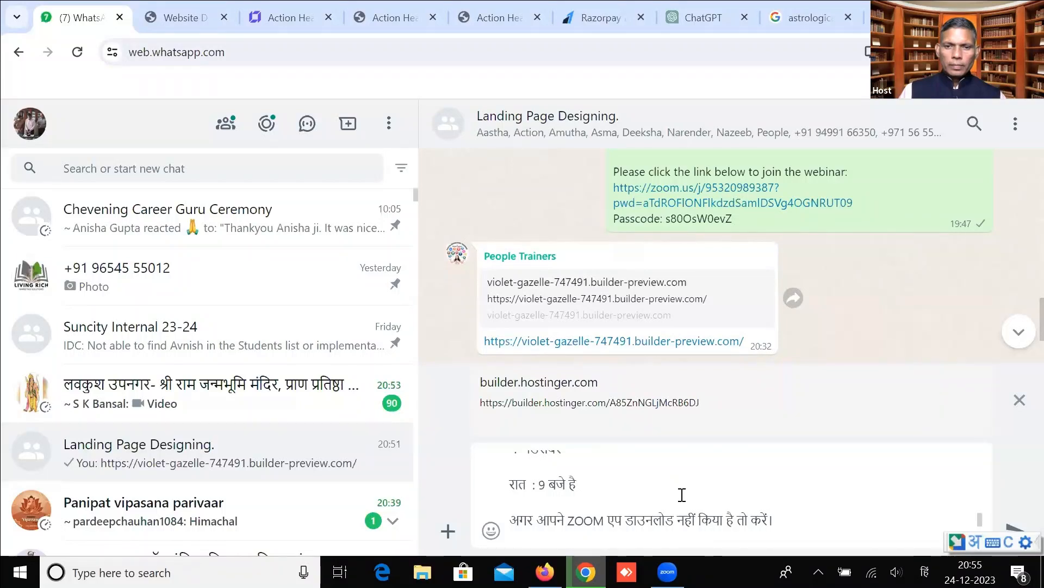
scroll(682, 490, down, 8)
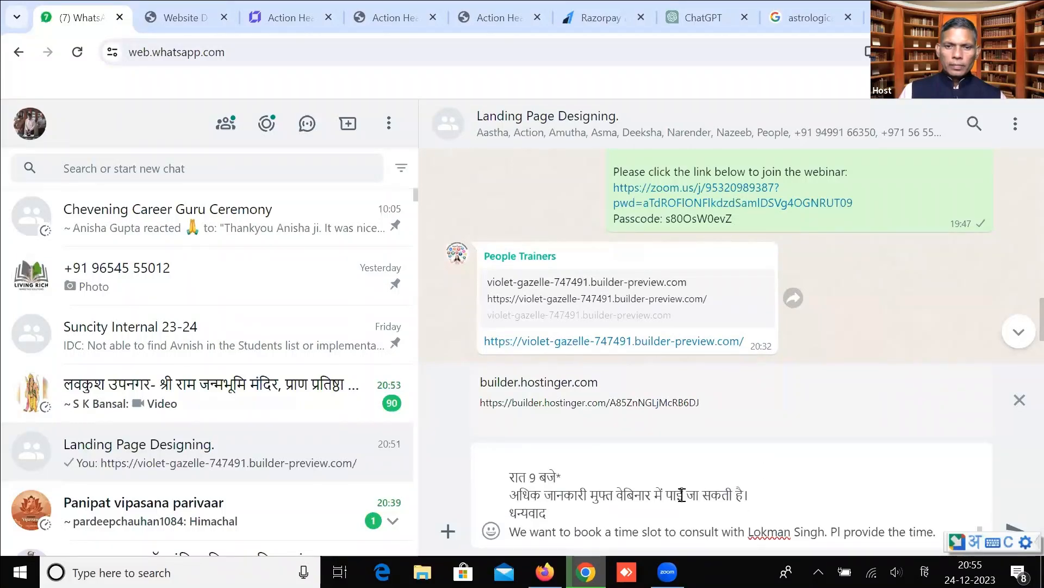
drag(932, 532, 508, 537)
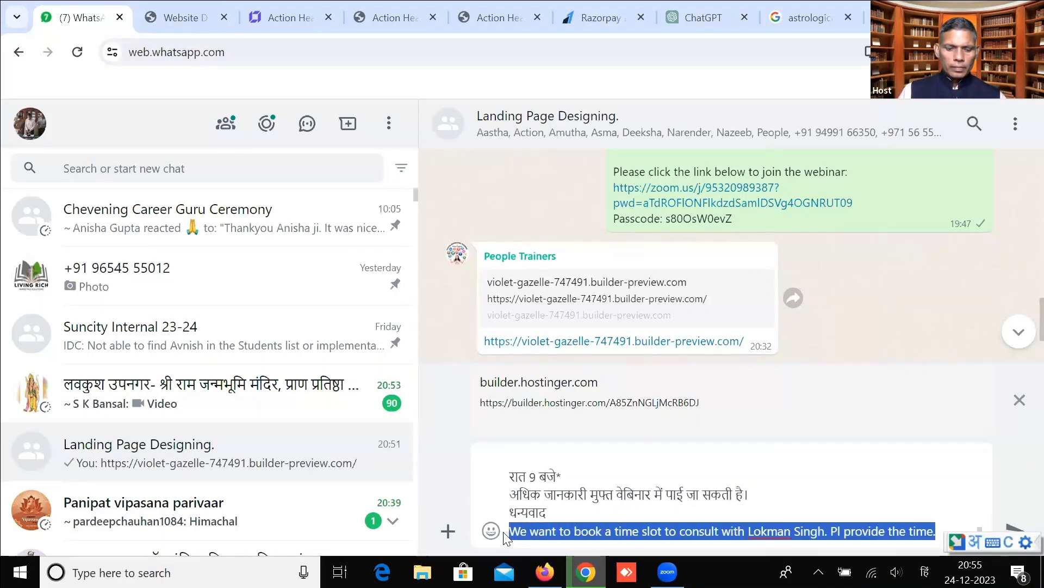
text(*रात : 9 बजे है)
key(shift+Home)
key(ctrl+x)
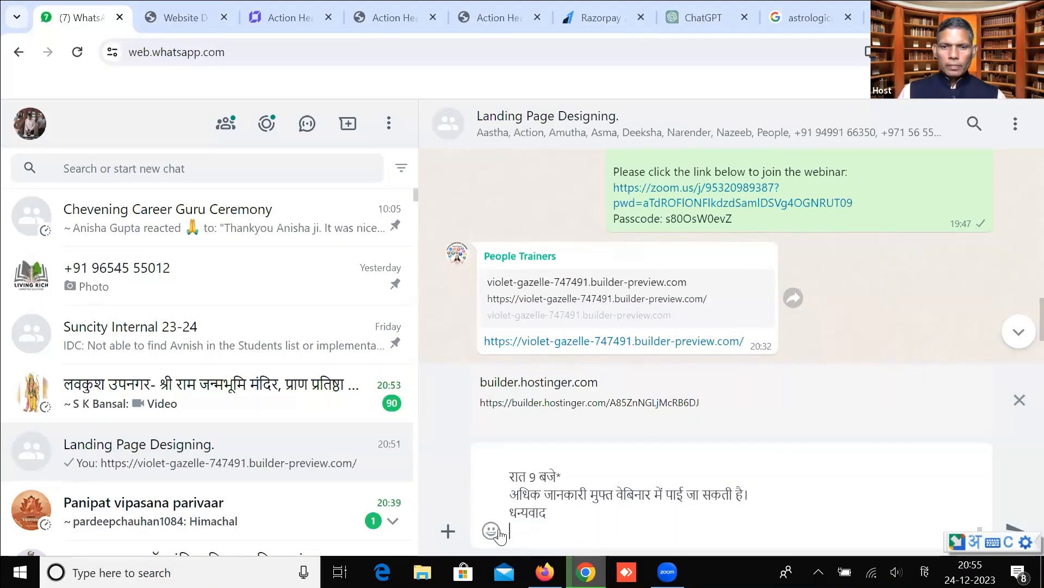
Copy the builder page address and paste it at the end of the draft after धन्यवाद.
click(288, 19)
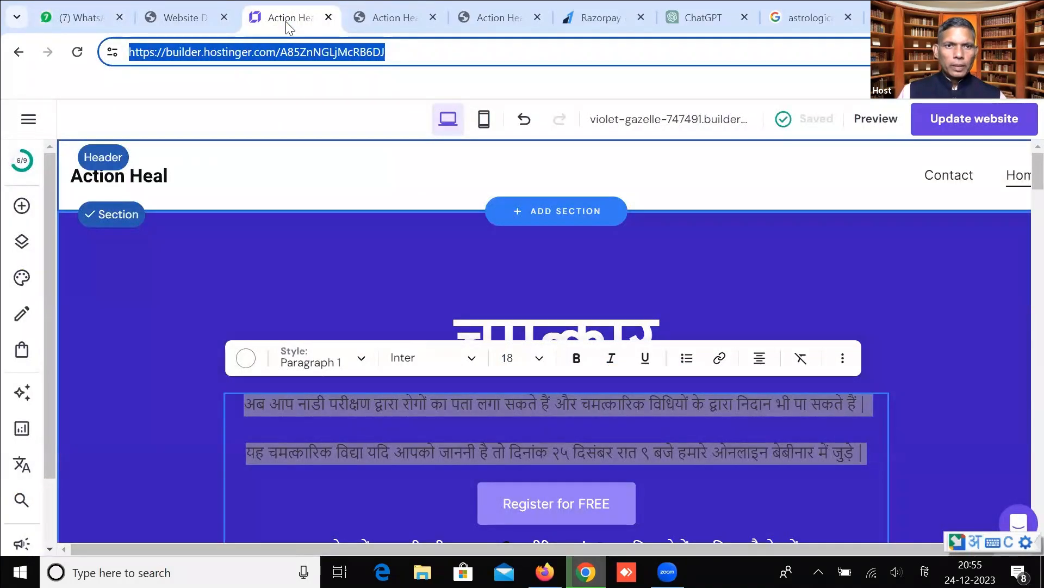
right_click(273, 53)
click(321, 203)
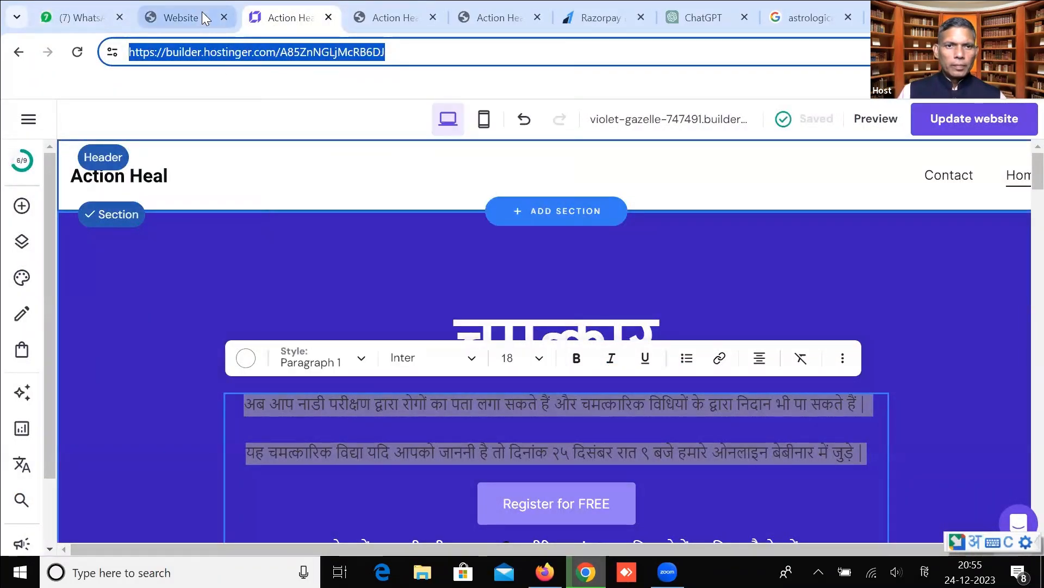
click(191, 7)
click(86, 8)
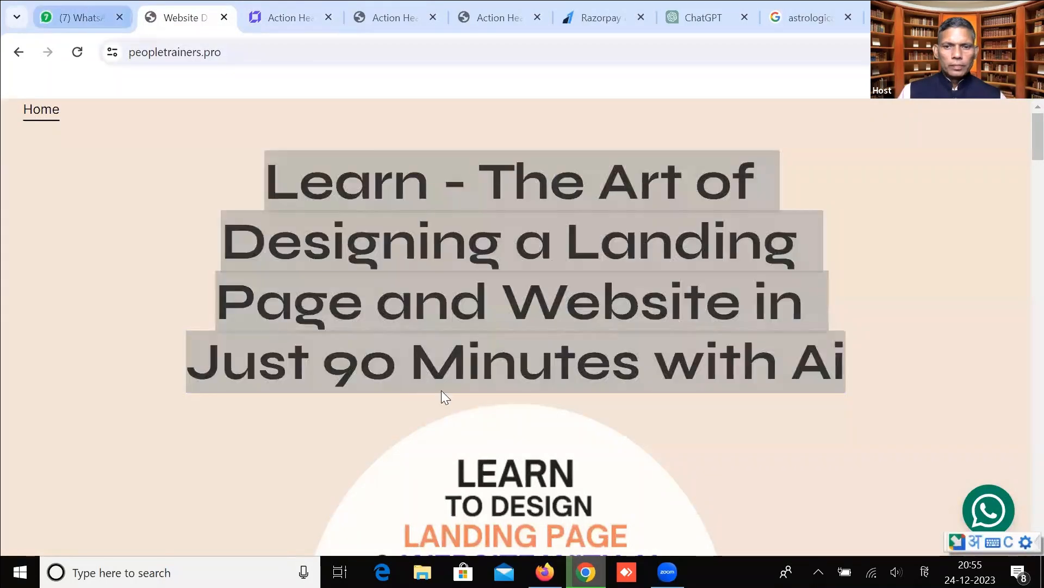
key(ctrl+v)
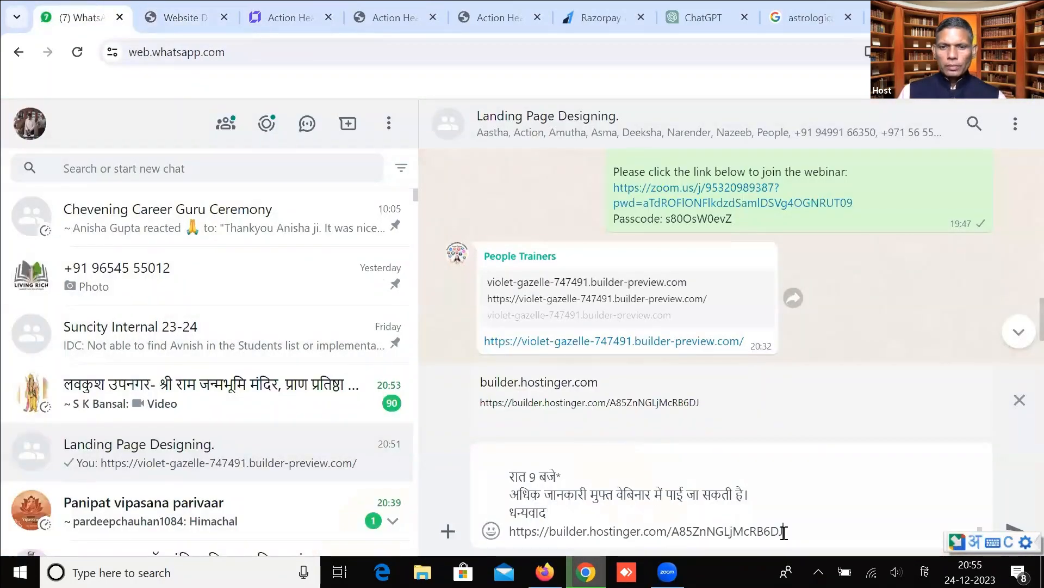
Send the Hindi webinar announcement with the builder link and expand it to check the full text.
key(Return)
scroll(713, 446, up, 2)
scroll(709, 443, up, 3)
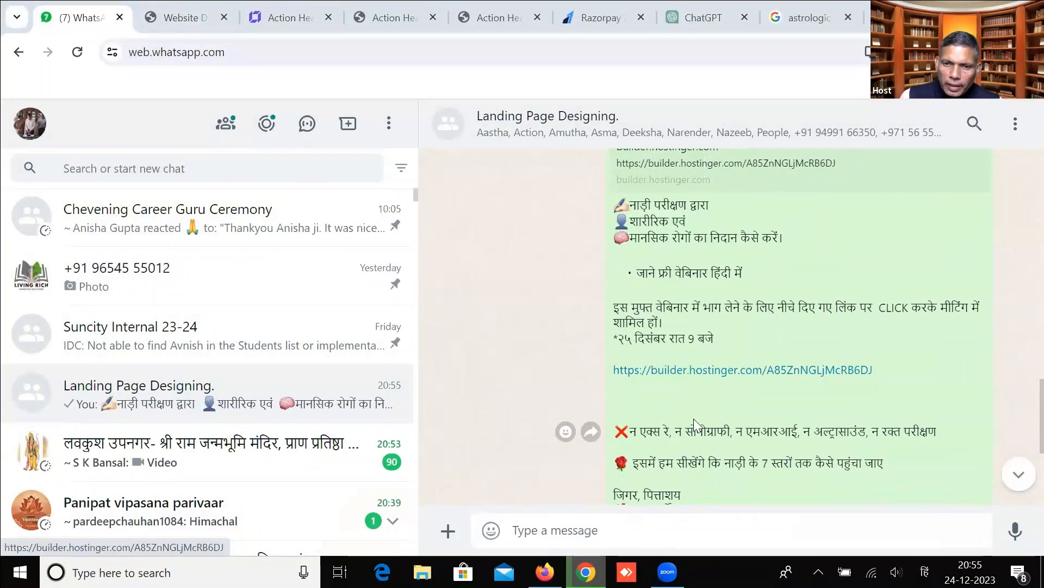
scroll(694, 419, down, 5)
click(716, 475)
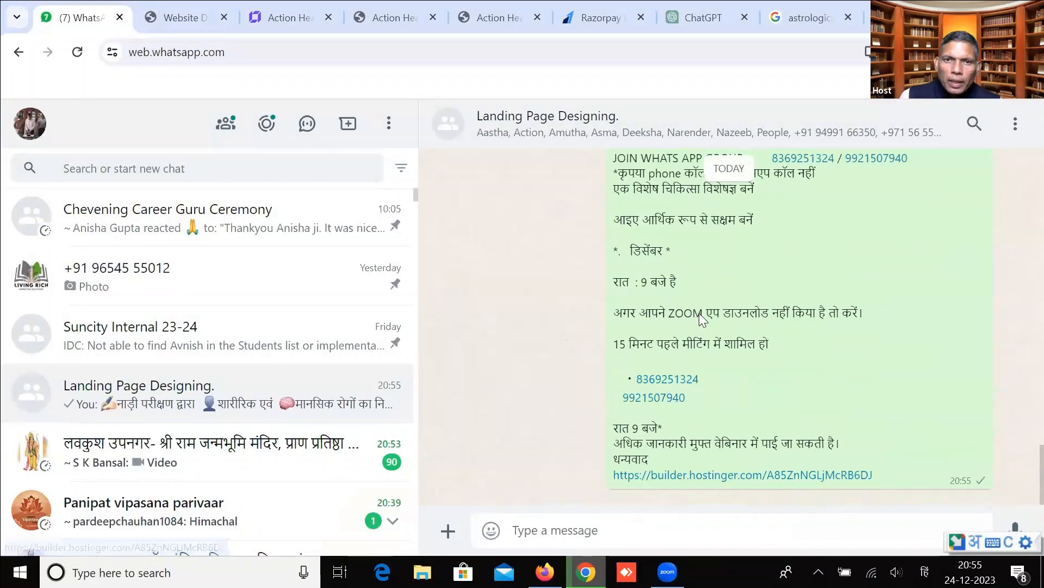
click(821, 7)
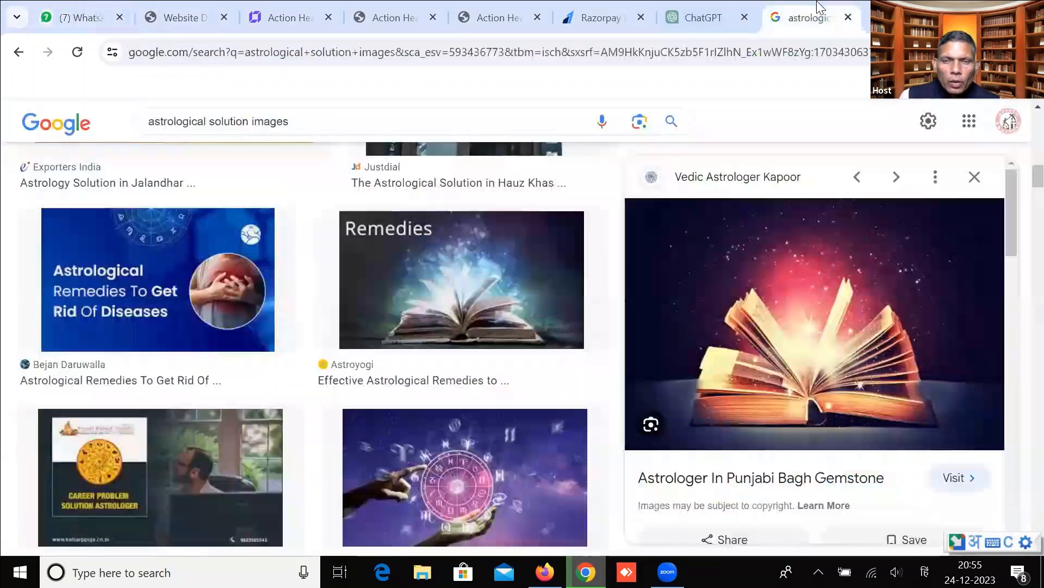
Close the Google Images astrology tab and return to the Action Heal builder tab.
key(ctrl+w)
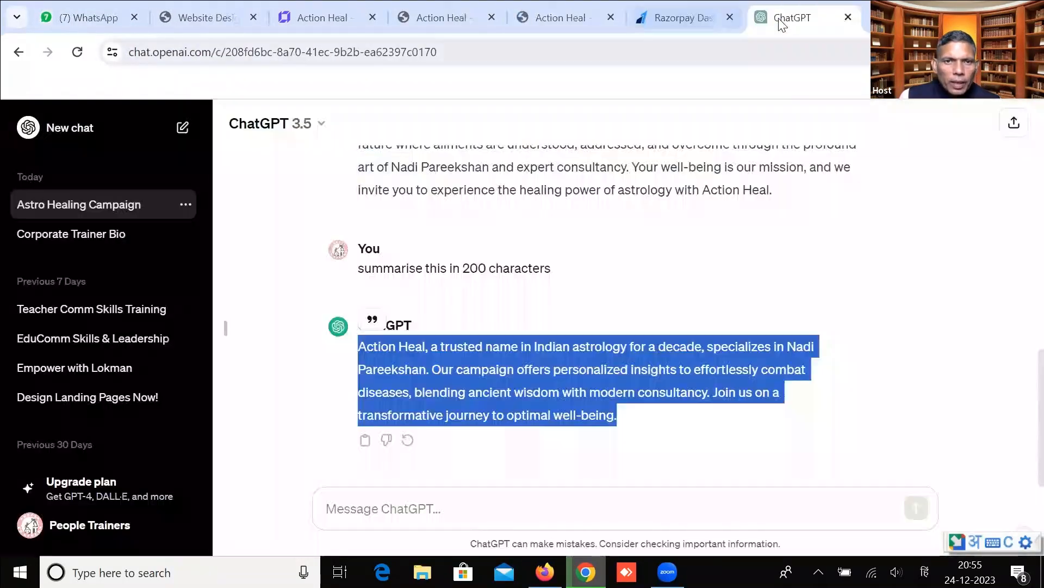
click(320, 12)
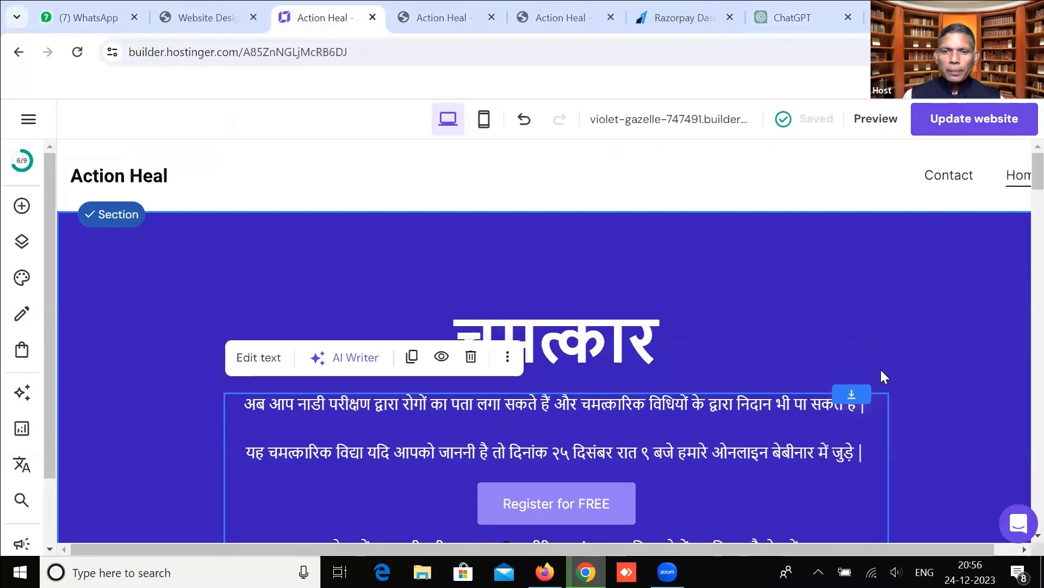
click(657, 330)
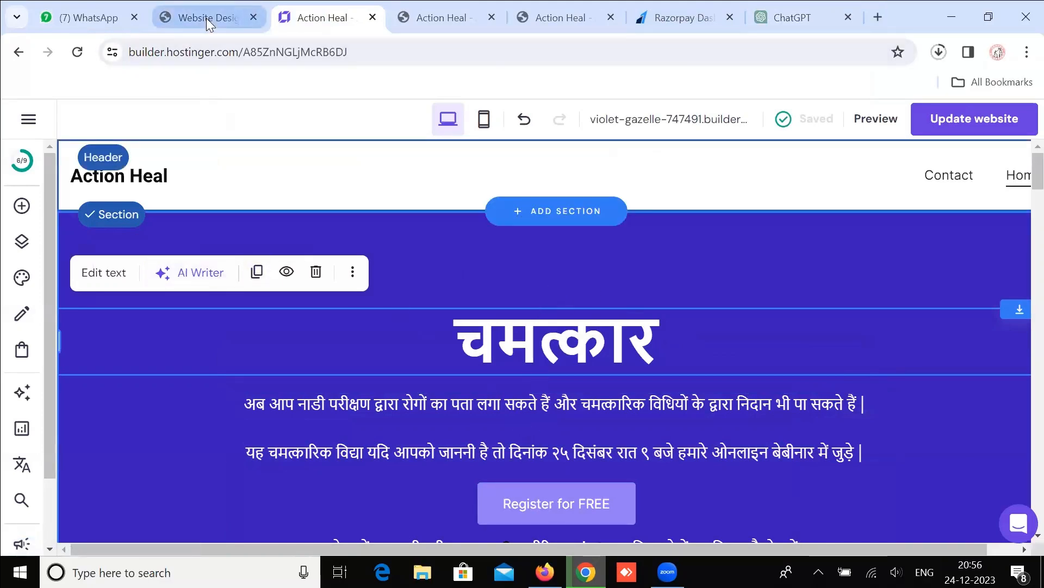
mouse_move(206, 24)
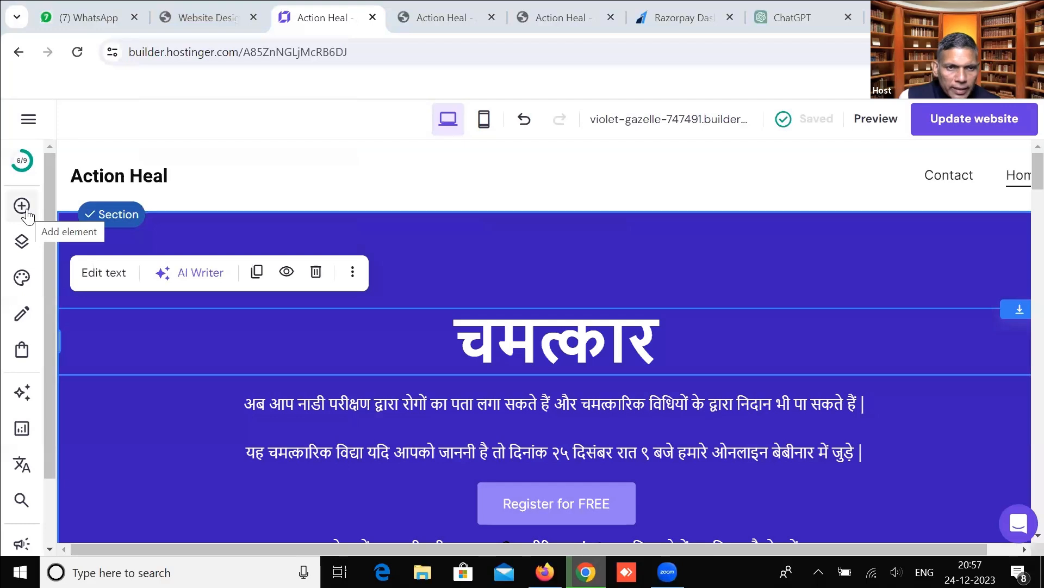
click(22, 161)
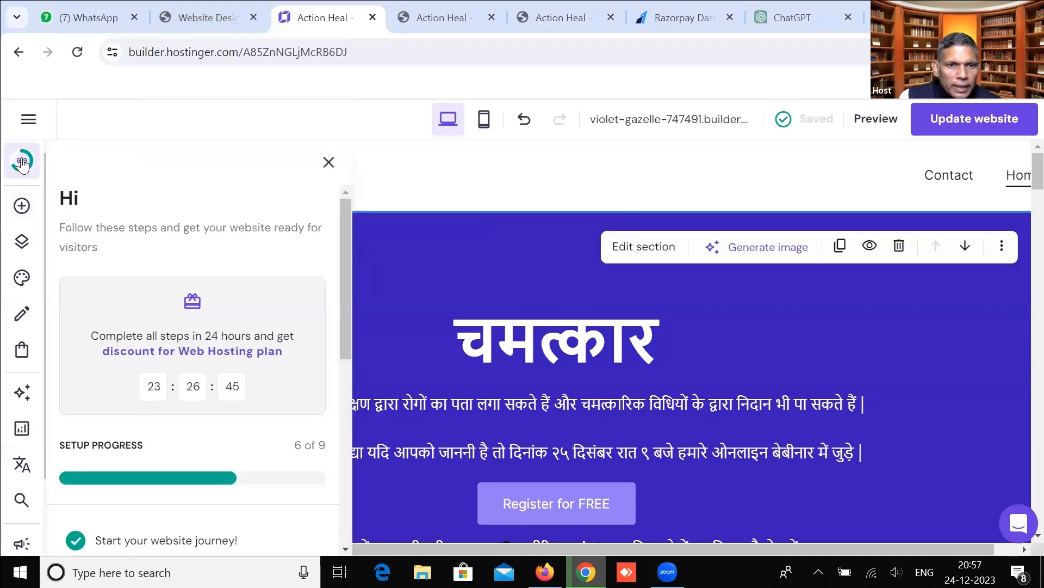
drag(344, 207, 321, 413)
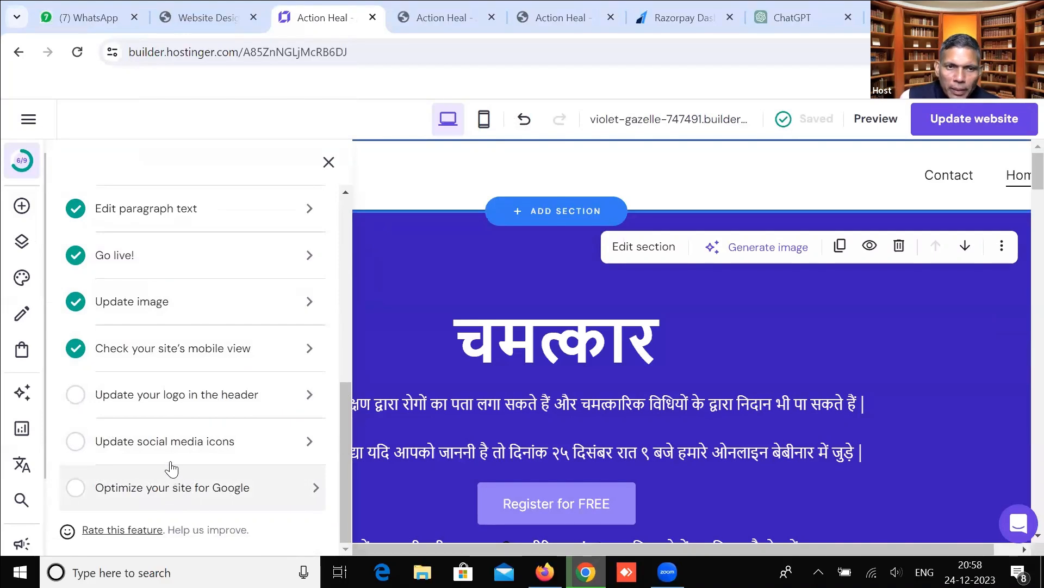
click(414, 253)
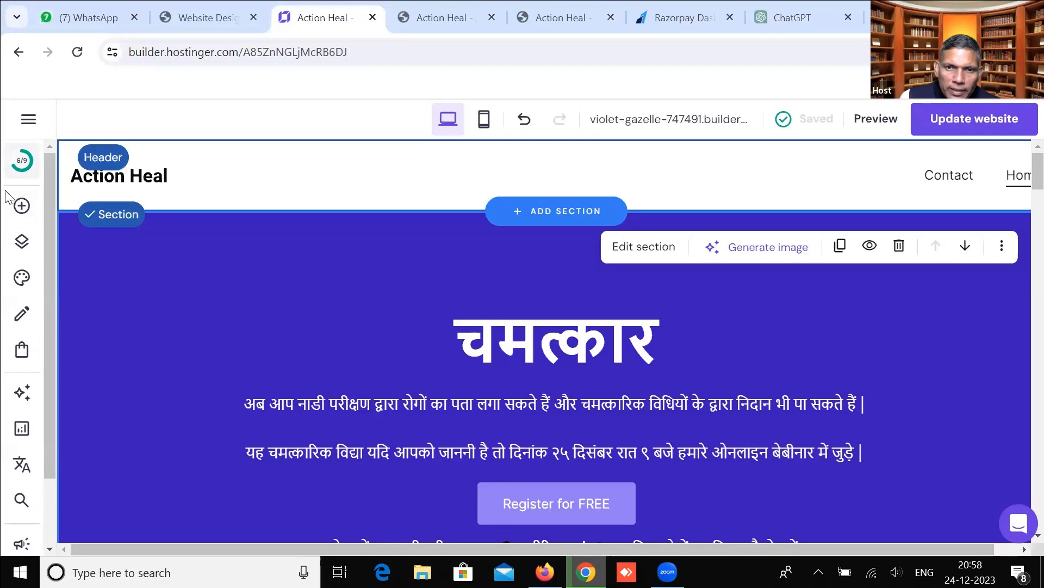
Open the Add elements panel and scroll back to the Text and Button tiles.
click(22, 206)
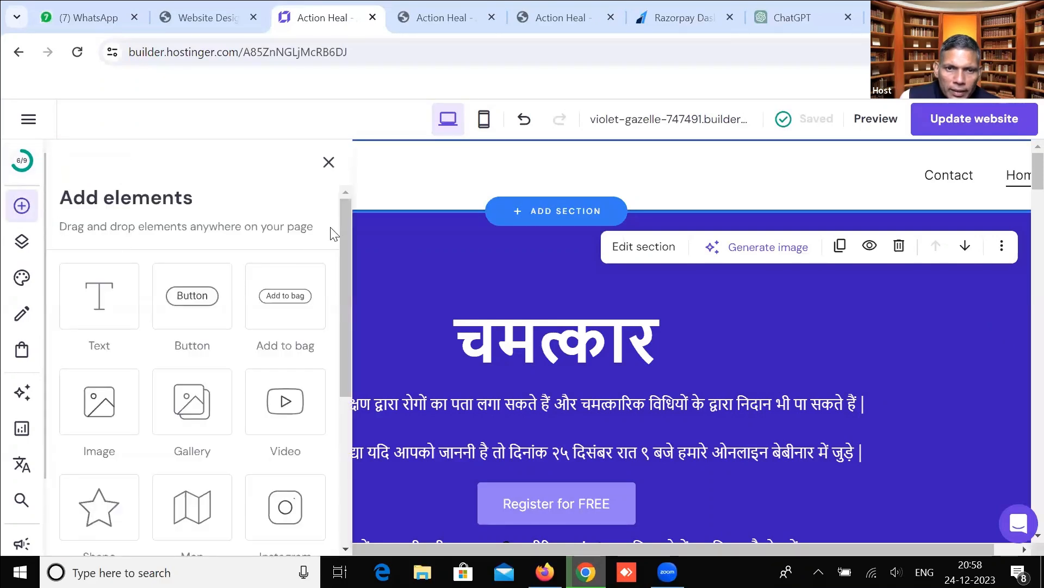
drag(347, 214, 341, 364)
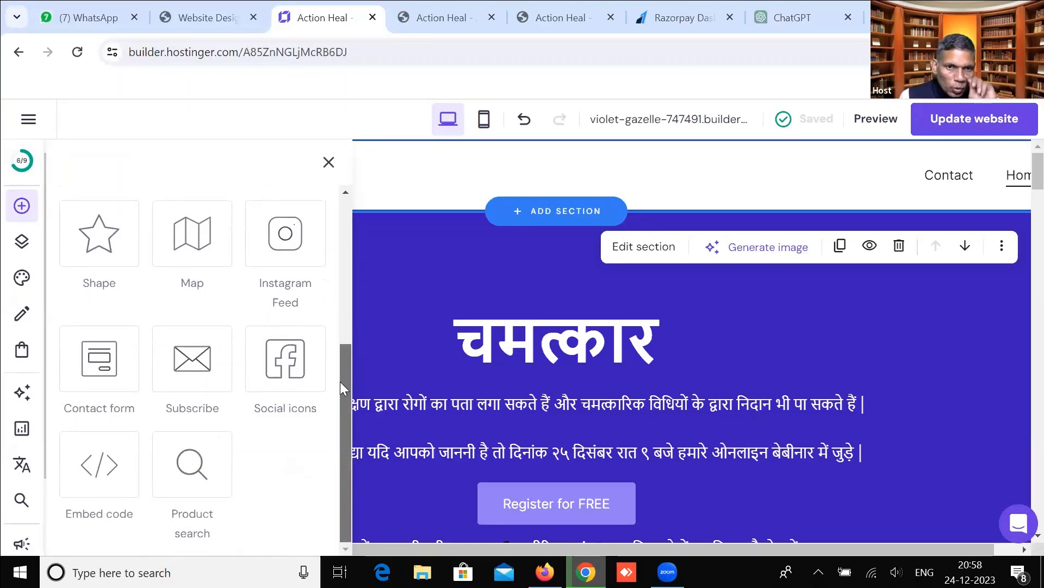
drag(340, 381, 358, 210)
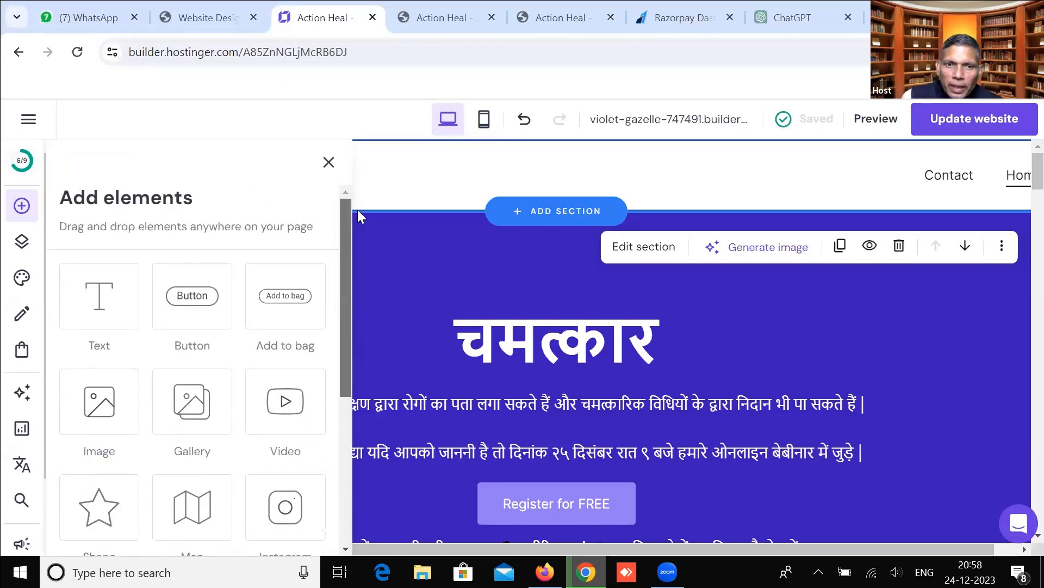
Set the Contact and Home pages to Hide from navigation in Pages and navigation.
click(19, 242)
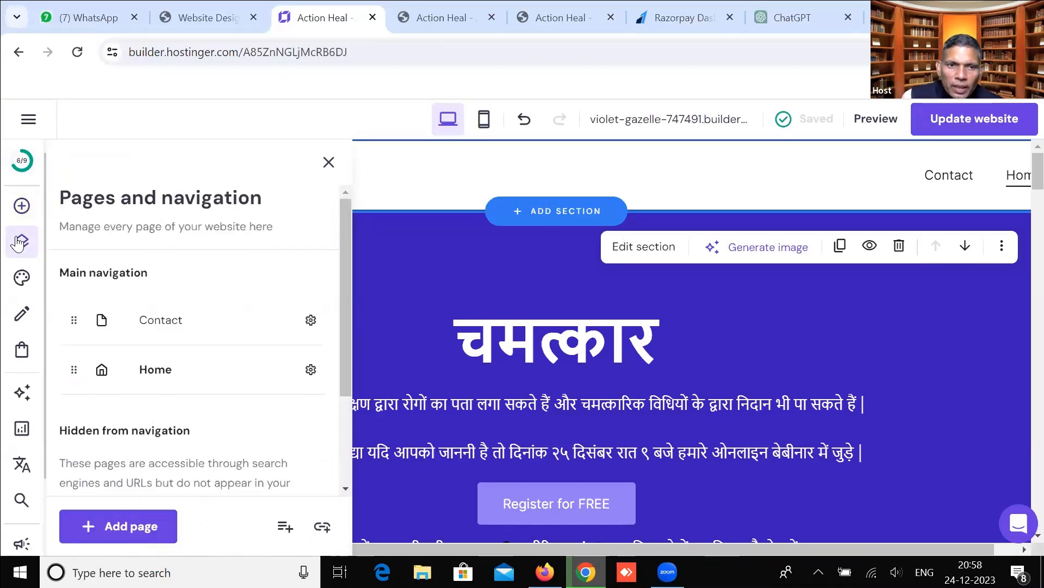
drag(344, 218, 355, 245)
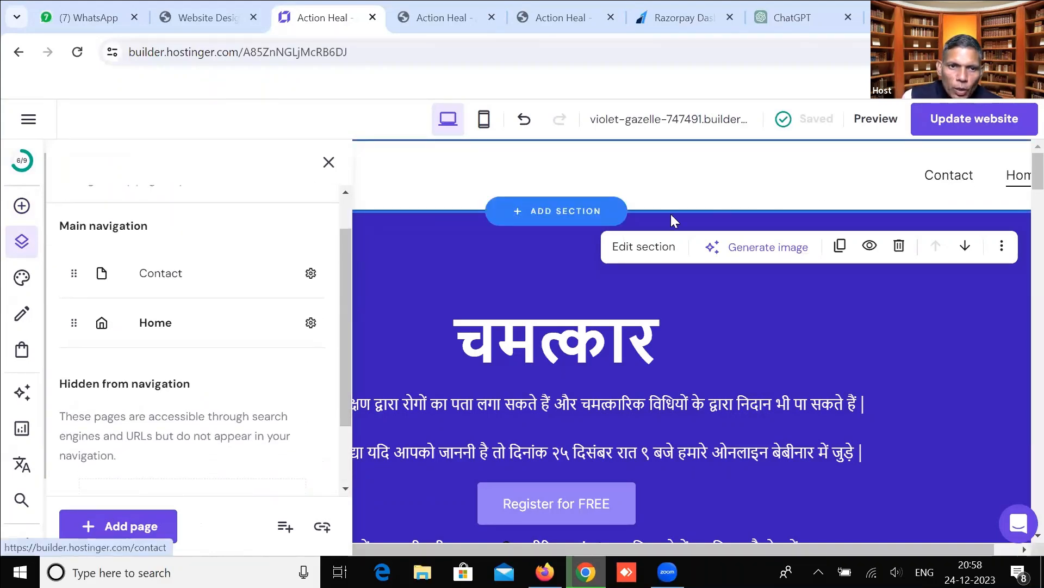
click(311, 274)
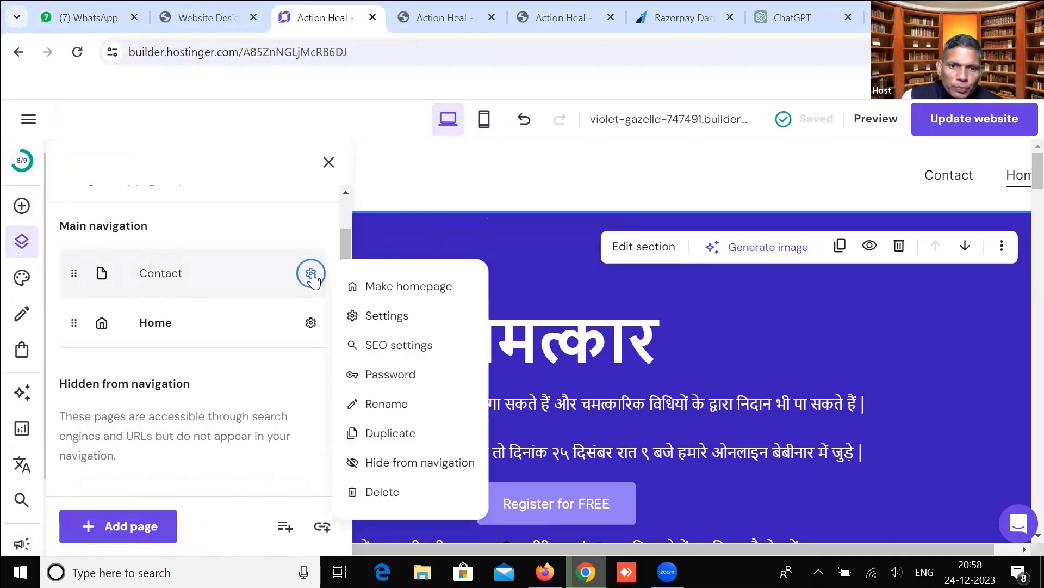
click(415, 463)
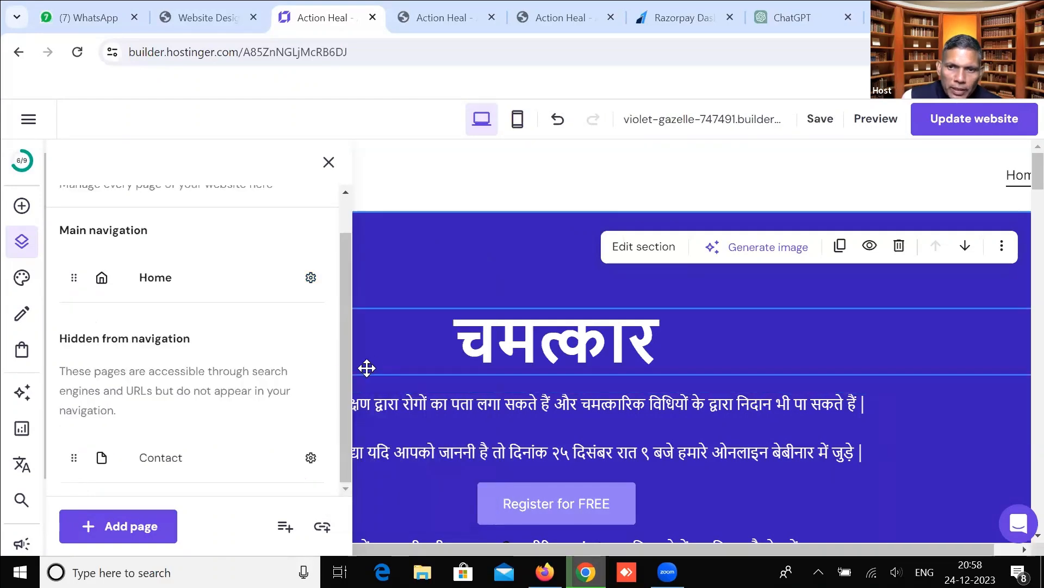
scroll(344, 384, up, 2)
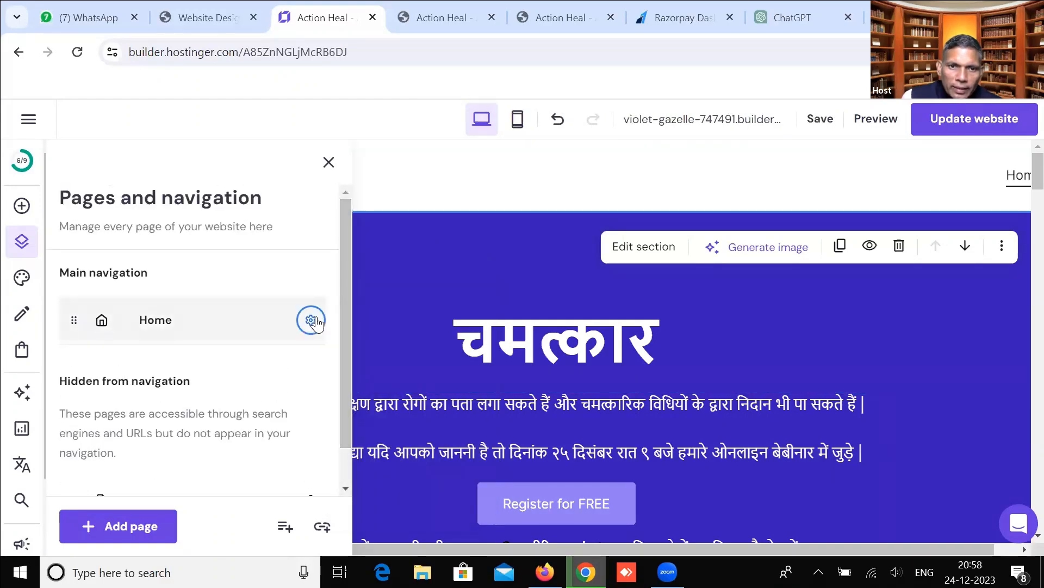
click(311, 320)
click(403, 481)
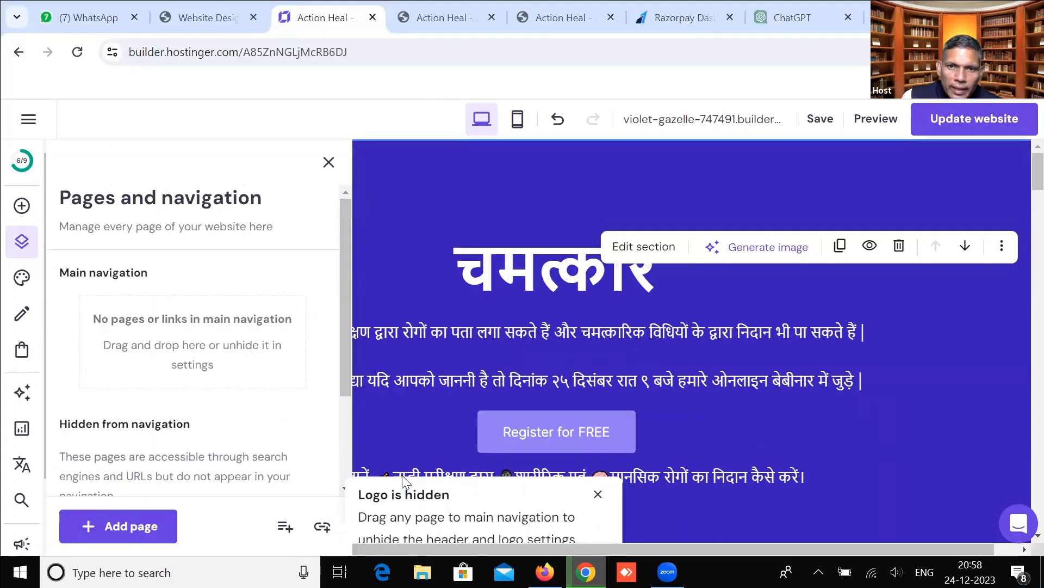
Close the pages list and check that the header menu no longer appears on the page.
click(439, 172)
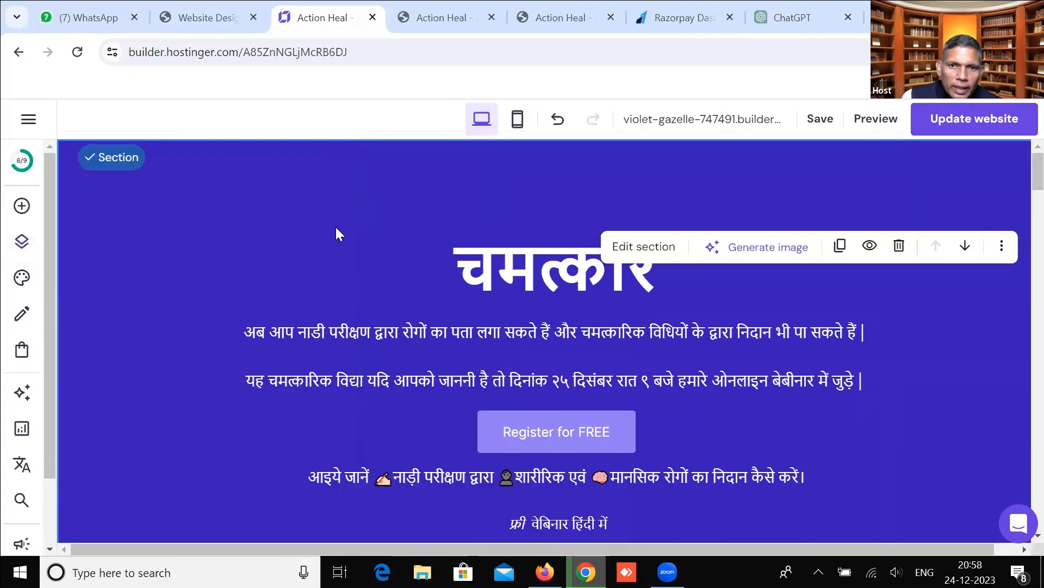
scroll(440, 265, down, 5)
scroll(439, 265, up, 5)
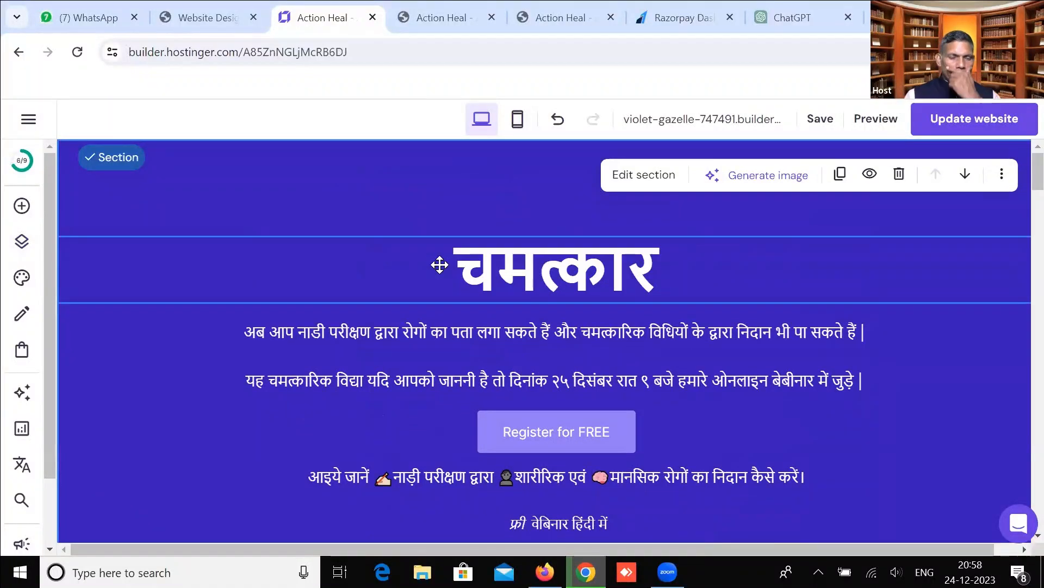
scroll(525, 299, down, 10)
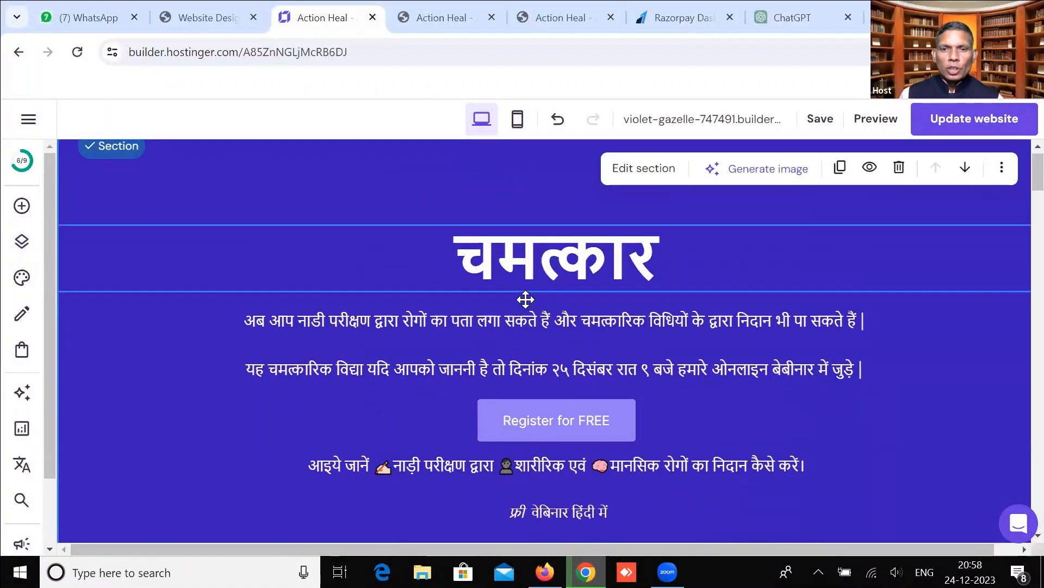
scroll(525, 299, down, 20)
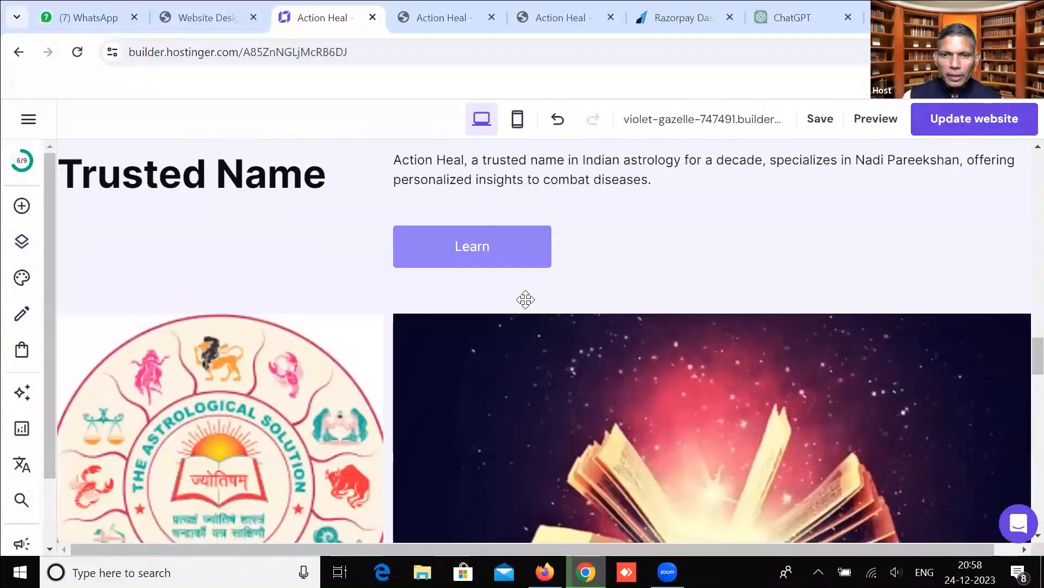
scroll(524, 296, up, 20)
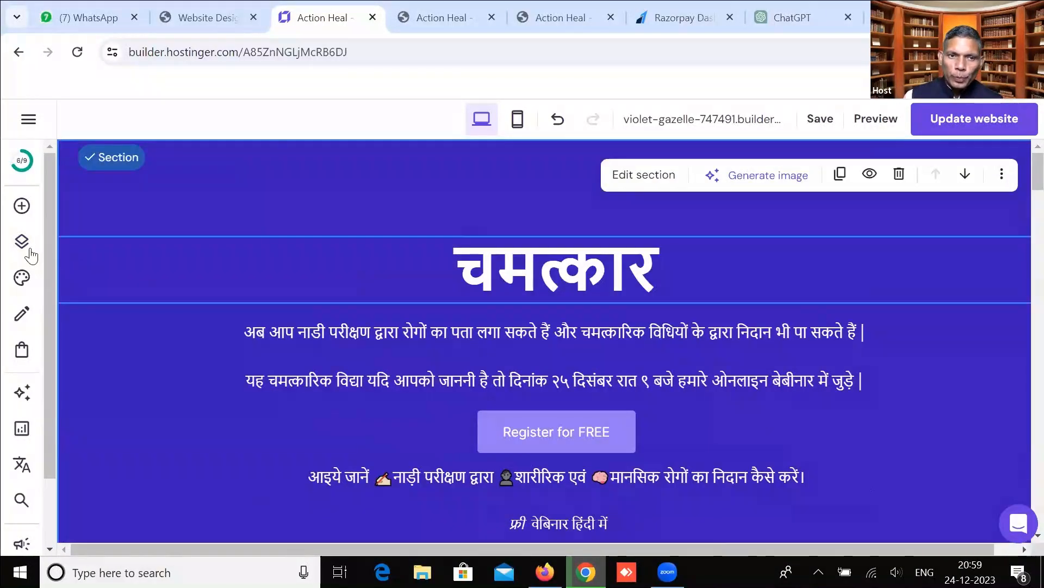
click(22, 242)
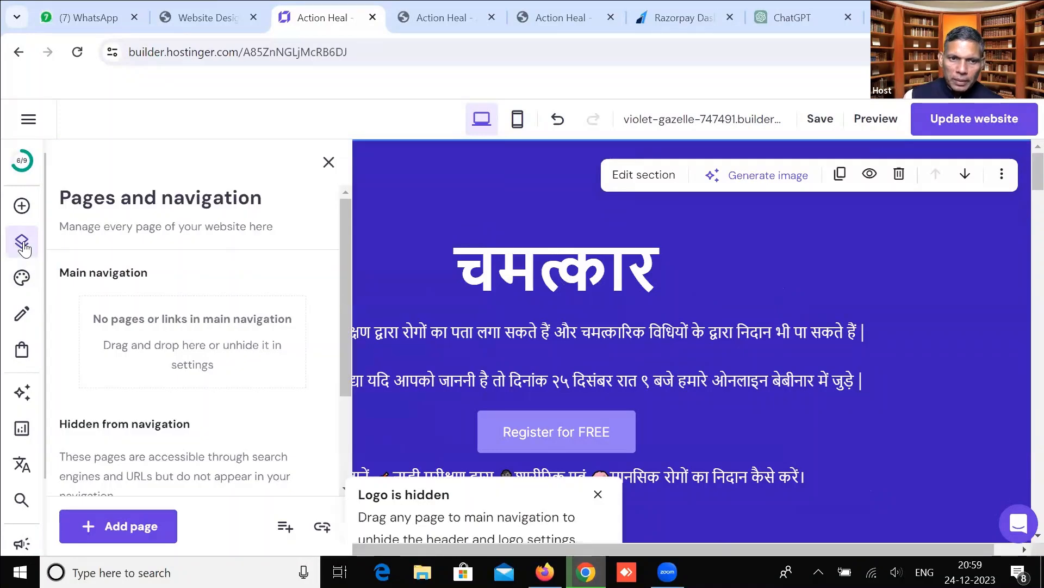
scroll(158, 279, down, 3)
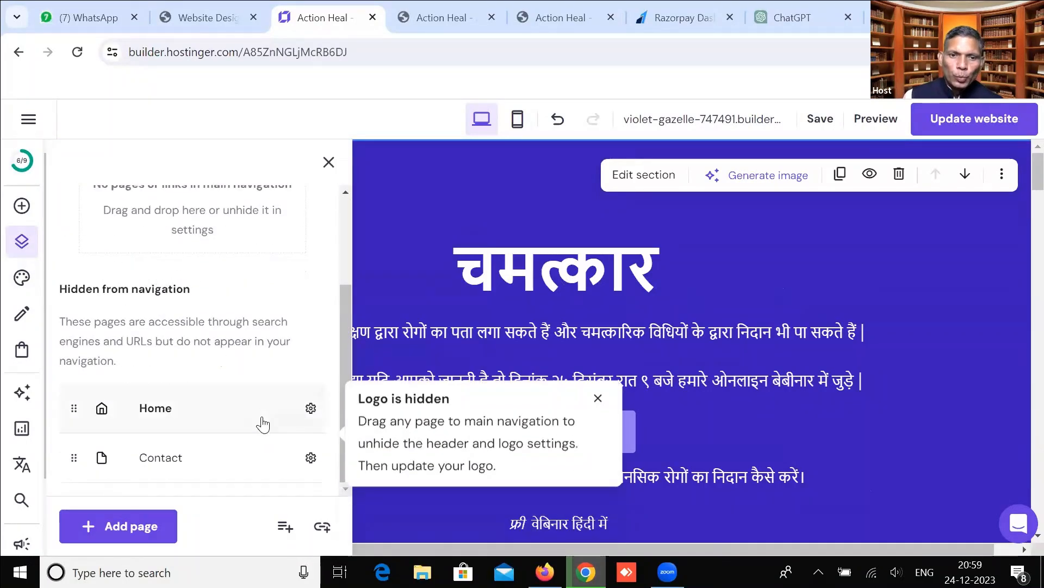
click(329, 162)
click(24, 242)
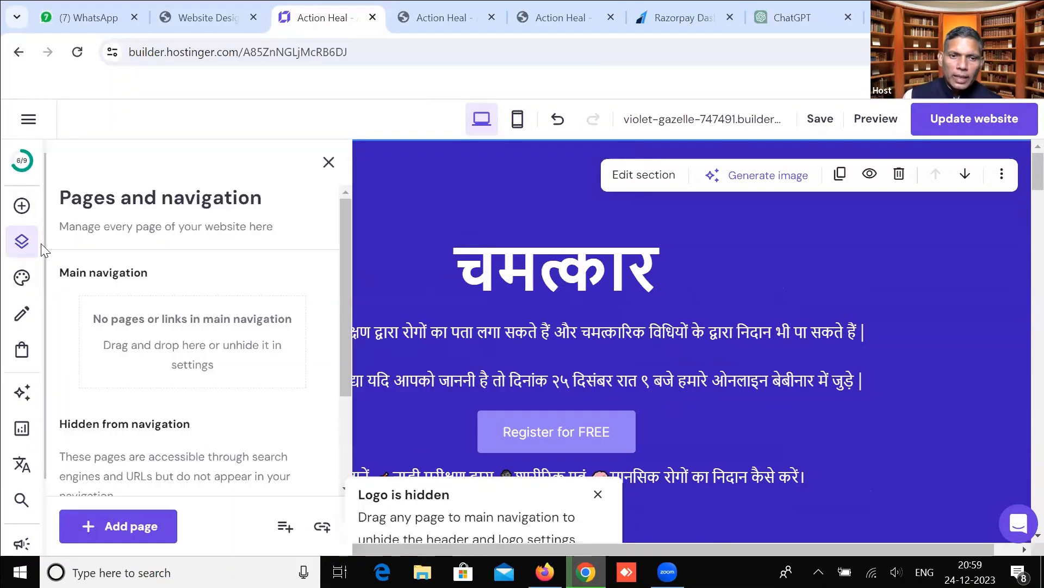
scroll(240, 383, down, 3)
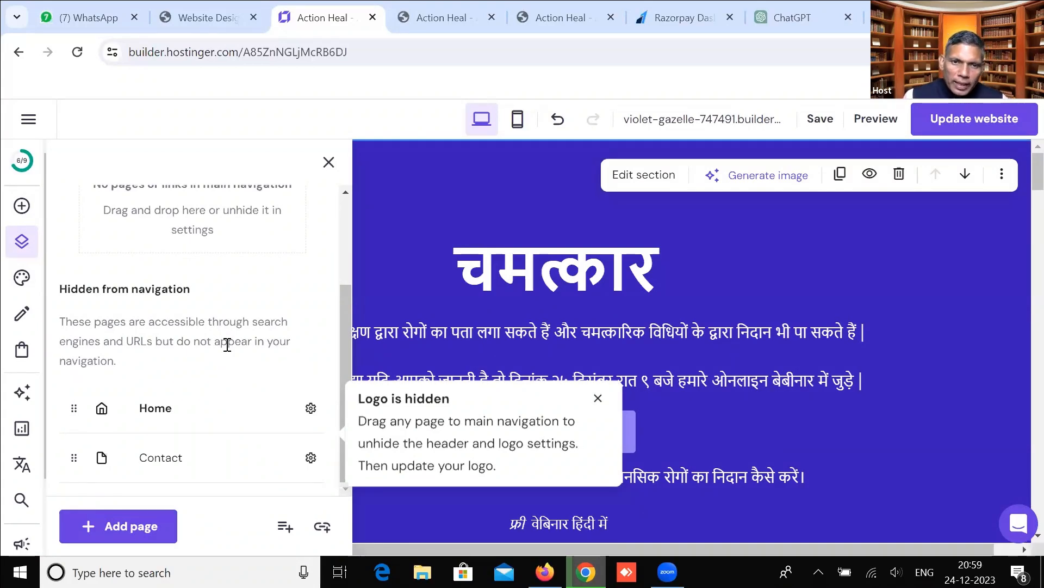
scroll(229, 348, up, 3)
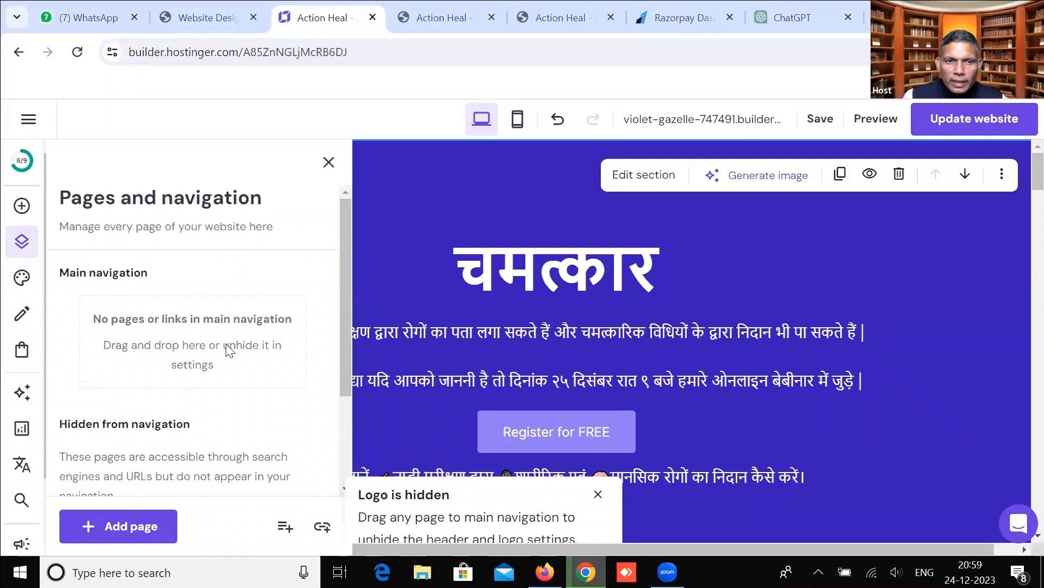
click(24, 280)
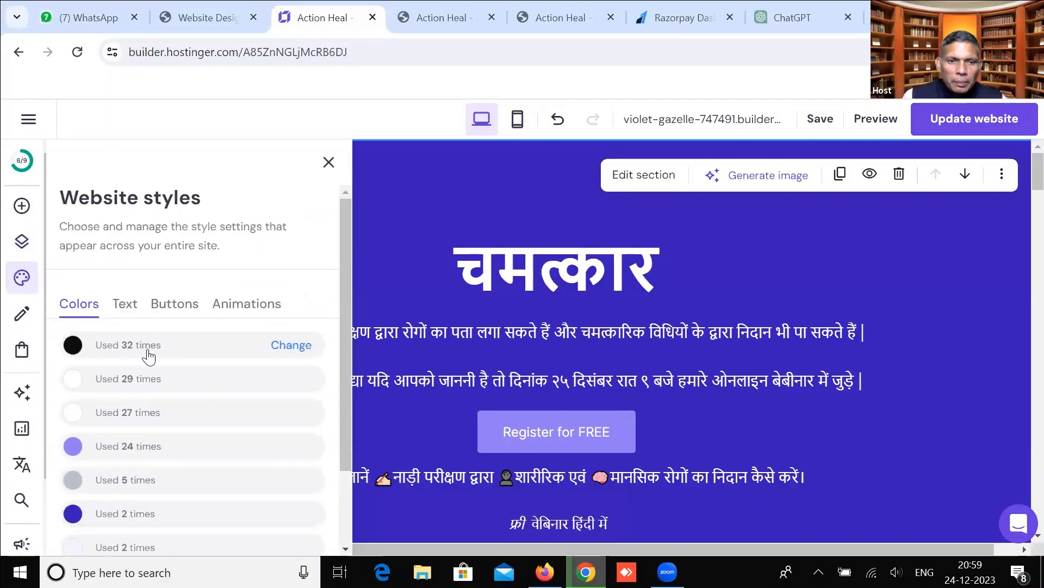
Look through the Website styles, Blog and Online store panels, then open the AI tools list.
scroll(149, 364, down, 2)
scroll(149, 364, up, 2)
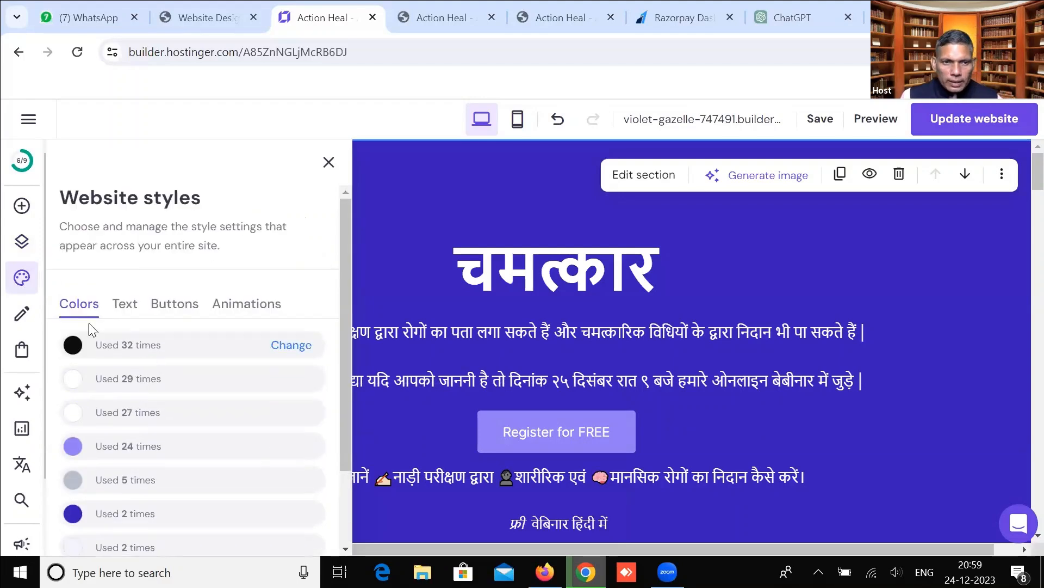
click(23, 314)
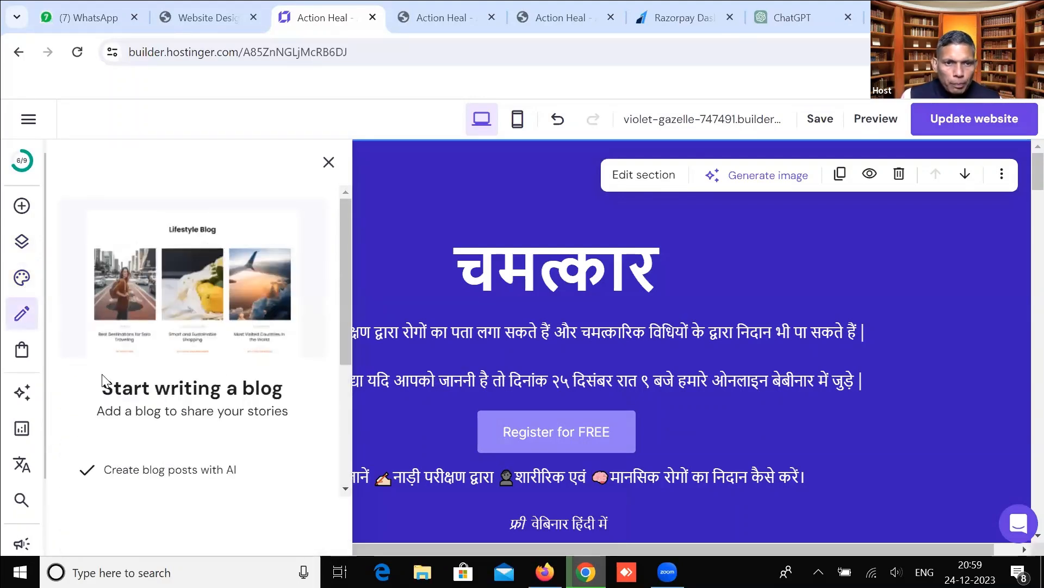
scroll(121, 378, down, 2)
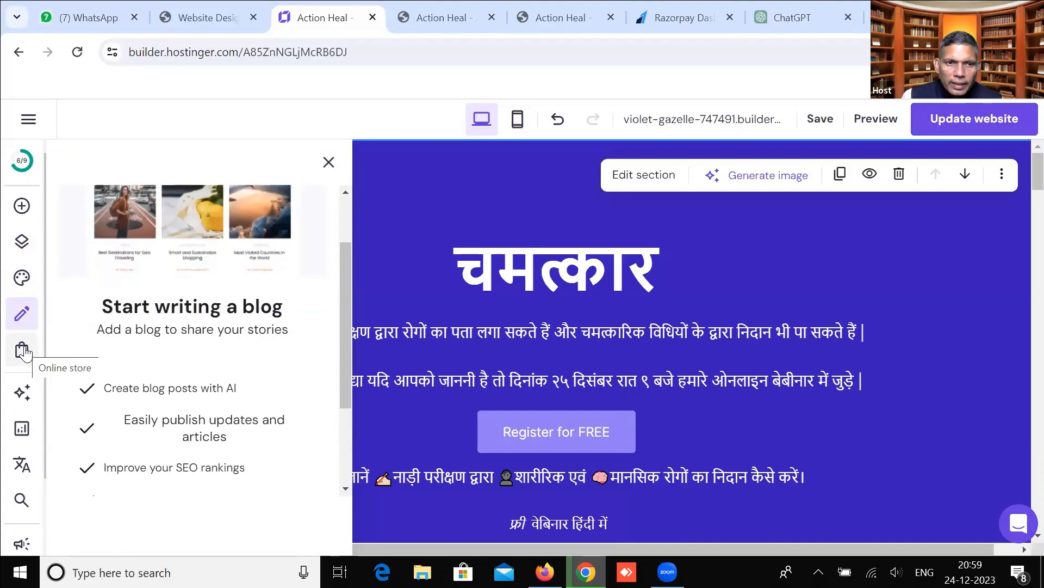
click(23, 351)
scroll(87, 386, down, 2)
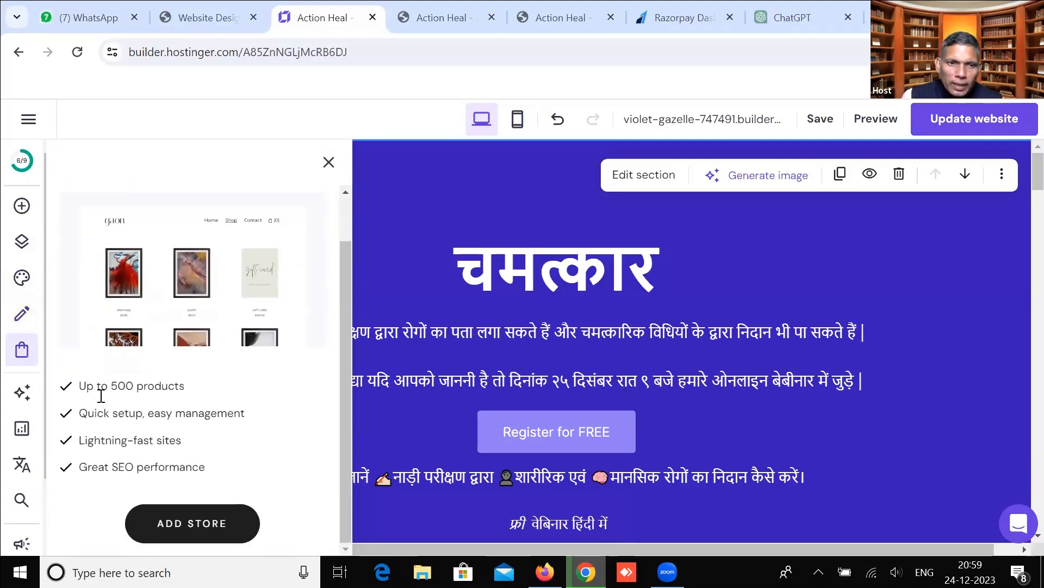
click(23, 400)
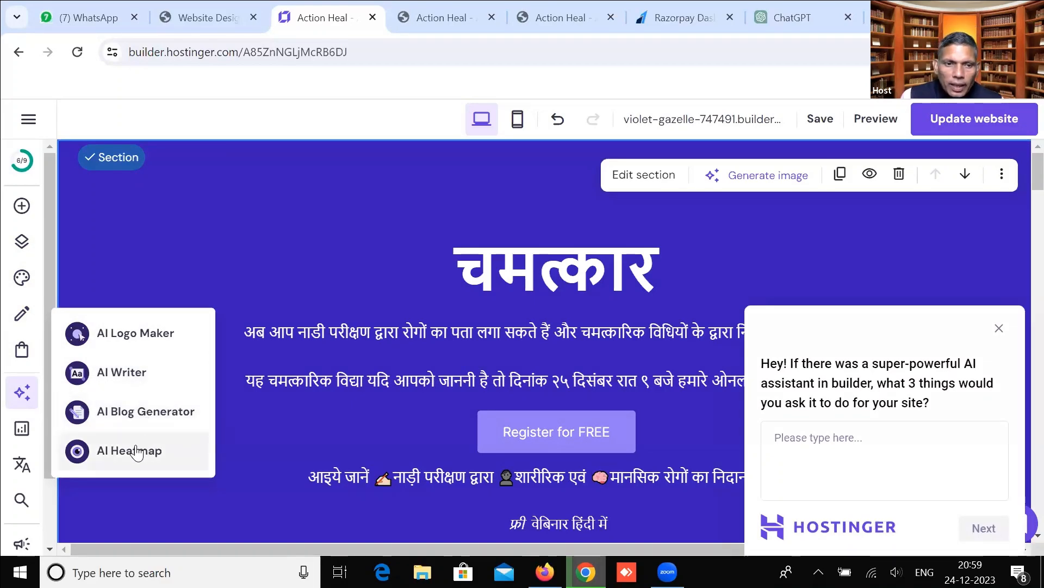
Review the Traffic overview showing 0 site sessions and 0 unique visitors, then return to the page editor.
click(23, 429)
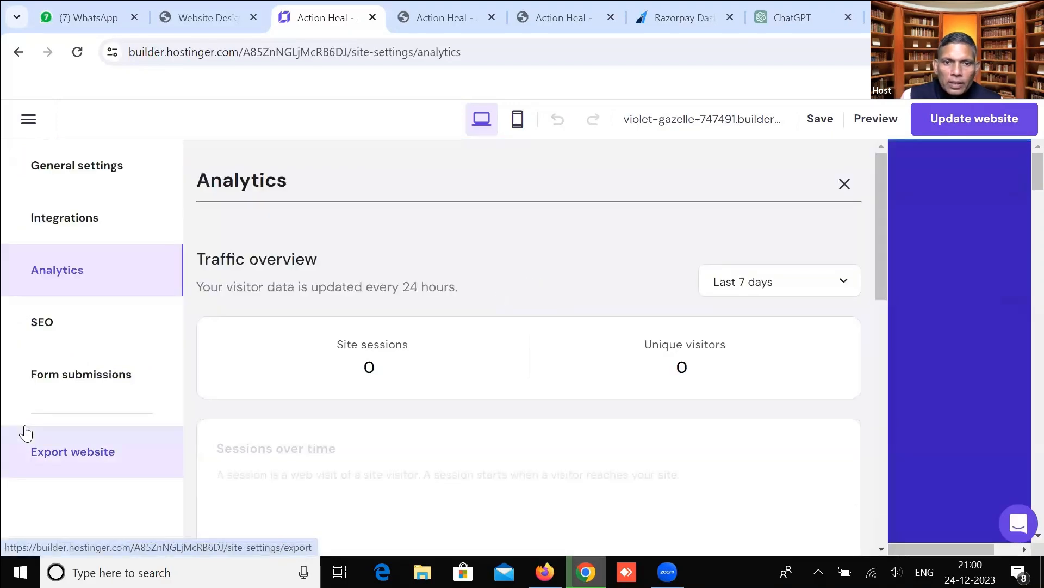
click(844, 183)
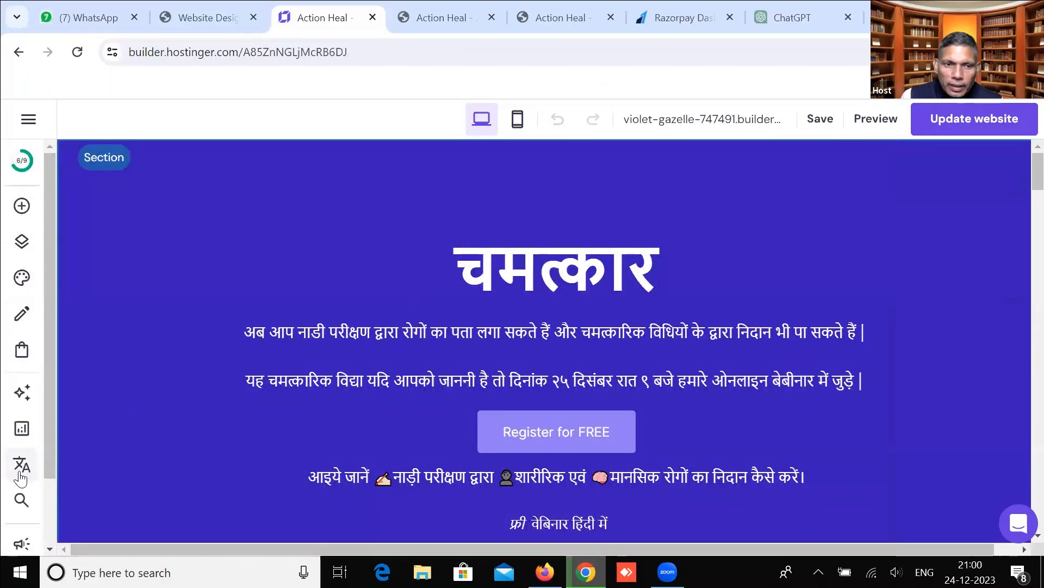
scroll(20, 503, down, 2)
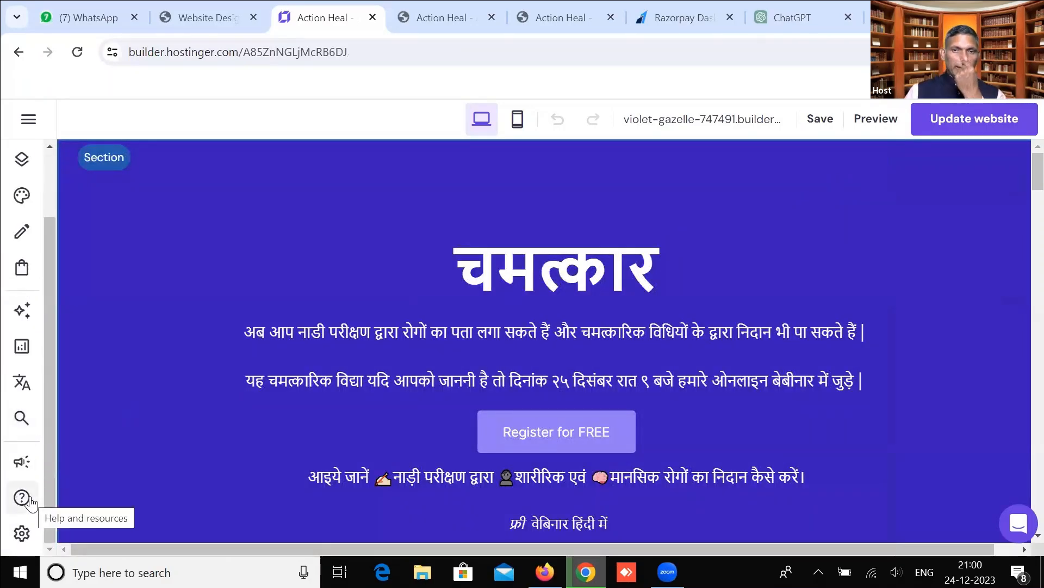